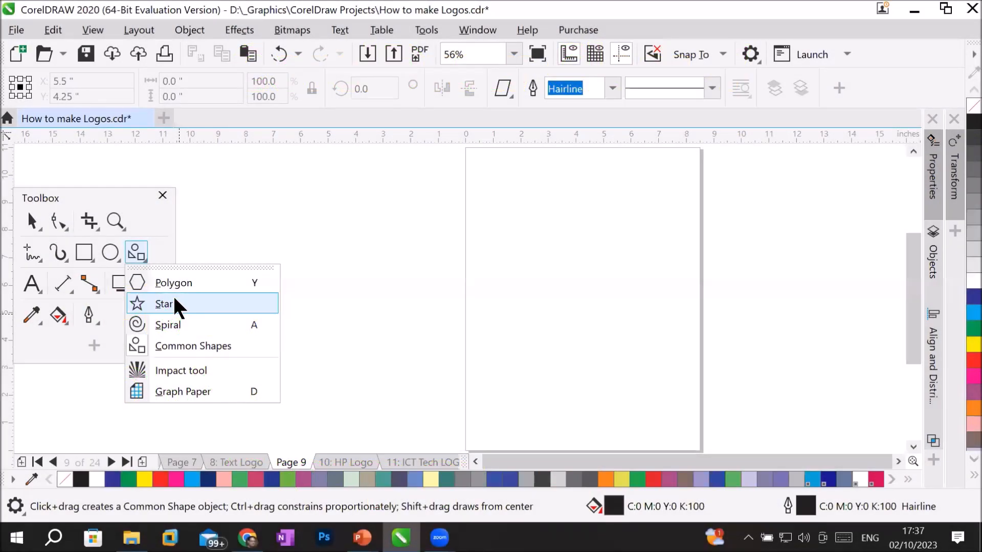
Draw a triangle about 3.55 by 3.12 inches with the Polygon tool in the page's upper half and raise its sides to seven.
left_click(178, 281)
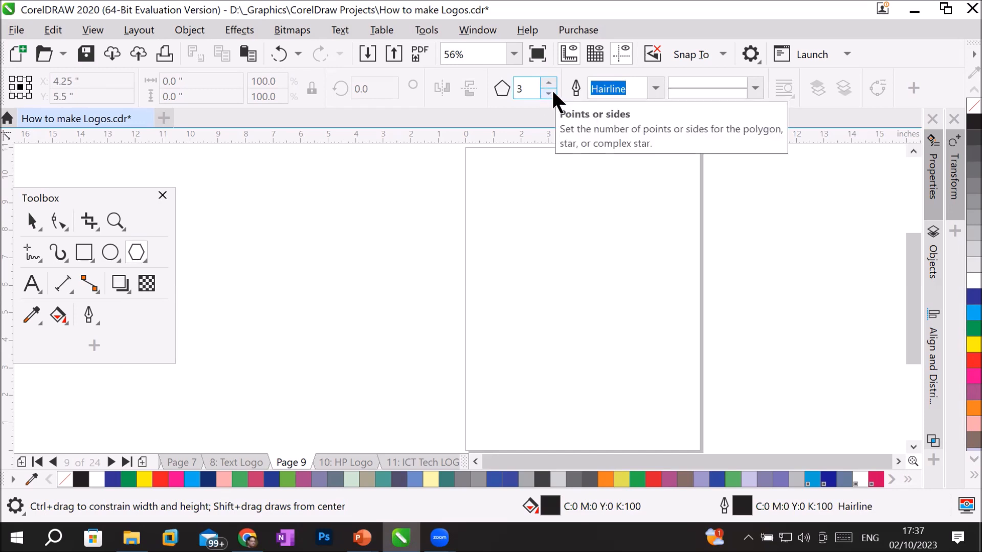
left_click_drag(529, 199, 644, 306)
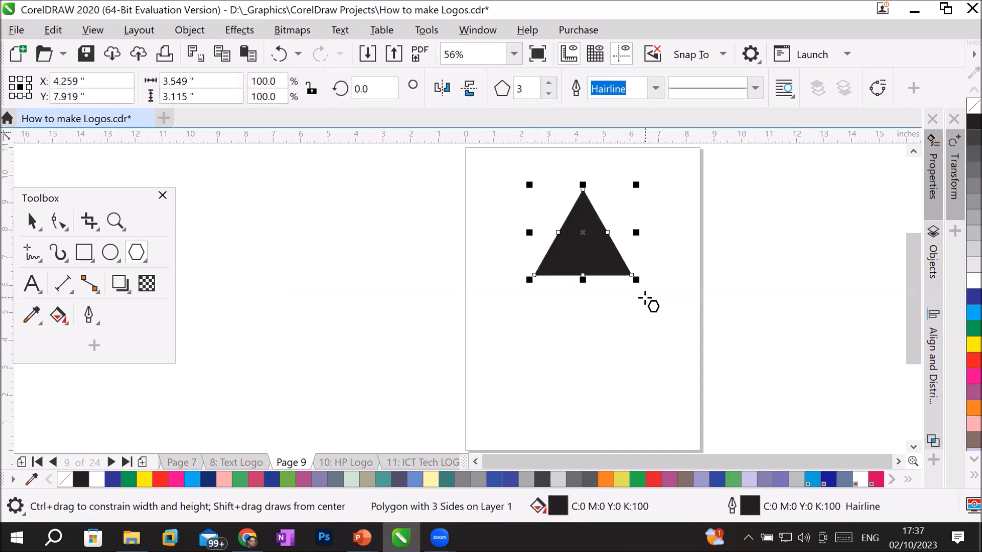
left_click(549, 83)
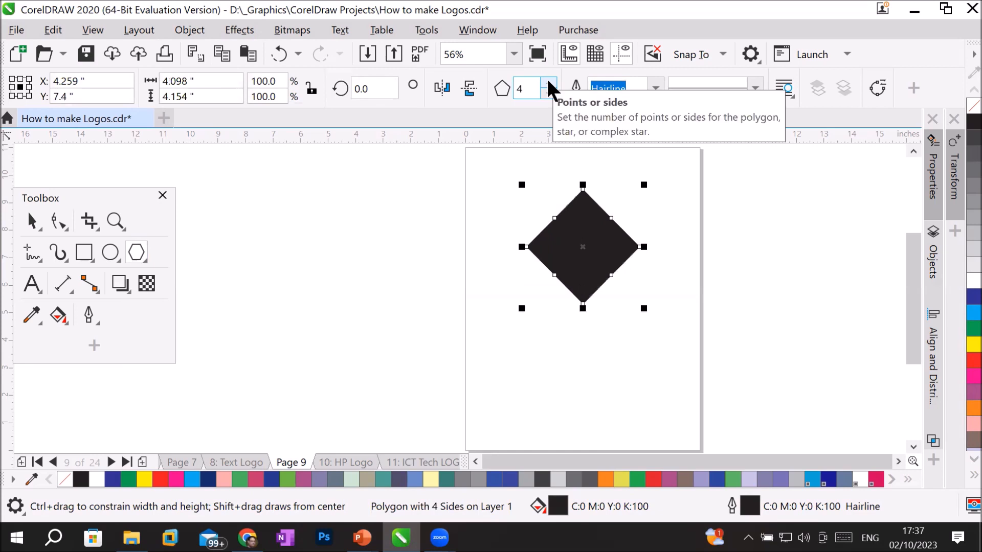
left_click(548, 82)
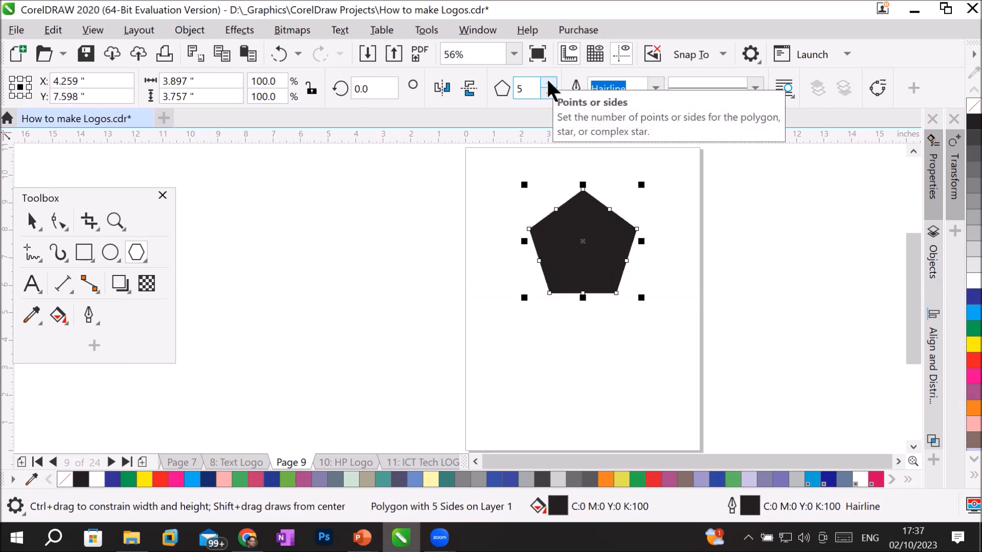
left_click(548, 83)
left_click(548, 83)
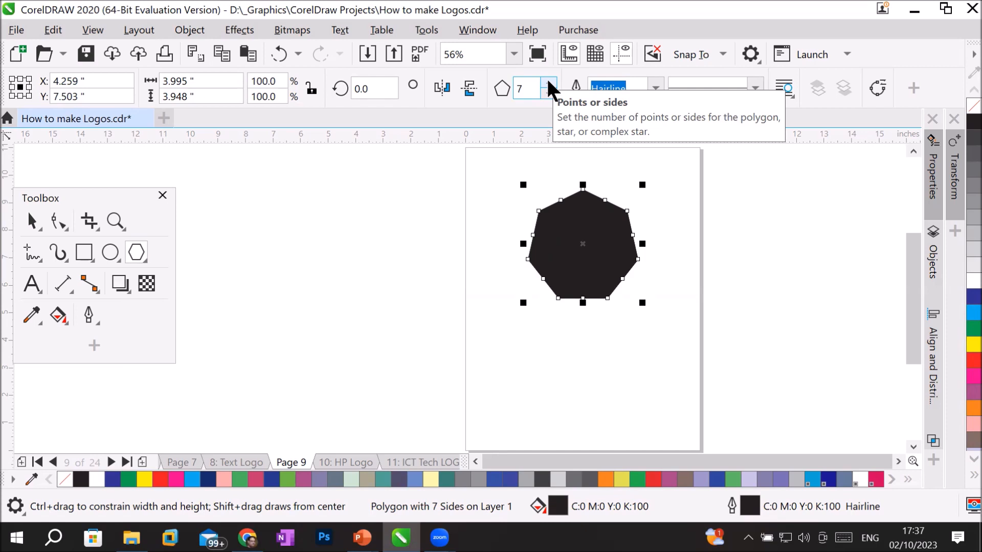
Raise the polygon's number of sides to 22 and delete the polygon.
left_click(550, 85)
left_click(550, 85)
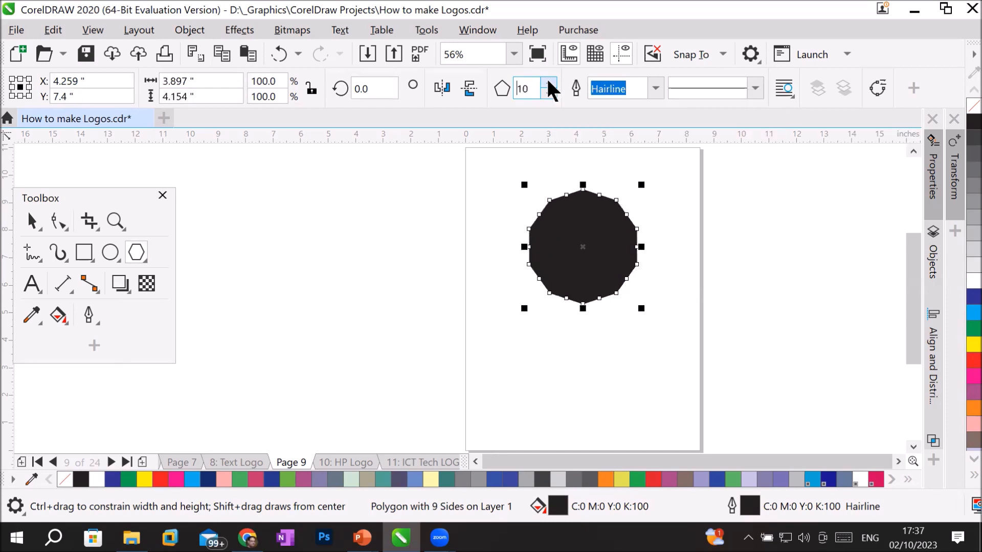
left_click(550, 85)
left_click(550, 85)
left_click(550, 85)
scroll(633, 153, "up", 3)
scroll(619, 210, "up", 2)
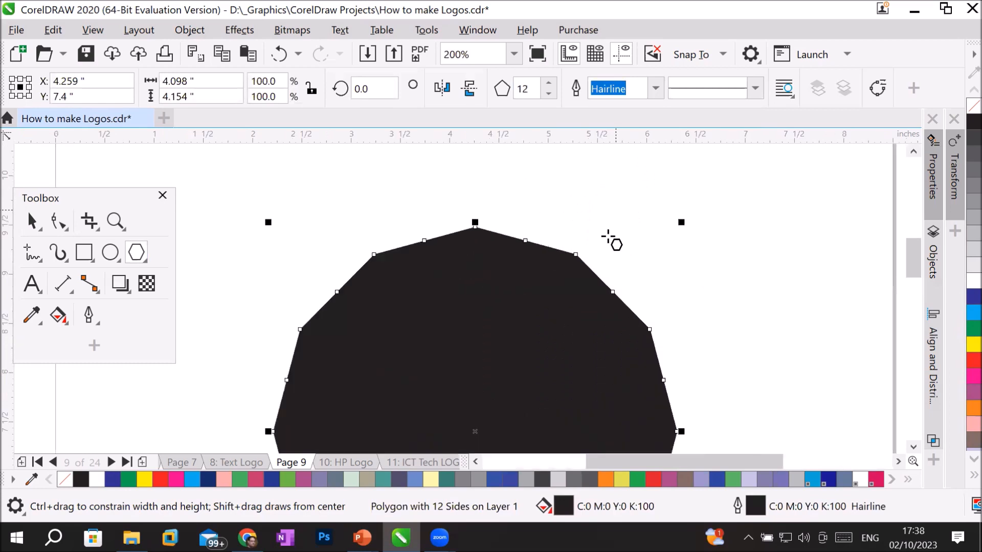
left_click(550, 85)
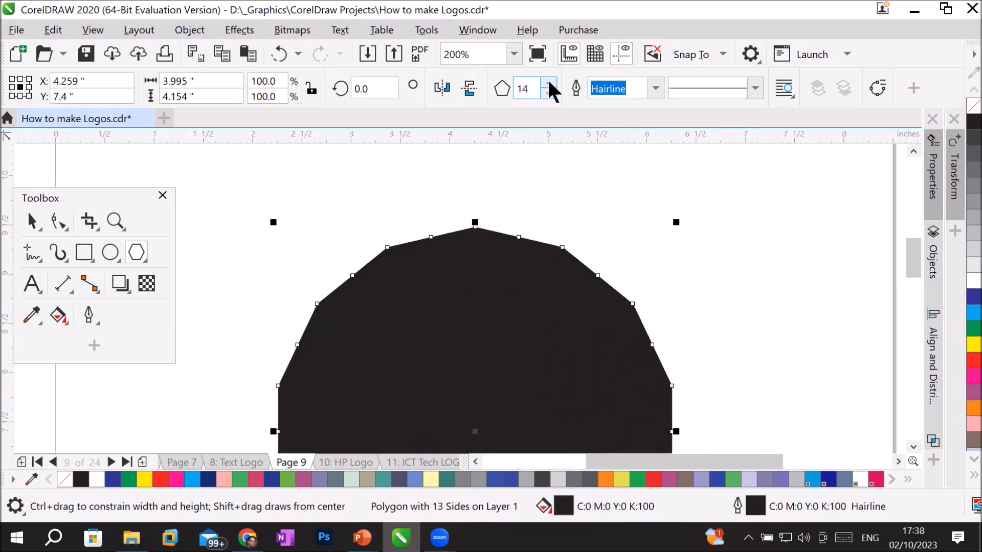
left_click(550, 85)
scroll(607, 205, "down", 6)
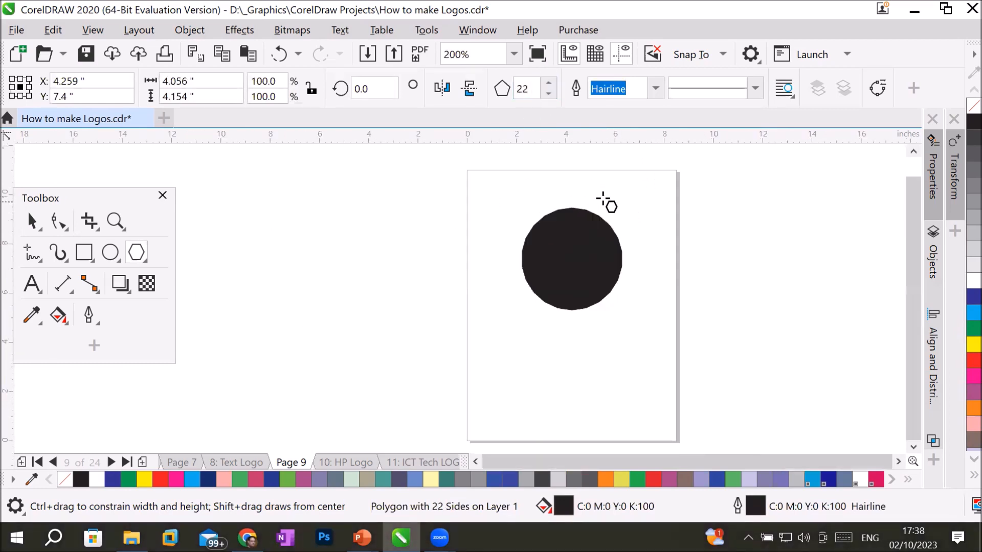
scroll(606, 202, "up", 2)
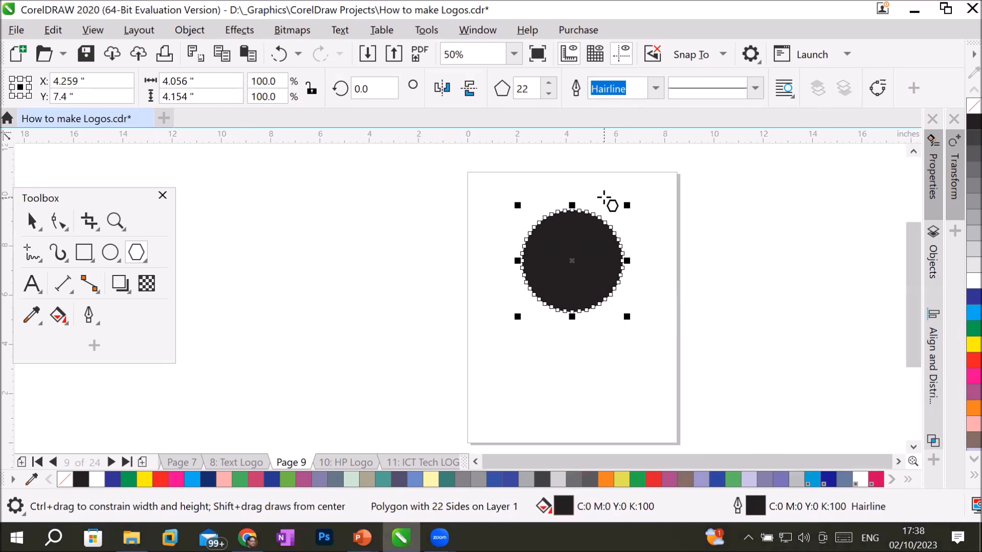
key("Delete")
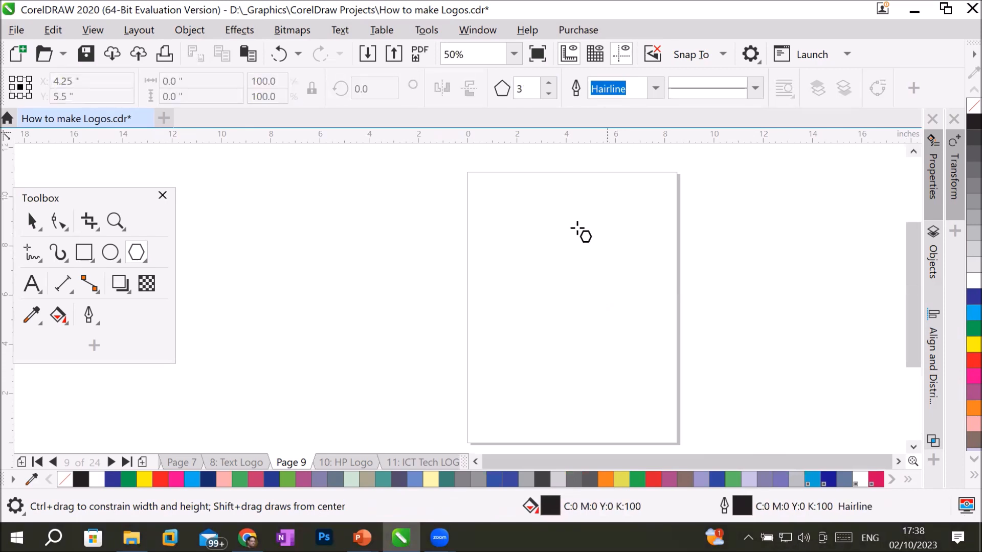
Draw a trial triangle about 3.93 by 3.16 inches in the page's upper half and delete it.
left_click_drag(534, 213, 648, 312)
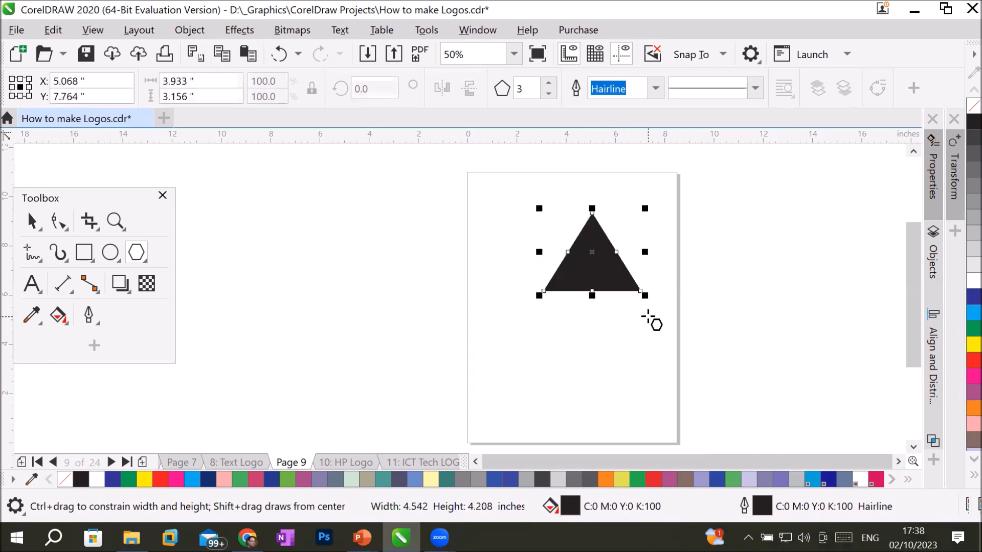
key("Delete")
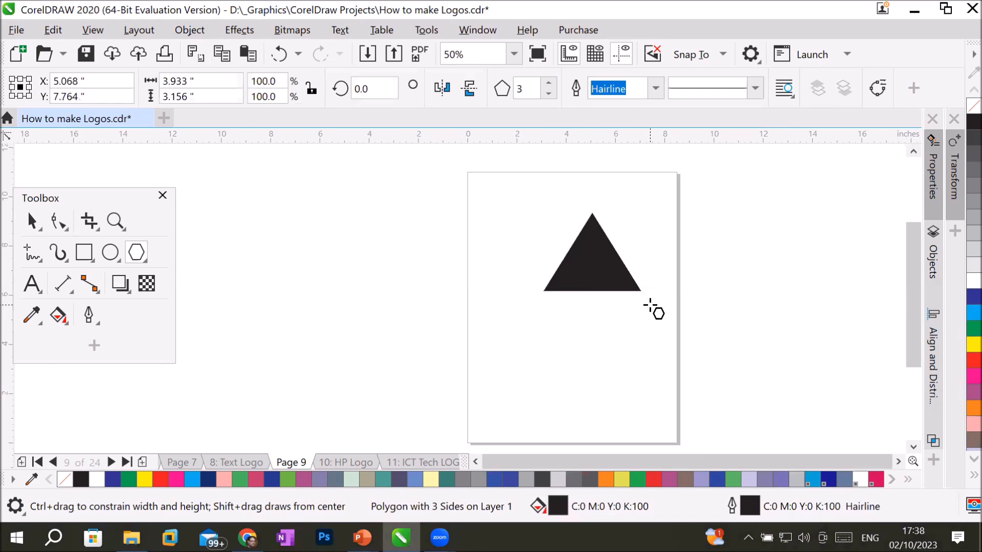
Set the polygon sides to 6 and draw a cyan hexagon about 0.57 by 0.66 inches in the page's upper-left corner.
left_click(549, 84)
left_click(549, 84)
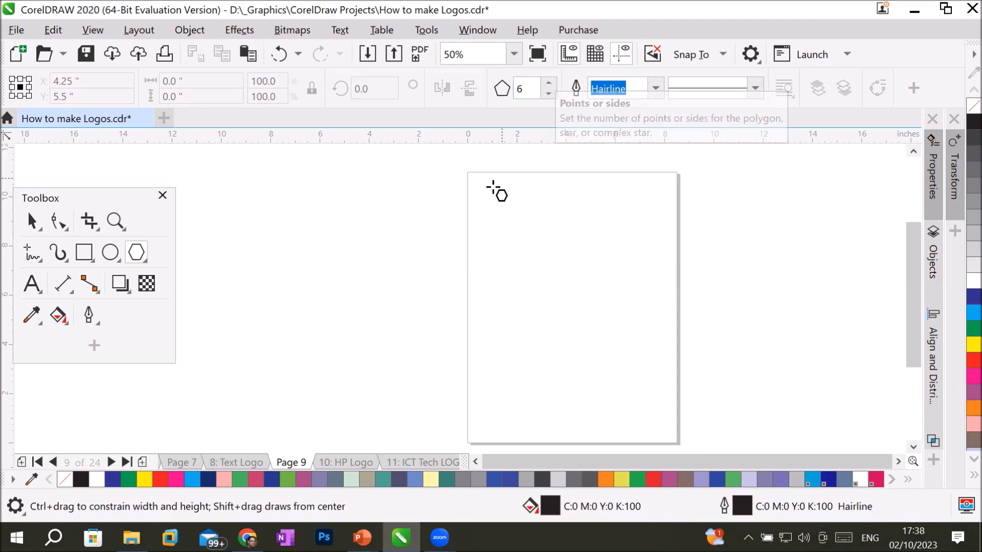
scroll(467, 174, "up", 1)
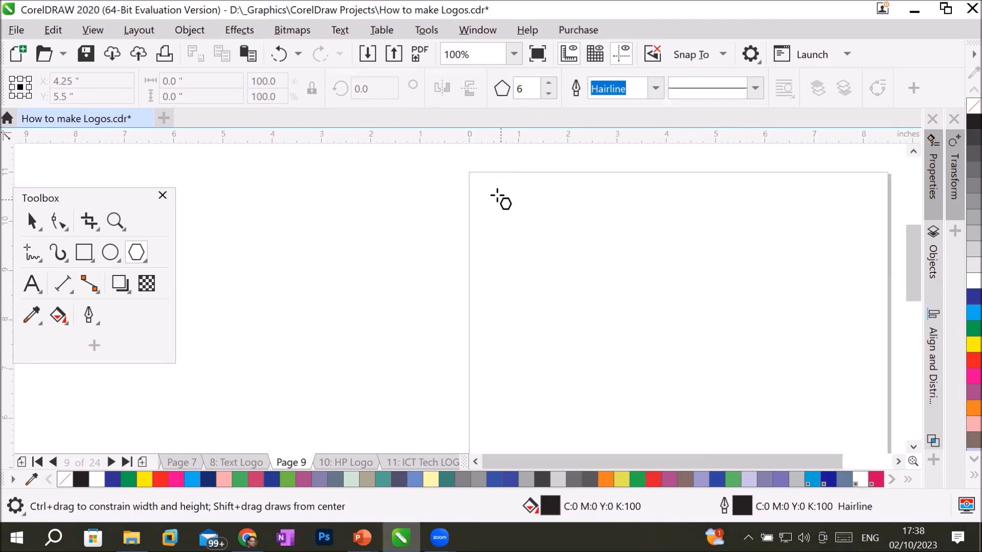
left_click_drag(490, 190, 518, 197)
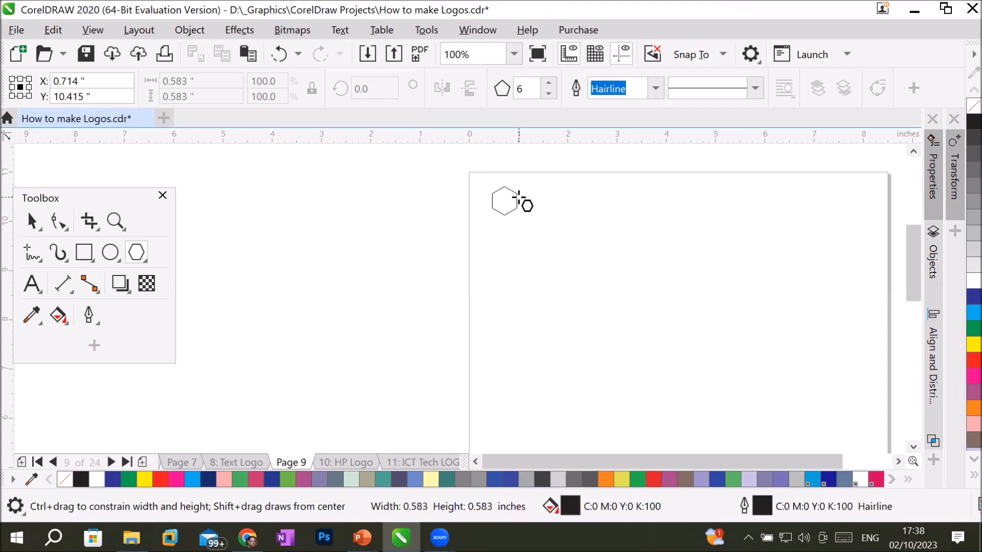
mouse_move(519, 197)
left_mouse_down()
mouse_move(551, 210)
mouse_move(533, 226)
mouse_move(553, 226)
mouse_move(522, 211)
left_mouse_up()
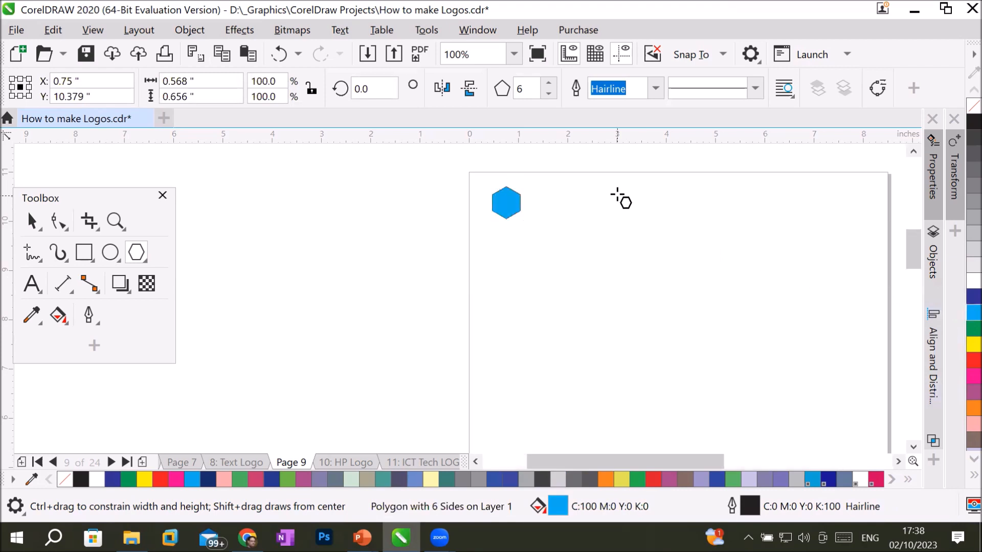
Duplicate the cyan hexagon horizontally, edge to edge, and repeat the duplication to form a row of four.
scroll(621, 197, "up", 1)
left_click(32, 221)
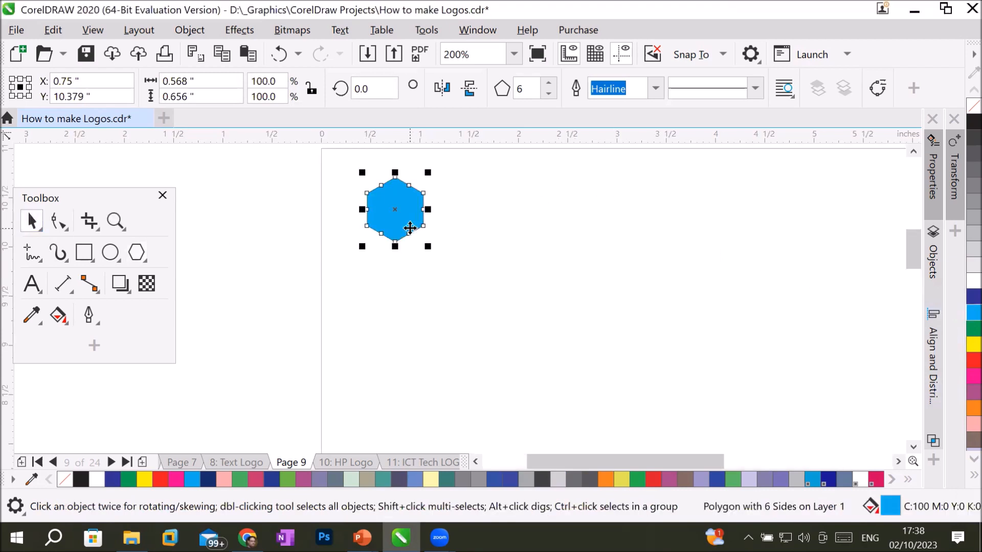
left_click_drag(409, 228, 466, 228)
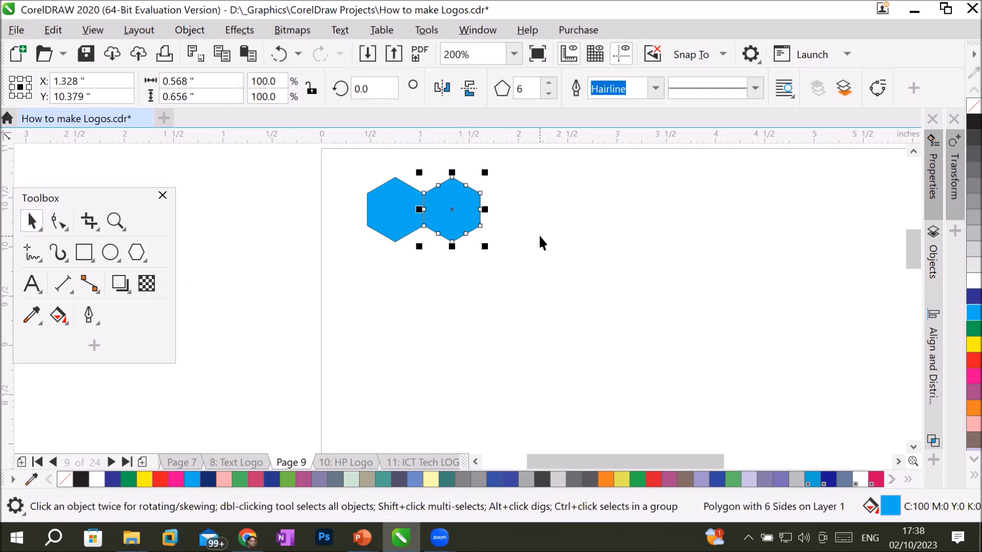
key("ctrl+r")
key("ctrl+r")
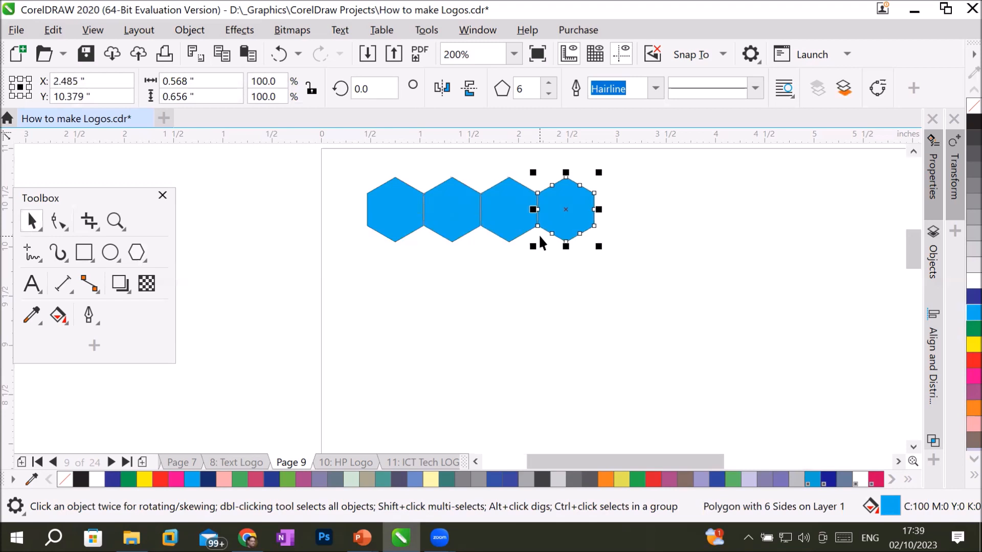
Duplicate the row of four hexagons twice below, staggering the middle row by half a hexagon to form a honeycomb.
left_click_drag(336, 156, 650, 266)
left_click_drag(561, 219, 588, 272)
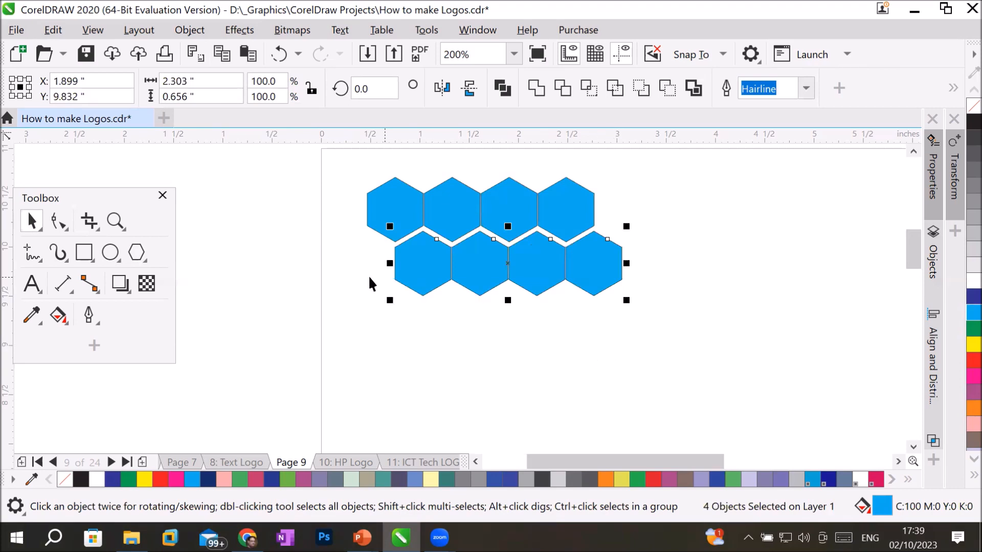
left_click_drag(469, 262, 444, 317)
left_click(549, 401)
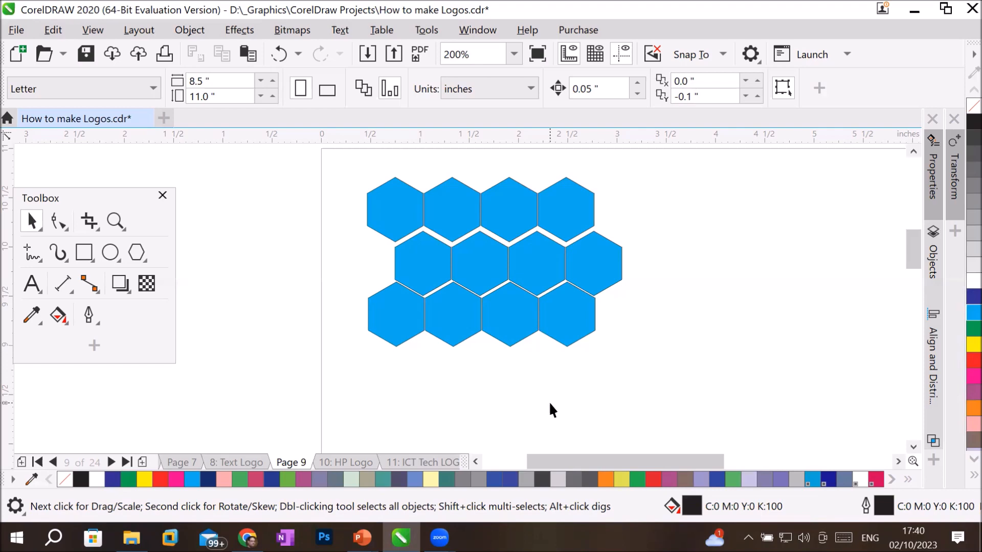
Delete the whole honeycomb of cyan hexagons from the page.
scroll(539, 341, "down", 2)
scroll(642, 374, "up", 1)
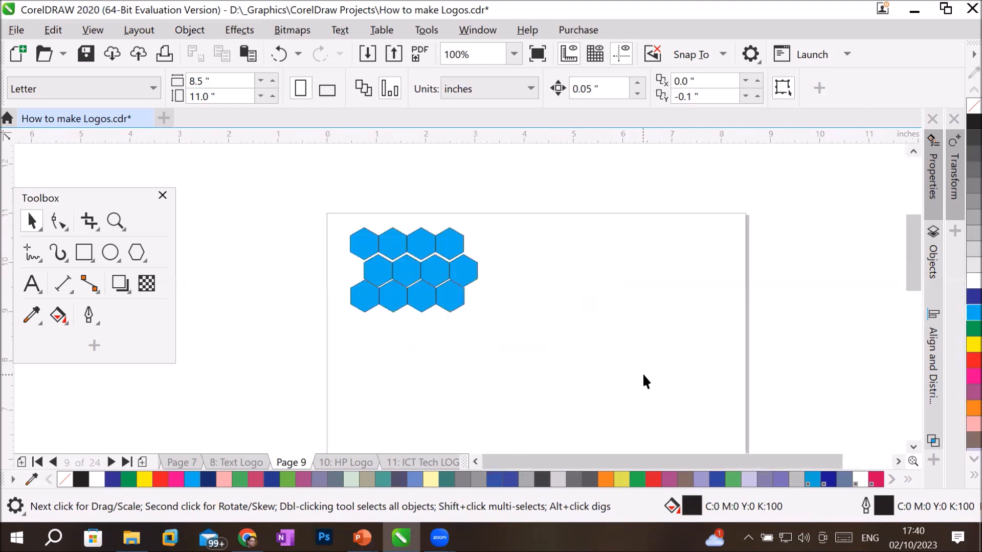
left_click_drag(318, 214, 589, 398)
key("Delete")
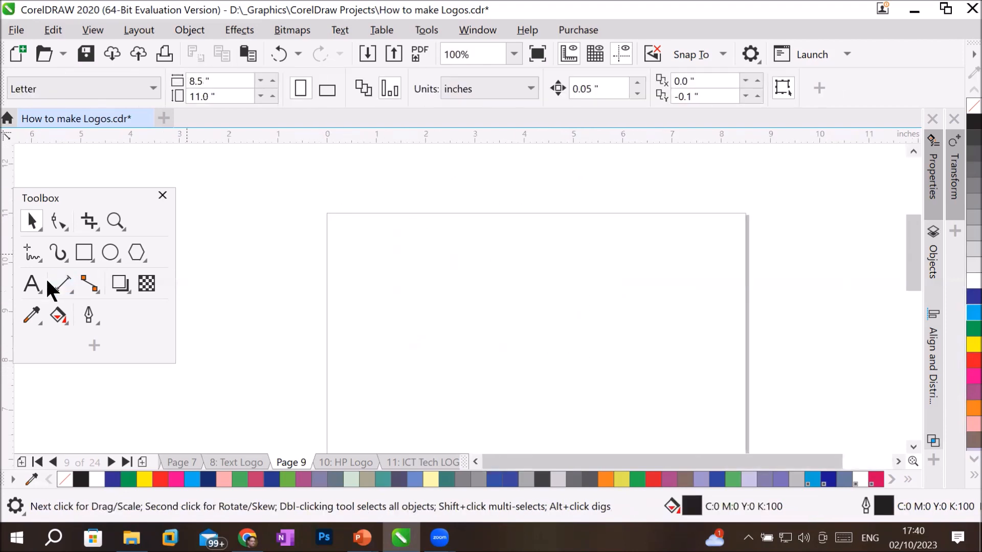
Add the orange artistic text "Fashion Magazine" in Arial Black, 36 pt, at the top of the page.
left_click(32, 284)
left_click(416, 254)
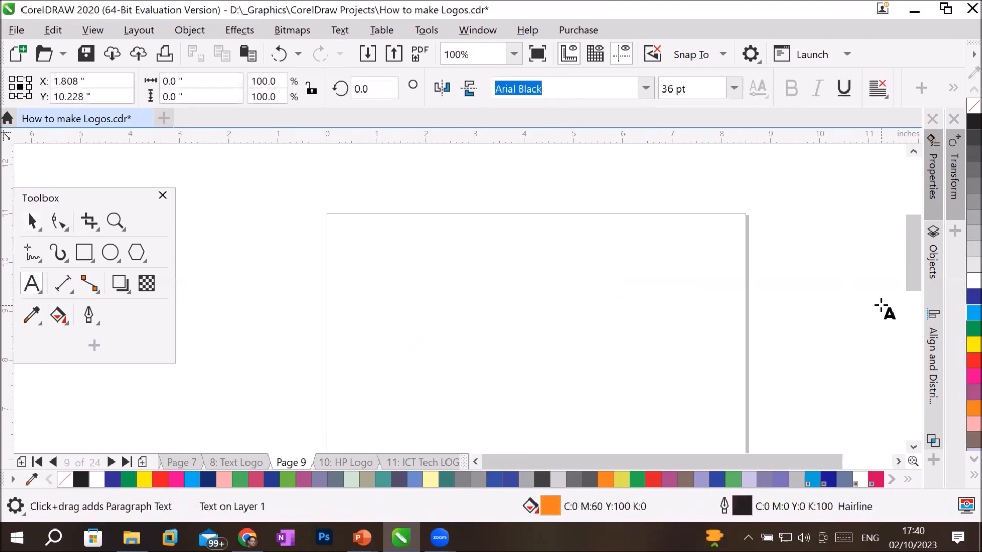
type("Fashion Magazine")
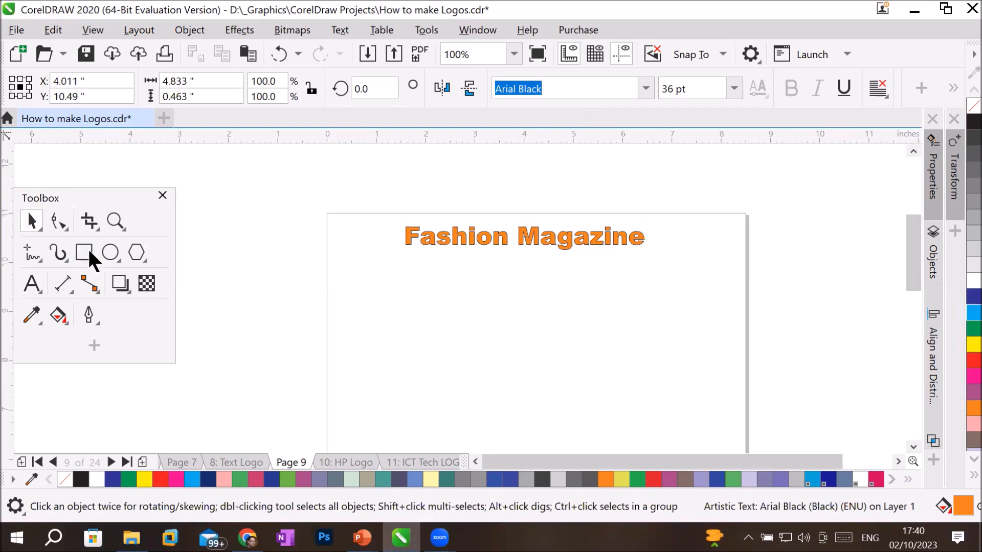
Create a page-sized rectangle behind the title and fill it with cyan after trying other palette colours.
double_click(84, 253)
left_click(964, 313)
left_click(974, 329)
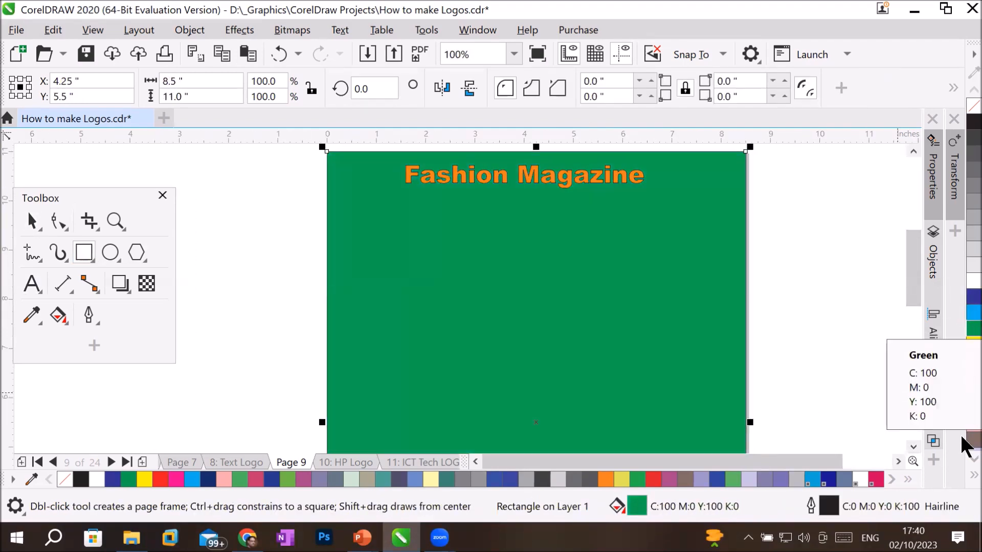
left_click(975, 361)
left_click(975, 313)
Duplicate the "Fashion Magazine" title, rotate the copy vertically to read downward, and place it along the page's left edge.
scroll(450, 208, "right", 3)
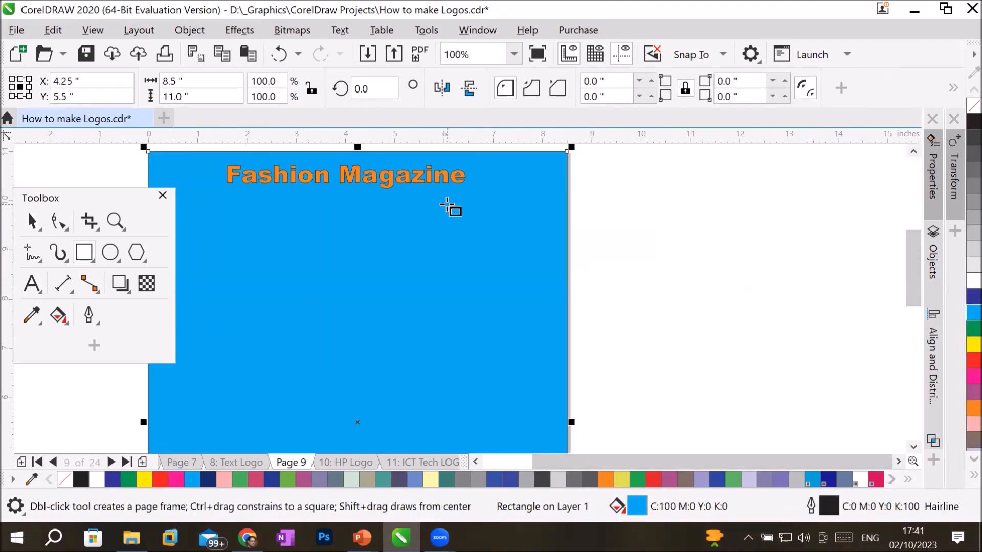
left_click(476, 462)
scroll(717, 176, "down", 1)
key("space")
mouse_move(607, 177)
left_mouse_down()
mouse_move(569, 279)
mouse_move(566, 367)
left_mouse_up()
right_click(570, 279)
left_click(567, 276)
left_click(567, 275)
left_click(567, 276)
left_click_drag(549, 320, 493, 355)
Draw a black-filled hexagon about 1.52 by 1.75 inches below the left part of the horizontal title.
left_click(139, 252)
left_click_drag(524, 196, 568, 231)
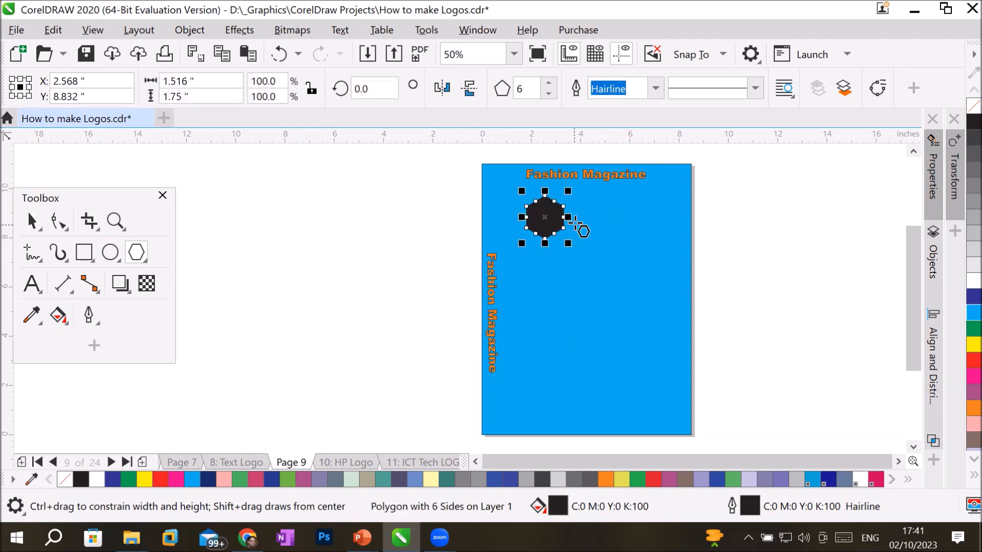
left_click(970, 106)
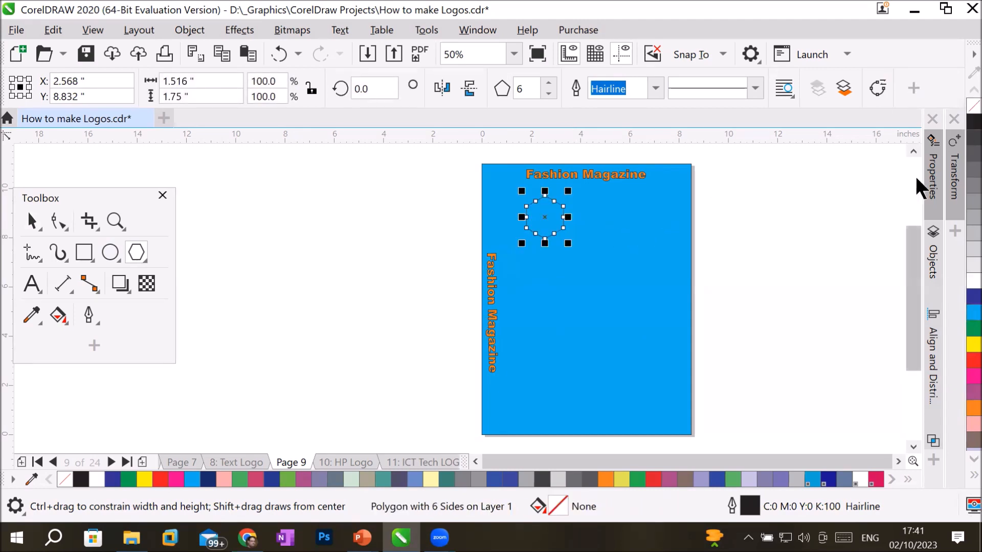
left_click(964, 123)
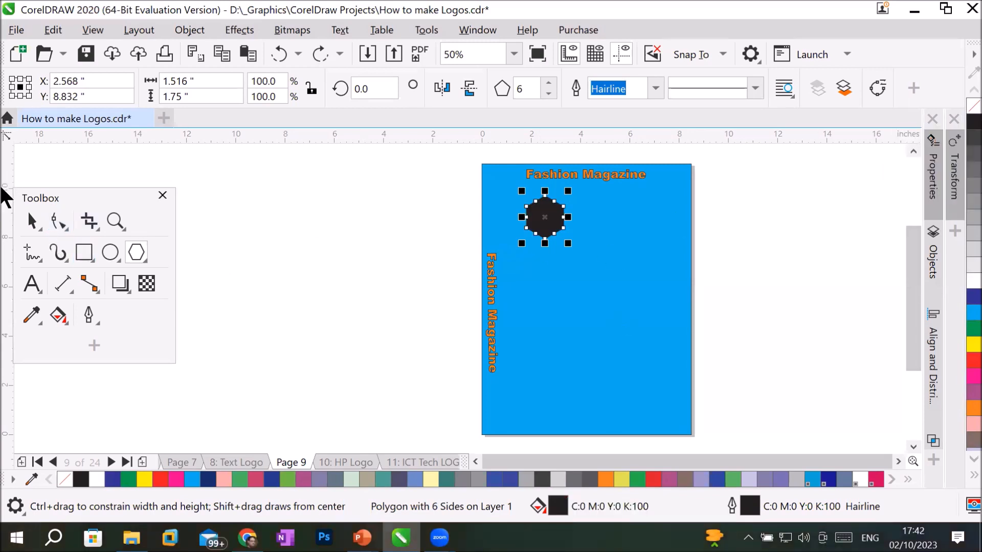
Remove the fill from the page-sized background rectangle.
left_click(31, 222)
left_click(647, 358)
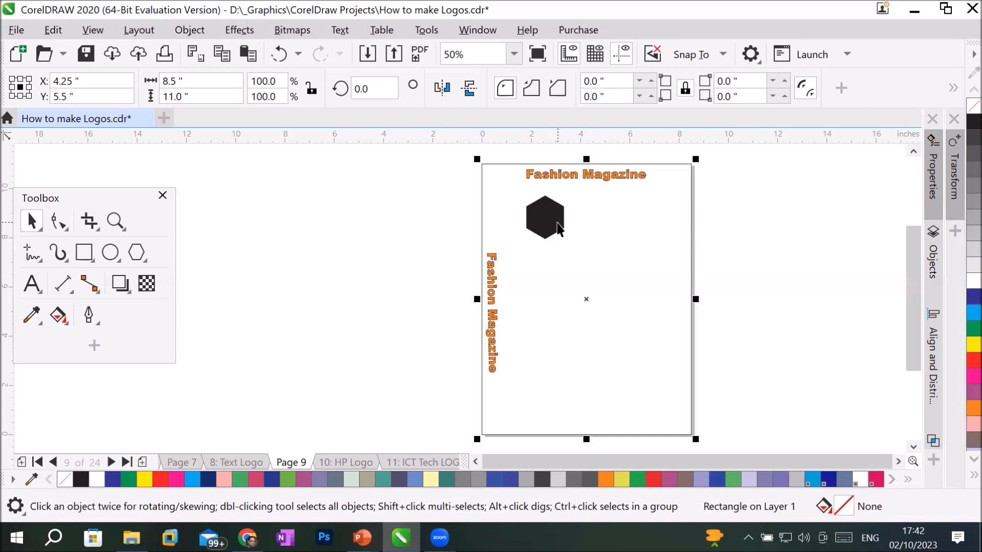
Duplicate the black hexagon horizontally to its right, leaving a narrow gap between the two.
left_click_drag(559, 228, 600, 222)
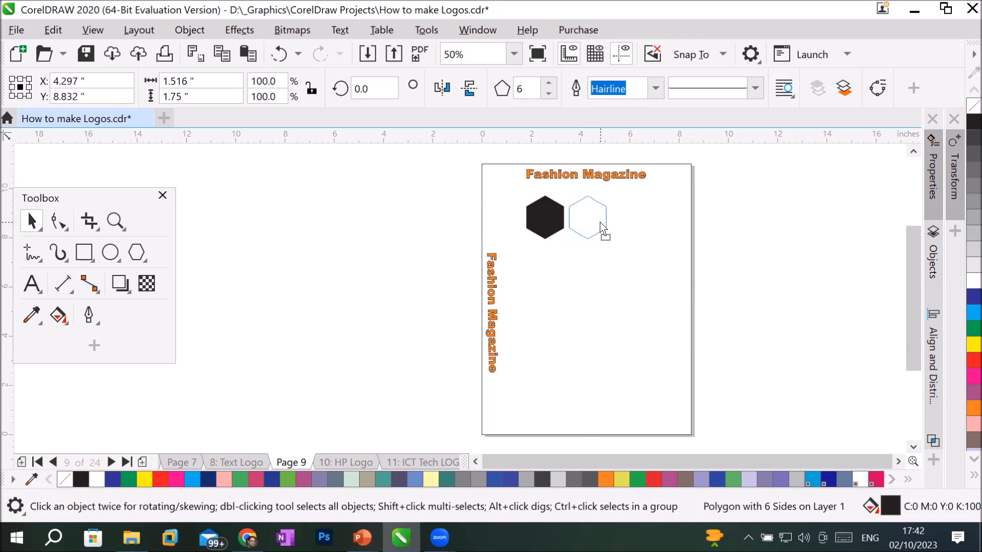
left_click_drag(600, 222, 600, 222)
right_click(600, 222)
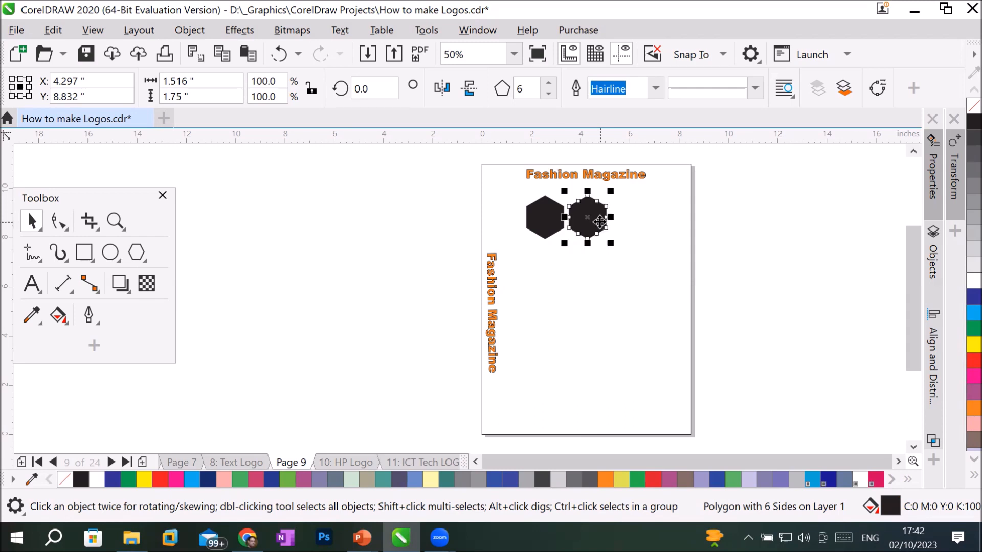
scroll(637, 190, "up", 1)
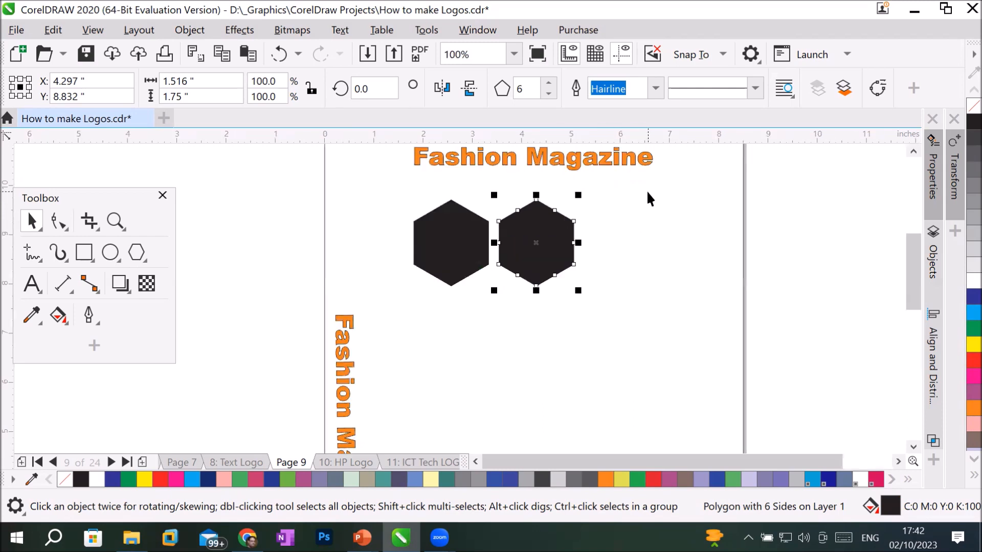
Repeat the hexagon duplication twice to extend the row to four evenly spaced hexagons.
key("ctrl+r")
key("ctrl+r")
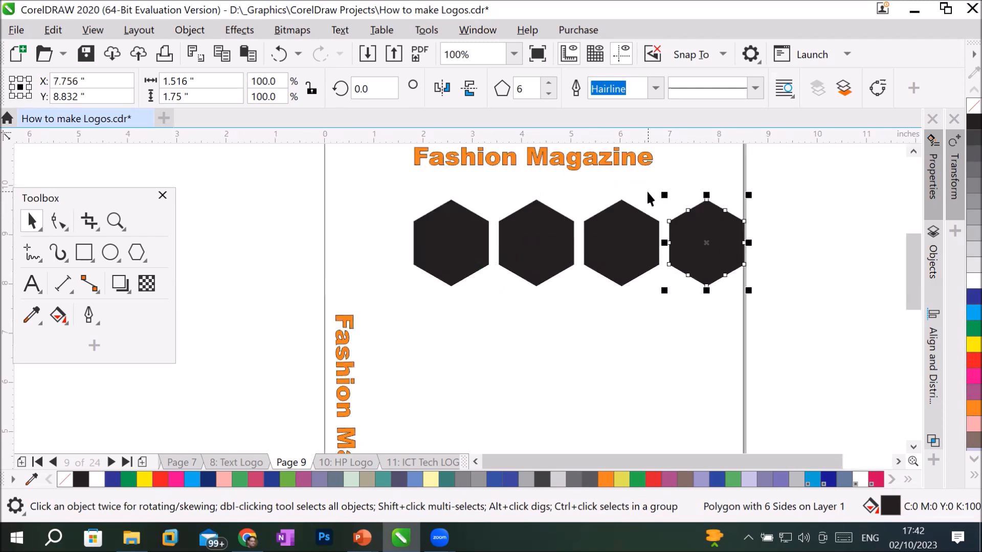
Undo the accidental change to the page-sized background rectangle and lock the rectangle in place.
left_click(743, 299)
left_click_drag(743, 299, 748, 296)
key("ctrl+z")
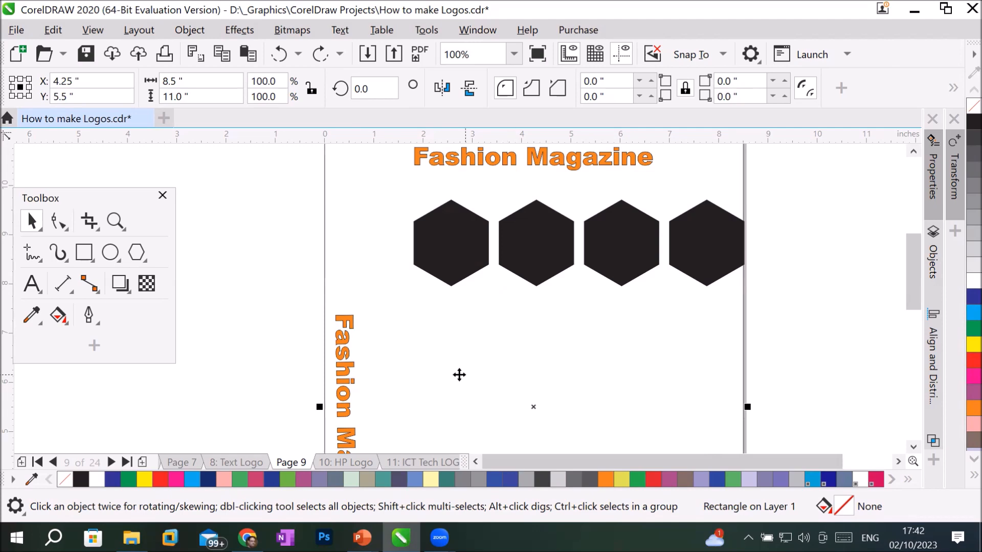
right_click(332, 273)
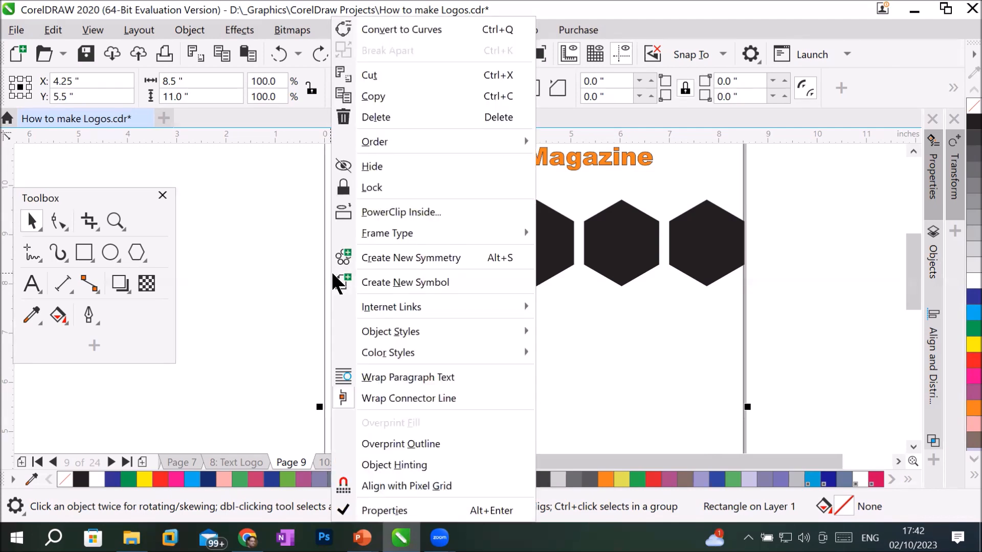
left_click(401, 185)
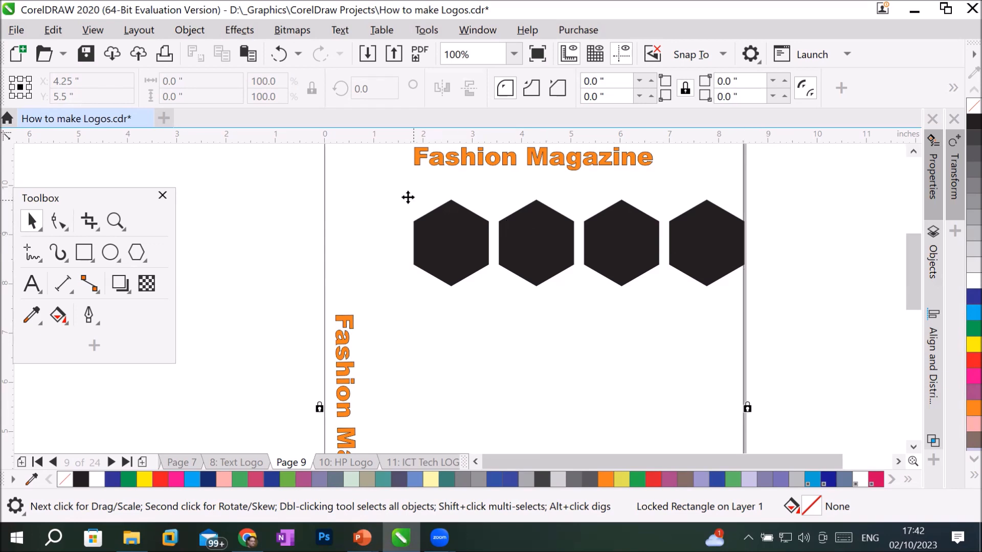
Duplicate the row of four hexagons downward twice, shifting the second row half a hexagon left and aligning the third under the first.
left_click_drag(785, 190, 387, 307)
left_click_drag(692, 253, 648, 321)
right_click(648, 322)
left_click_drag(415, 325, 458, 395)
right_click(459, 395)
Duplicate the three hexagon rows, without the second row's leftmost hexagon, directly below to form six staggered rows.
left_click(914, 449)
scroll(738, 215, "down", 1)
left_click_drag(770, 156, 560, 286)
left_click_drag(597, 258, 579, 362)
right_click(579, 363)
left_click(857, 369)
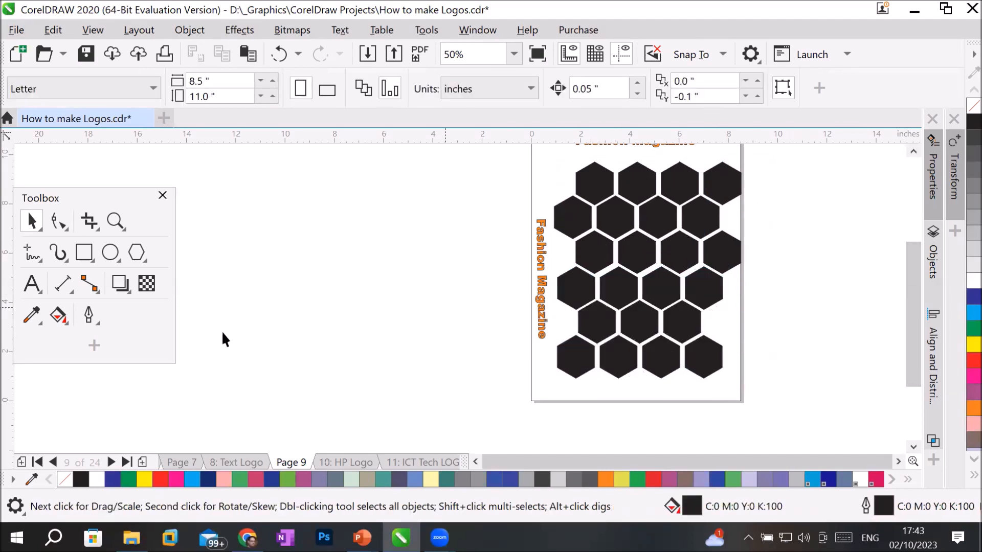
Draw a rectangle about 8.5 by 0.56 inches along the page's bottom edge and fill it with cyan.
left_click(87, 250)
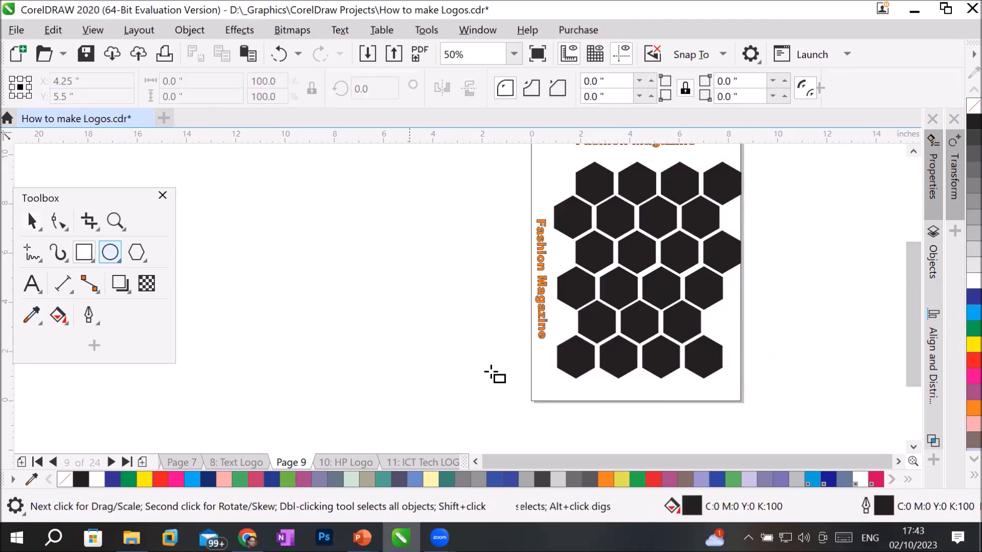
left_click_drag(532, 387, 747, 402)
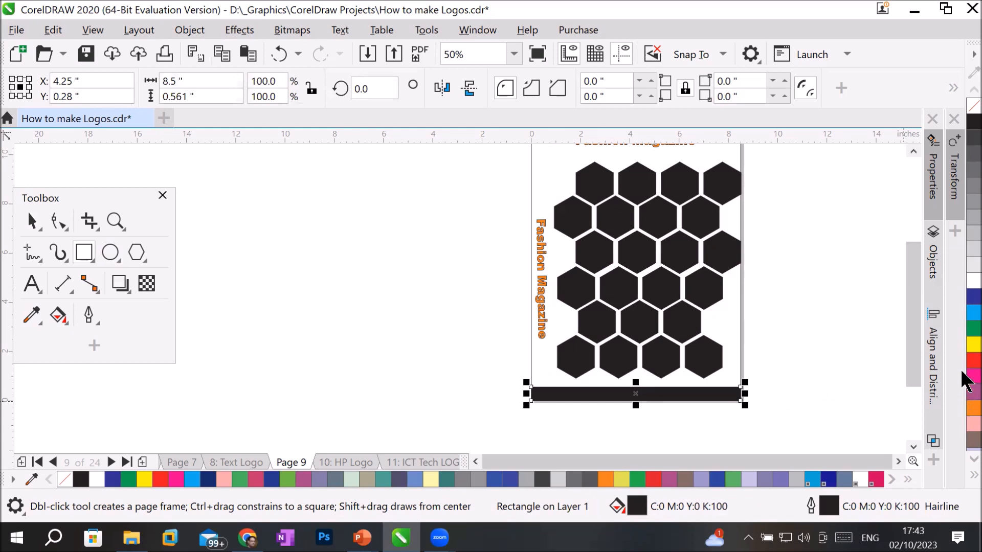
left_click(965, 311)
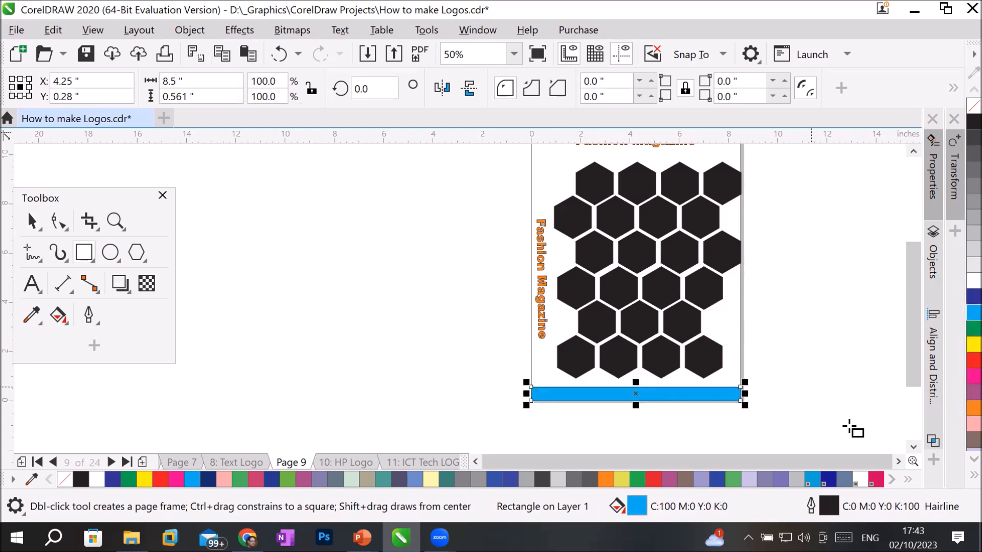
Convert the cyan bottom rectangle to curves for node editing.
left_click(913, 444)
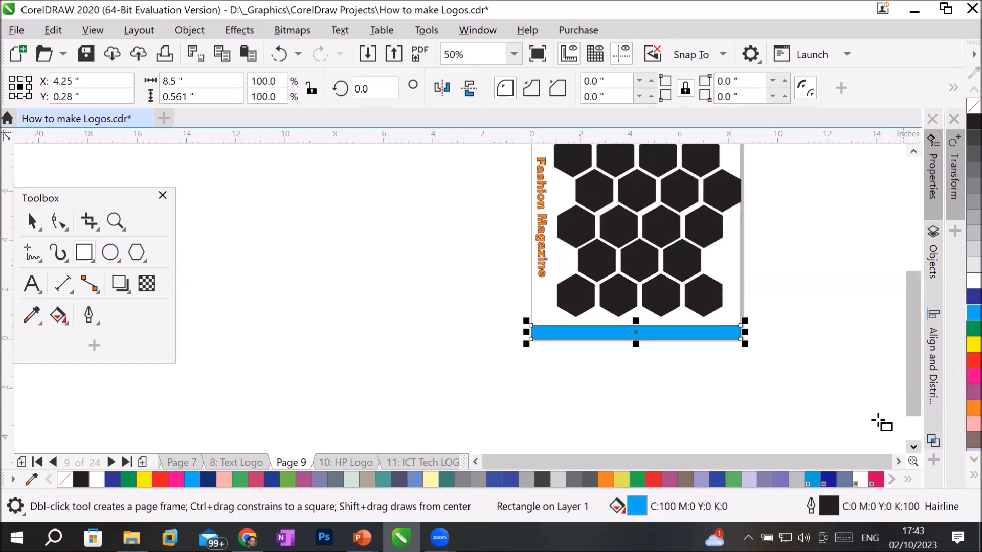
scroll(686, 353, "up", 1)
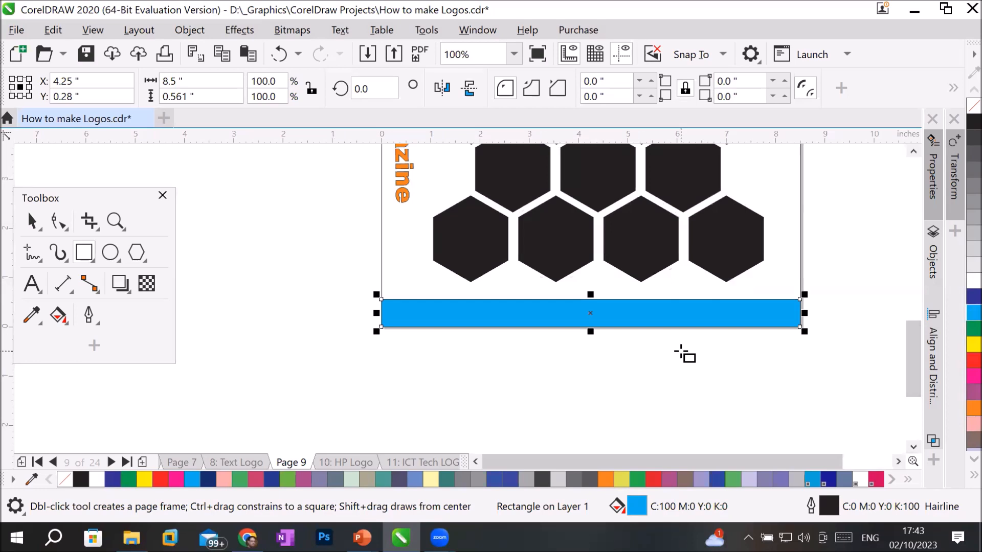
left_click(58, 221)
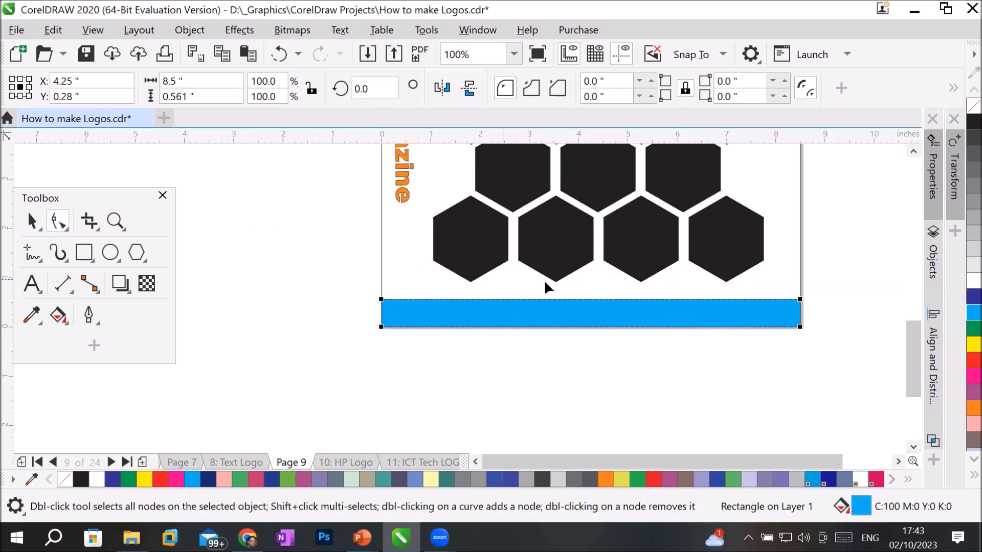
left_click(582, 299)
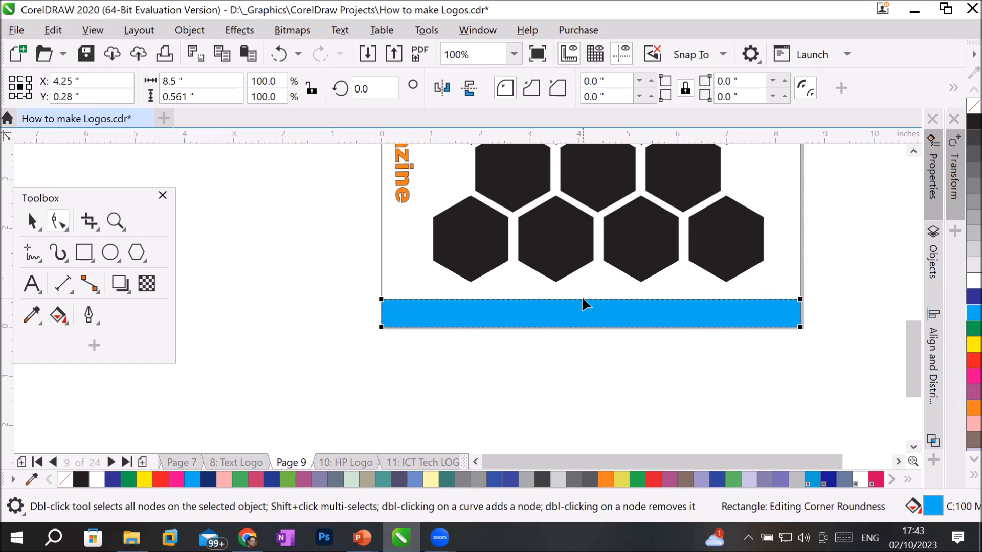
right_click(583, 300)
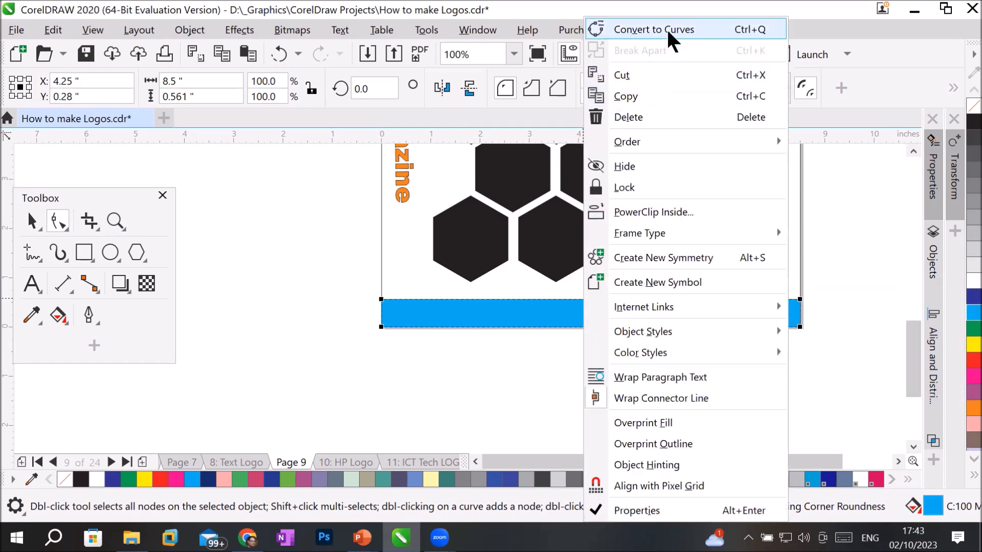
left_click(655, 30)
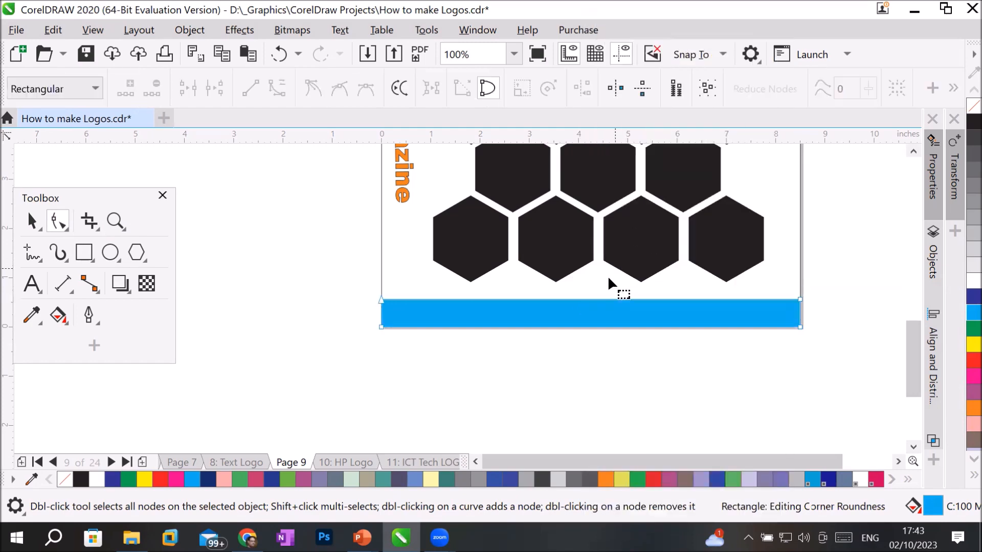
left_click(592, 300)
left_click_drag(592, 299, 592, 287)
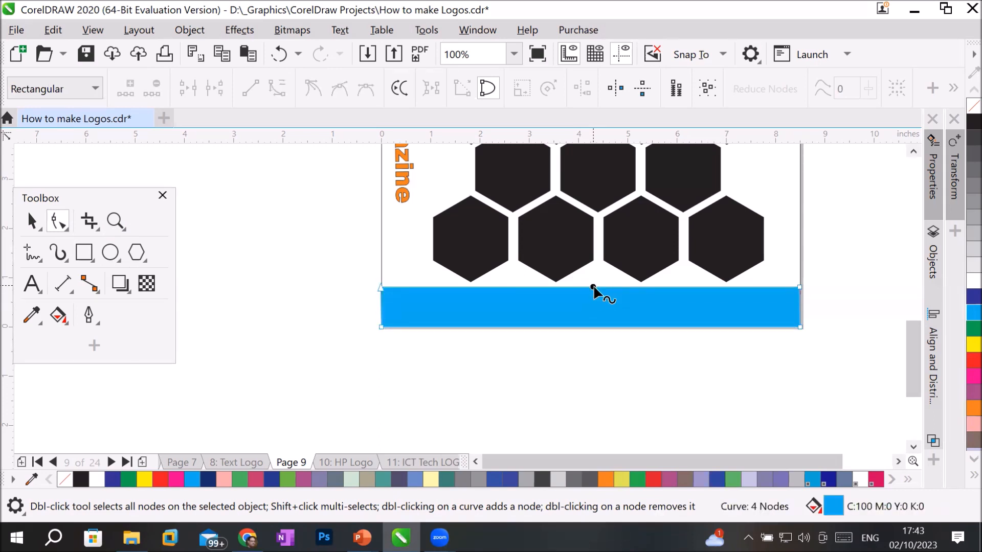
key("ctrl+z")
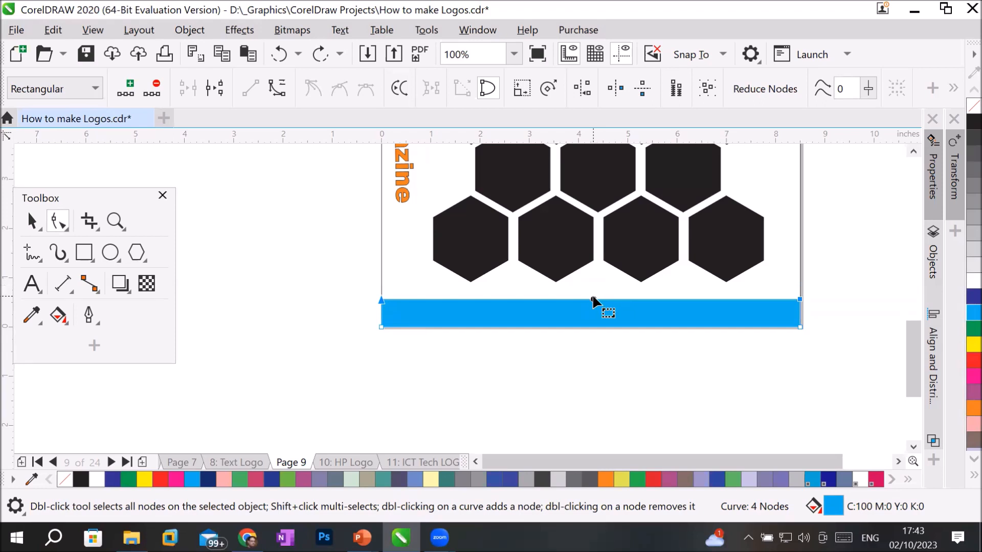
Change the cyan strip's top edge to a curve and bend its middle upward, making the strip about 0.81 inches high.
right_click(592, 298)
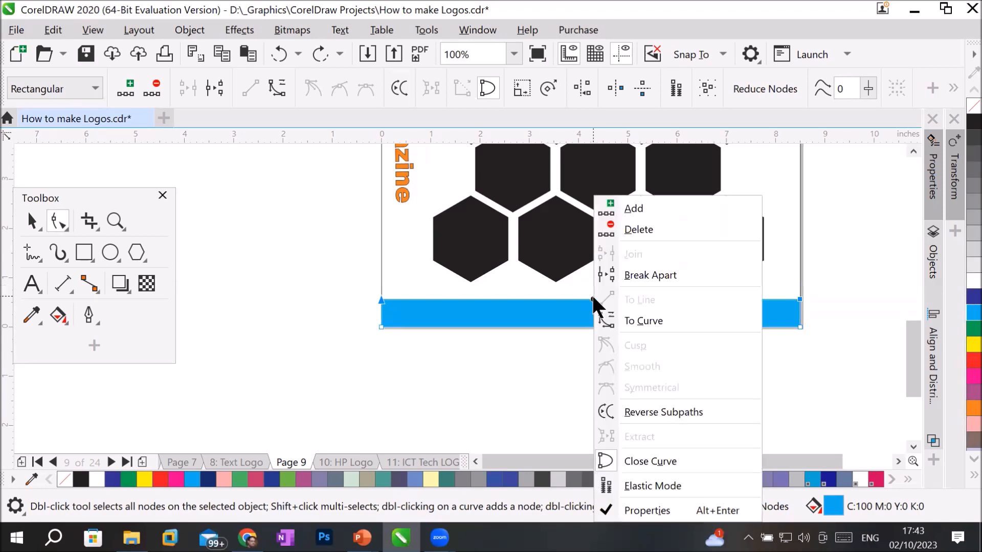
left_click(628, 321)
left_click_drag(595, 301, 596, 288)
Draw a black-filled rectangle about 8.5 by 1.06 inches across the top of the page, over the horizontal title.
left_click_drag(911, 334, 919, 299)
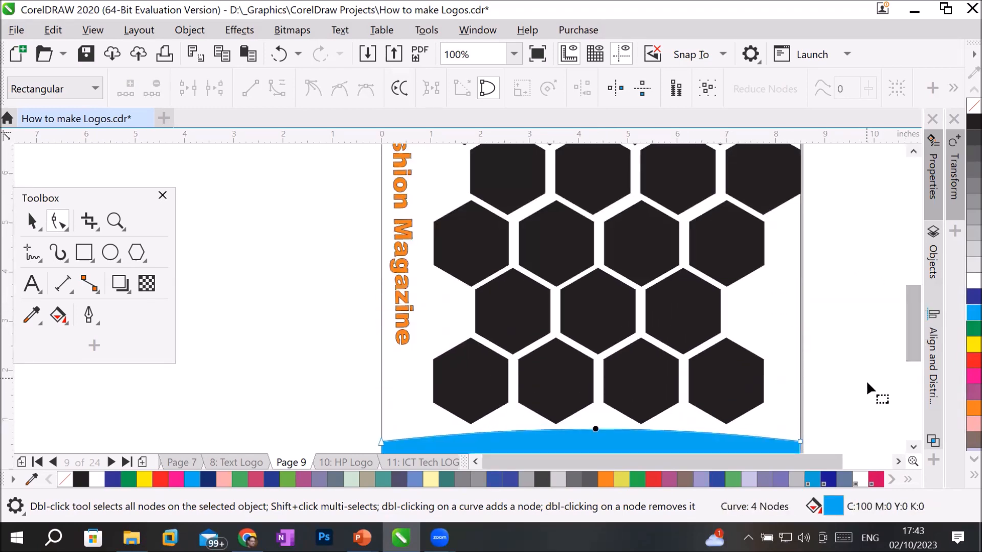
scroll(870, 388, "down", 2)
scroll(864, 438, "up", 4)
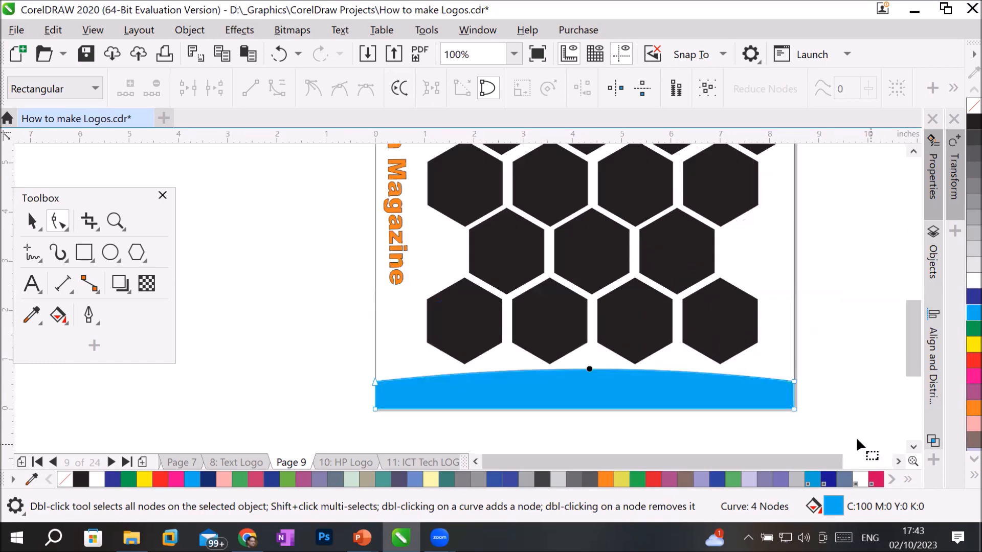
scroll(626, 411, "down", 2)
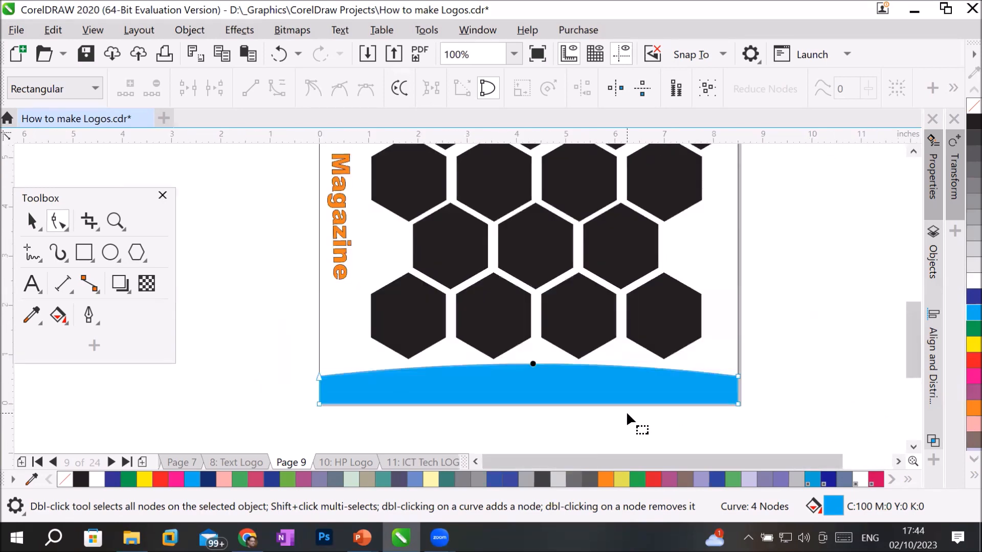
left_click_drag(912, 328, 915, 250)
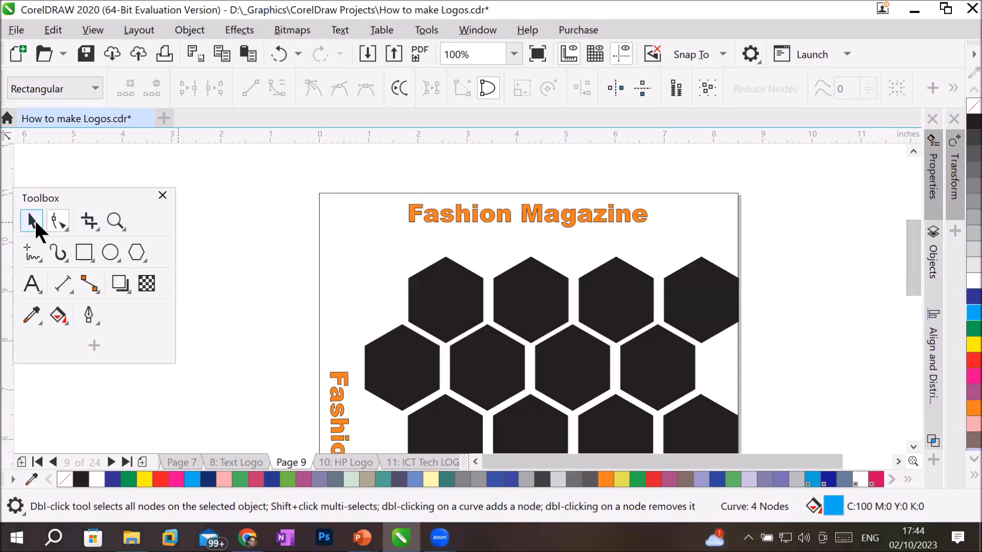
left_click(84, 253)
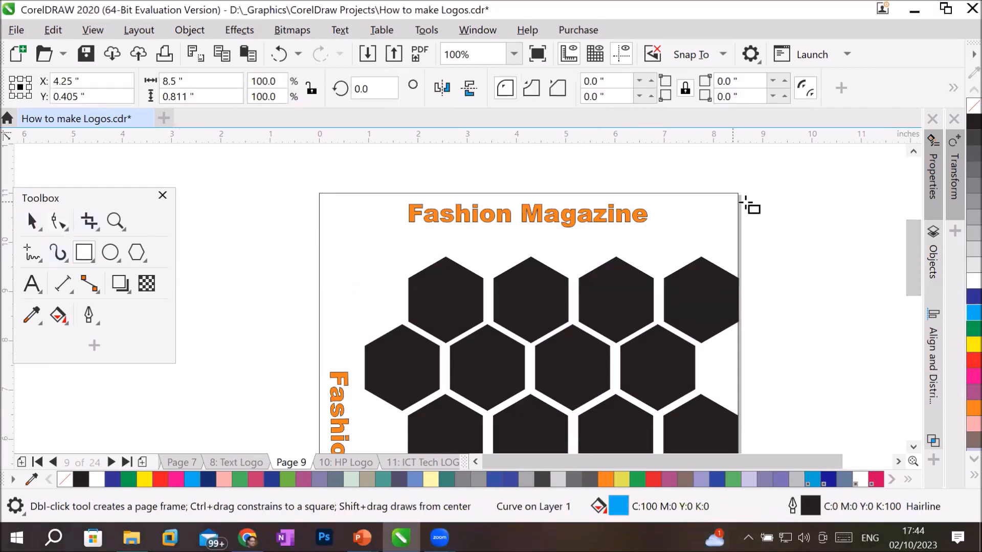
left_click_drag(739, 193, 319, 248)
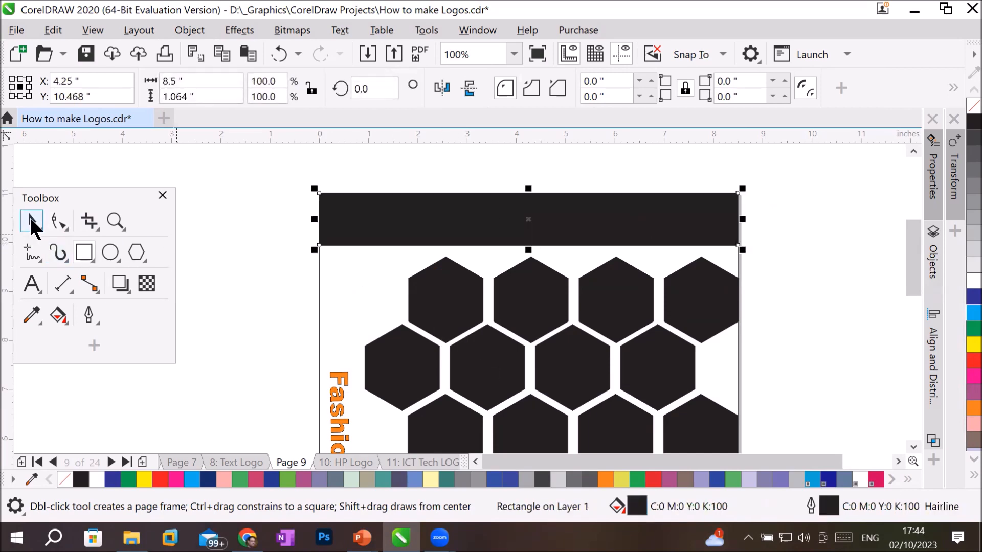
Move the black rectangle at the top of the page back one level in the stacking order.
key("space")
right_click(482, 230)
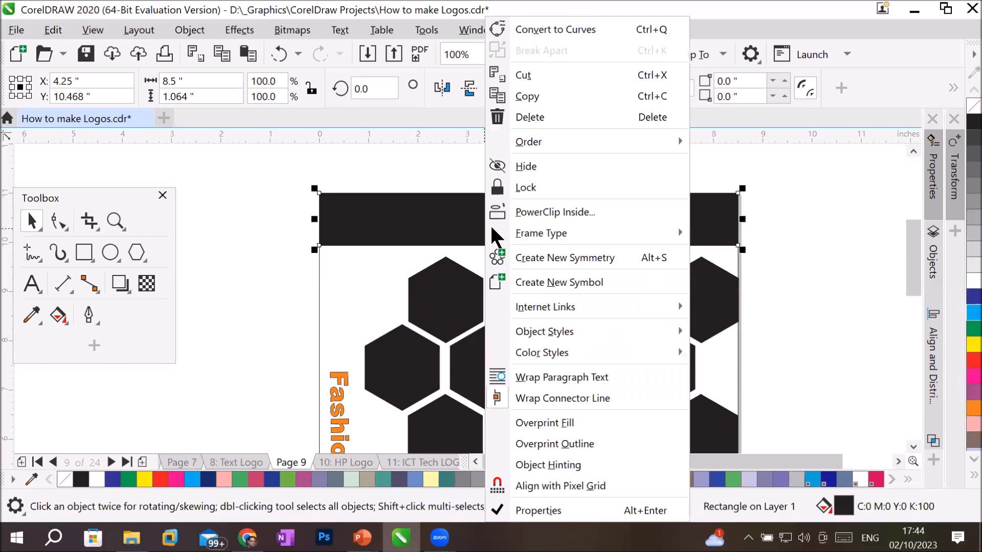
mouse_move(569, 139)
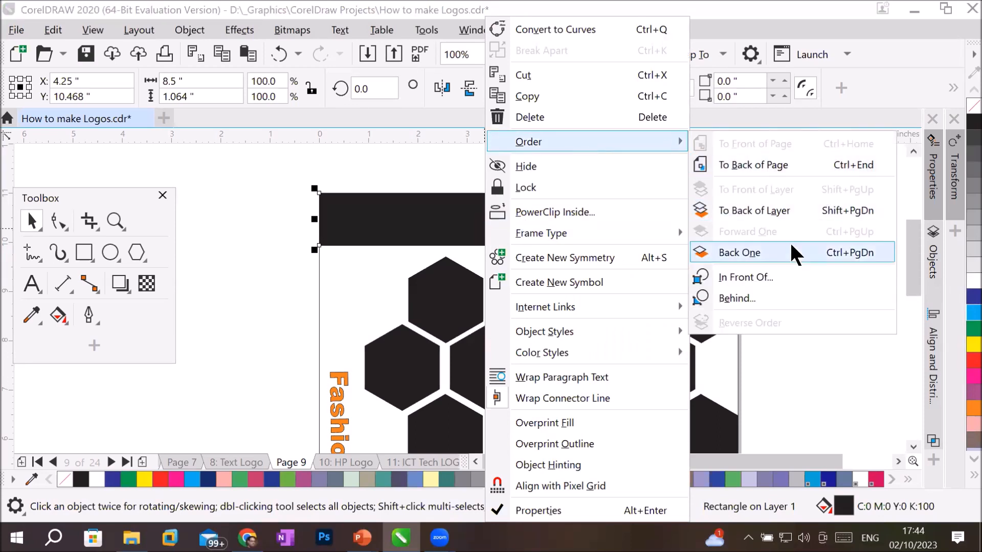
left_click(778, 249)
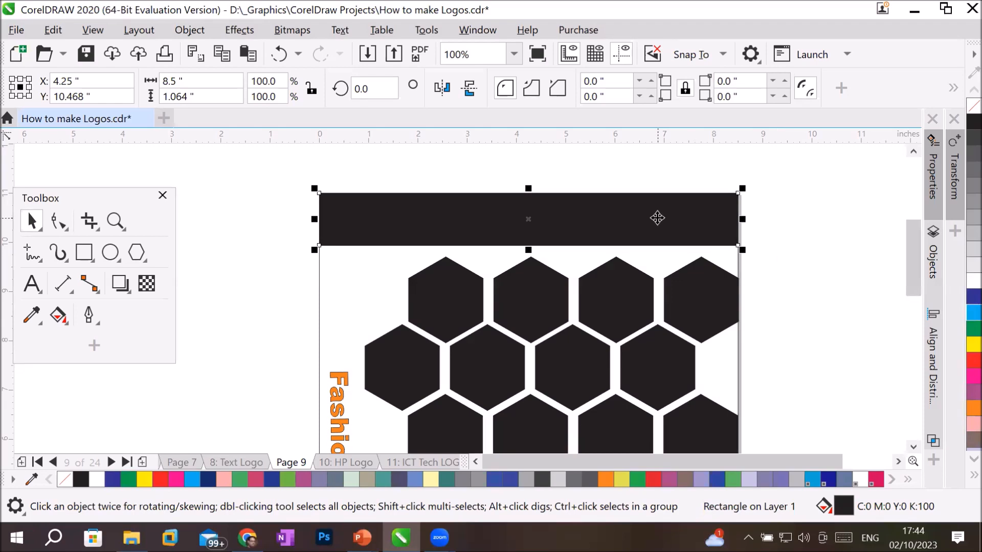
right_click(659, 215)
mouse_move(716, 231)
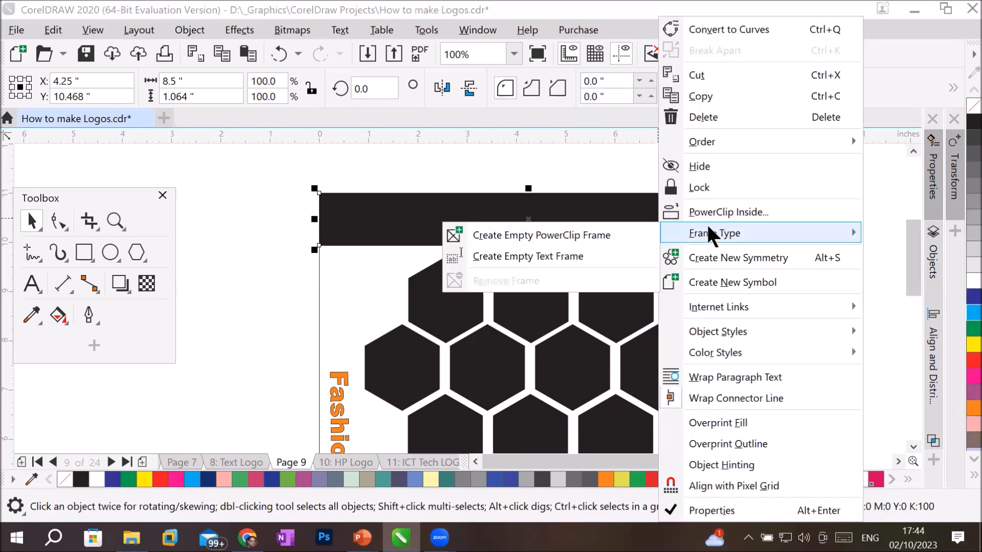
left_click(386, 233)
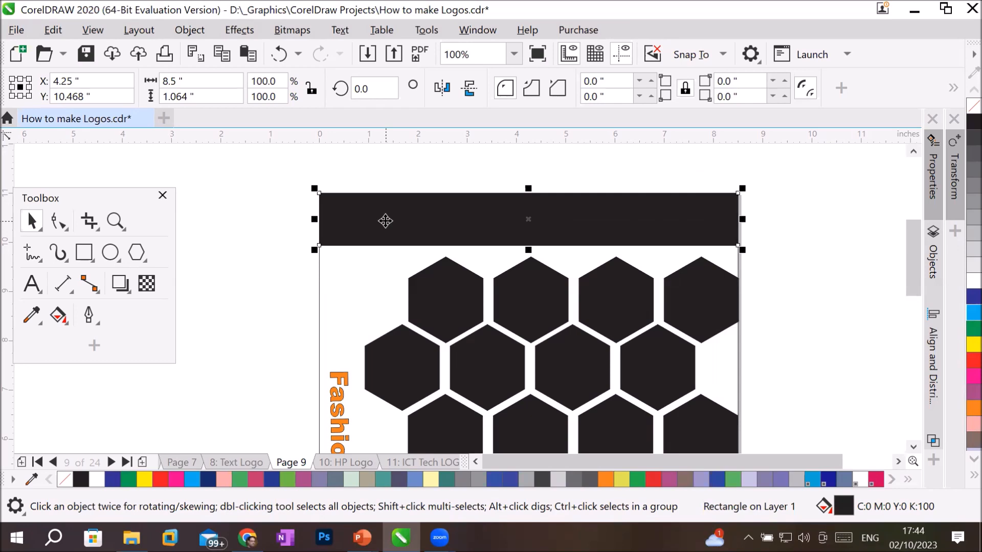
left_click(184, 31)
left_click(182, 28)
left_click(486, 29)
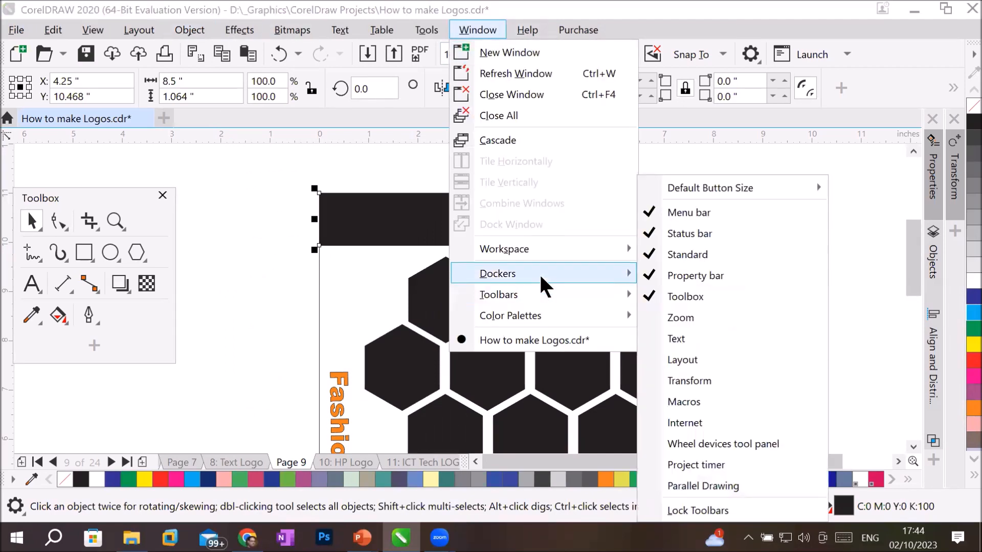
mouse_move(539, 273)
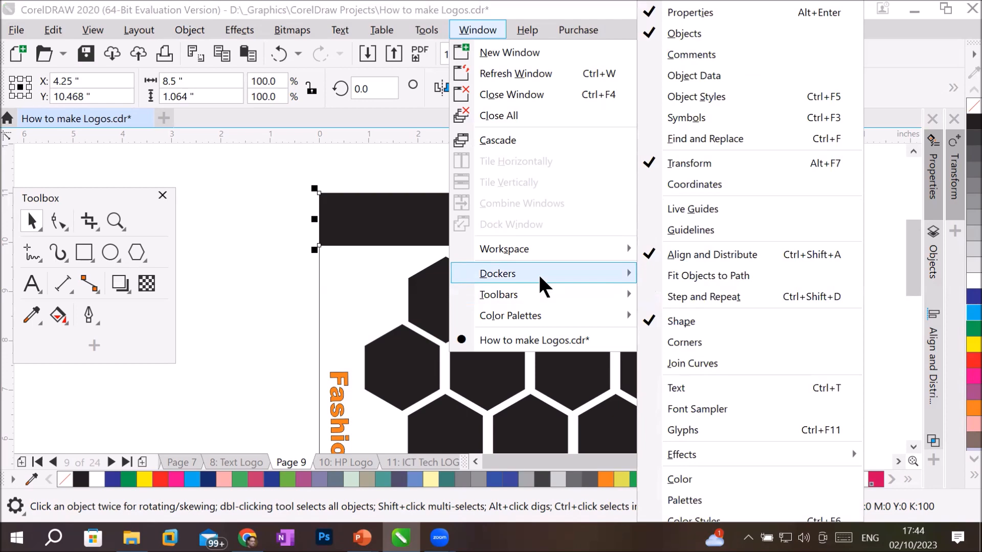
Open the Objects docker and collapse the "8: Text Logo" and Page 7 entries.
left_click(934, 276)
left_click(934, 276)
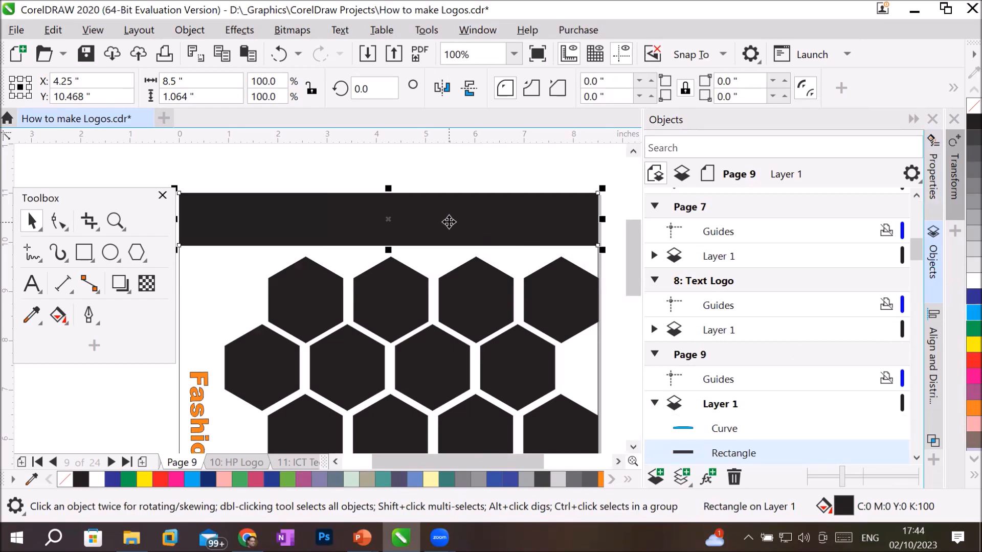
left_click(656, 282)
left_click(656, 205)
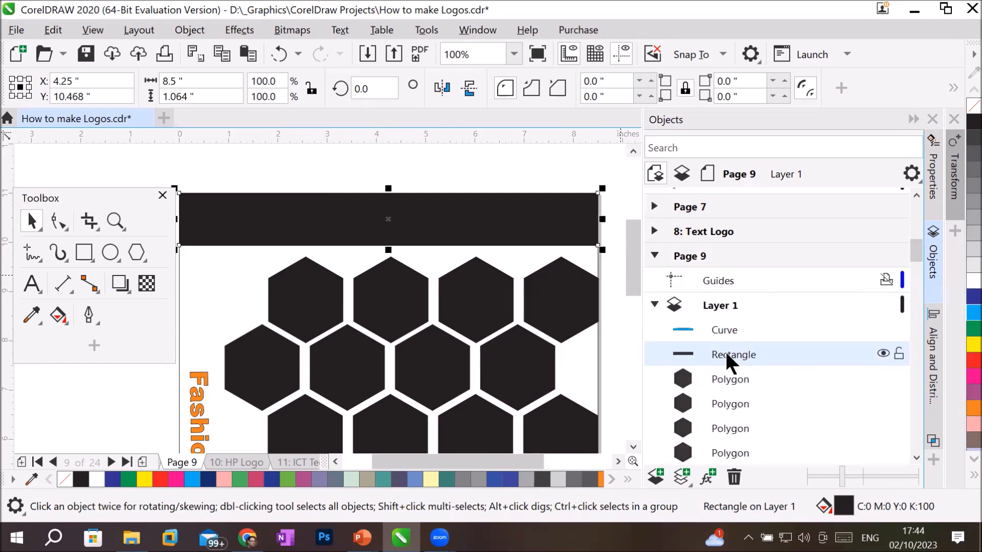
Examine the stacking order of Page 9's objects from the black rectangle down to the title texts and background rectangle.
left_click(913, 458)
left_click(913, 458)
left_click(913, 457)
left_click(913, 457)
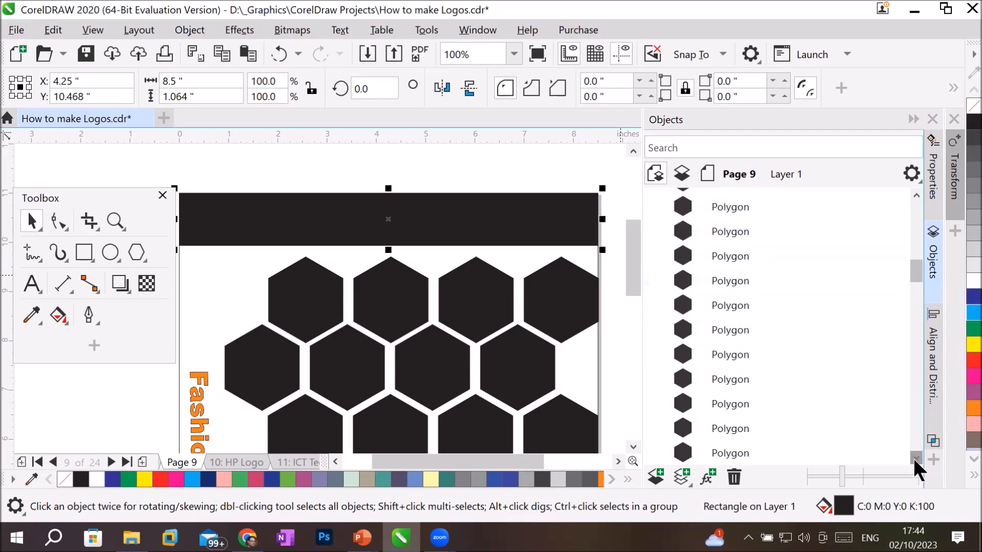
left_click(913, 458)
left_click(913, 458)
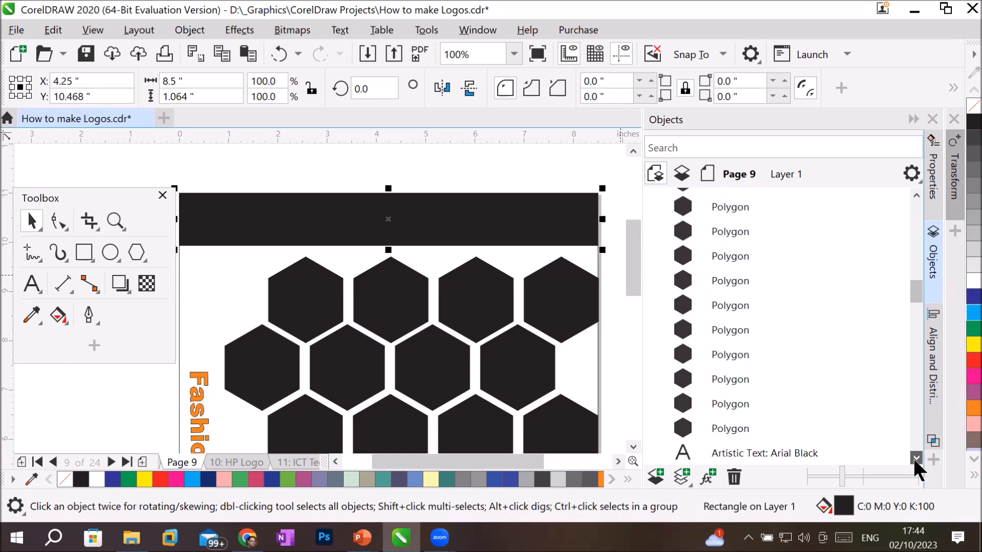
left_click(913, 458)
left_click(913, 458)
left_click(913, 458)
left_click(913, 457)
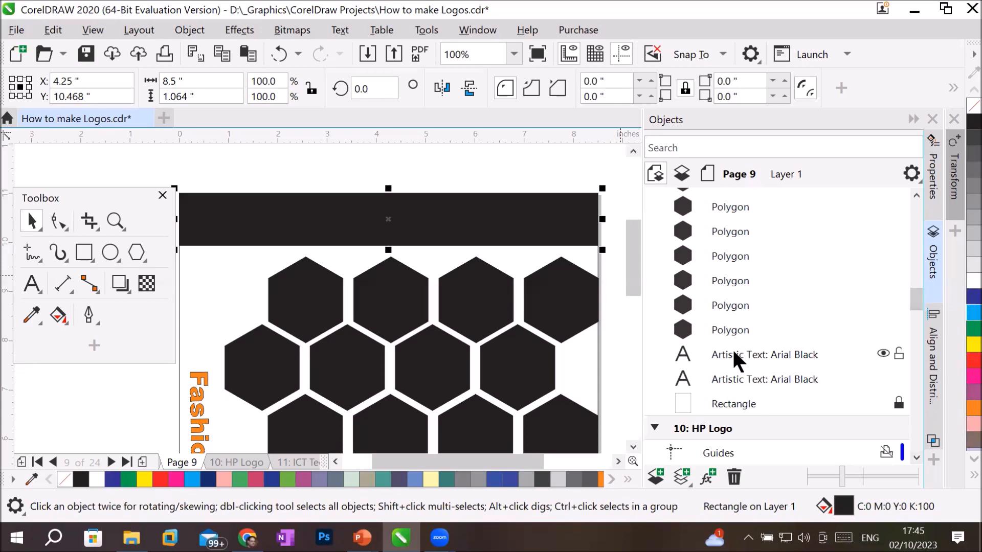
Move both the vertical and the horizontal Fashion Magazine texts above the black header rectangle in Page 9's stacking order.
left_click(684, 379)
left_click_drag(772, 375, 781, 306)
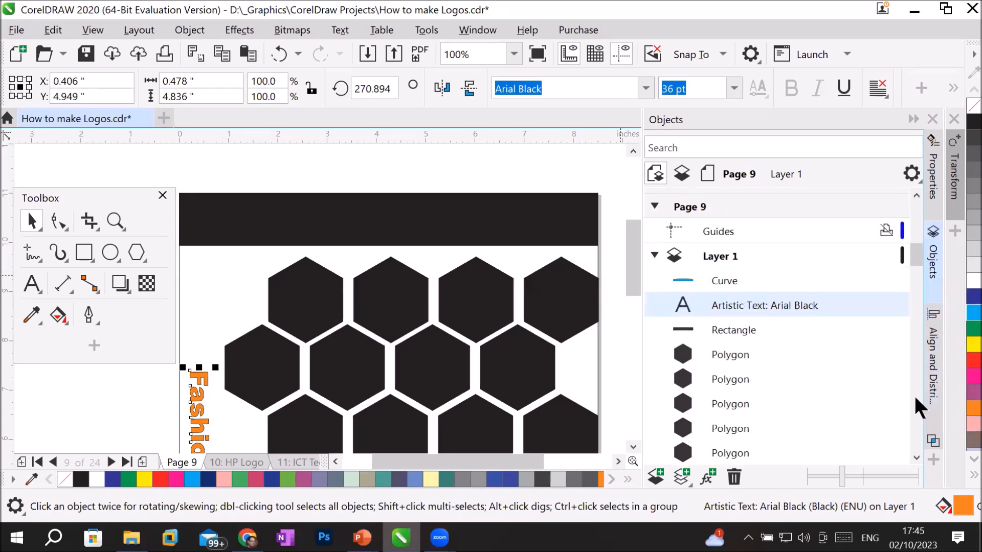
left_click(916, 452)
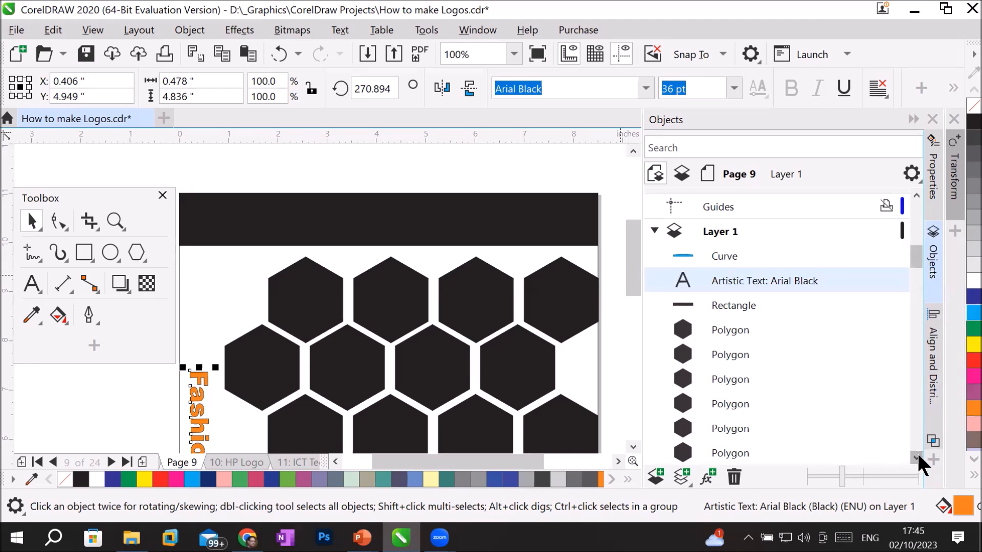
left_click(918, 455)
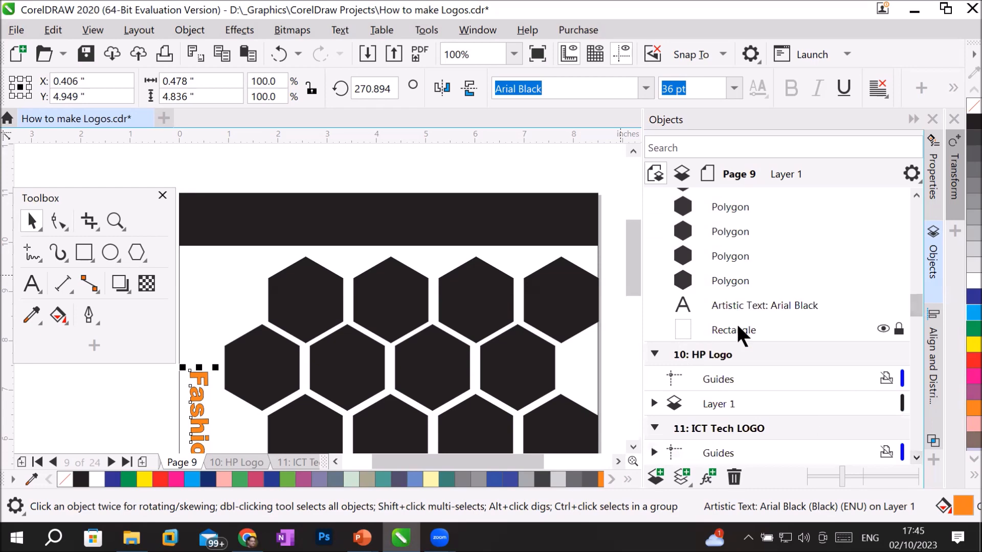
left_click(770, 302)
left_click_drag(769, 298, 760, 419)
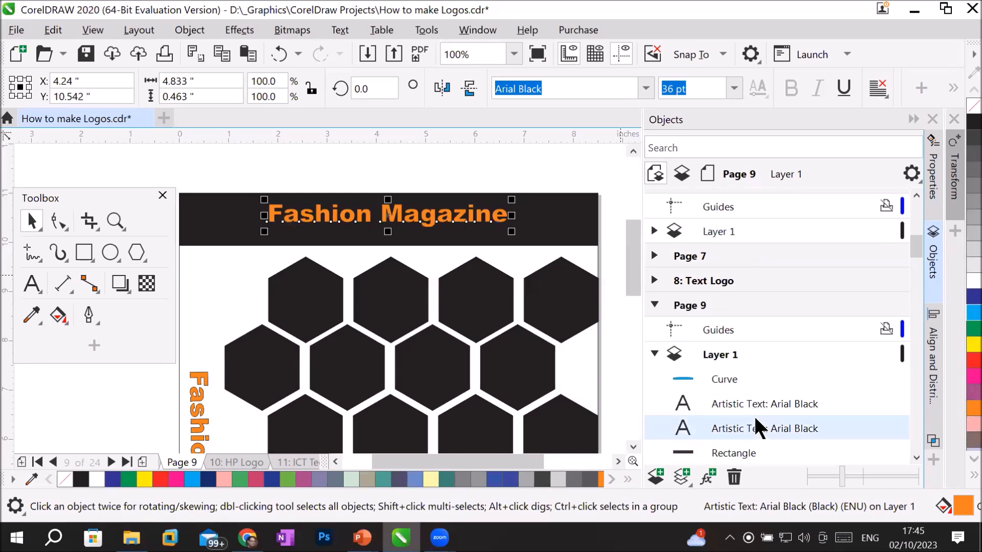
scroll(443, 223, "down", 1)
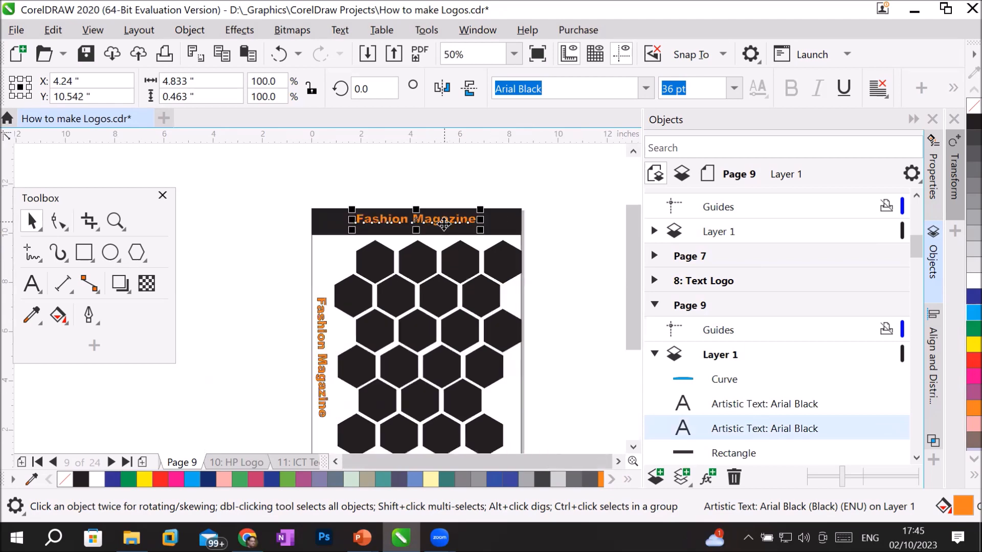
scroll(449, 228, "up", 1)
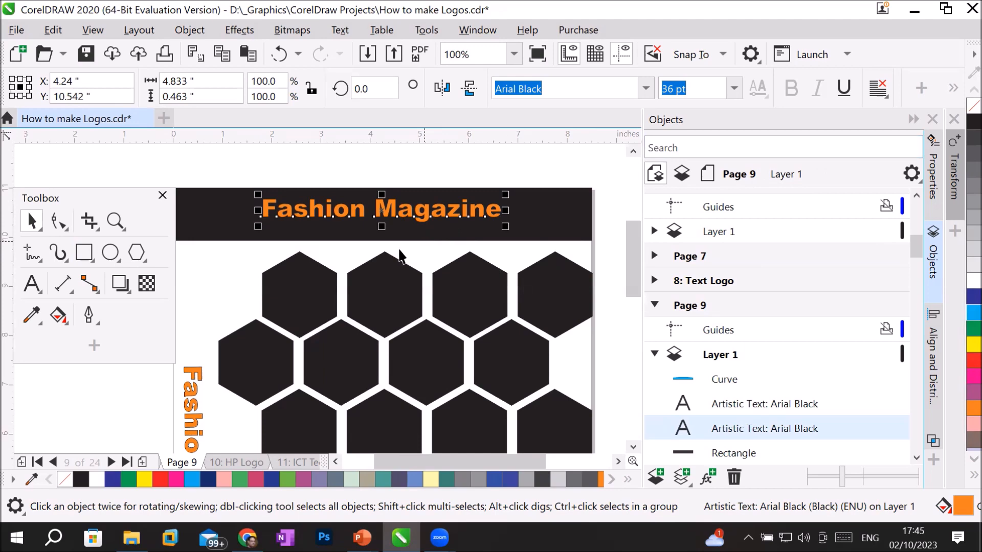
Convert the black header rectangle to curves and turn its bottom edge into a curve segment.
left_click(210, 223)
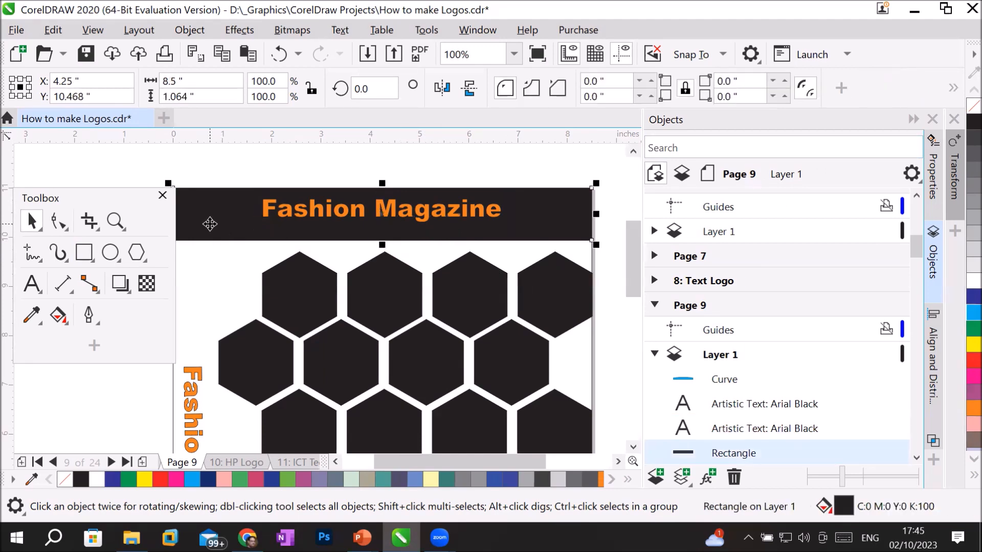
right_click(209, 224)
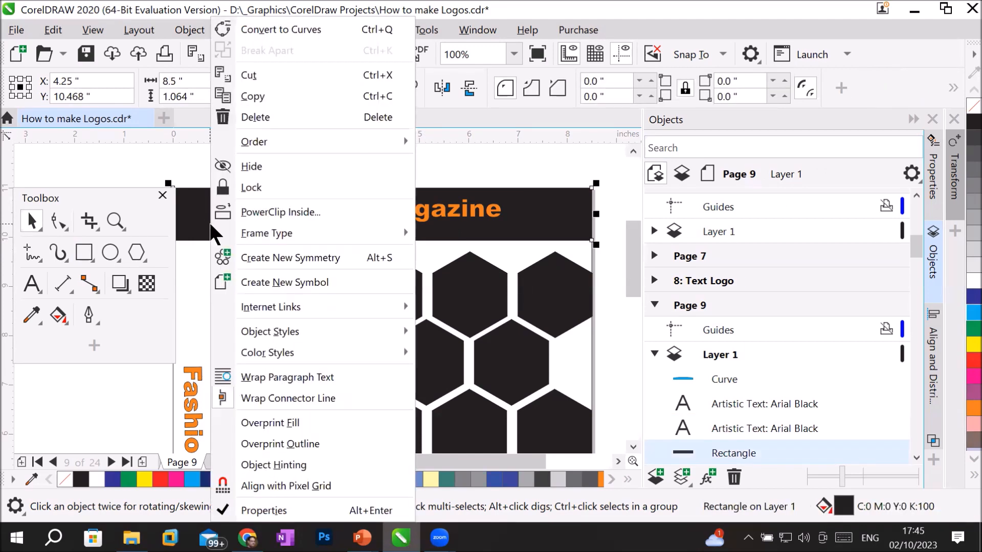
left_click(275, 30)
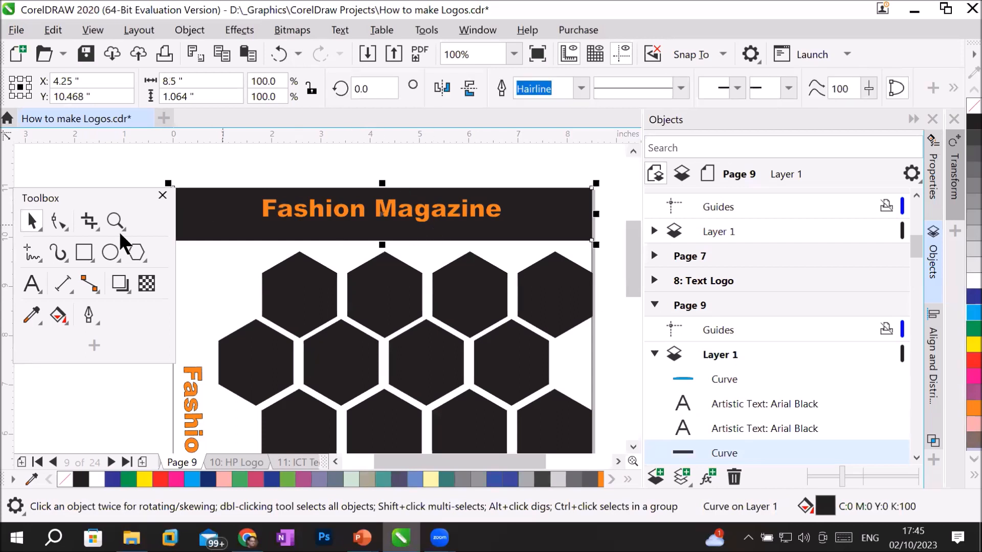
left_click(57, 222)
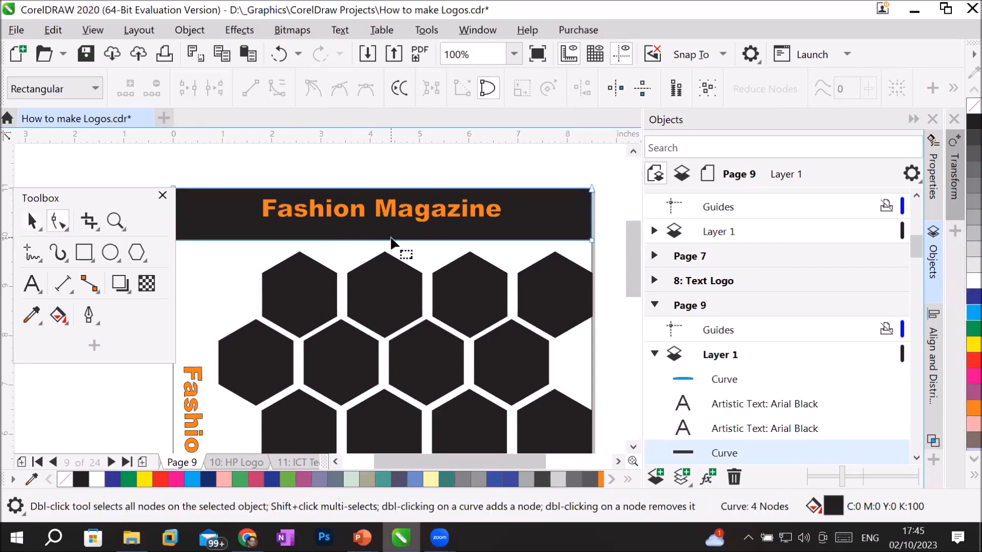
left_click(390, 240)
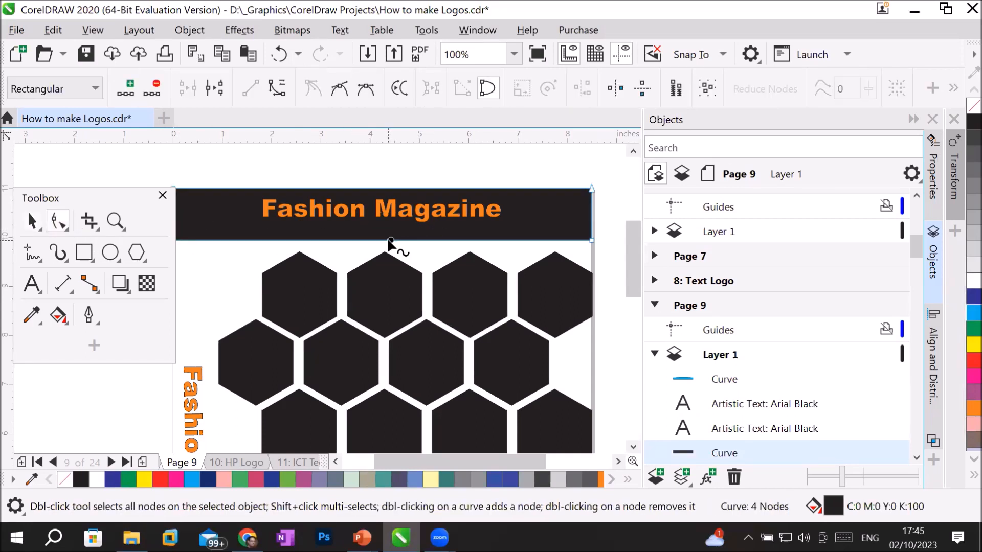
right_click(389, 239)
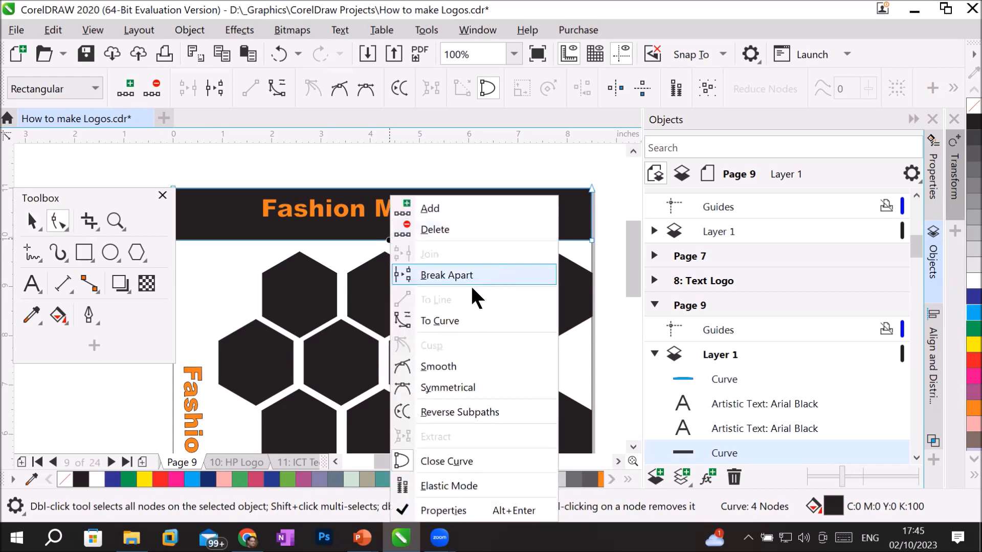
left_click(436, 321)
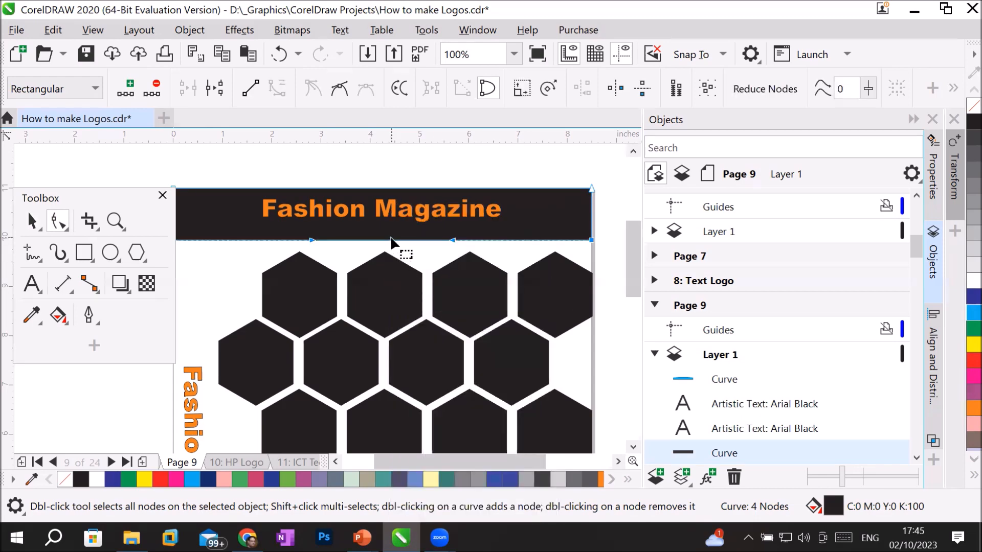
Bend the header's bottom edge downward into an arc over the first hexagon row and fill the shape with cyan (C:100).
left_click_drag(394, 241, 395, 273)
left_click_drag(396, 307, 394, 320)
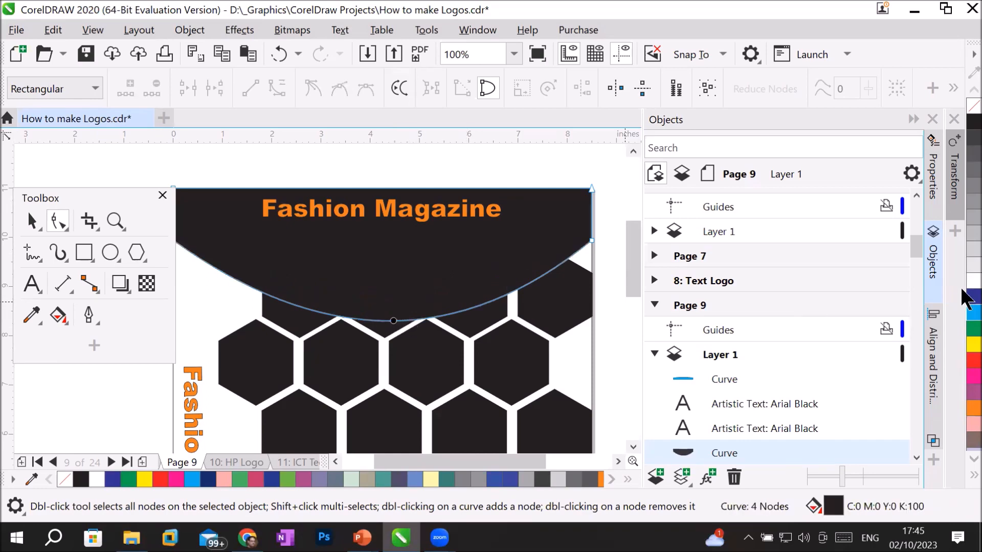
left_click(962, 313)
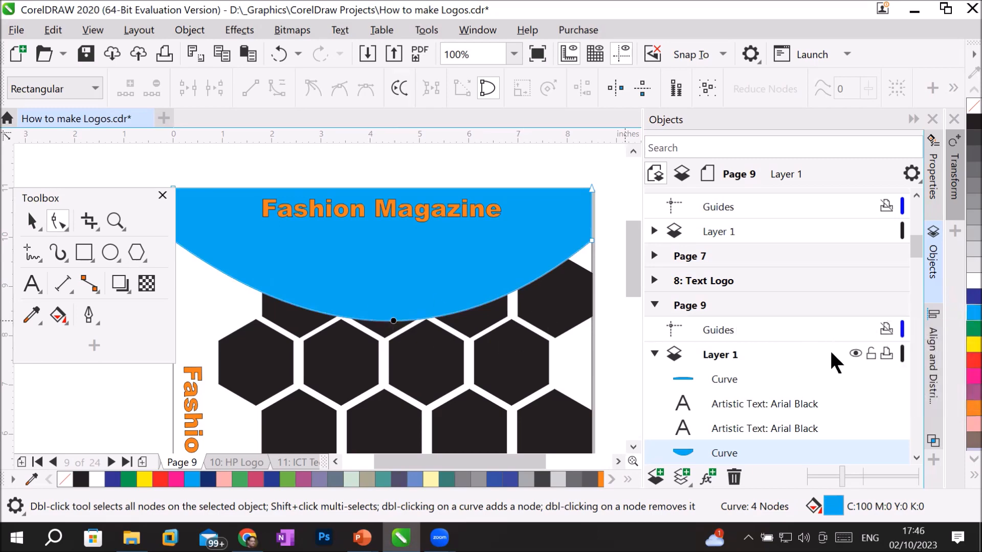
Try to select all the hexagons and move them above the blue header curve in the stacking order.
left_click(916, 458)
left_click(916, 458)
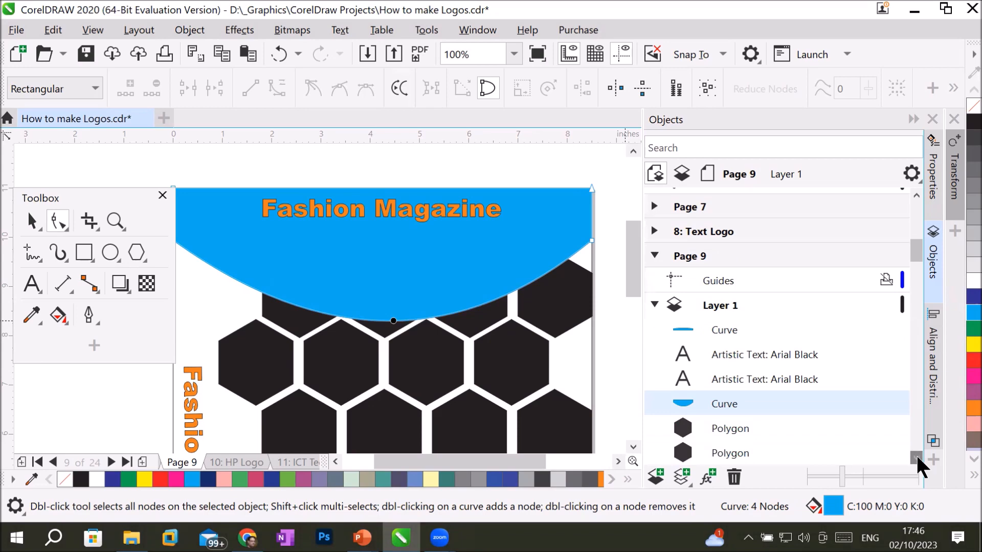
left_click(916, 458)
left_click(916, 458)
left_click(916, 458)
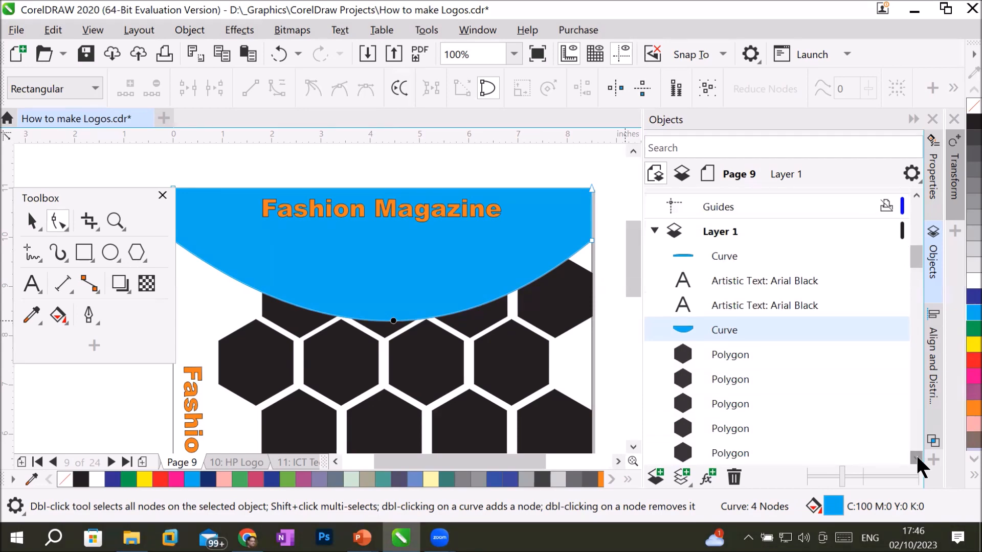
left_click(737, 356)
left_click(916, 458)
left_click(916, 458)
left_click(916, 459)
left_click(916, 458)
left_click(916, 459)
left_click(916, 458)
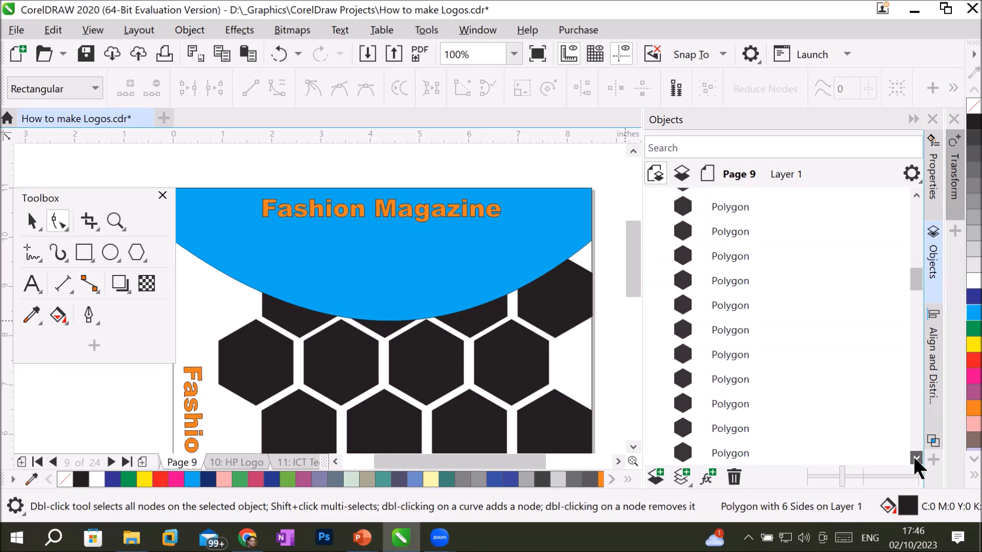
left_click(916, 458)
left_click(917, 458)
left_click(916, 458)
left_click(916, 458)
left_click(916, 458)
left_click(916, 459)
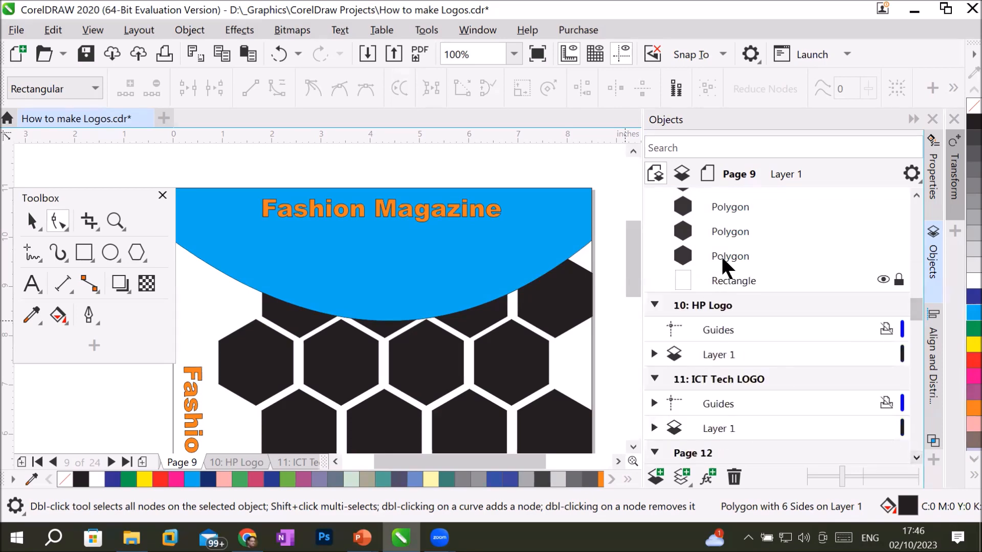
left_click(745, 261)
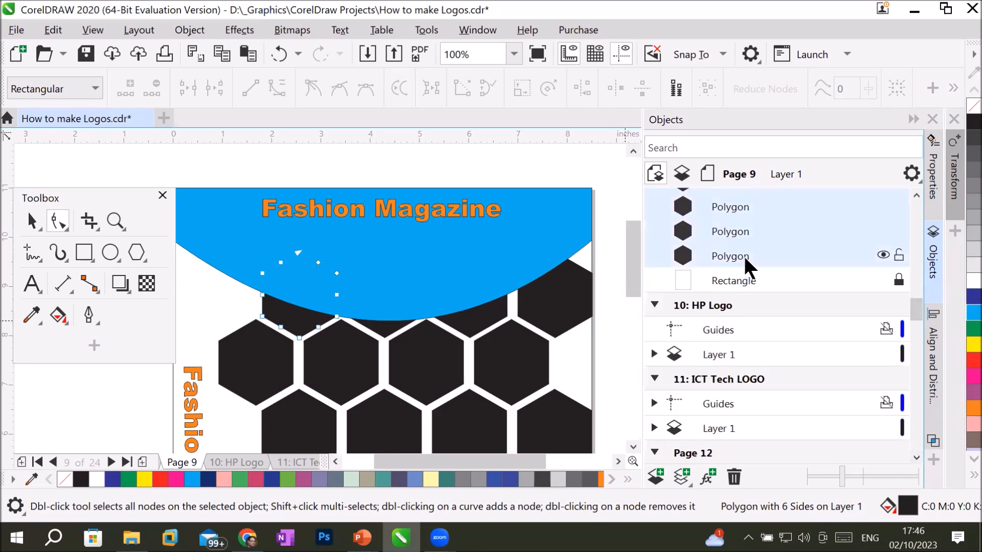
left_click_drag(915, 309, 924, 266)
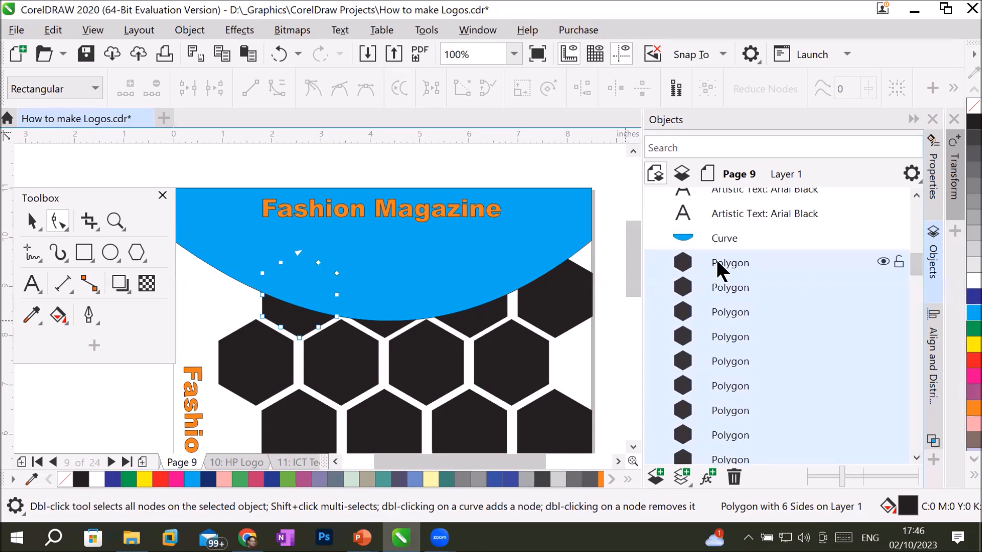
left_click_drag(717, 262, 721, 236)
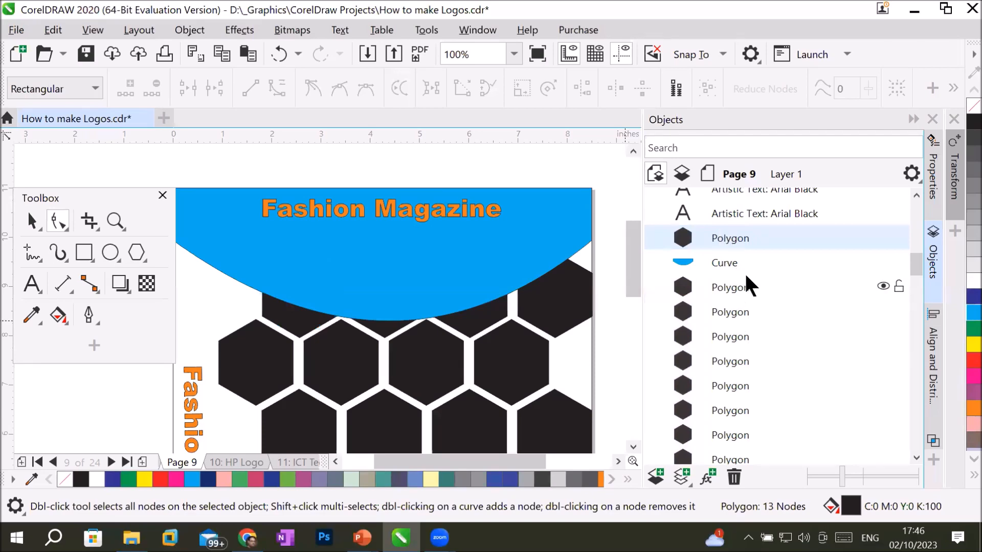
key("ctrl+z")
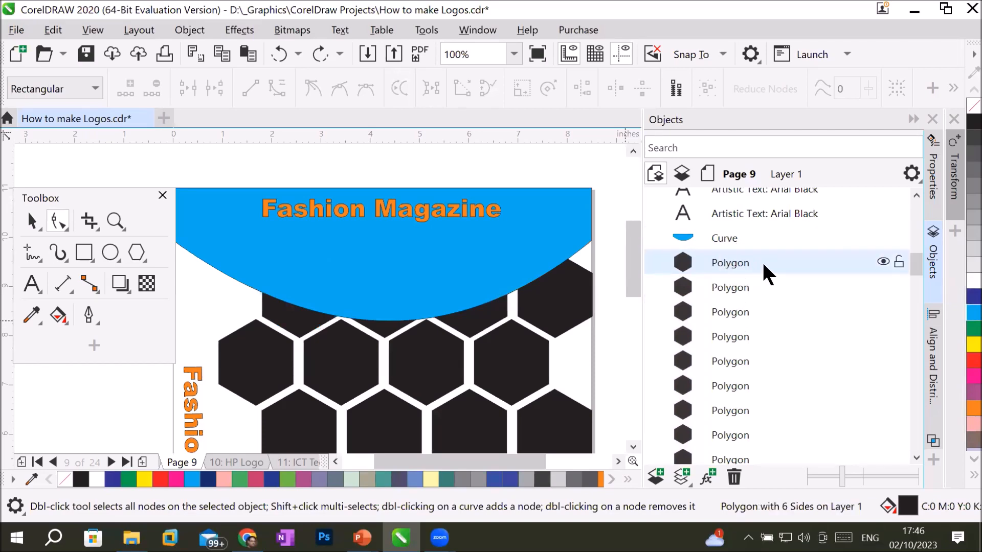
Move the blue header curve behind all the hexagons, directly above the locked background rectangle in the stacking order.
mouse_move(916, 272)
left_mouse_down()
mouse_move(916, 291)
mouse_move(914, 263)
left_mouse_up()
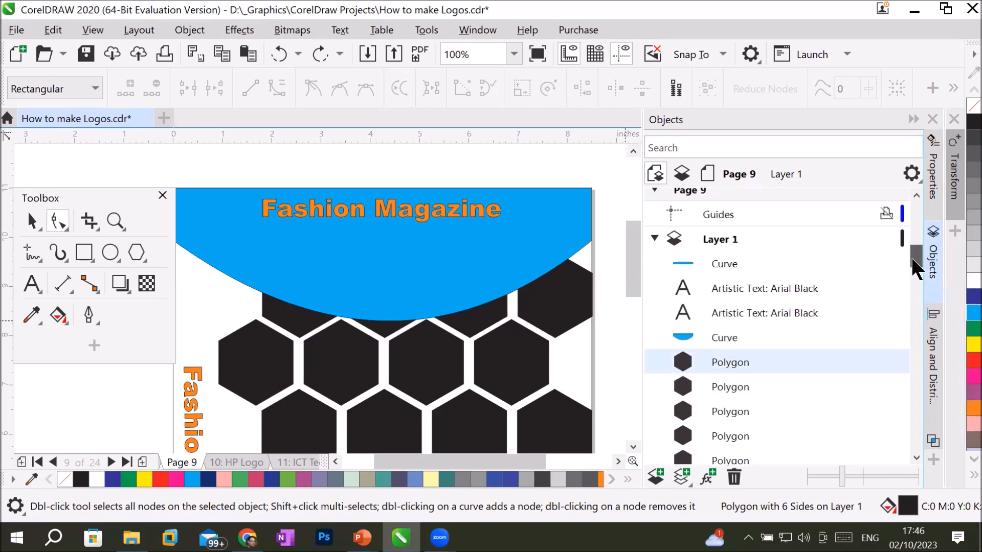
left_click(714, 341)
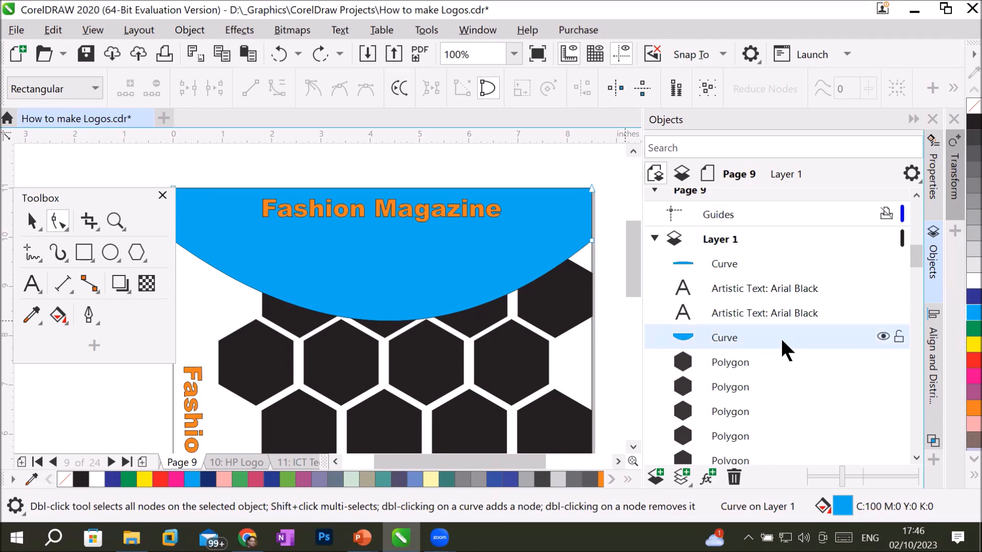
left_click_drag(714, 338, 731, 268)
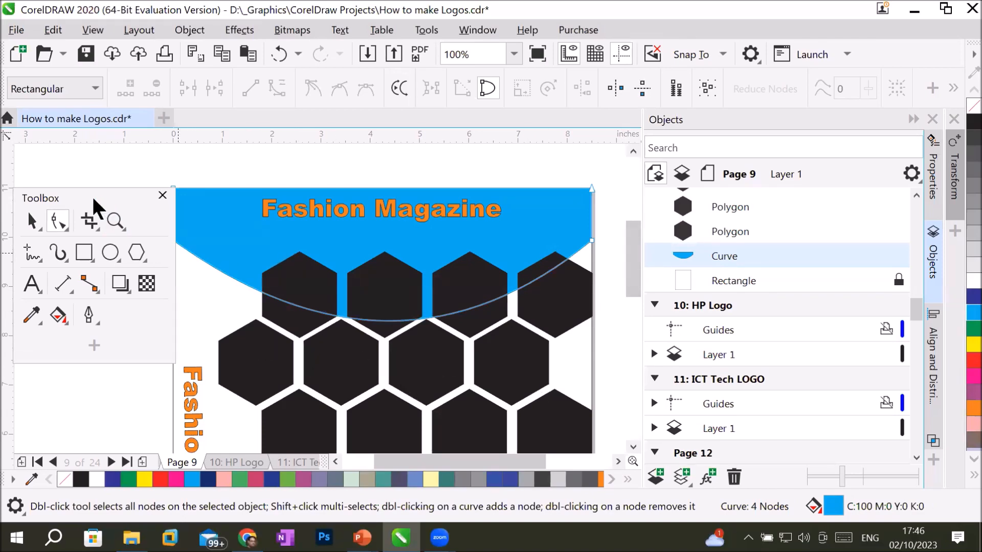
Shift the Toolbox slightly upward and collapse the Objects docker to show the whole cover at 50% zoom.
left_click_drag(94, 201, 92, 178)
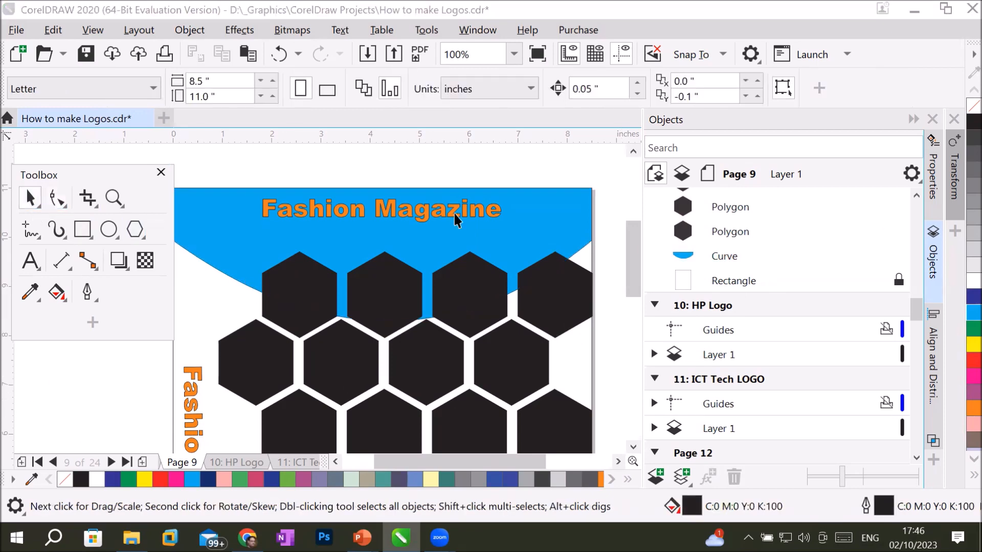
left_click(913, 119)
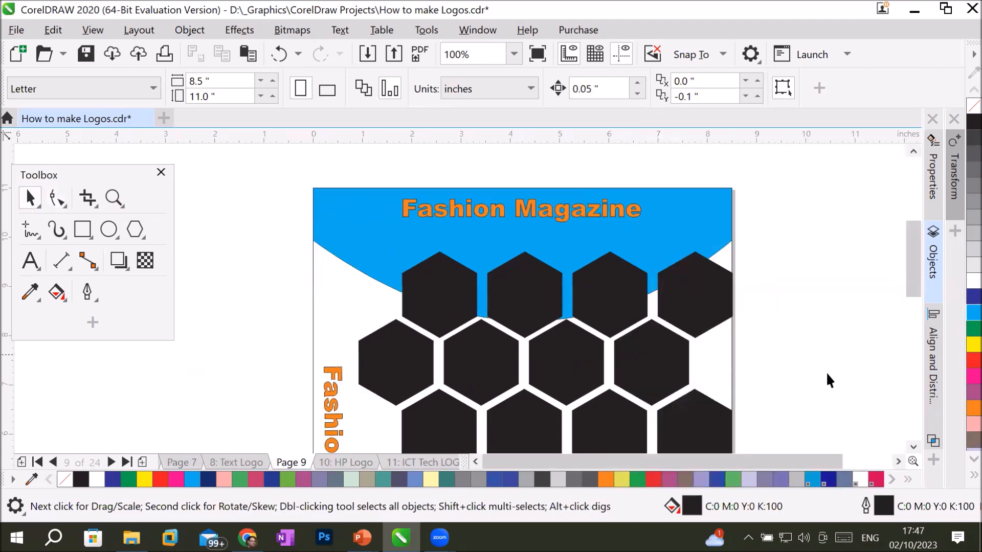
scroll(827, 375, "down", 1)
left_click(914, 447)
left_click(913, 447)
left_click(914, 447)
left_click(898, 462)
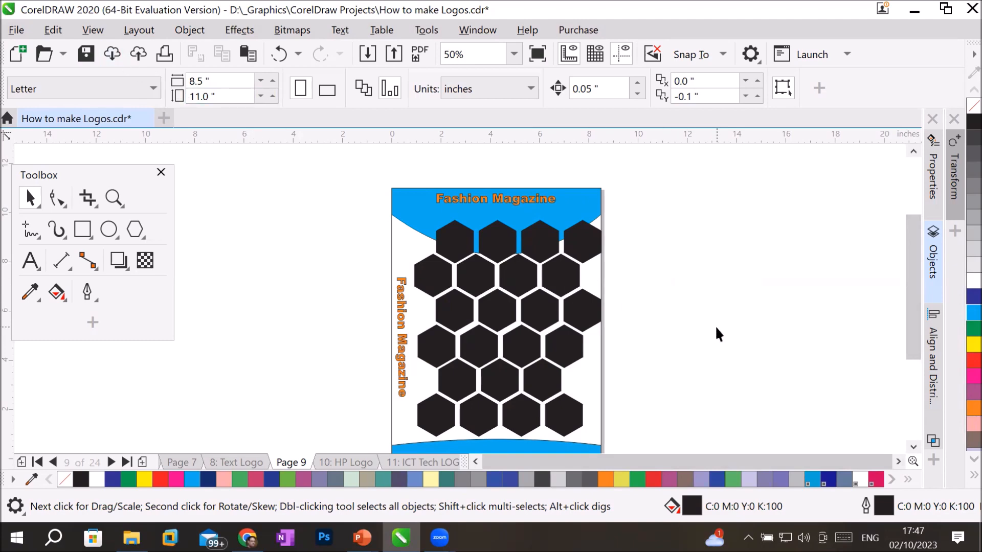
scroll(719, 335, "up", 1)
scroll(719, 335, "down", 1)
Start importing an image and open the Modles-HAT folder inside _Graphics\Images on drive D.
left_click(20, 31)
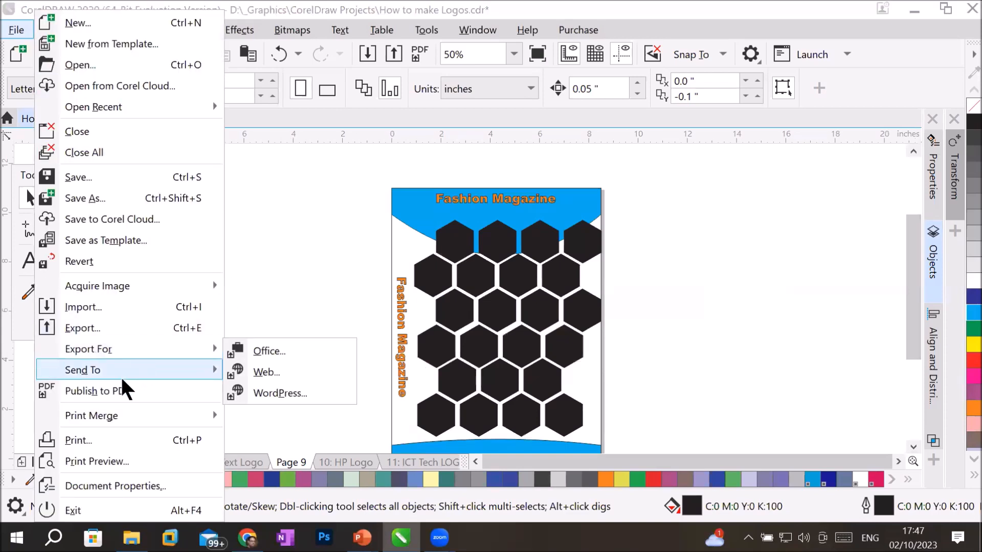
mouse_move(99, 423)
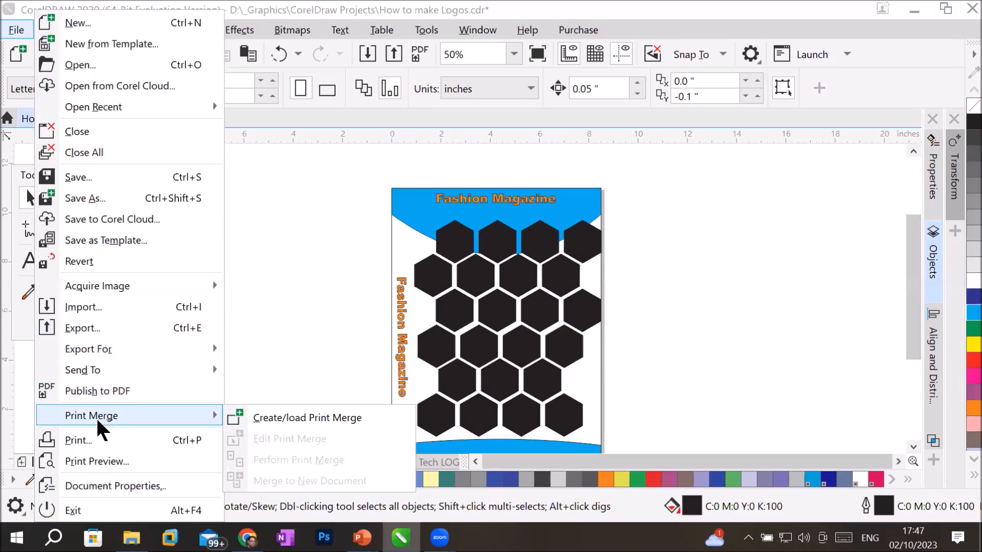
left_click(138, 305)
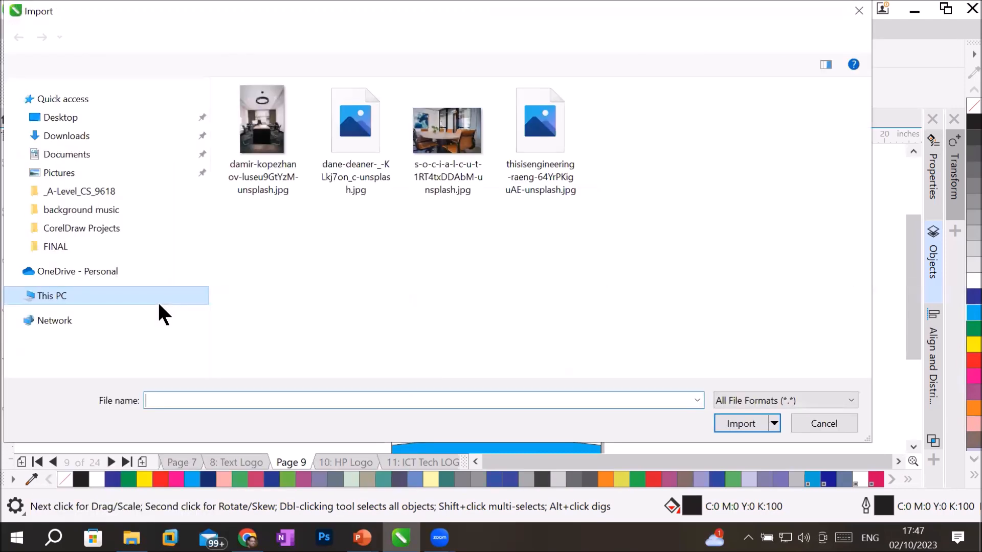
left_click(301, 37)
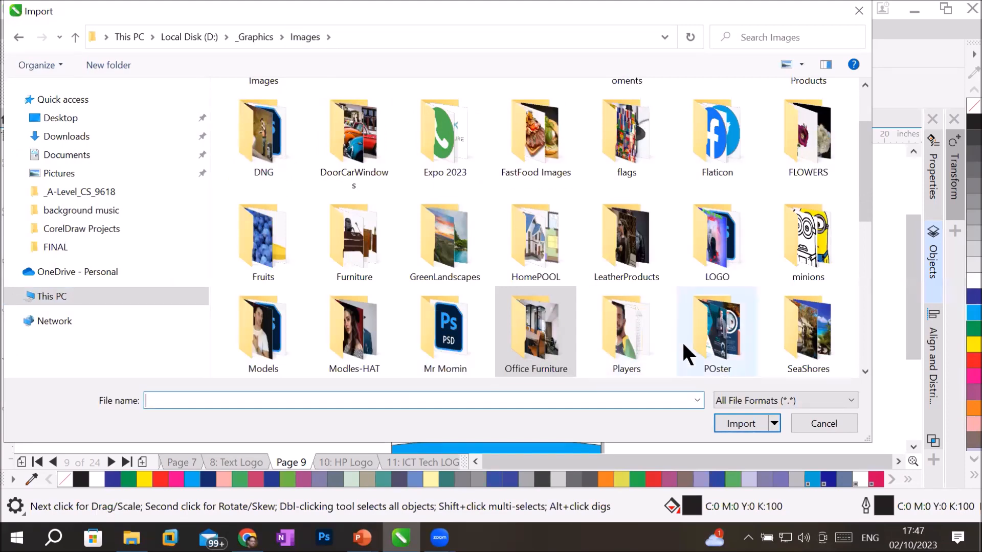
scroll(682, 341, "down", 2)
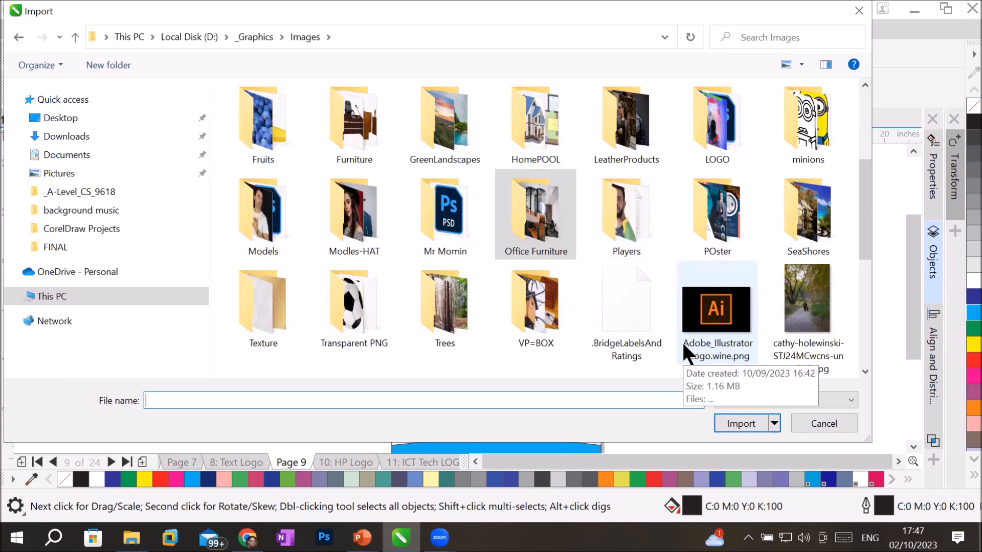
double_click(351, 235)
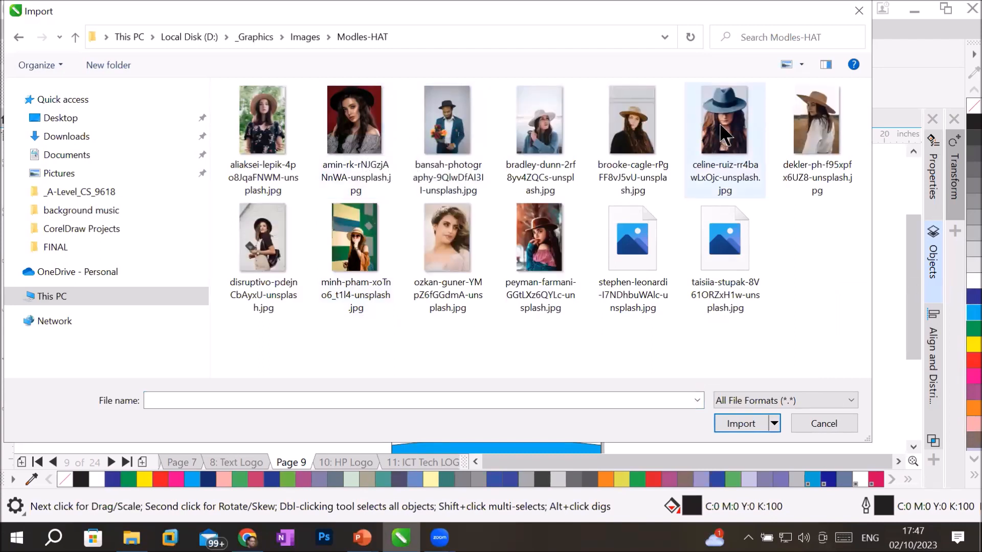
Import the portrait of the woman in the blue hat and place it about 6.29 by 9.44 inches beside the cover.
left_click(742, 139)
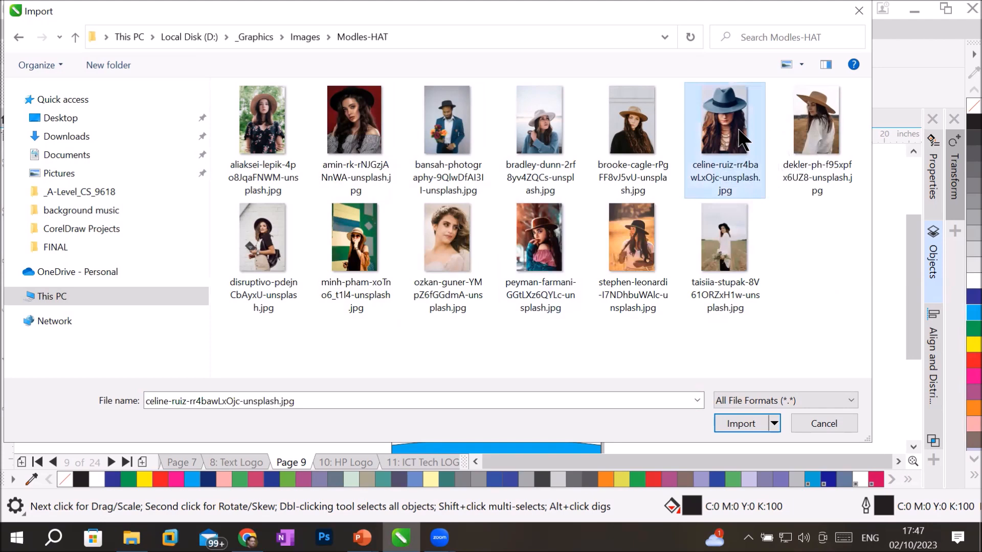
double_click(741, 139)
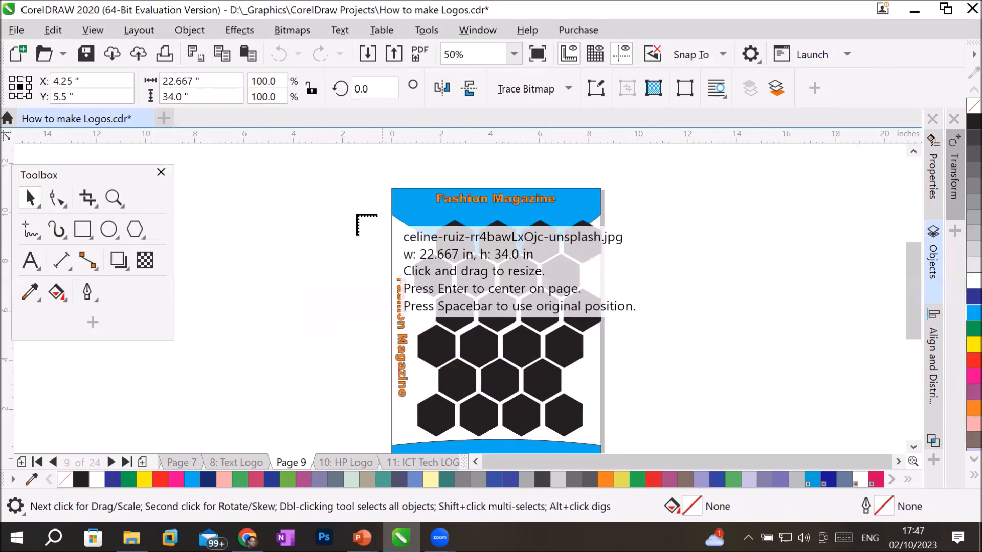
left_click_drag(640, 195, 880, 433)
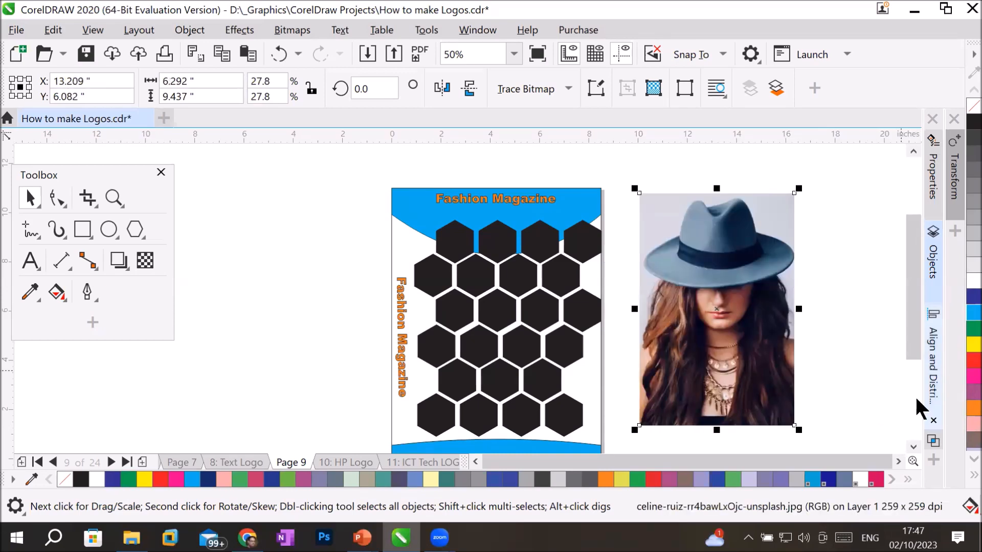
left_click(914, 446)
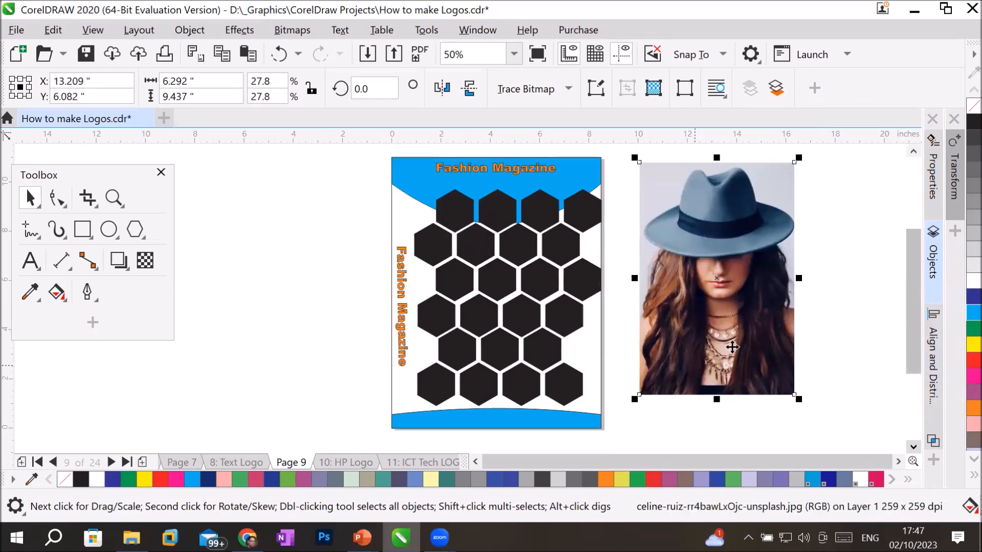
left_click_drag(728, 311, 745, 340)
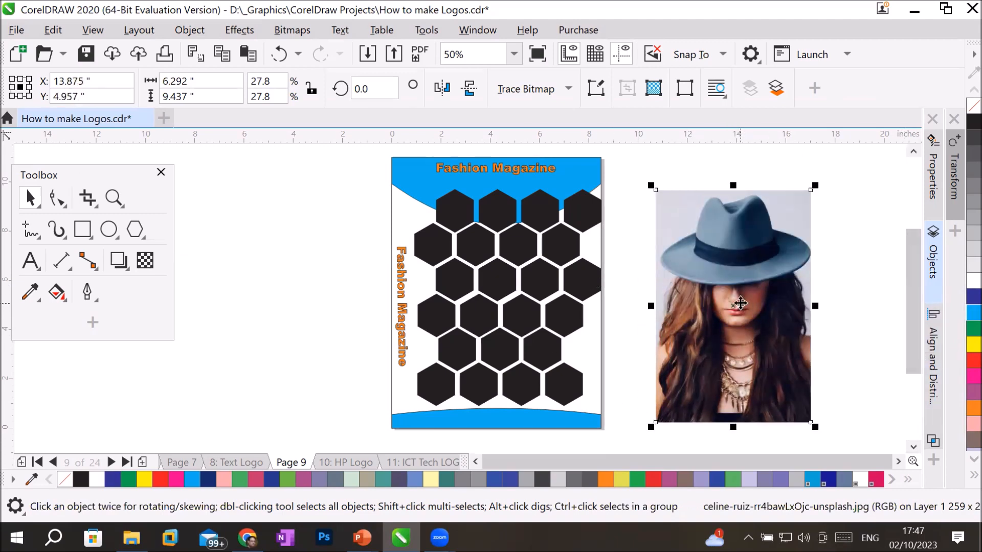
mouse_move(740, 302)
left_mouse_down()
mouse_move(723, 293)
mouse_move(737, 299)
left_mouse_up()
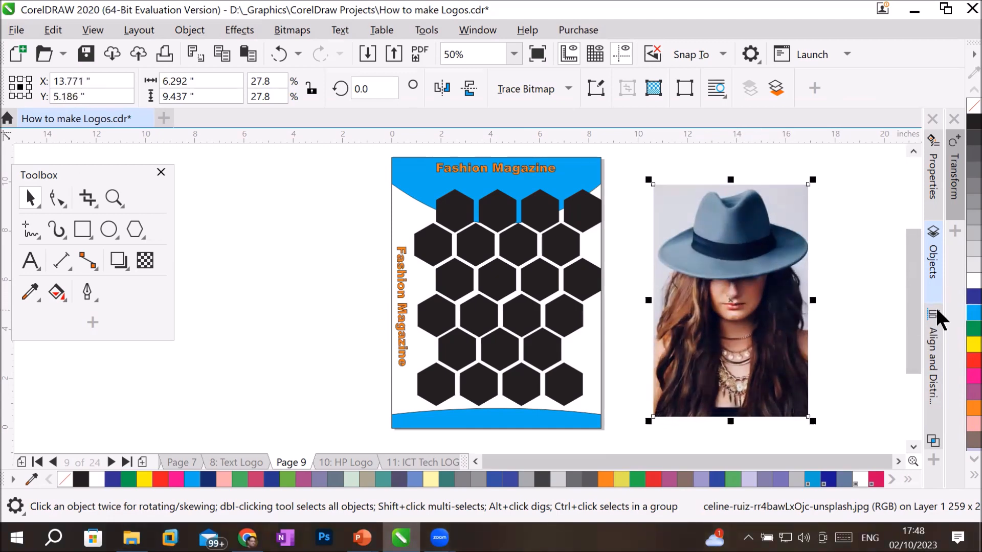
PowerClip the blue-hat portrait inside the last hexagon of the cover's top row.
left_click(593, 215)
scroll(716, 247, "up", 2)
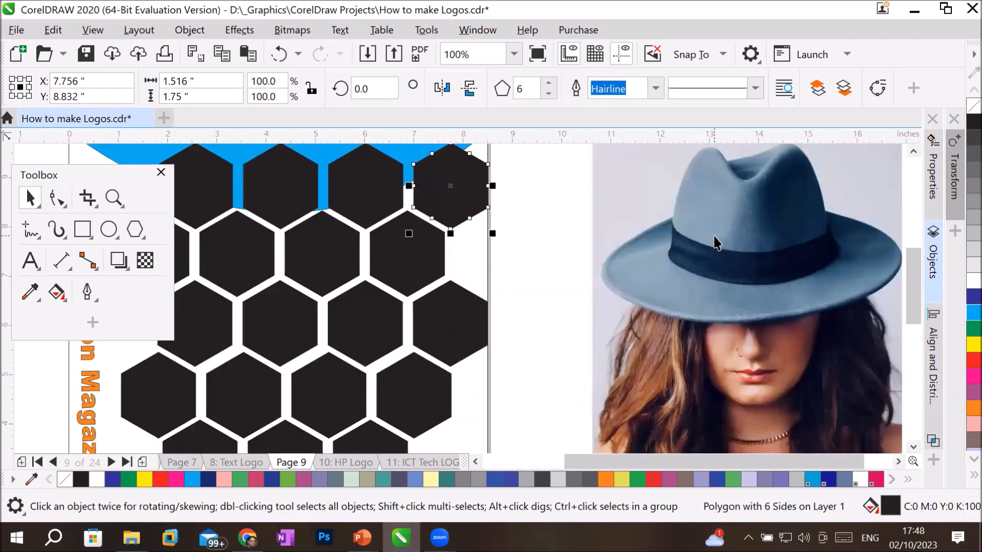
left_click(720, 231)
right_click(721, 231)
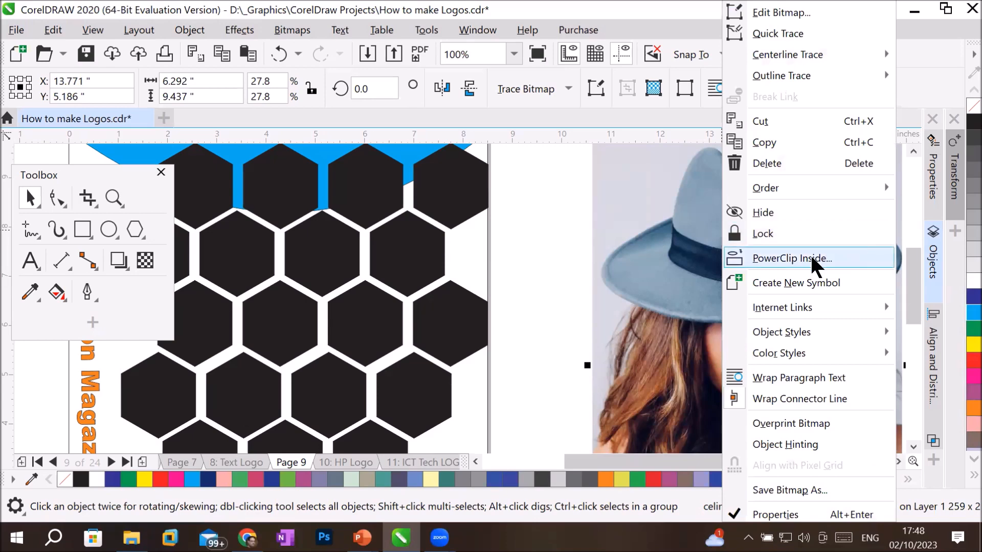
left_click(792, 258)
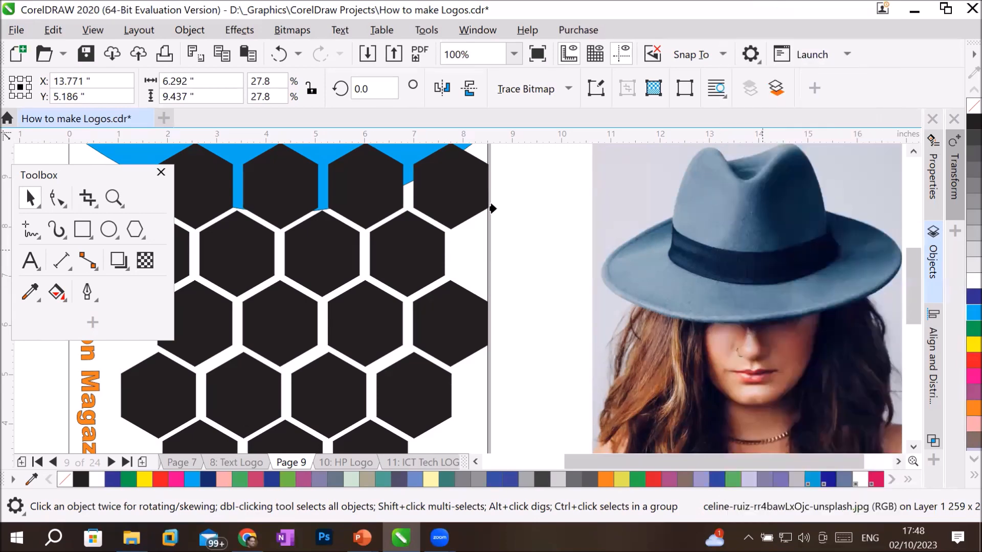
left_click(445, 180)
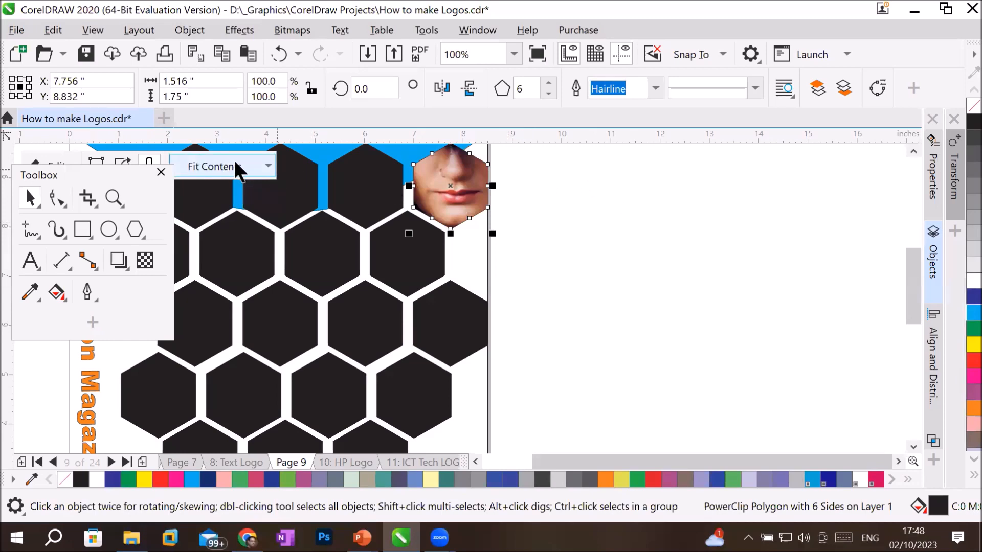
Move the Toolbox clear of the PowerClip controls and stretch the portrait to fill its hexagon frame.
left_click_drag(109, 175, 97, 230)
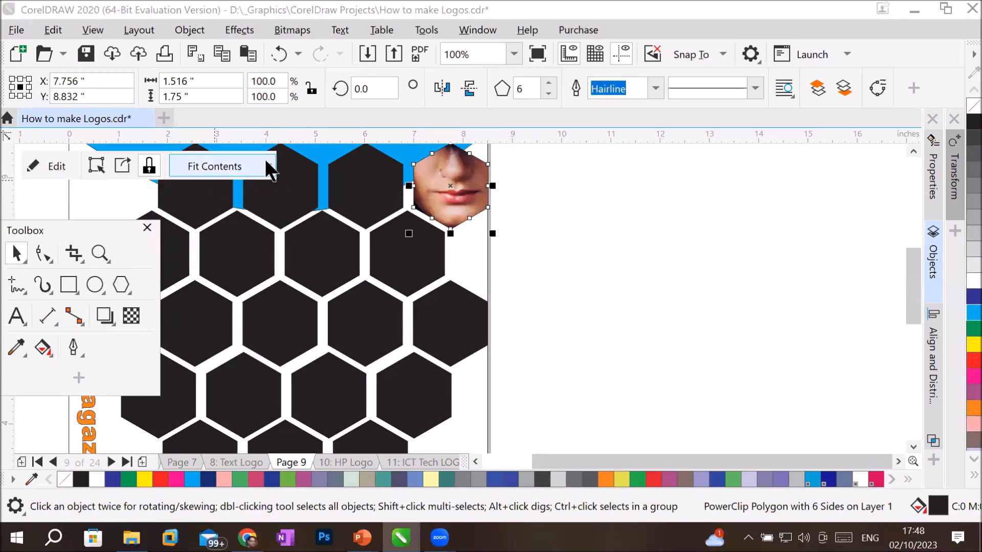
left_click(267, 164)
left_click(257, 252)
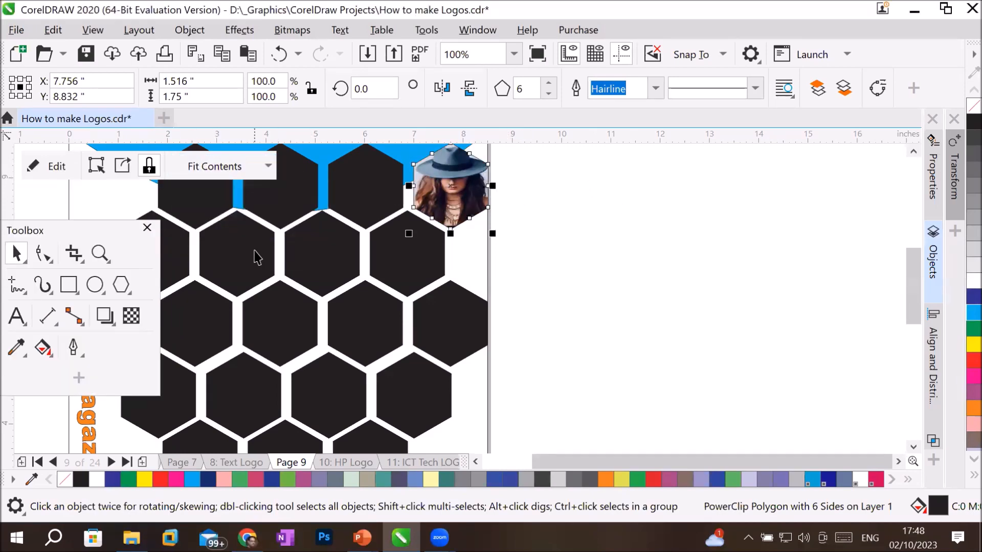
scroll(444, 169, "up", 1)
scroll(423, 165, "up", 2)
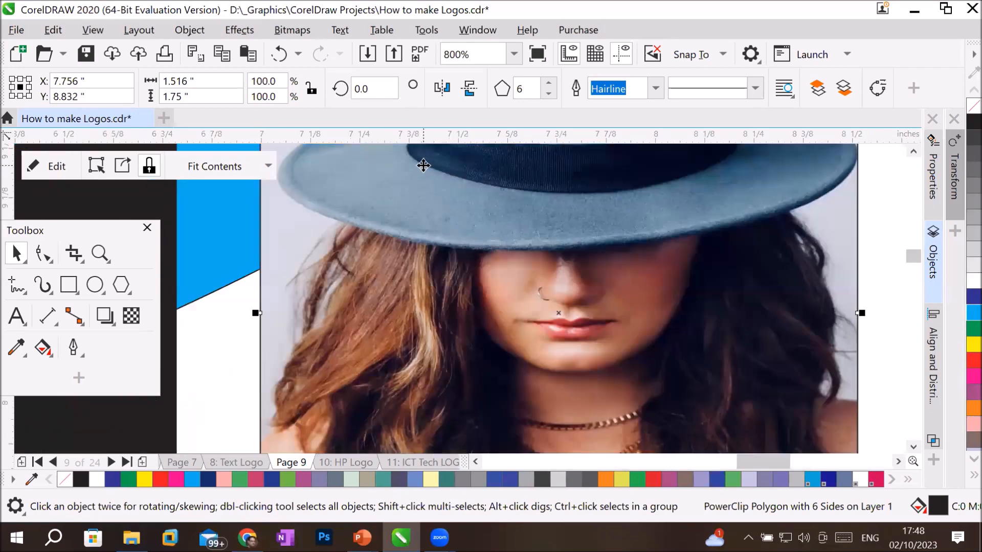
scroll(423, 165, "down", 2)
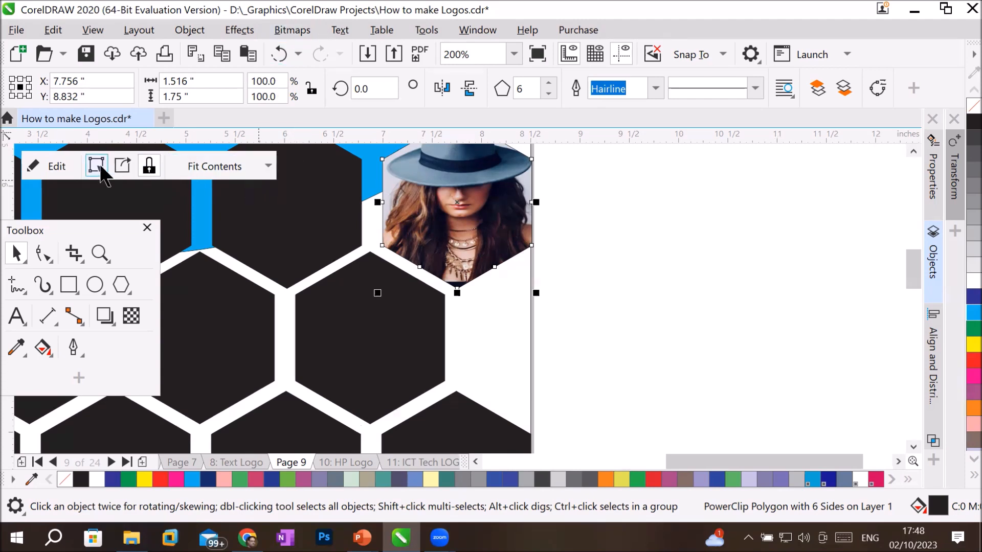
Extract the portrait from the hexagon's PowerClip and move it outside the page beside the hexagons.
left_click(123, 166)
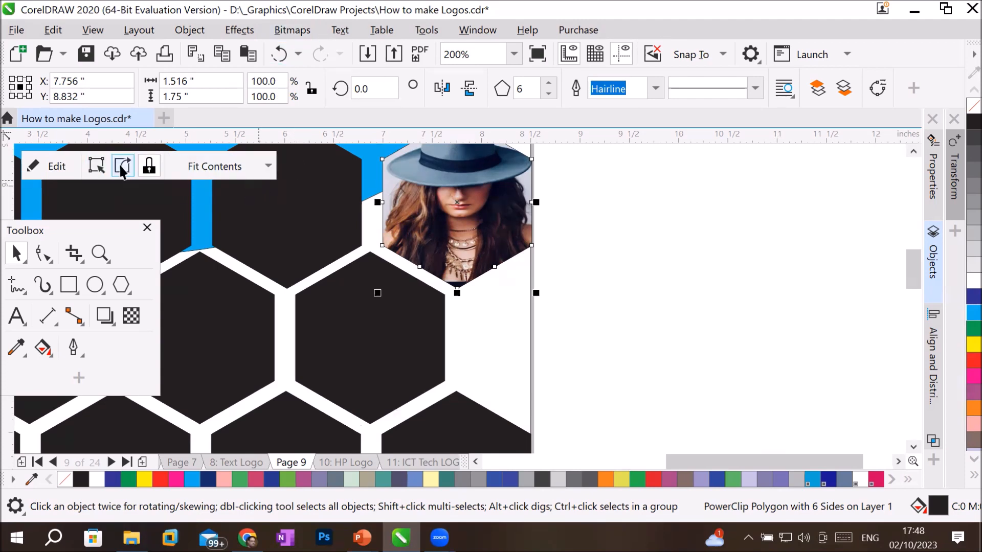
left_click_drag(456, 236, 725, 345)
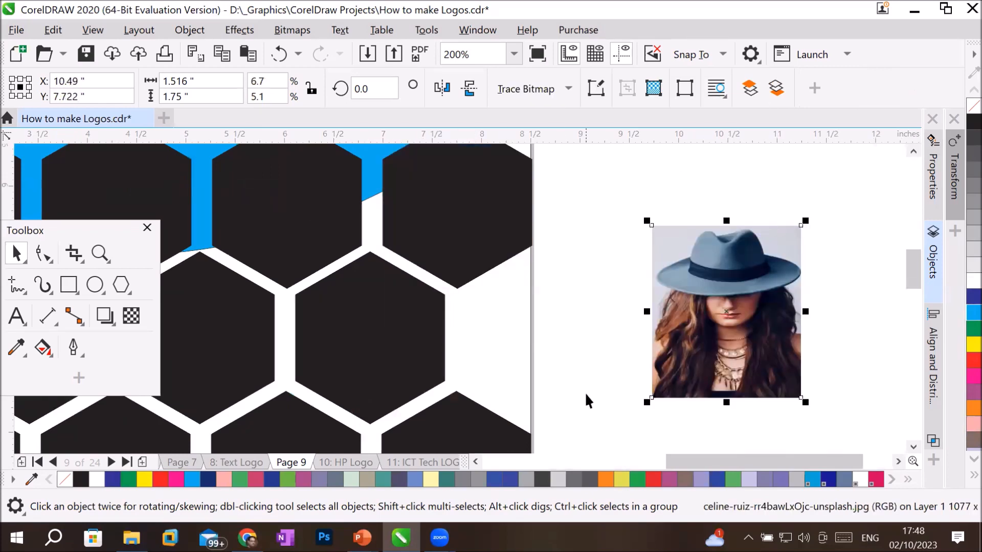
scroll(585, 392, "down", 3)
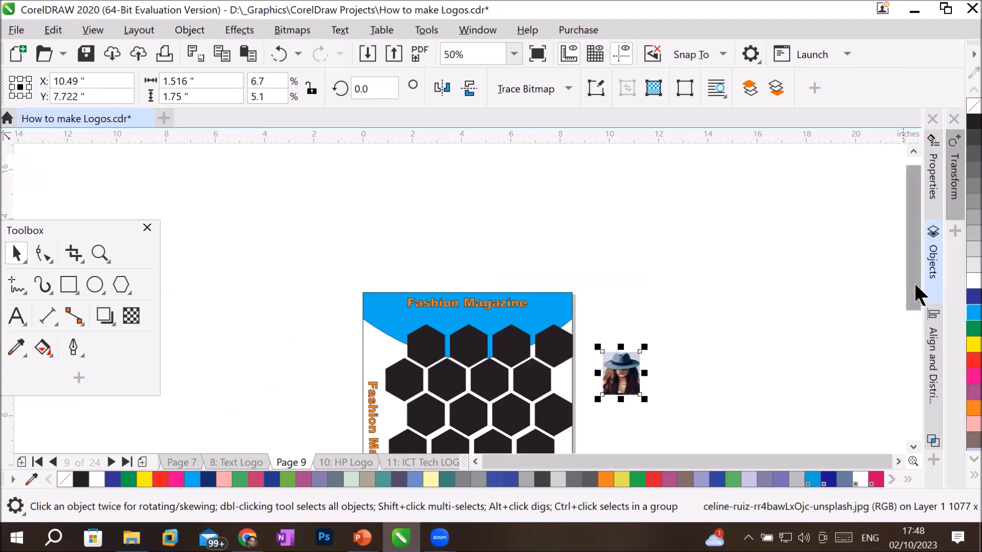
left_click(185, 24)
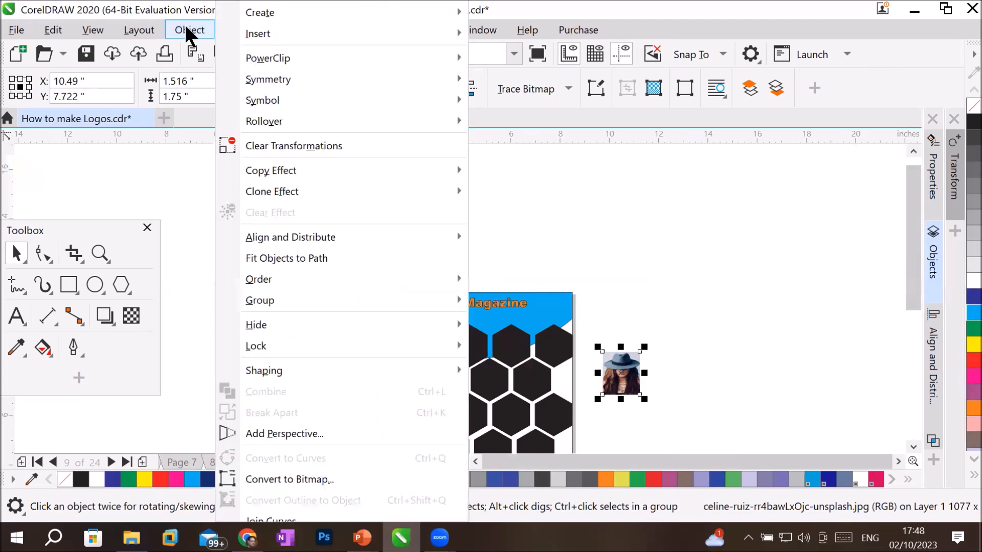
mouse_move(241, 178)
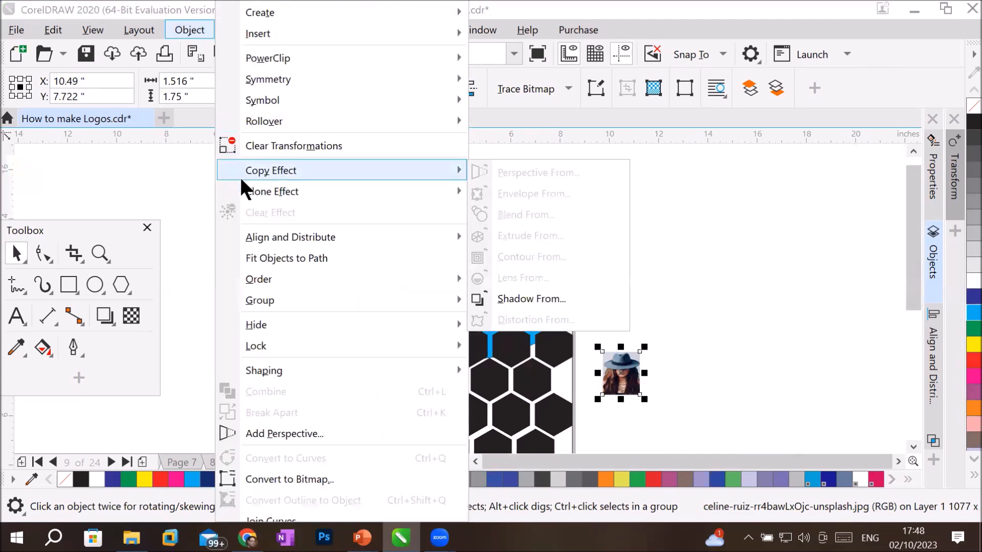
mouse_move(253, 533)
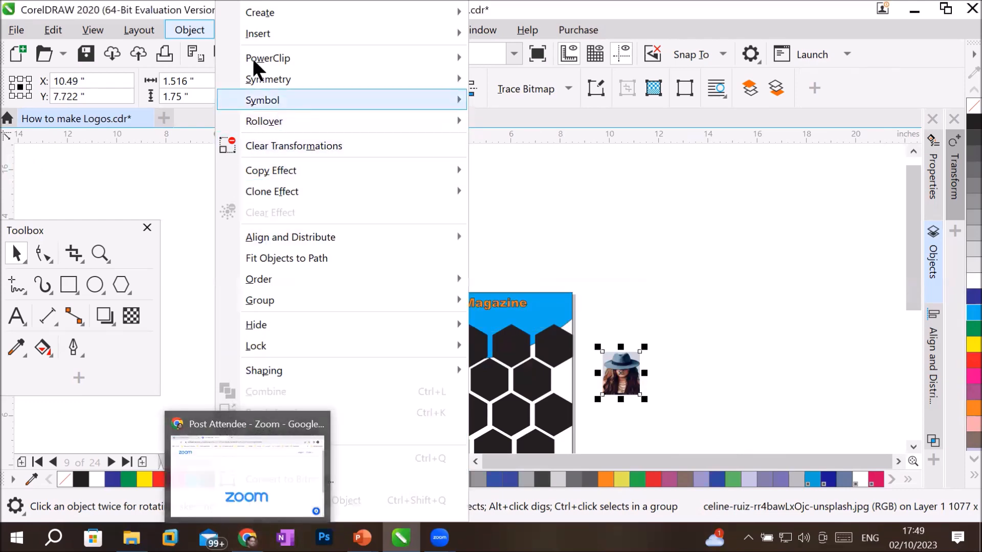
mouse_move(267, 58)
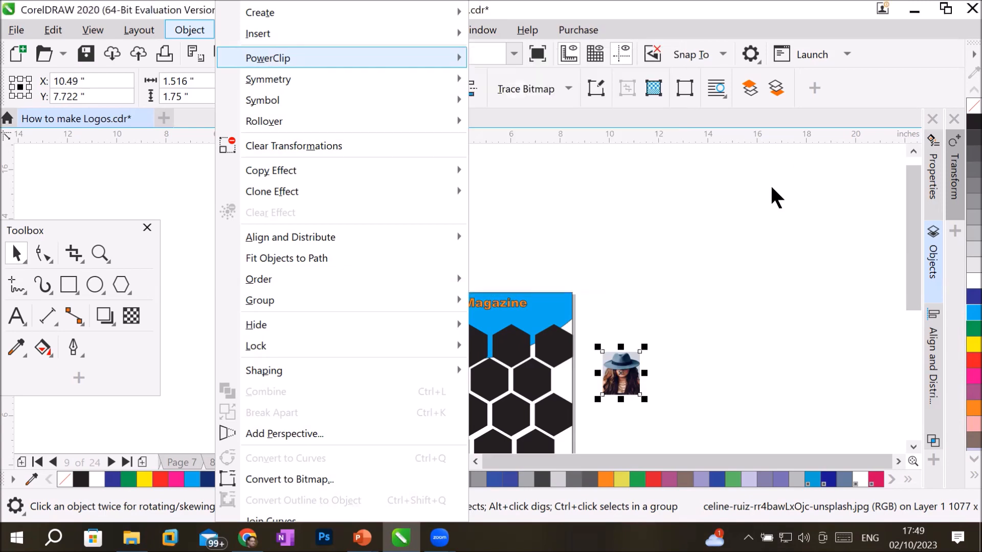
left_click(684, 182)
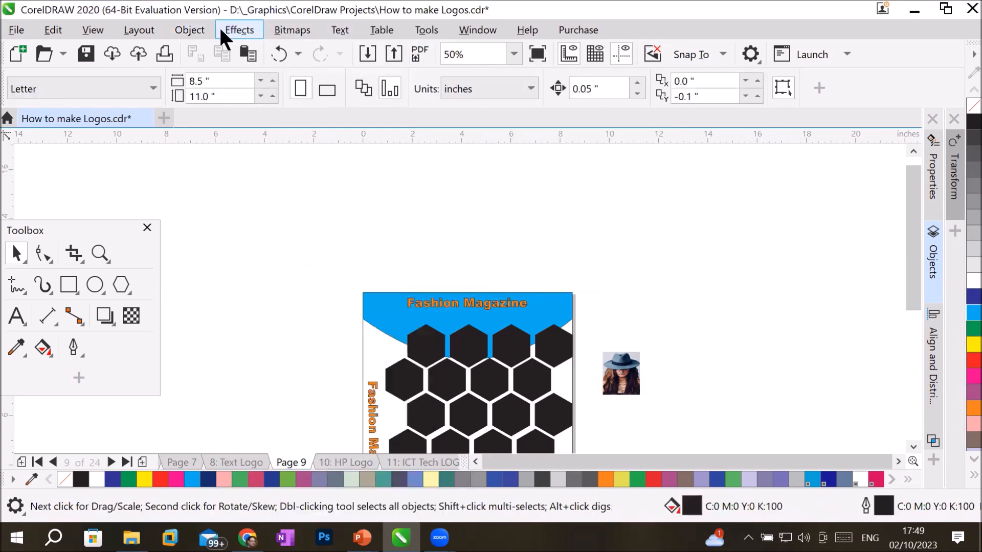
left_click(176, 29)
mouse_move(333, 52)
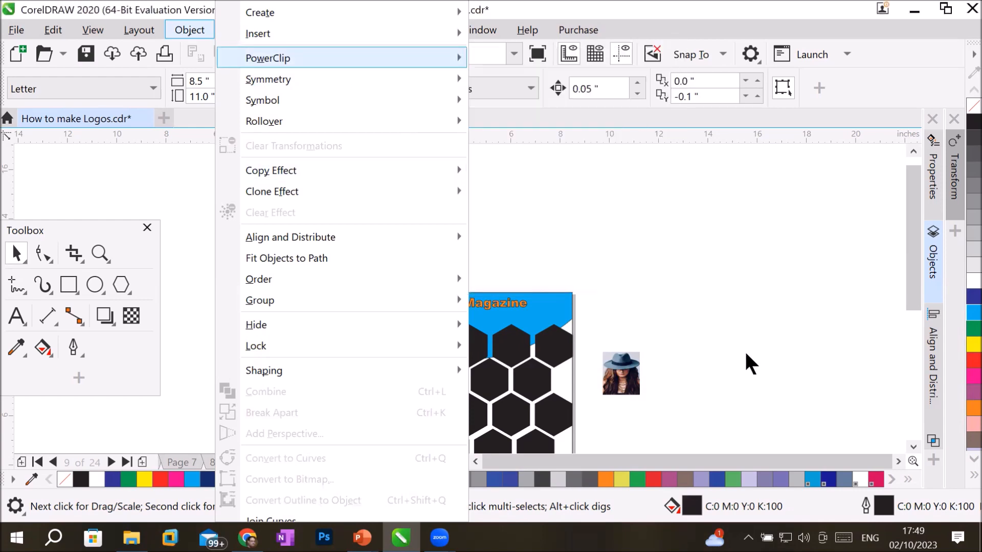
left_click(749, 383)
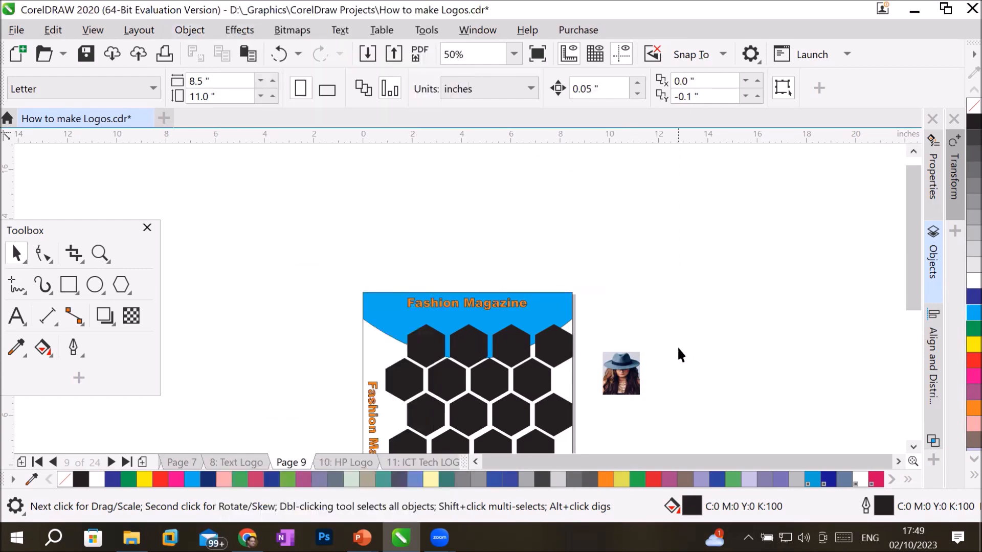
Move the blue-hat portrait above all the hexagons in Page 9's layer stacking order, just below the two title texts.
scroll(907, 443, "down", 4)
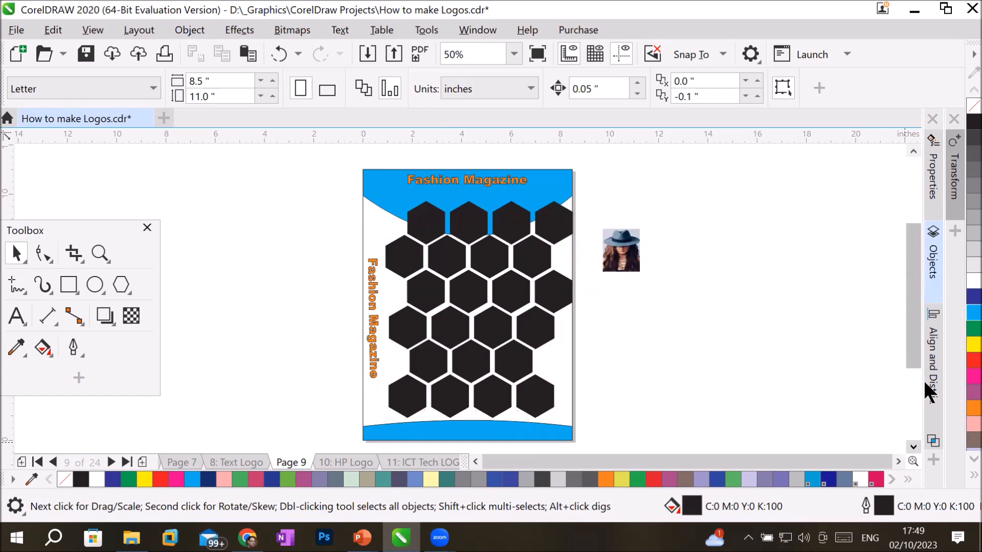
left_click(934, 281)
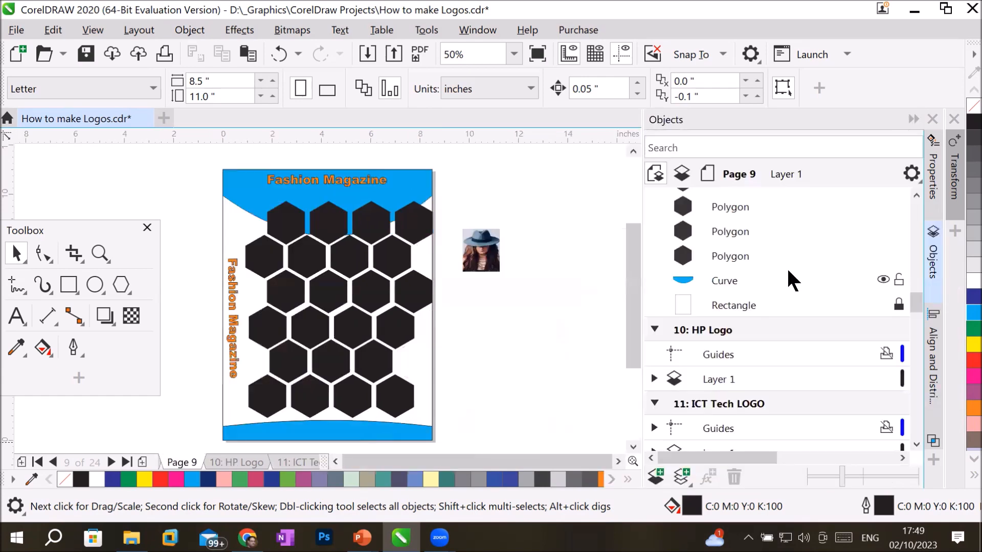
left_click(875, 255)
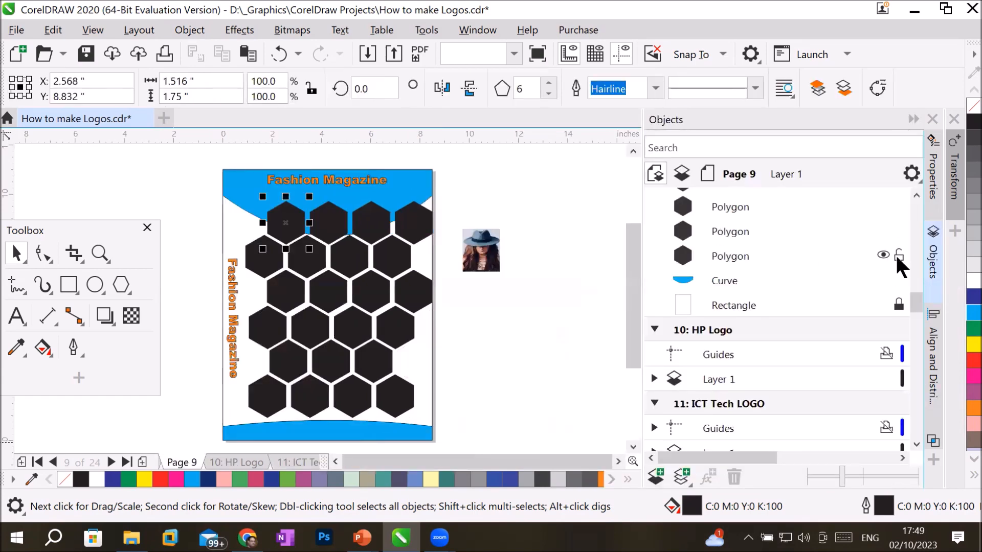
left_click_drag(913, 300, 921, 278)
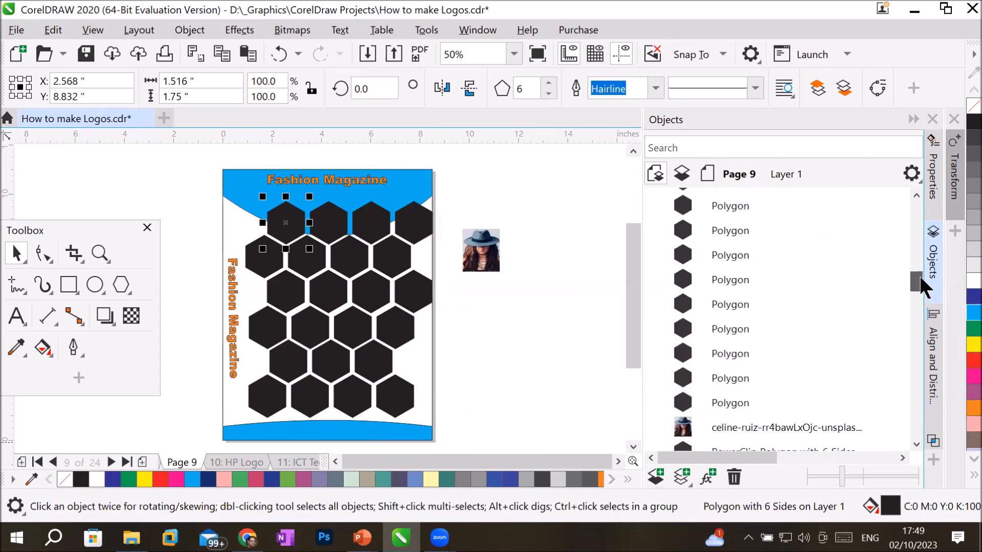
left_click_drag(919, 275, 909, 279)
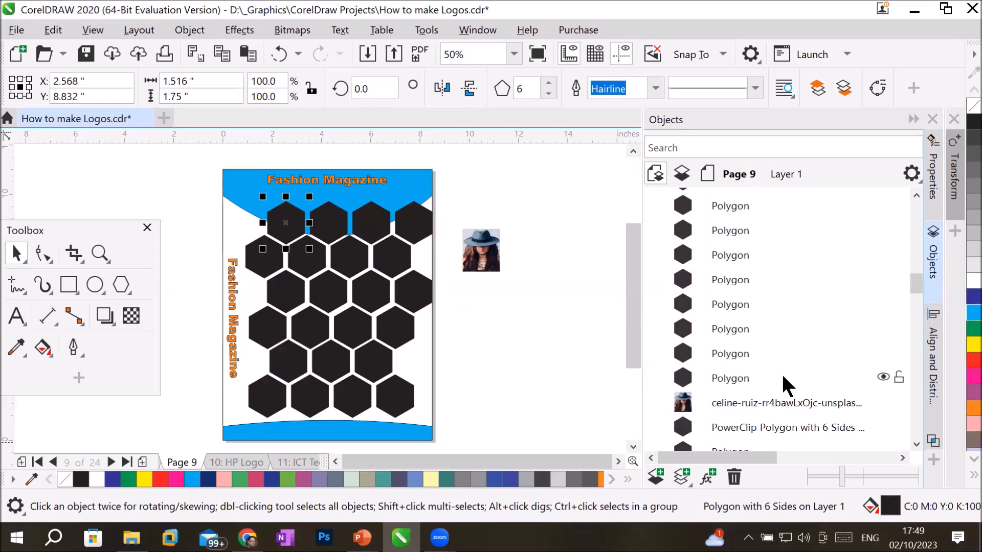
mouse_move(729, 401)
left_mouse_down()
mouse_move(756, 193)
mouse_move(771, 436)
mouse_move(758, 204)
mouse_move(745, 269)
mouse_move(744, 435)
left_mouse_up()
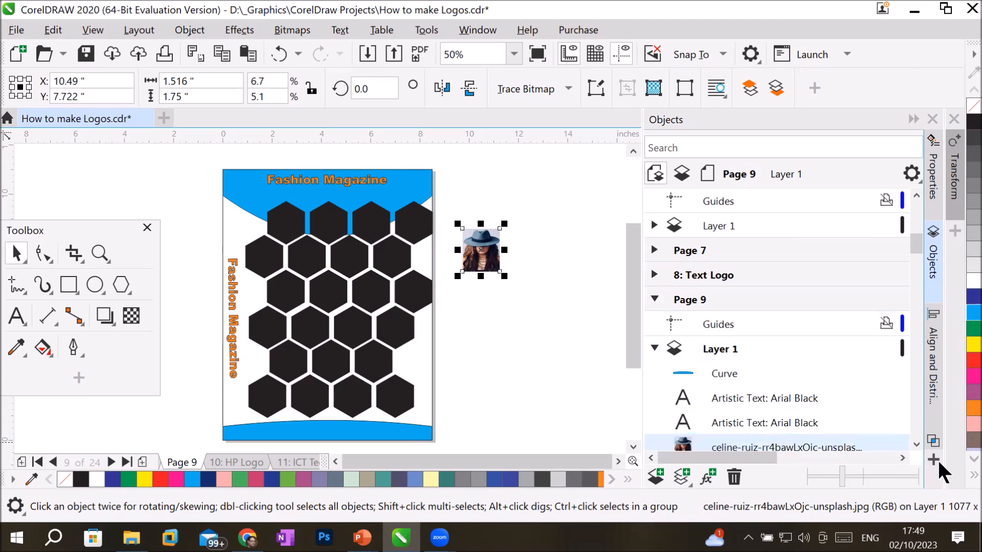
Select all 23 hexagons on Page 9's Layer 1 and combine them into a single curve.
scroll(914, 442, "down", 4)
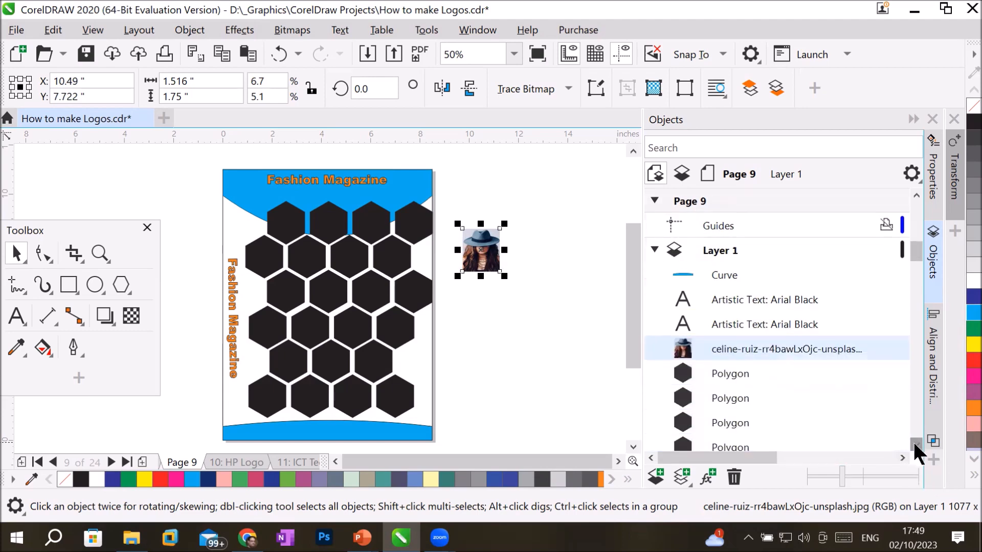
left_click(723, 277)
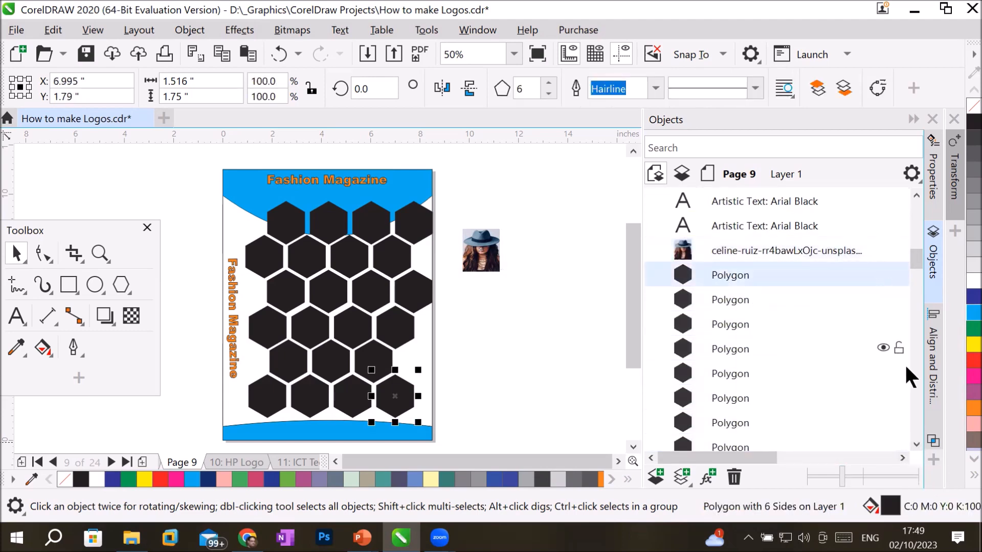
scroll(910, 446, "down", 2)
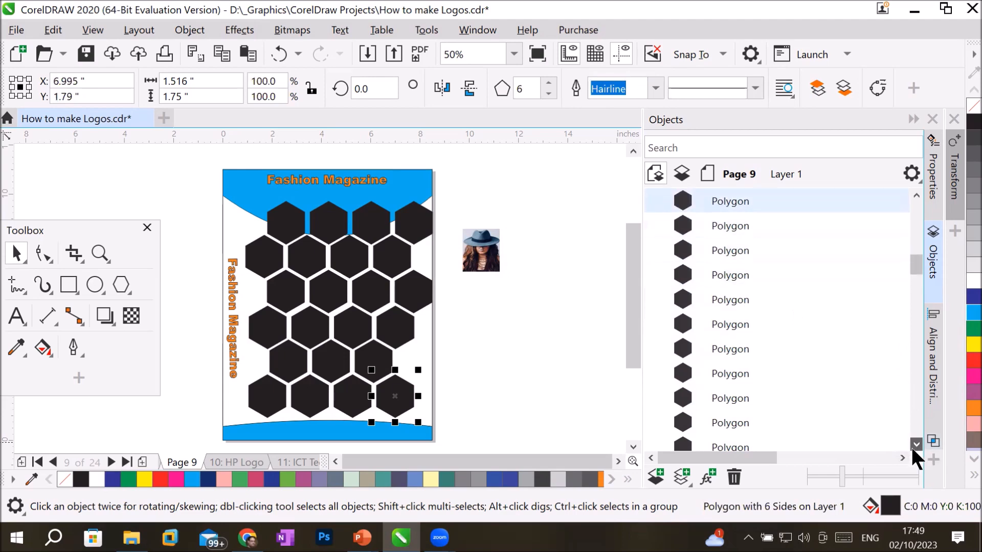
scroll(911, 446, "down", 4)
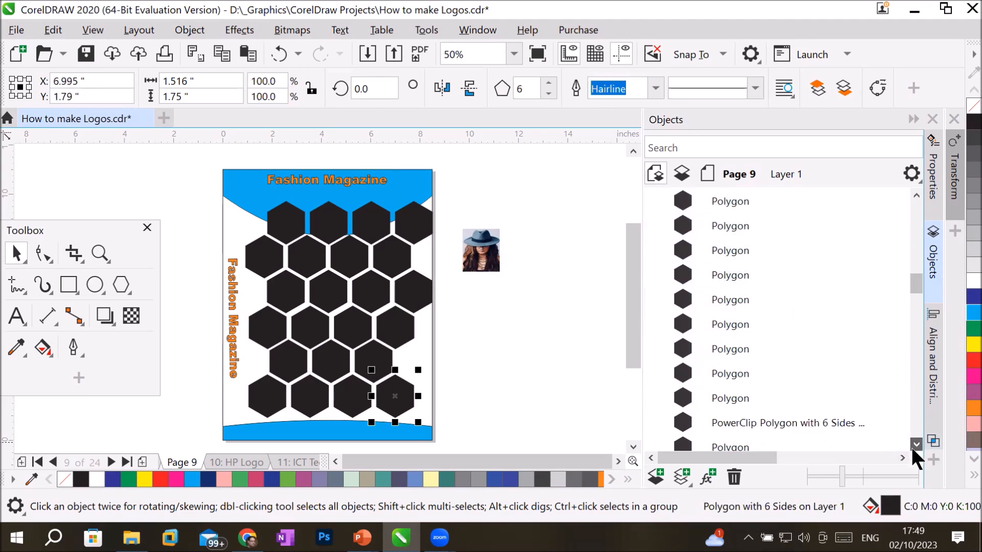
scroll(913, 453, "down", 2)
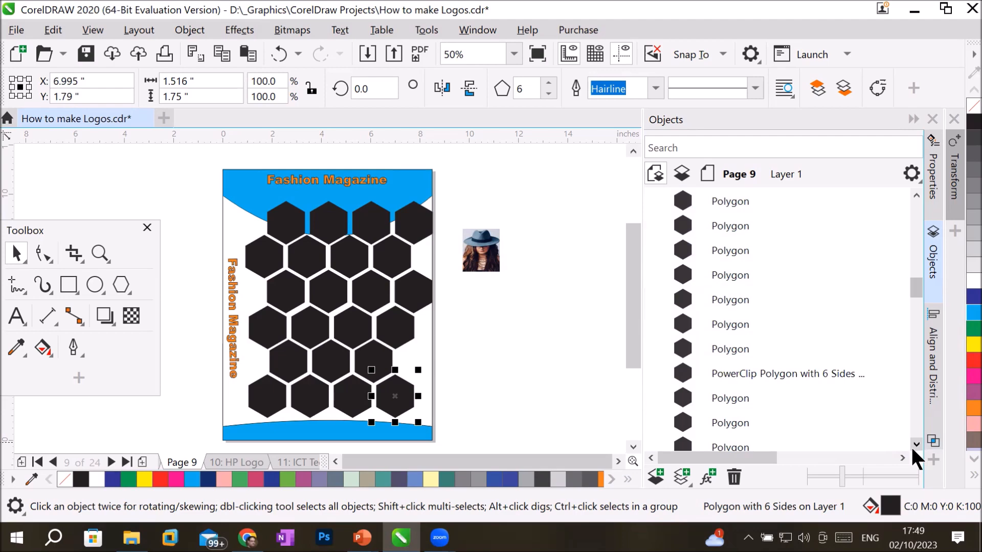
scroll(910, 446, "down", 1)
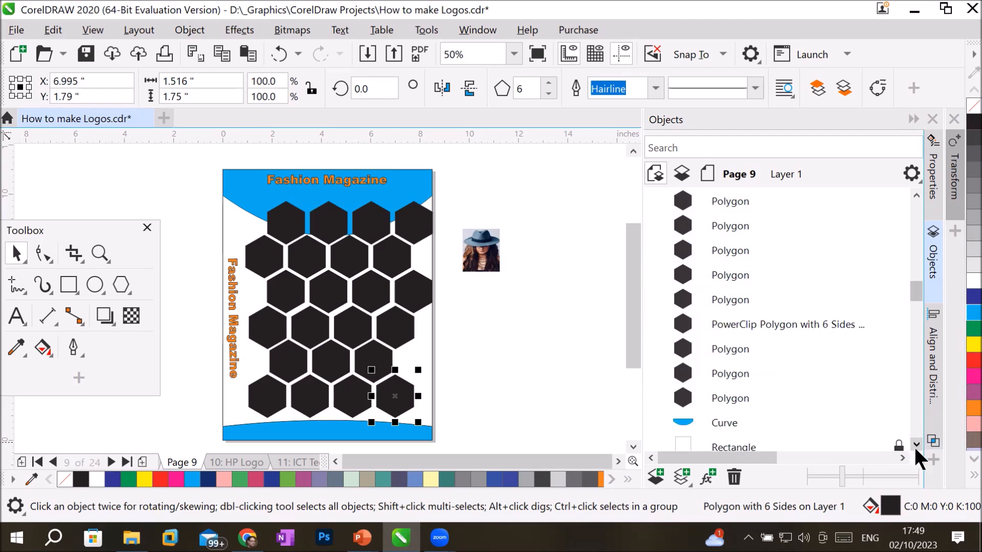
left_click(729, 398, "shift")
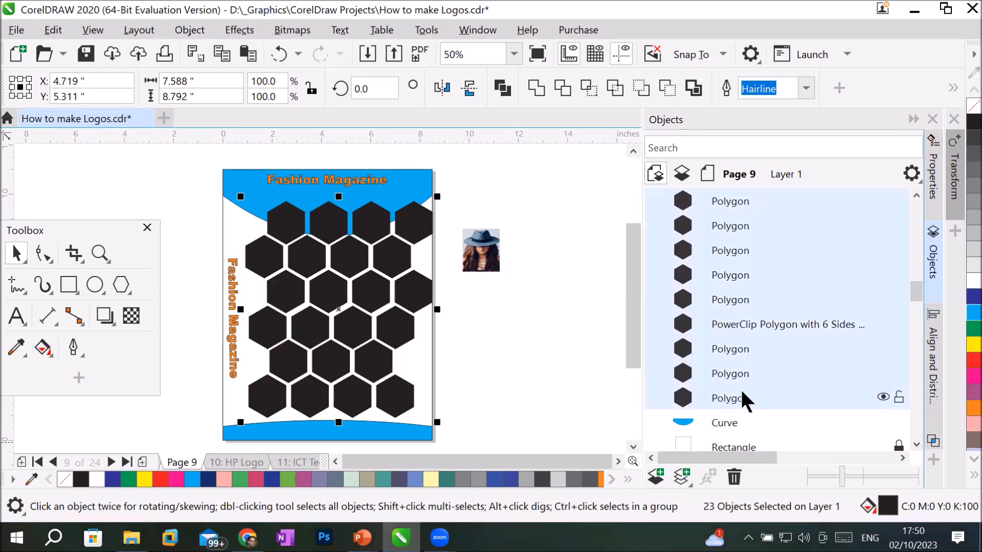
right_click(742, 393)
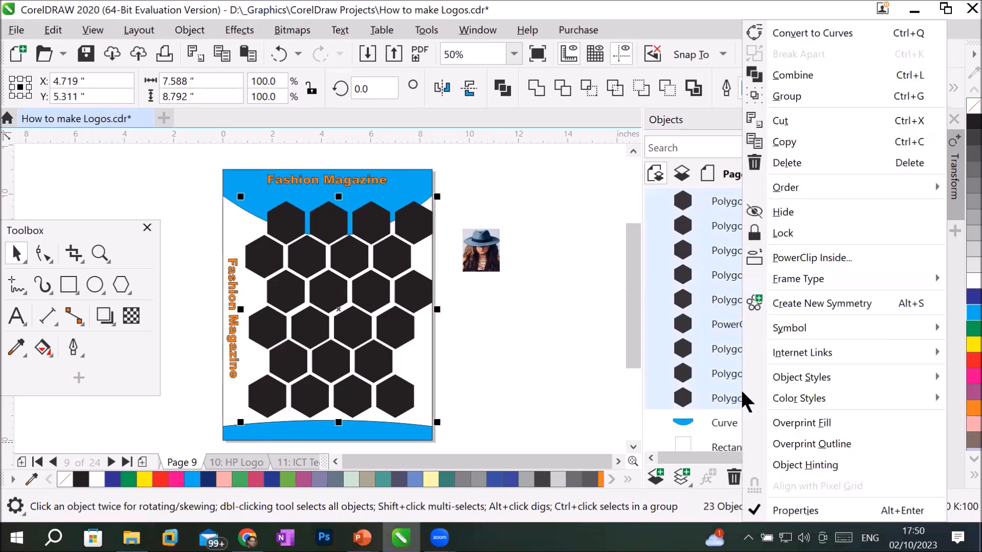
left_click(794, 74)
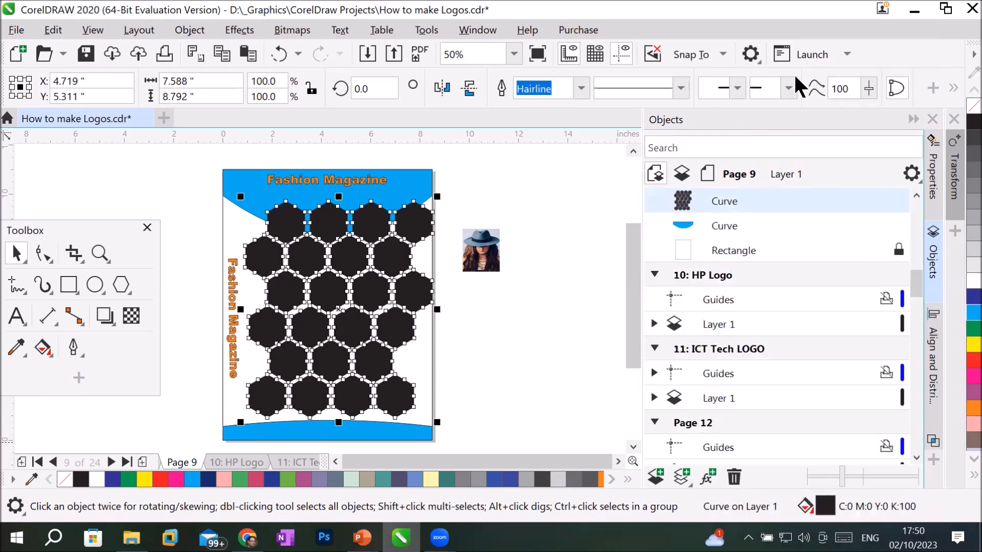
PowerClip the blue-hat portrait inside the combined hexagon curve.
left_click(917, 195)
left_click(917, 195)
left_click(916, 195)
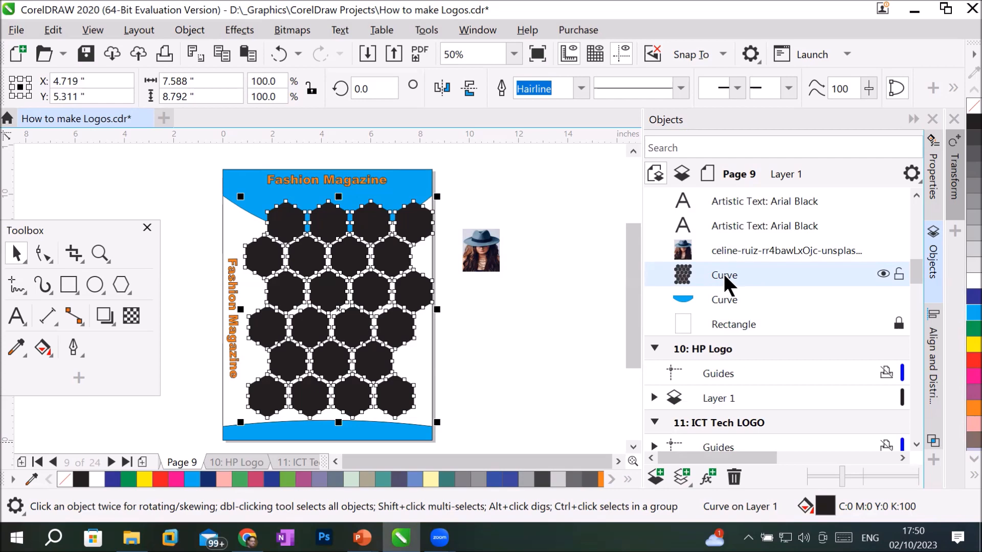
left_click(742, 244)
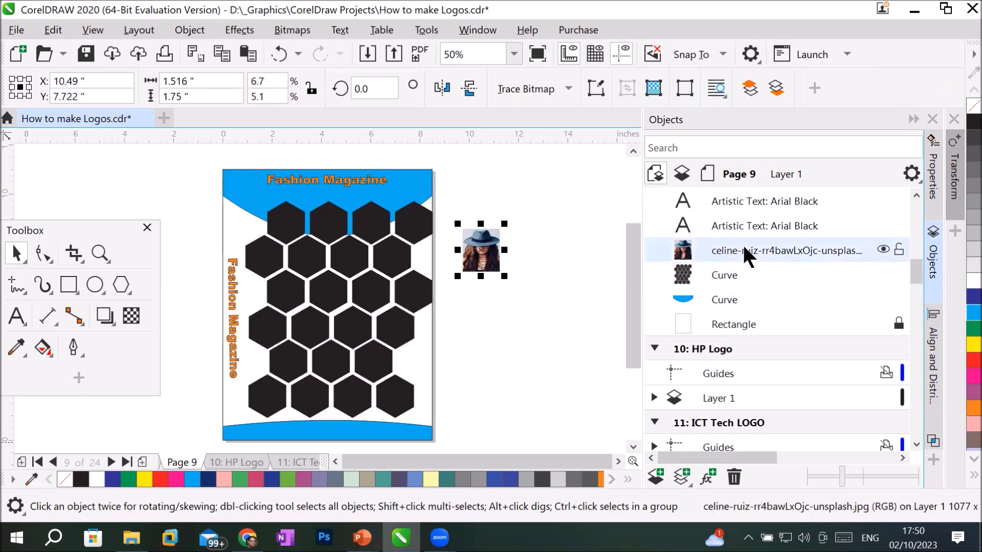
right_click(484, 251)
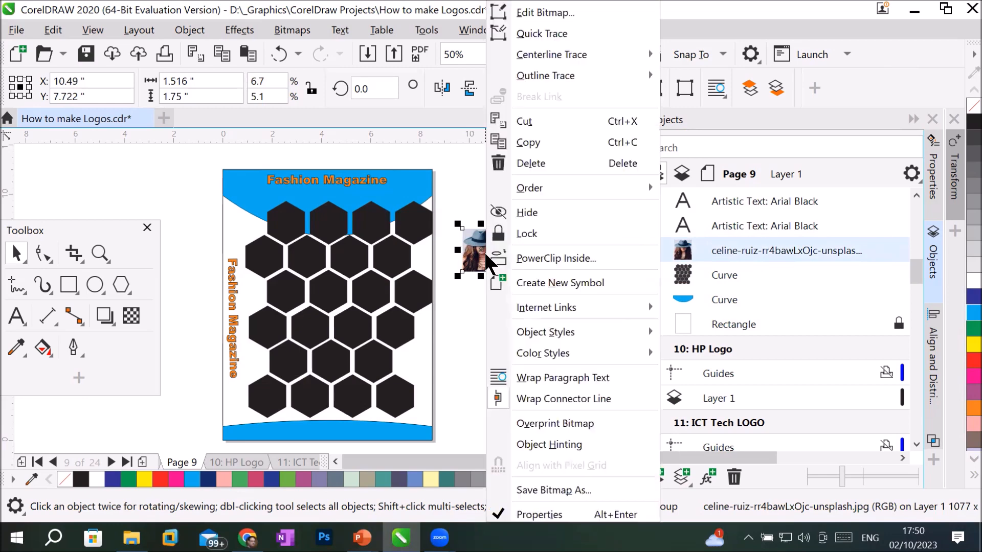
left_click(583, 258)
left_click(390, 251)
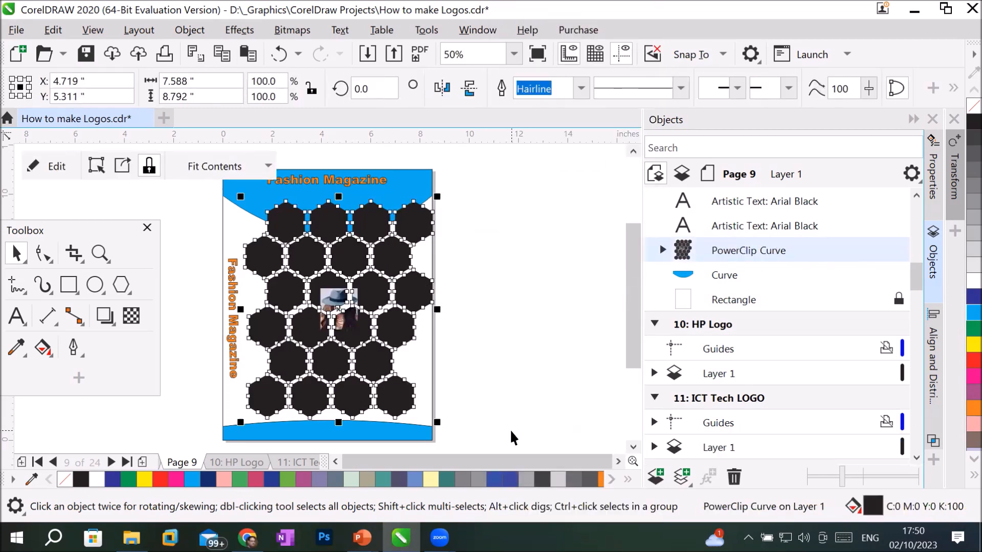
Stretch the clipped portrait to fill the entire combined hexagon shape and deselect it.
left_click(268, 166)
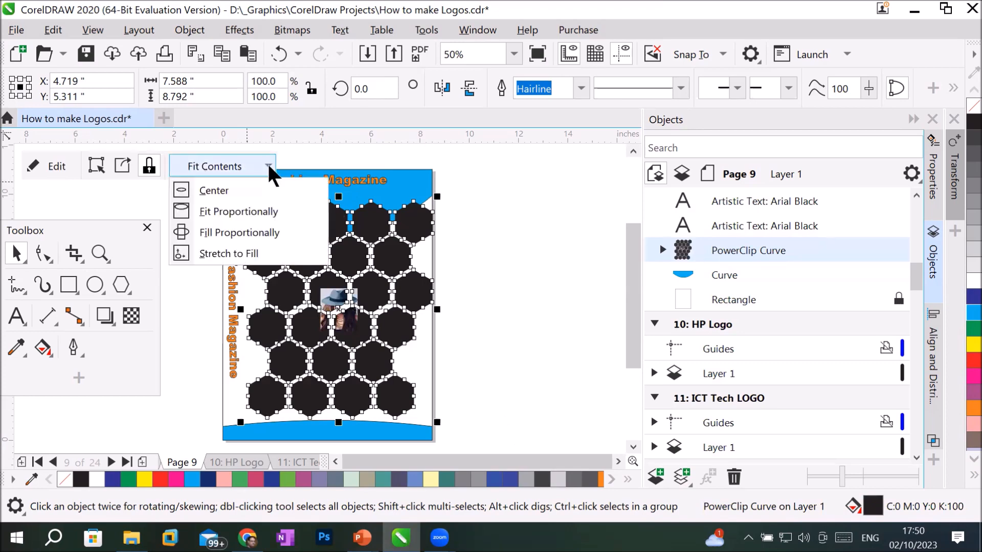
left_click(252, 258)
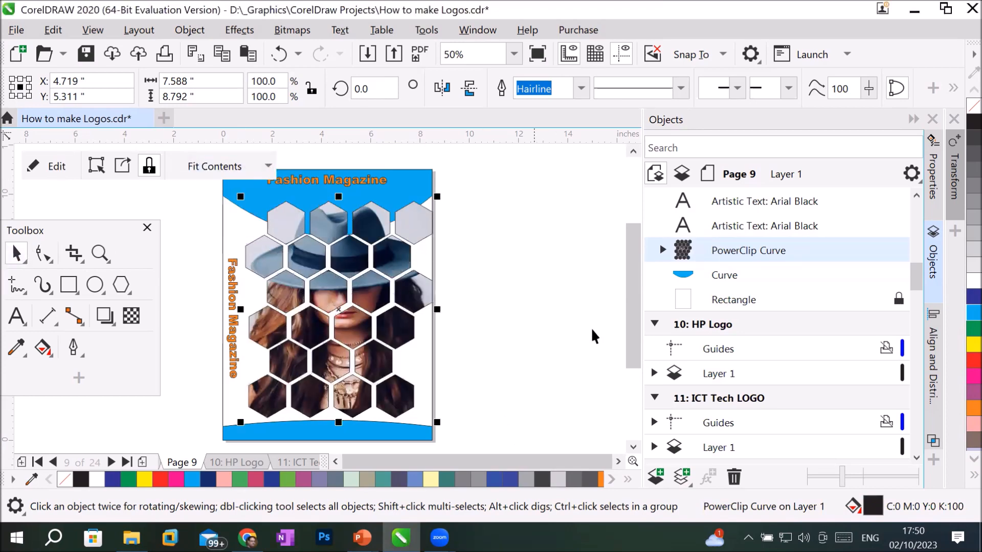
left_click(572, 314)
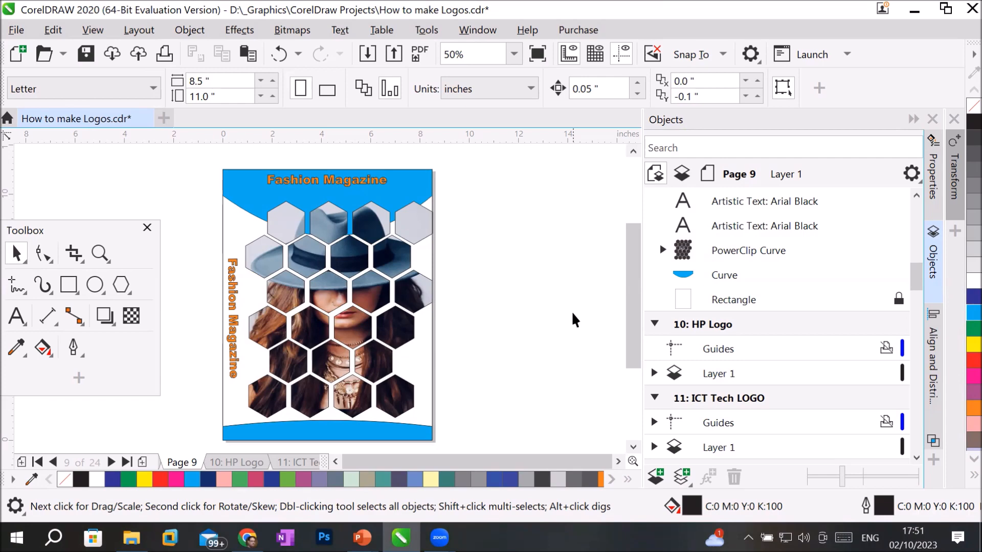
Inspect the portrait across the hexagons, and undo the stretch, the PowerClip and the combining of the hexagons.
scroll(372, 303, "up", 2)
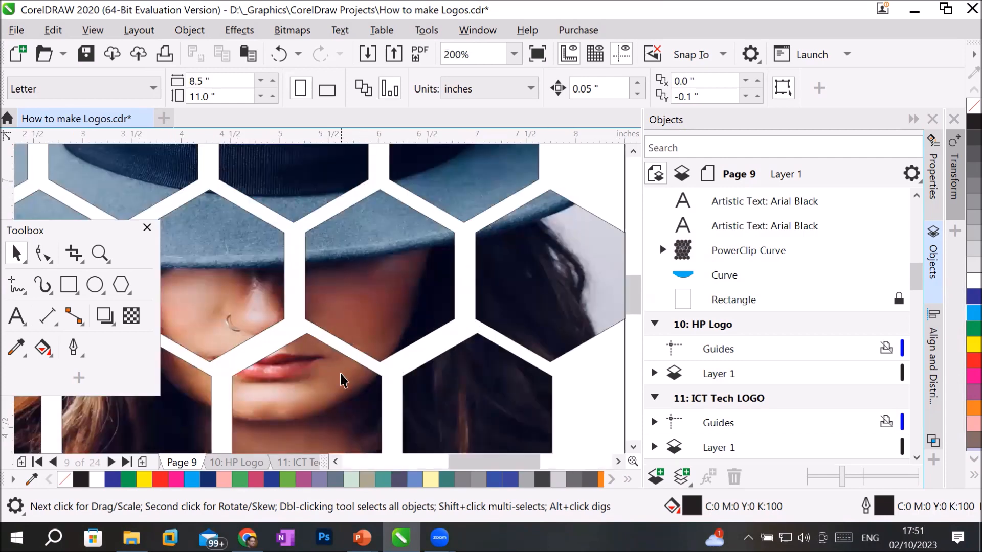
scroll(341, 379, "down", 1)
scroll(340, 379, "down", 1)
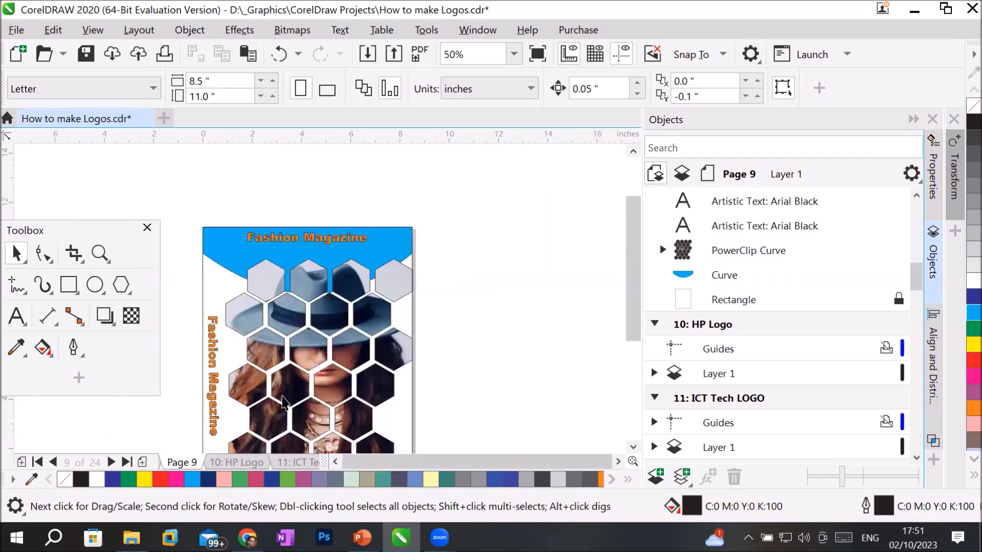
scroll(279, 403, "up", 1)
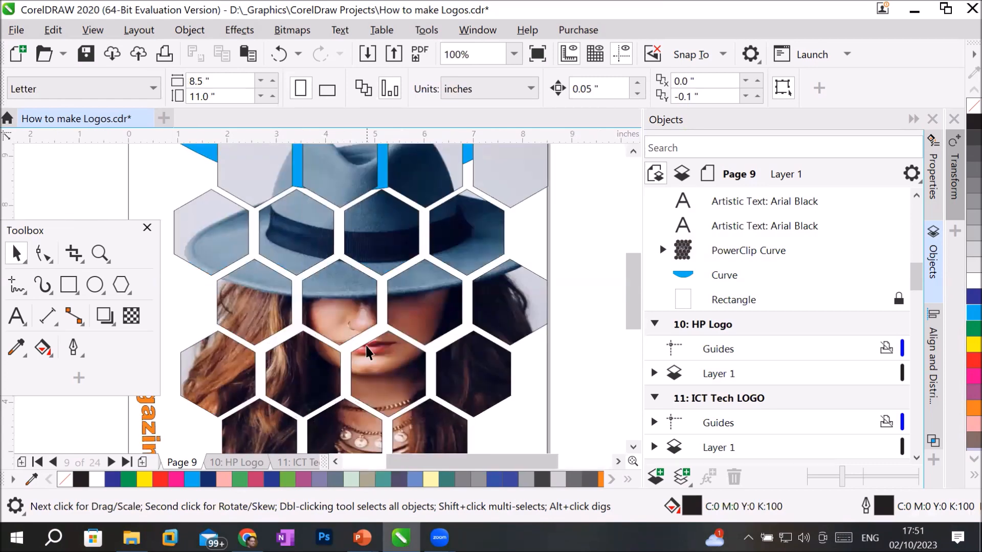
scroll(542, 291, "down", 1)
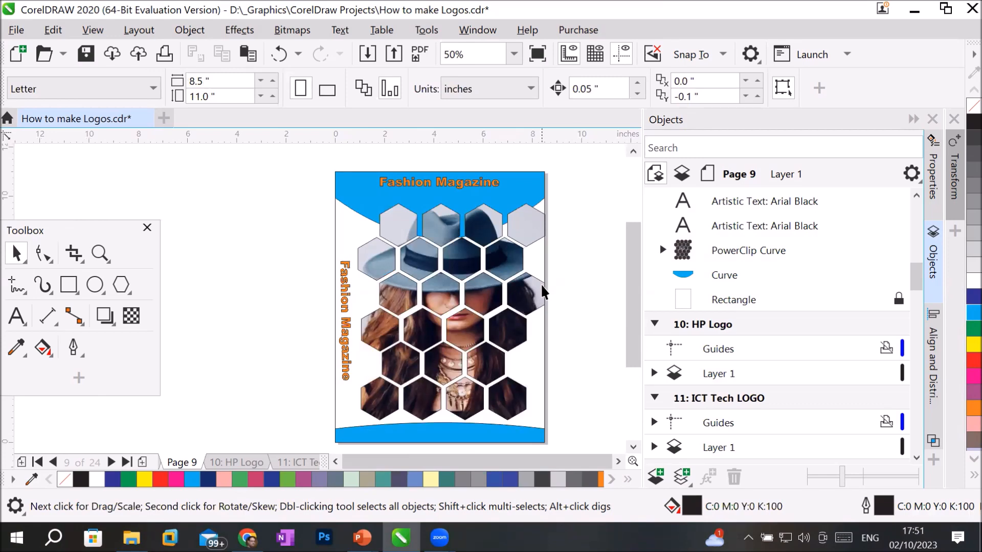
left_click(542, 290)
key("ctrl+z")
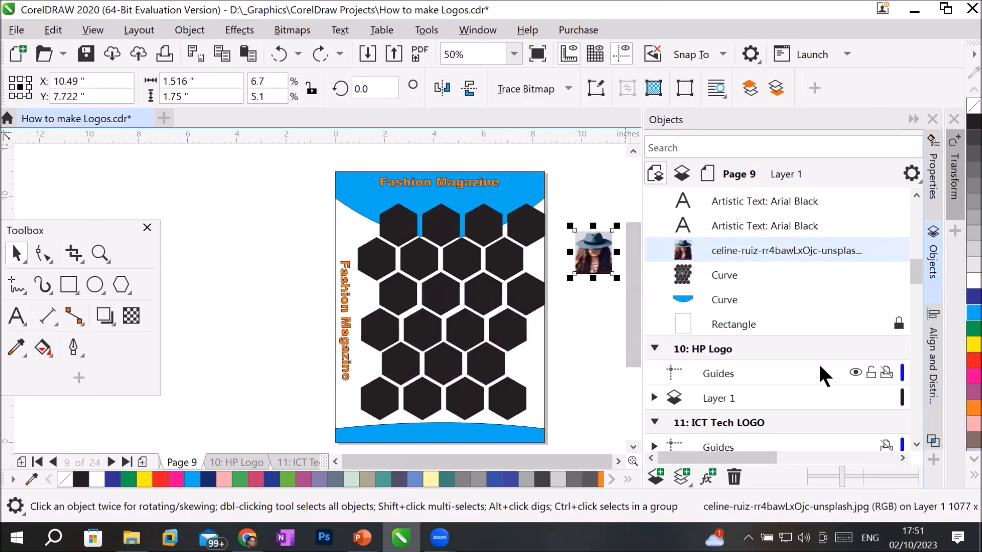
key("ctrl+z")
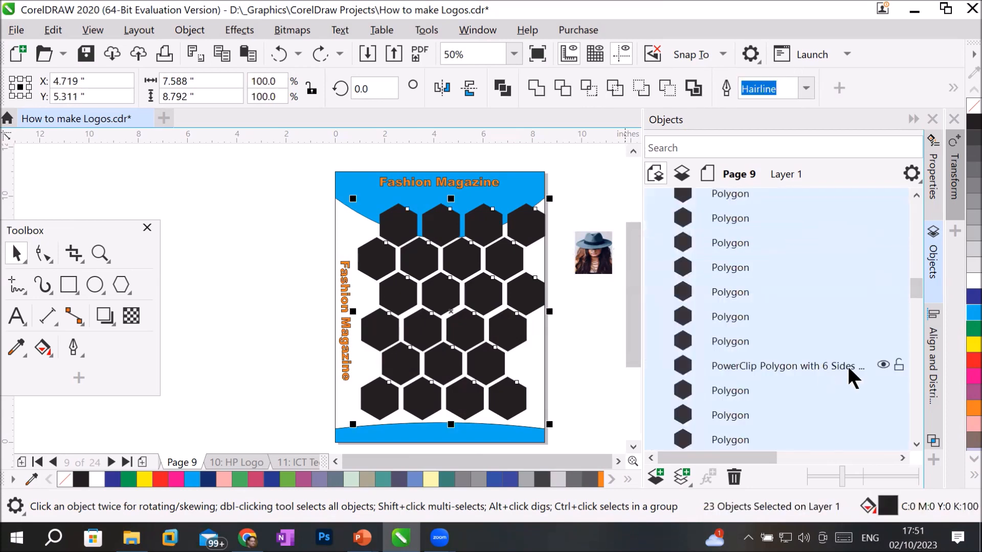
Group the 23 selected hexagons into one object instead of combining them.
left_click(916, 195)
left_click(916, 195)
left_click(916, 195)
left_click(916, 195)
left_click(916, 195)
left_click(916, 195)
left_click(916, 194)
left_click(915, 193)
left_click(916, 193)
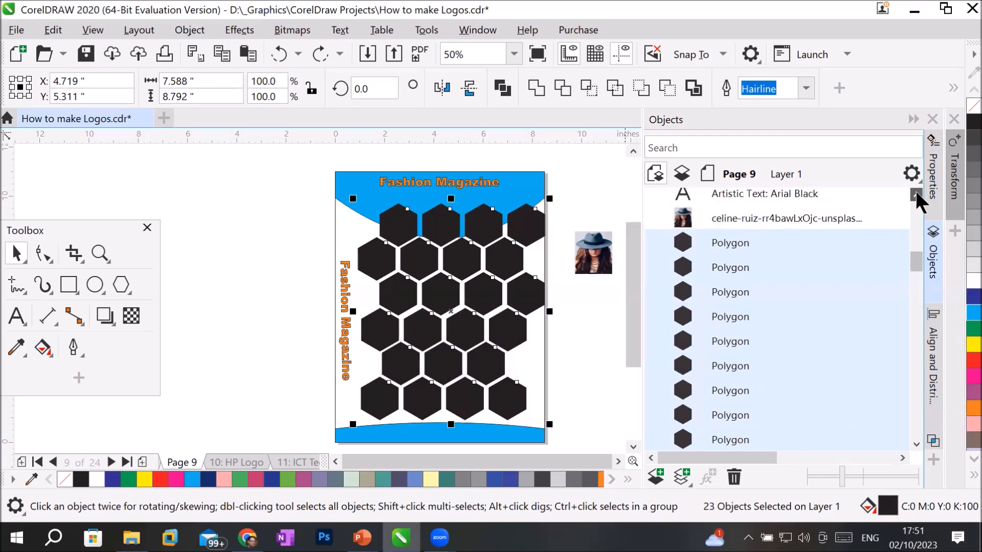
right_click(738, 247)
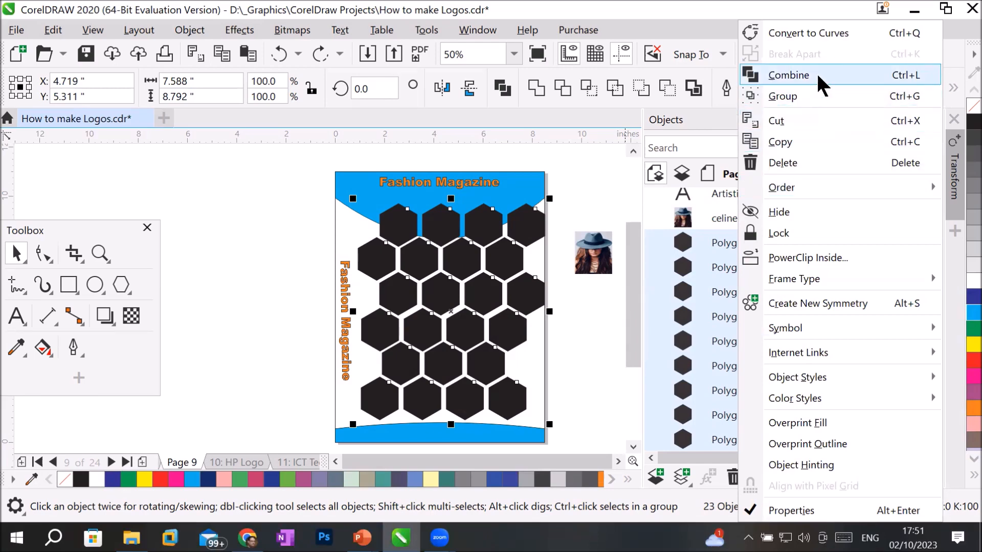
left_click(813, 97)
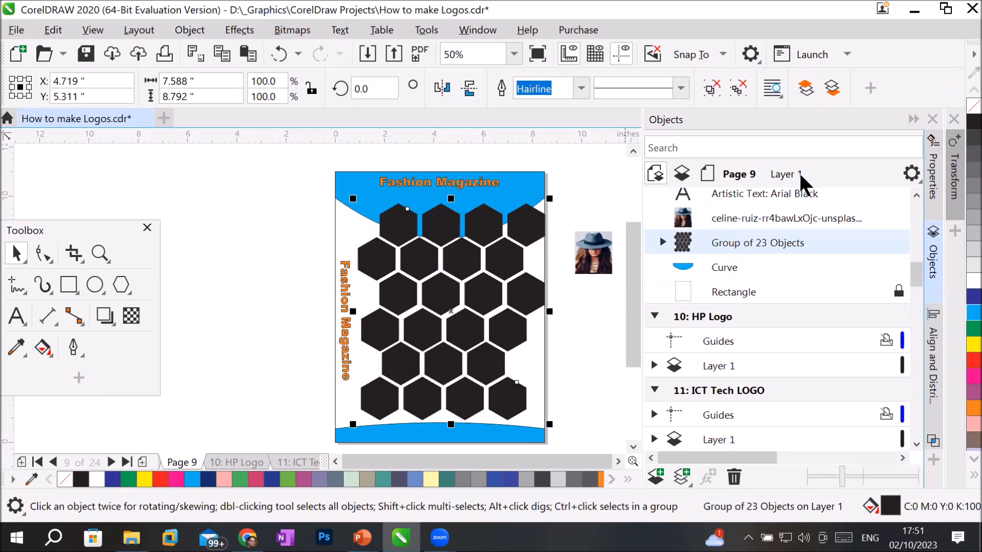
PowerClip the blue-hat portrait inside the grouped hexagons.
left_click(738, 217)
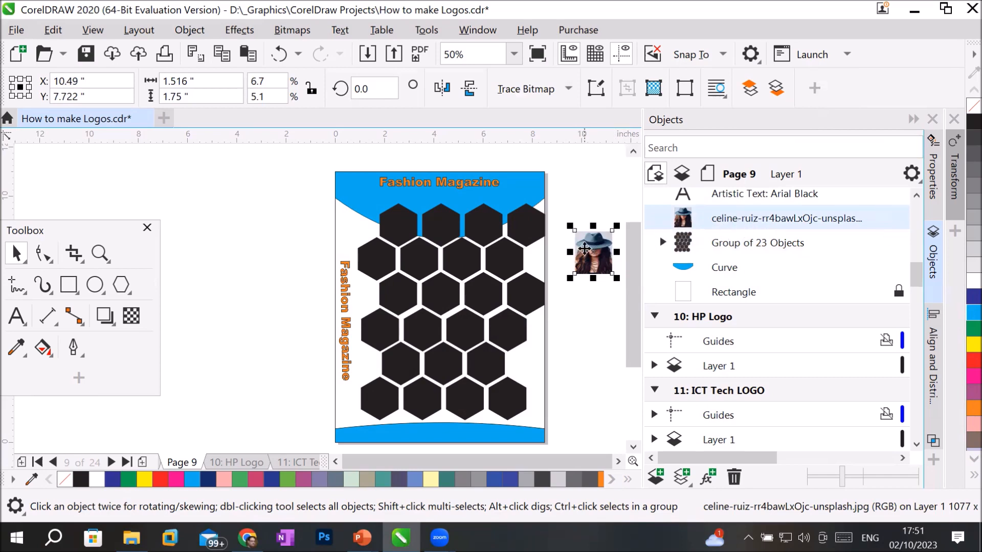
right_click(585, 249)
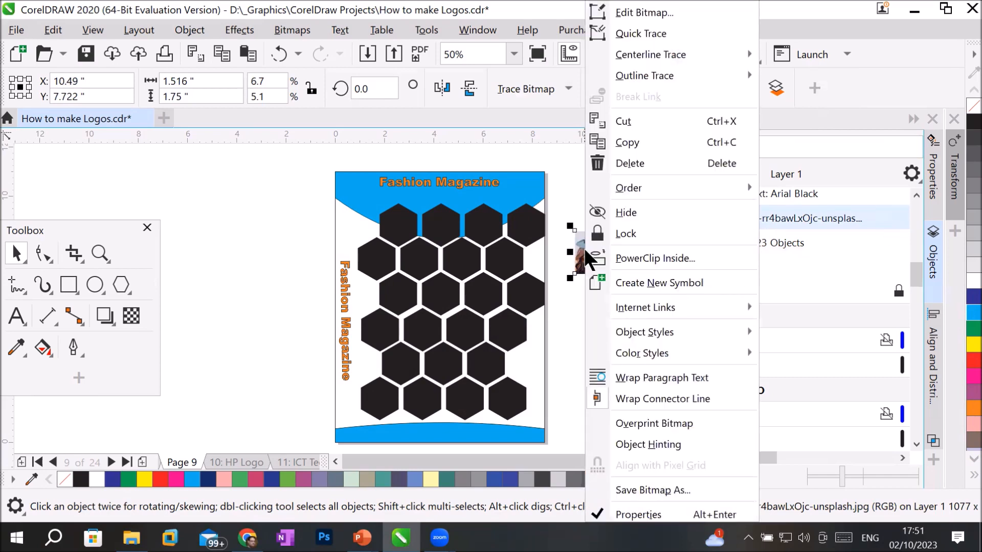
left_click(669, 259)
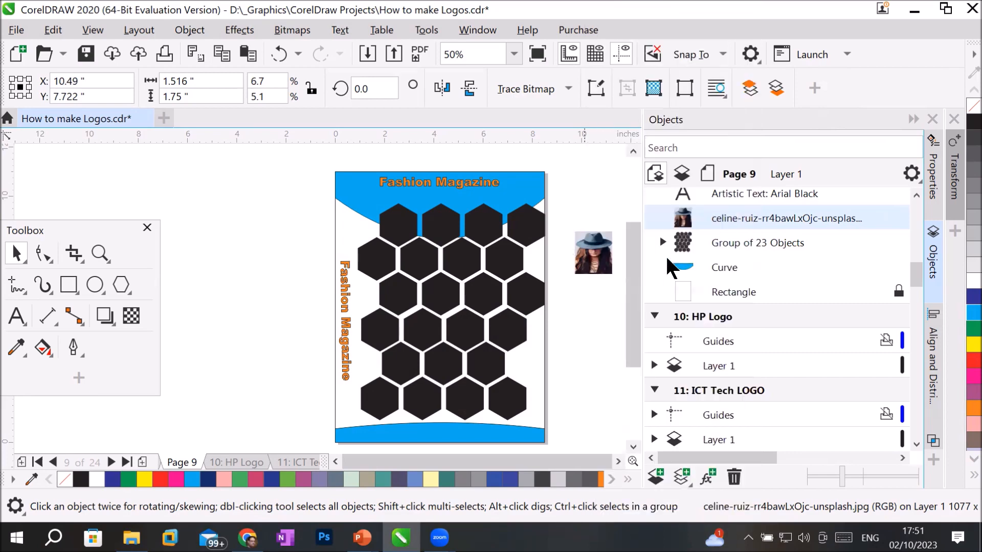
left_click(495, 258)
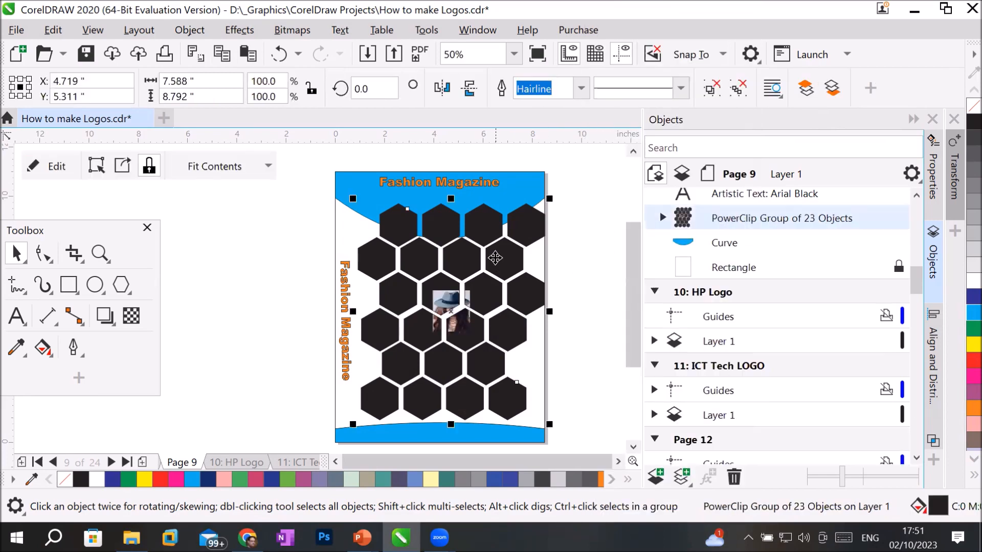
Stretch the clipped portrait to fill the grouped hexagons and deselect it.
left_click(265, 167)
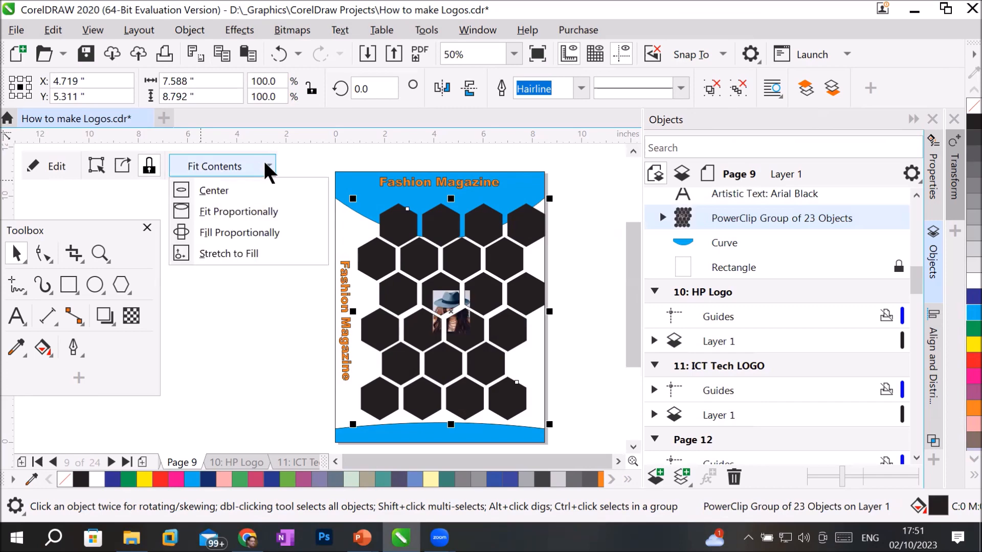
left_click(249, 253)
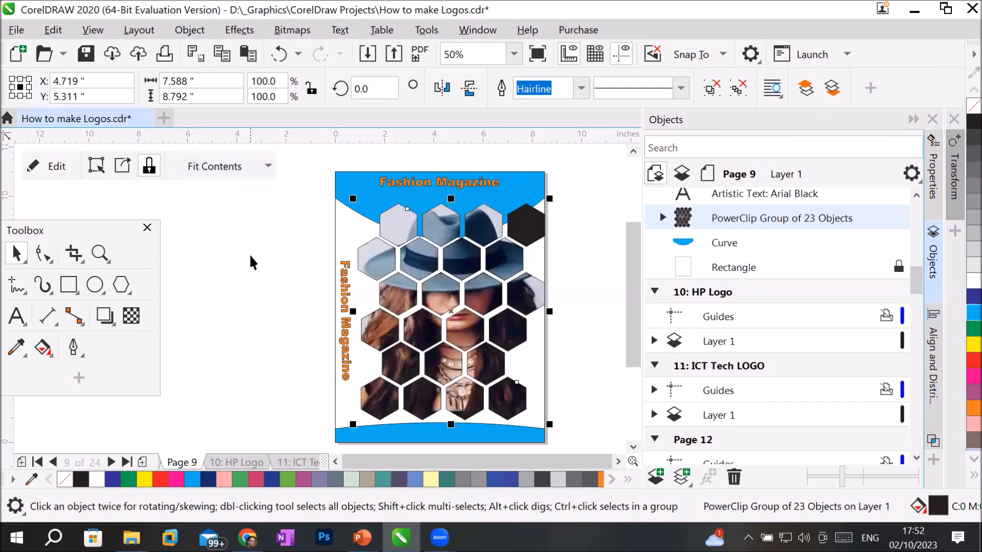
left_click(583, 255)
Move the portrait-filled hexagon group off the cover onto the empty area to the right of the page.
scroll(582, 251, "up", 2)
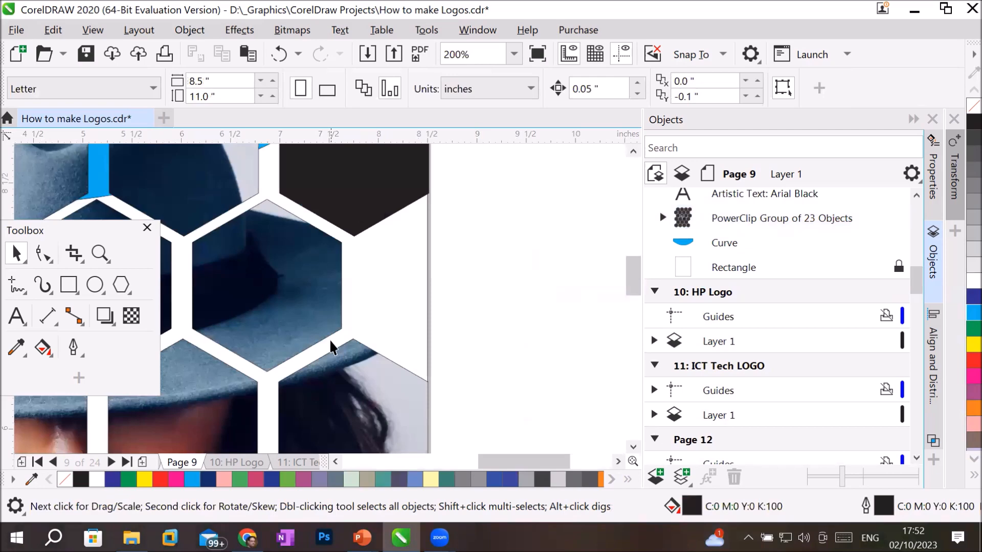
scroll(330, 343, "down", 1)
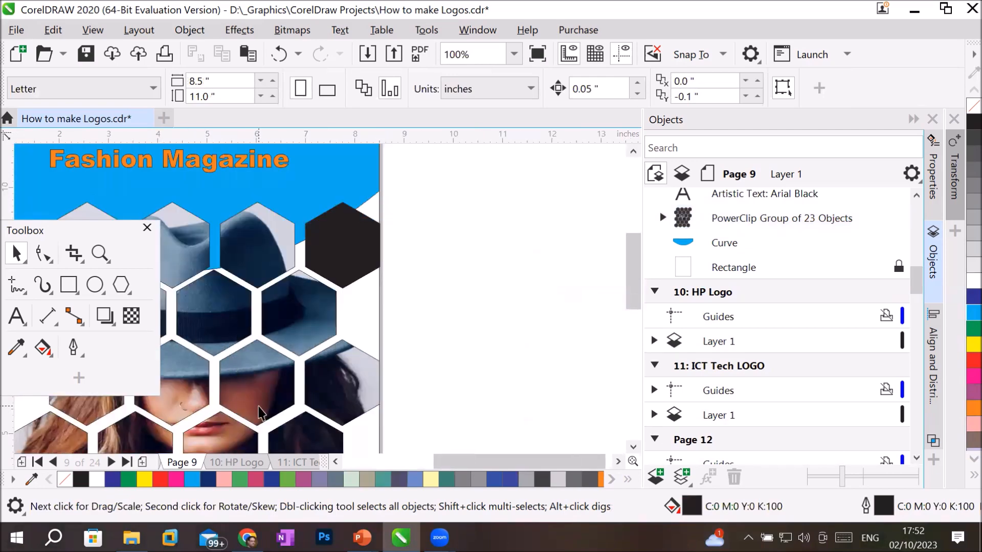
scroll(259, 410, "down", 2)
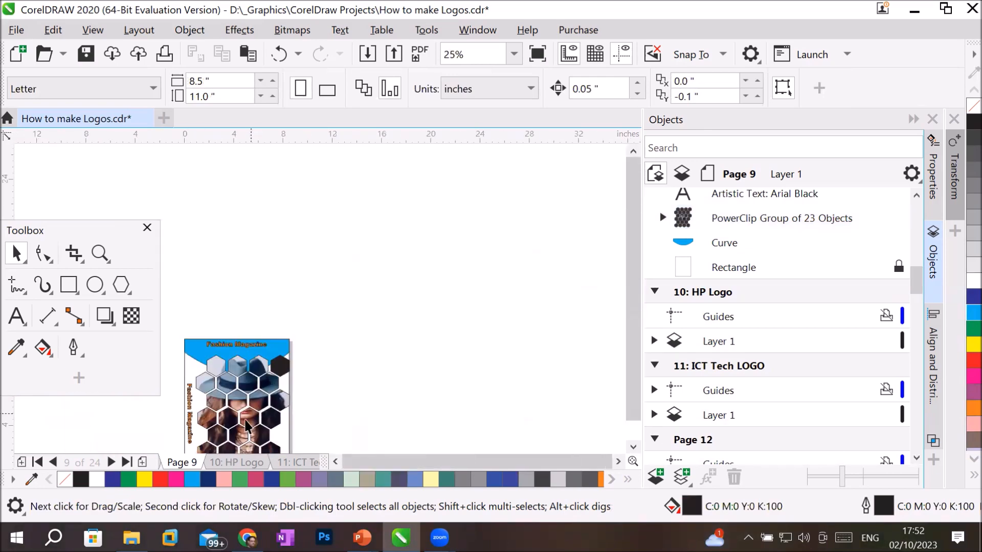
left_click(633, 448)
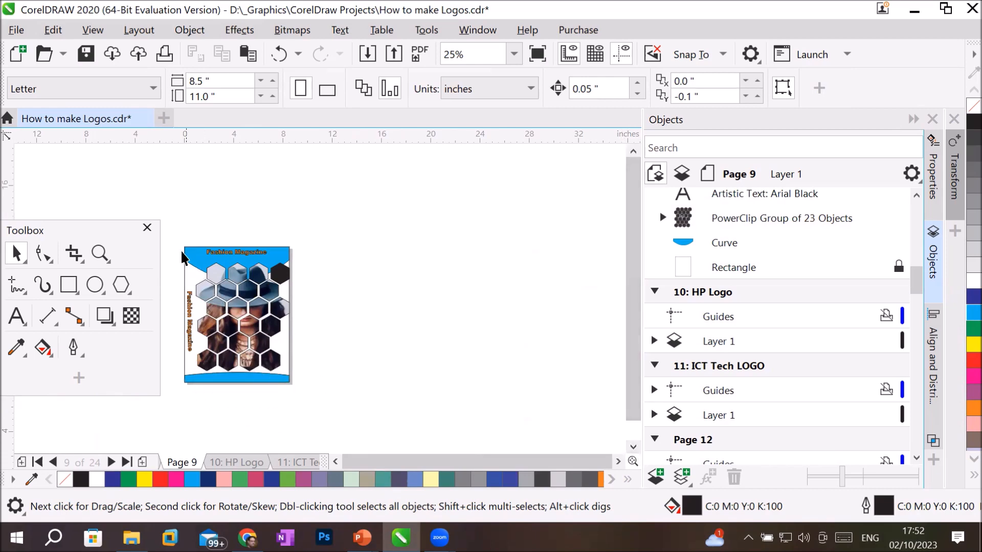
scroll(184, 252, "up", 1)
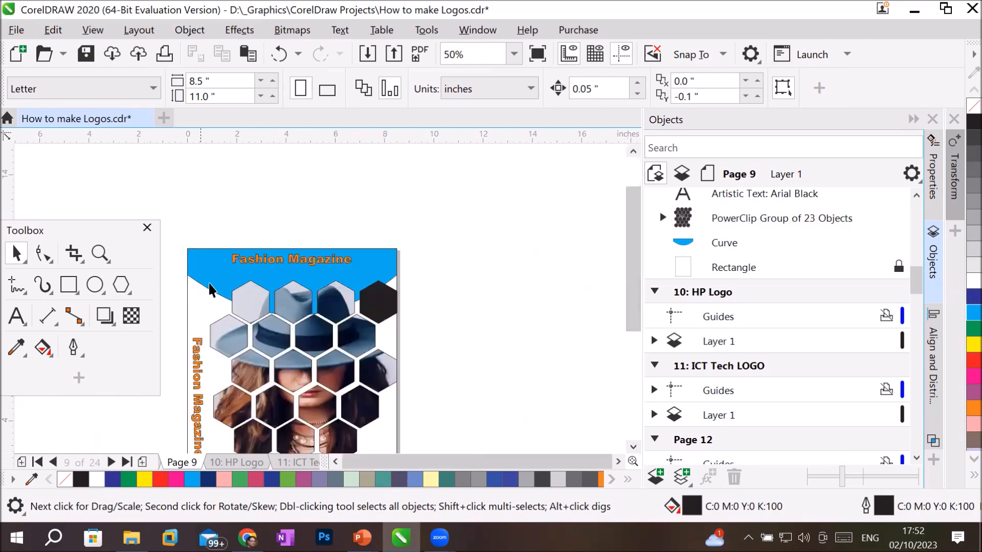
left_click(633, 448)
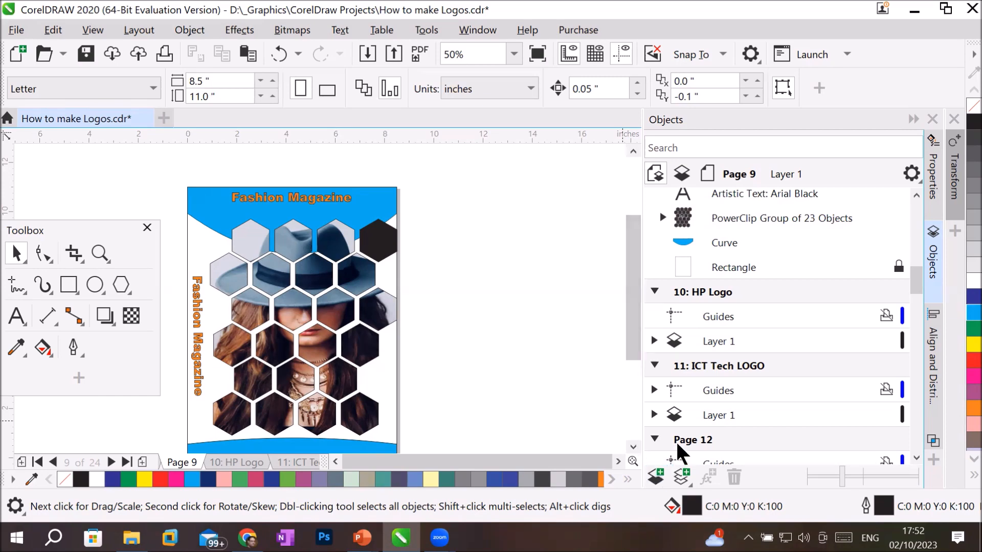
left_click_drag(318, 337, 539, 328)
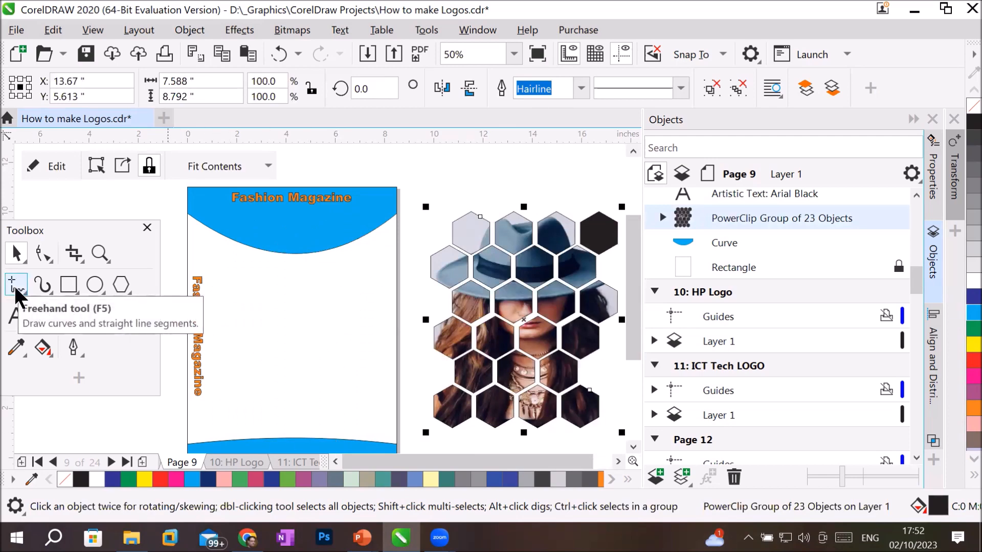
Draw a square about 0.77 inch wide below the left part of the upper blue curve.
left_click(95, 284)
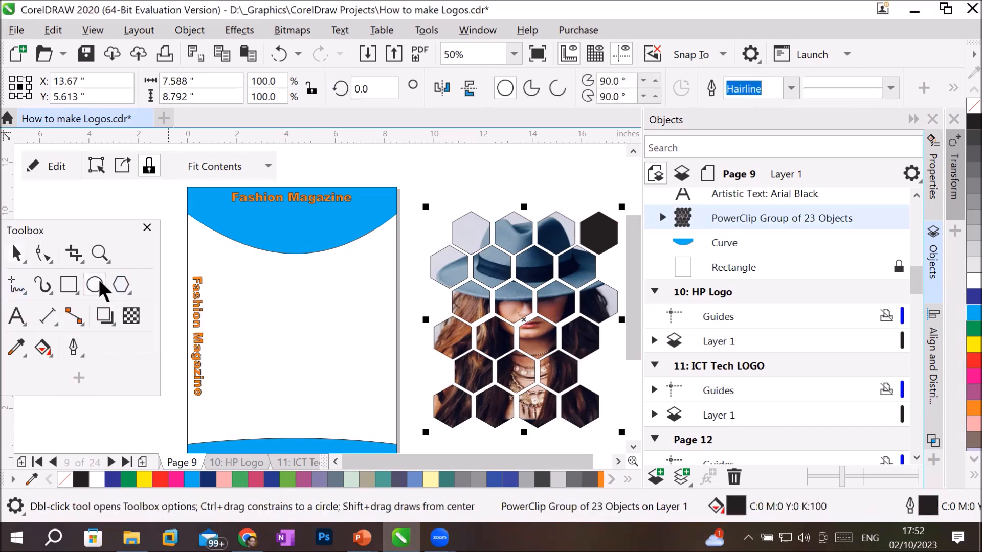
left_click(63, 284)
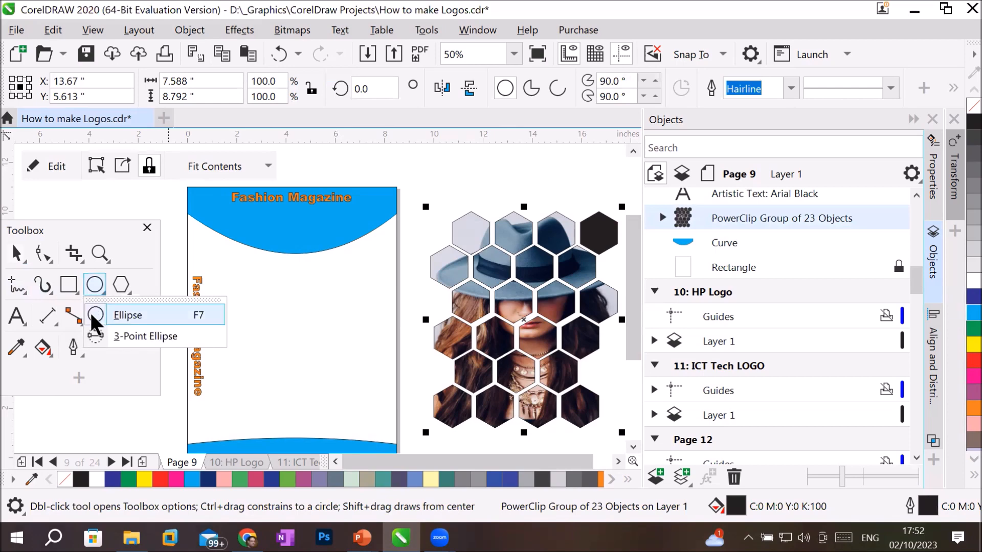
left_click(82, 314)
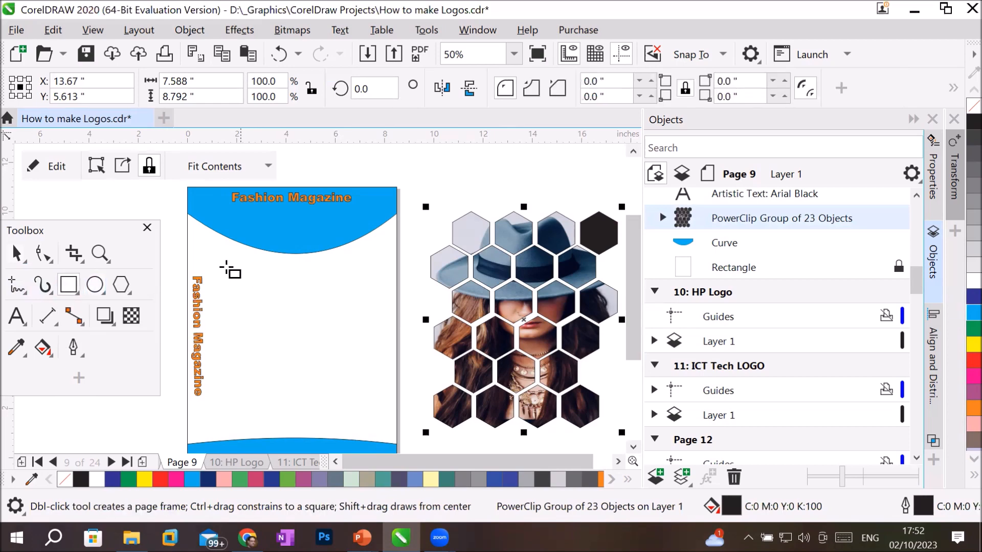
left_click_drag(220, 261, 239, 280)
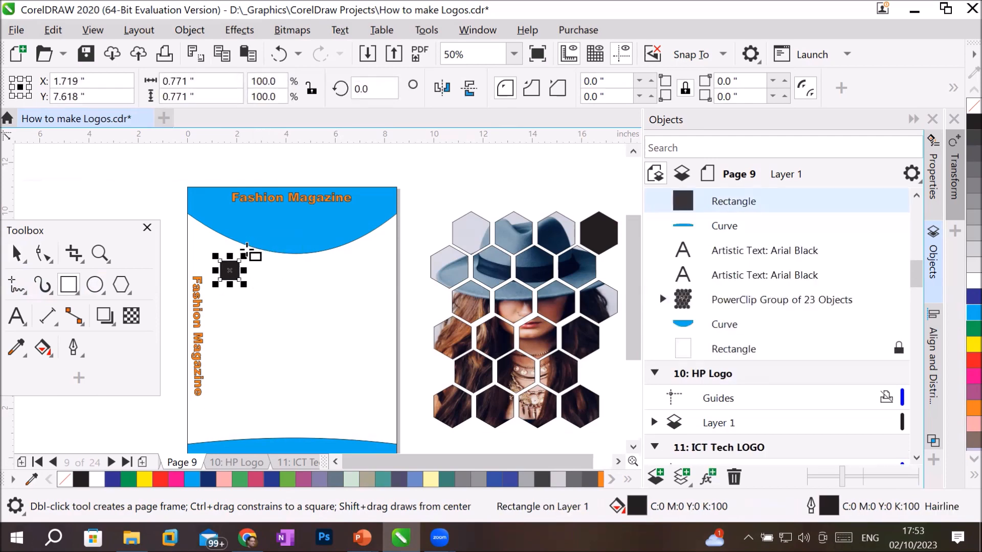
Rotate the square to 315° so it forms a diamond, and move the floating toolbox away from it.
scroll(247, 249, "up", 2)
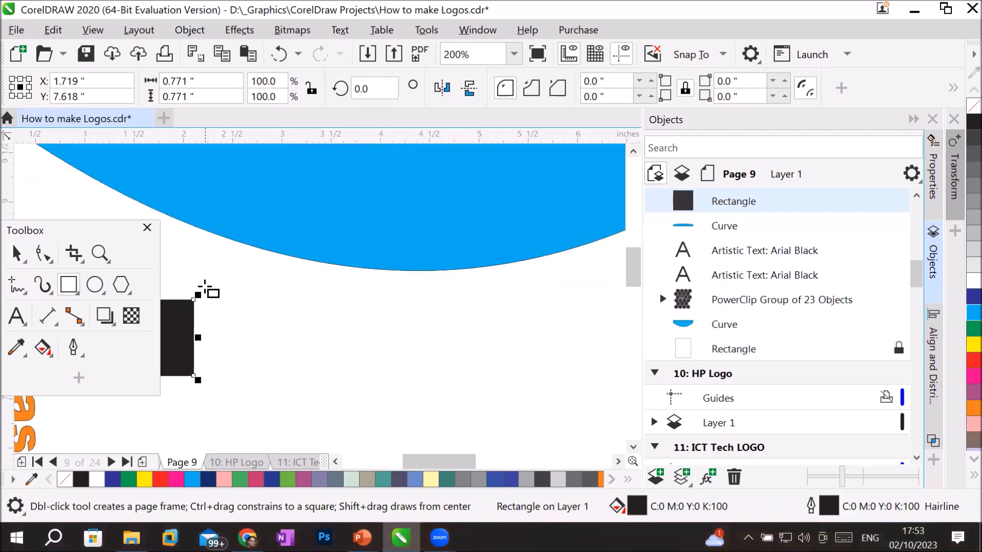
left_click(176, 338)
left_click(176, 337)
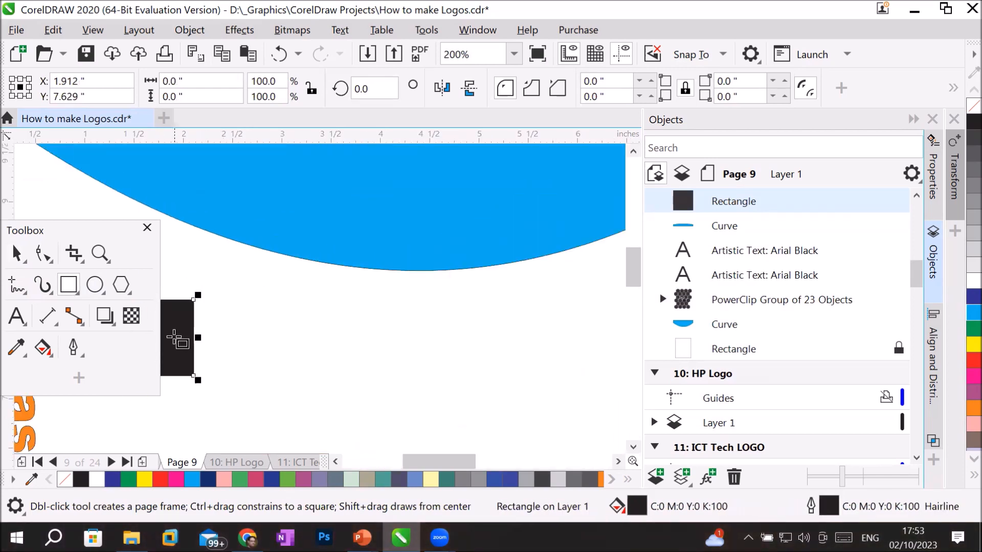
left_click(14, 254)
left_click(172, 330)
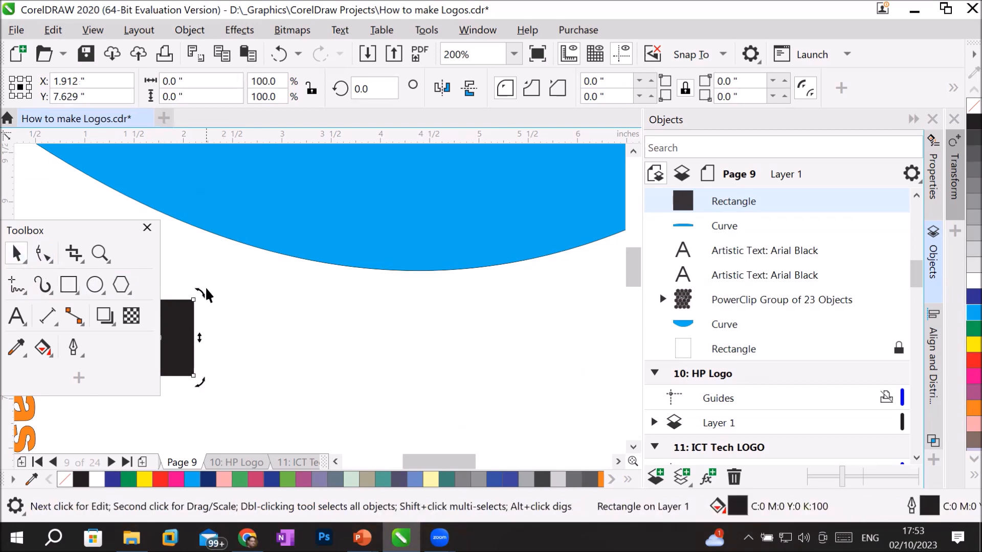
left_click_drag(202, 291, 221, 341)
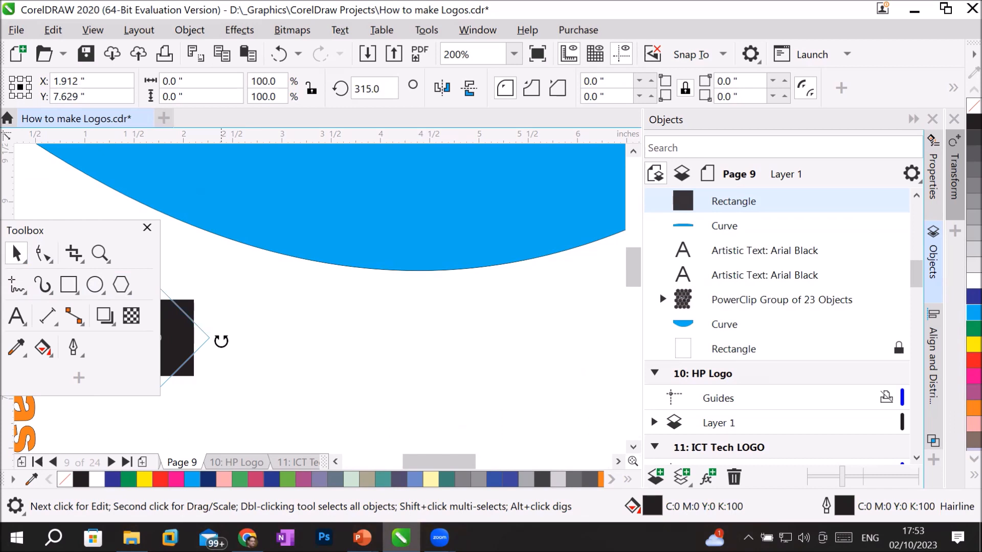
left_click_drag(221, 341, 220, 341)
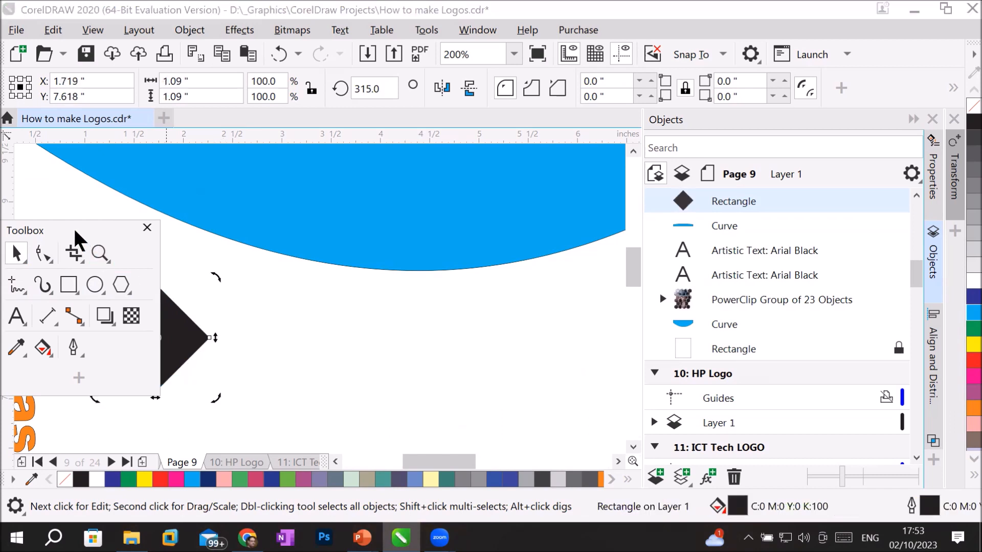
left_click_drag(76, 238, 481, 276)
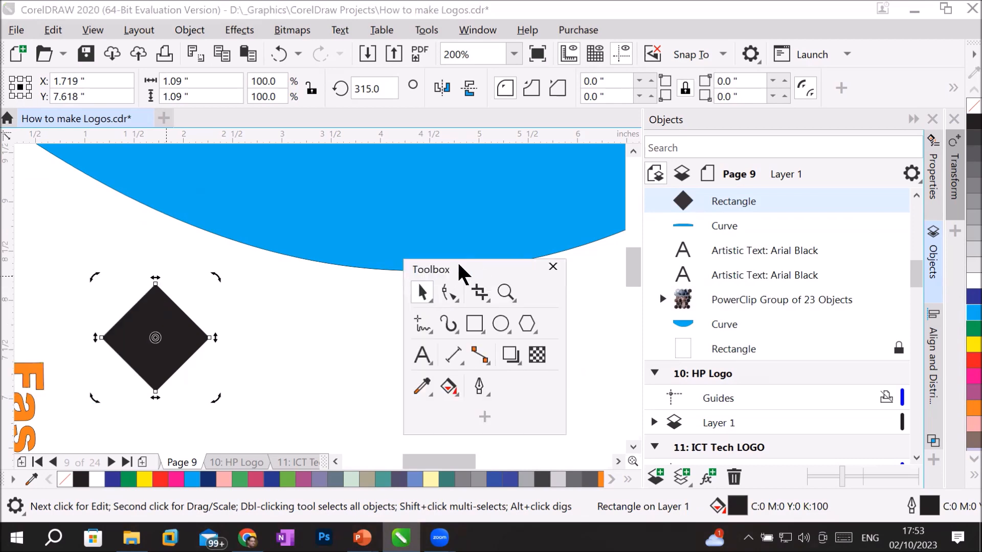
left_click_drag(462, 274, 571, 399)
Draw a circle about 1 inch in diameter to the right of the diamond.
scroll(173, 340, "down", 4)
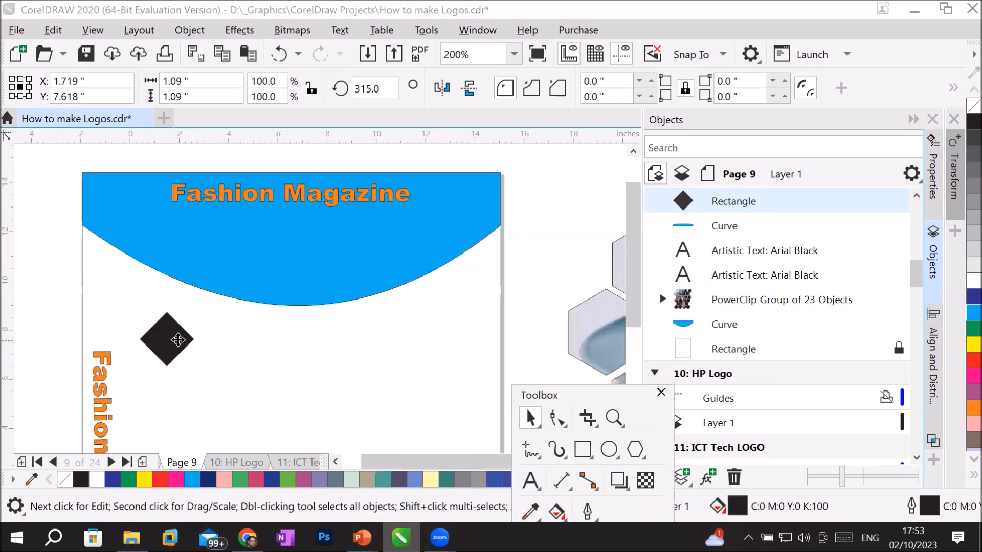
left_click(174, 340)
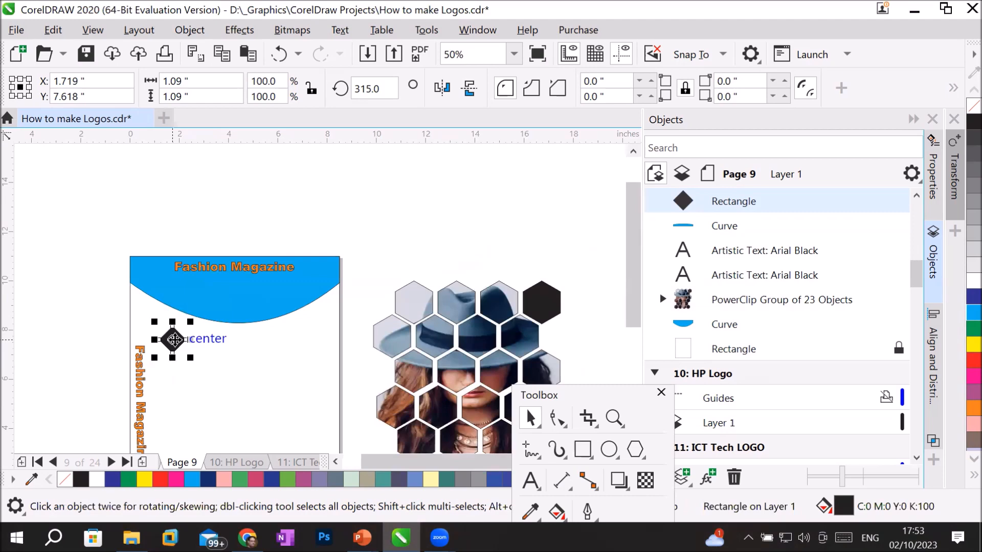
scroll(174, 340, "up", 4)
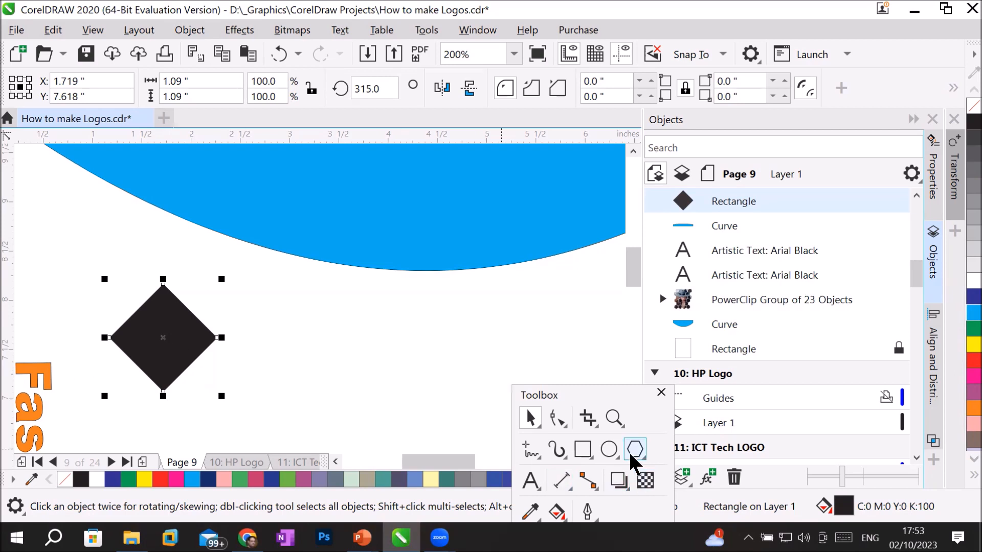
left_click(612, 444)
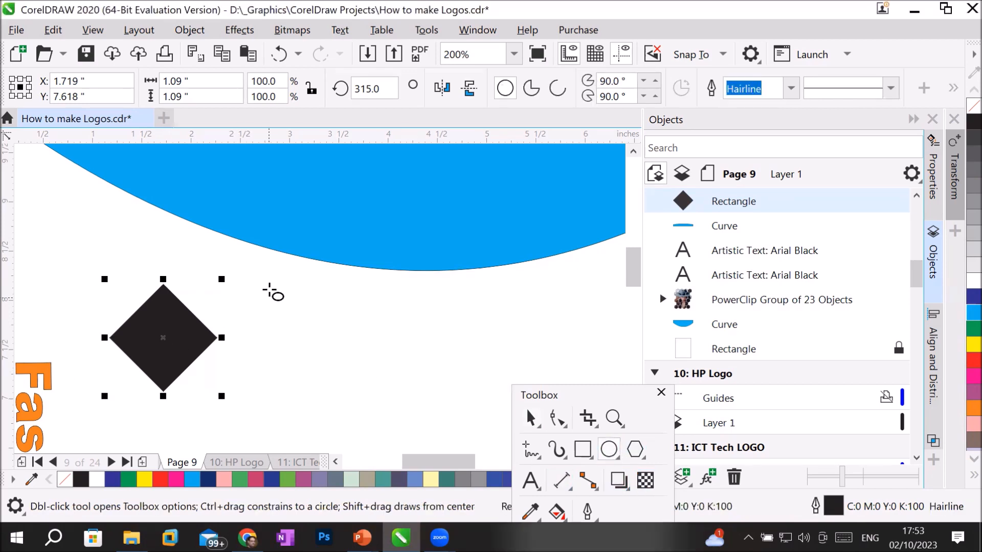
left_click_drag(270, 287, 346, 388)
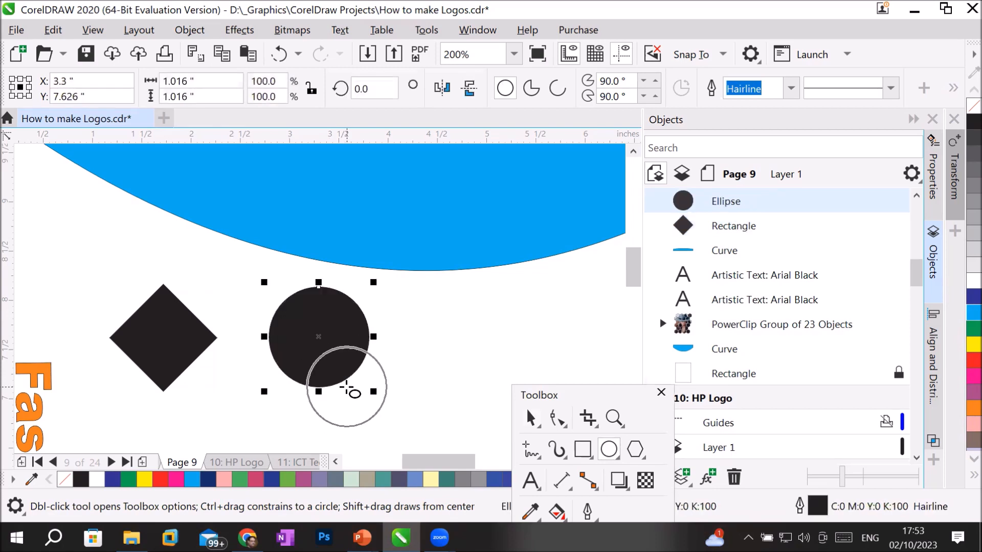
Move the circle against the diamond's right corner and deselect it.
left_click(528, 416)
left_click_drag(339, 347, 286, 345)
left_click(443, 349)
scroll(443, 348, "down", 2)
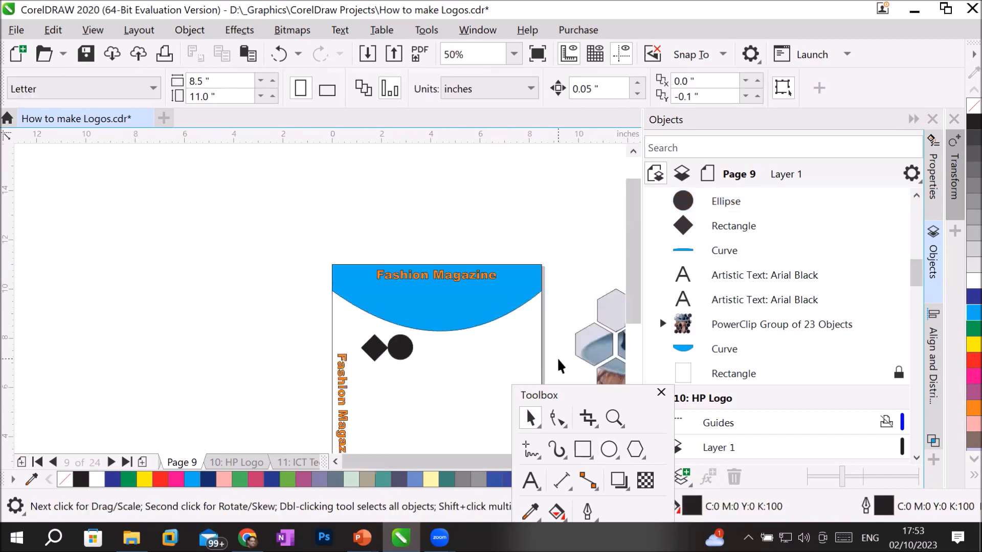
Copy the diamond and circle pair to its right and repeat the copy to form a row of six shapes.
scroll(557, 358, "up", 1)
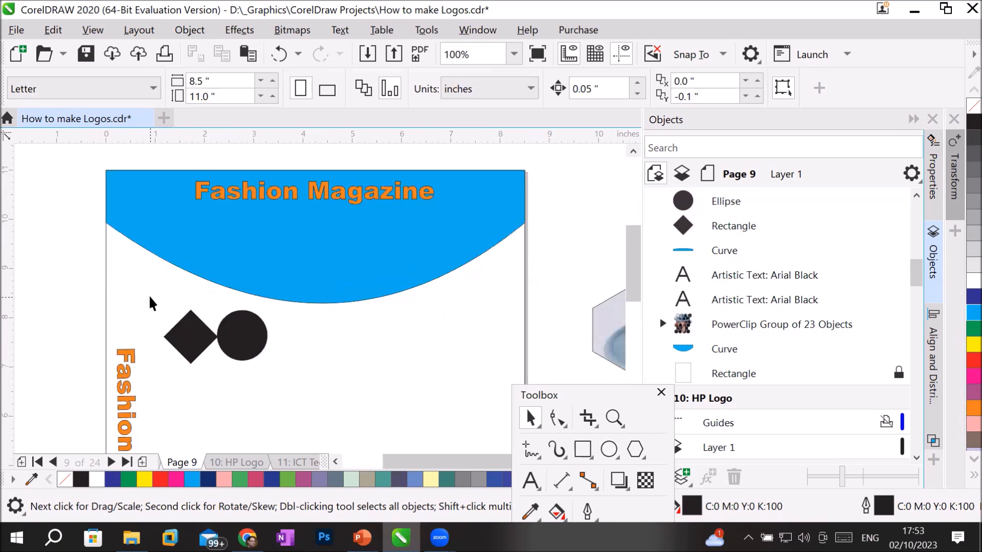
left_click_drag(150, 293, 279, 397)
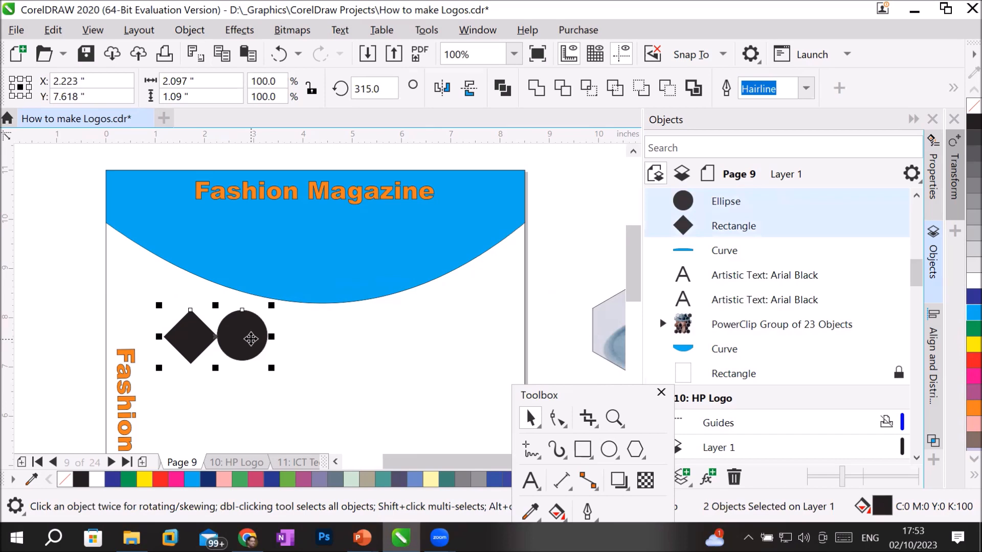
left_click_drag(251, 338, 352, 342)
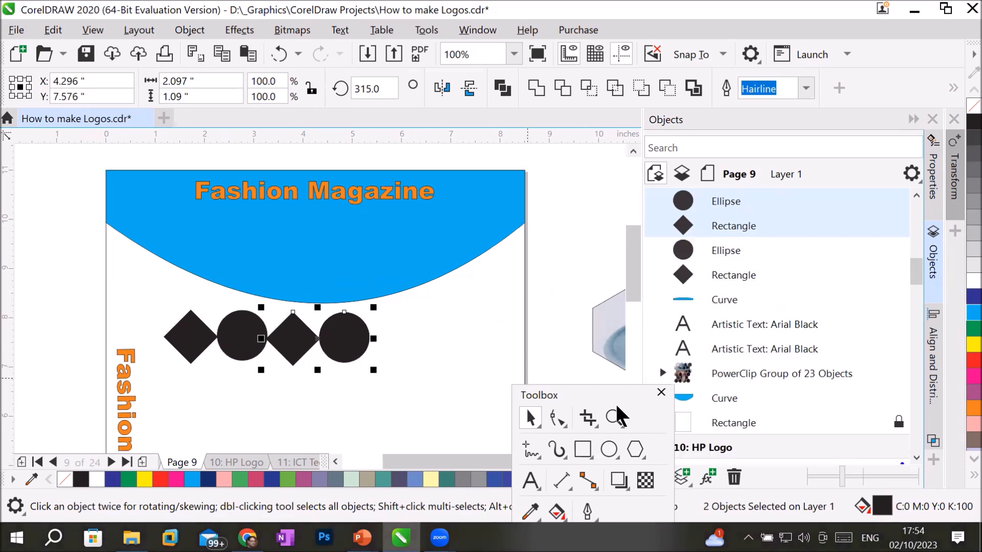
key("ctrl+r")
Copy the whole row of six shapes directly below and repeat the copy four times to make six rows.
left_click_drag(145, 301, 475, 402)
scroll(475, 402, "down", 1)
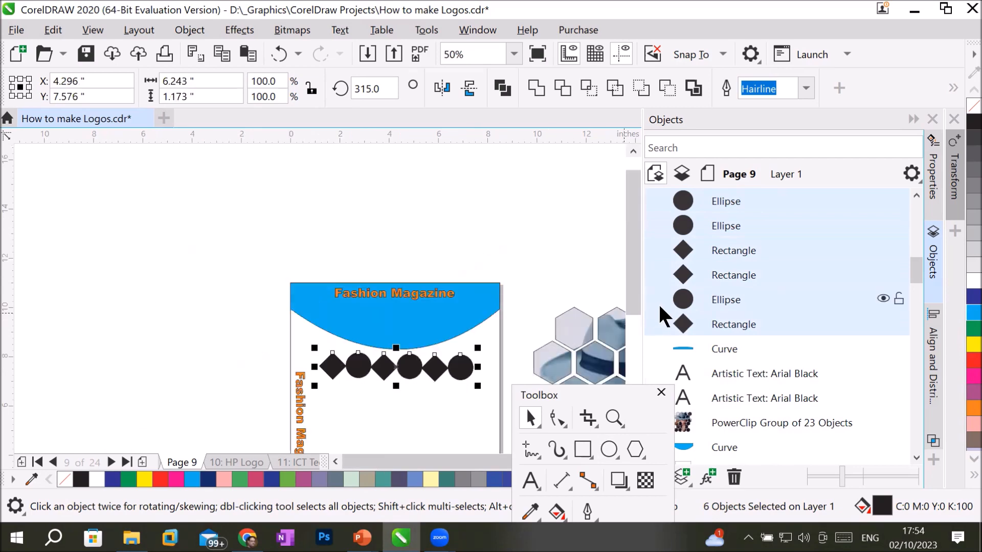
left_click_drag(635, 294, 634, 358)
left_click_drag(435, 239, 439, 268)
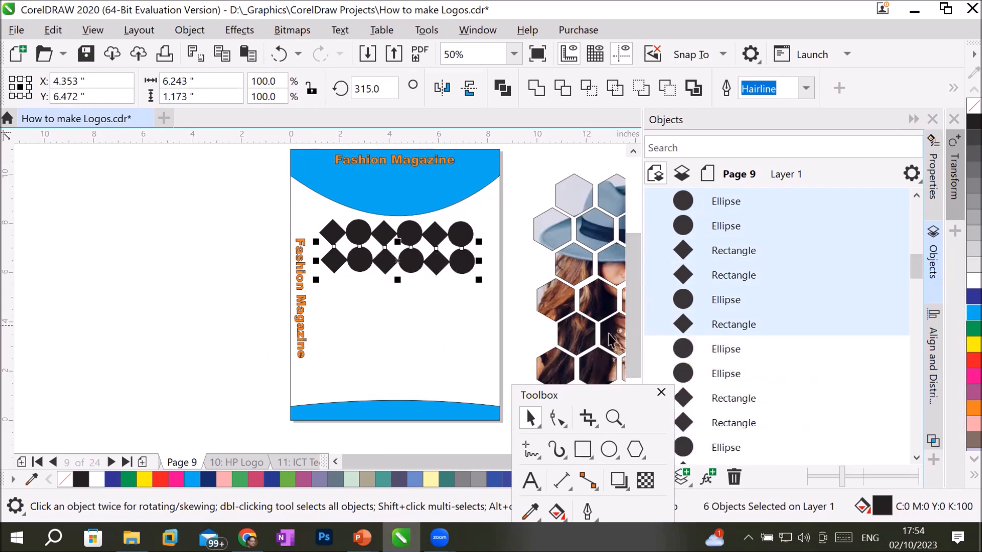
key("ctrl+r")
key("ctrl+r")
key("ctrl+r")
key("ctrl+r")
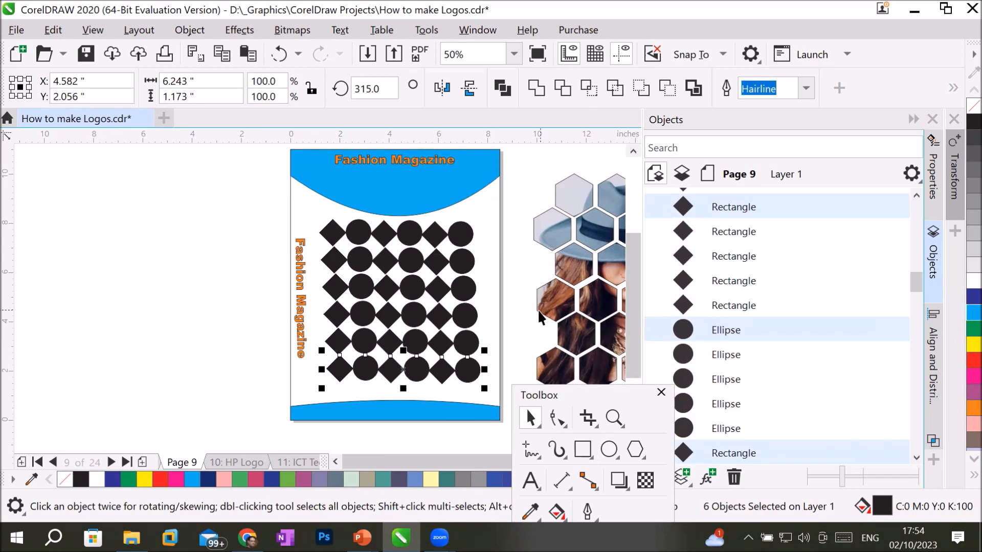
Import the portrait of the woman in a brown hat and pink top, placing it about 5.8 by 8.8 inches to the left of the page.
scroll(538, 309, "up", 1)
scroll(423, 299, "down", 1)
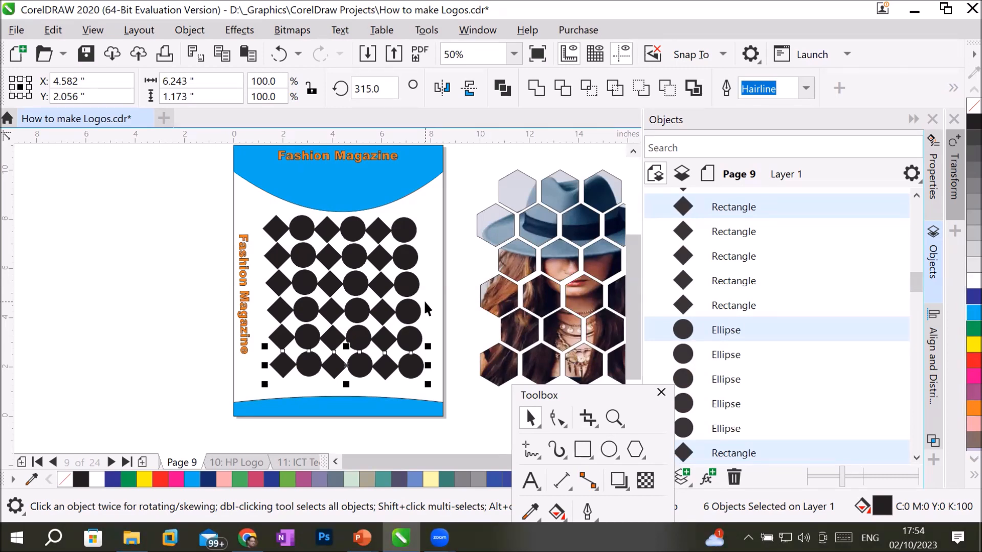
left_click(17, 30)
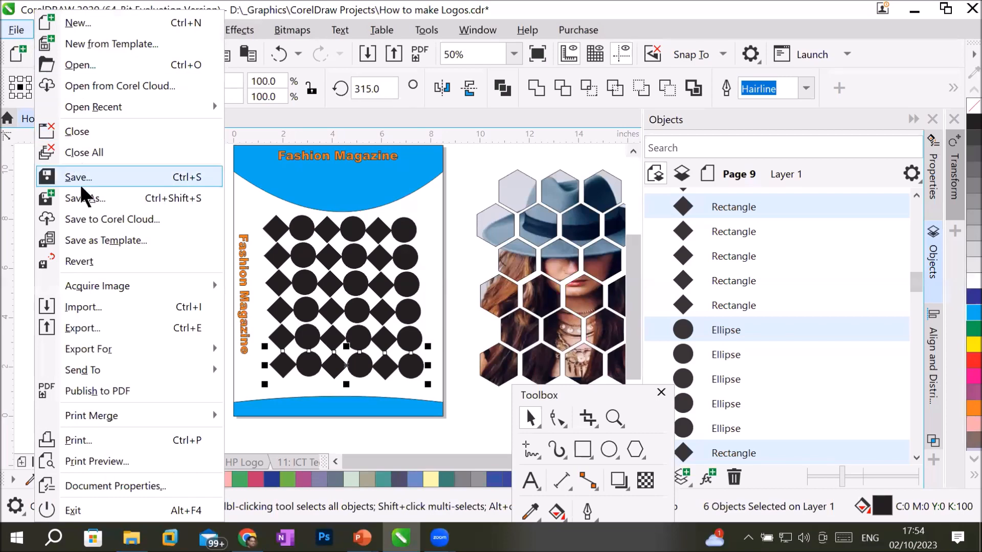
left_click(95, 313)
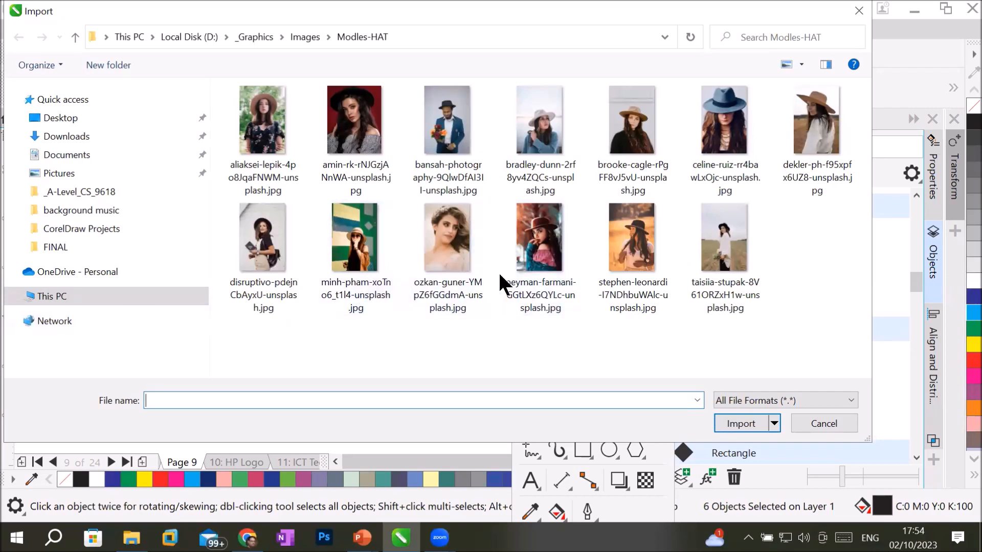
double_click(541, 251)
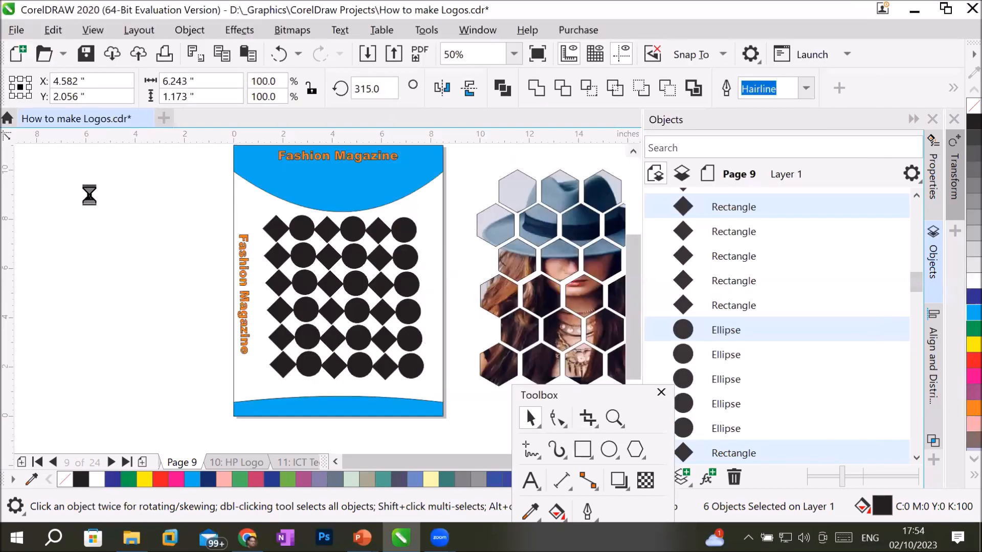
left_click_drag(82, 208, 377, 427)
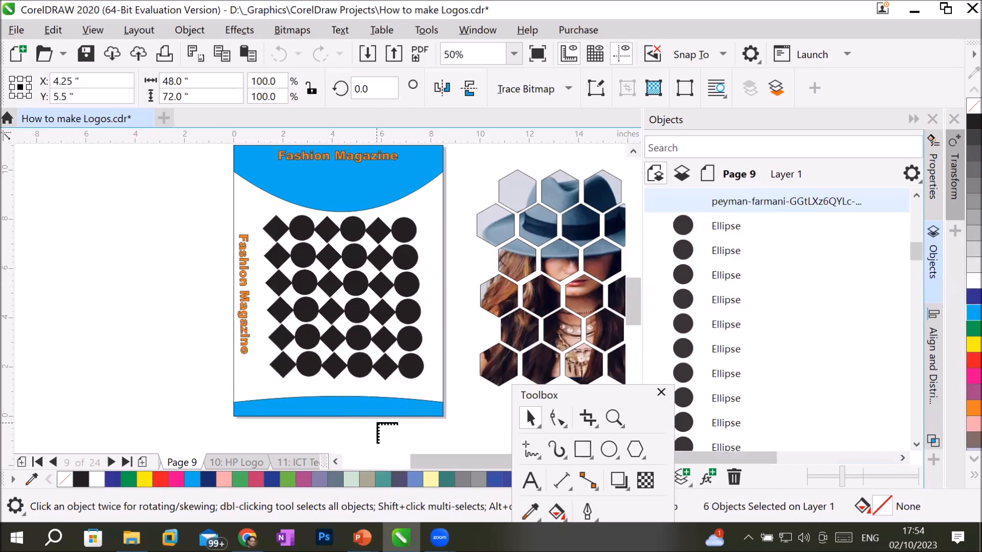
left_click_drag(176, 344, 163, 310)
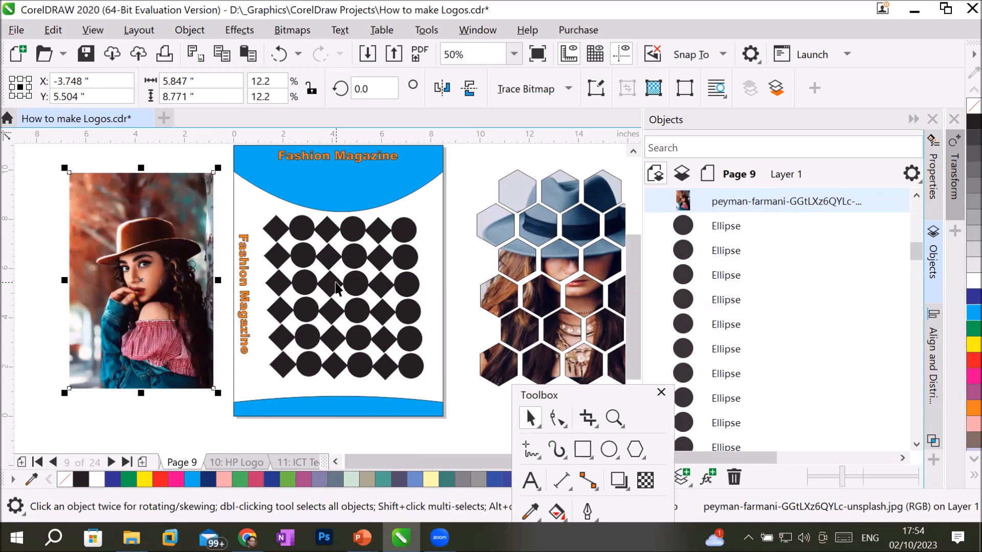
Select all the diamonds and circles of the grid in the object list, from the first ellipse through the last rectangle above the curve.
left_click(733, 226)
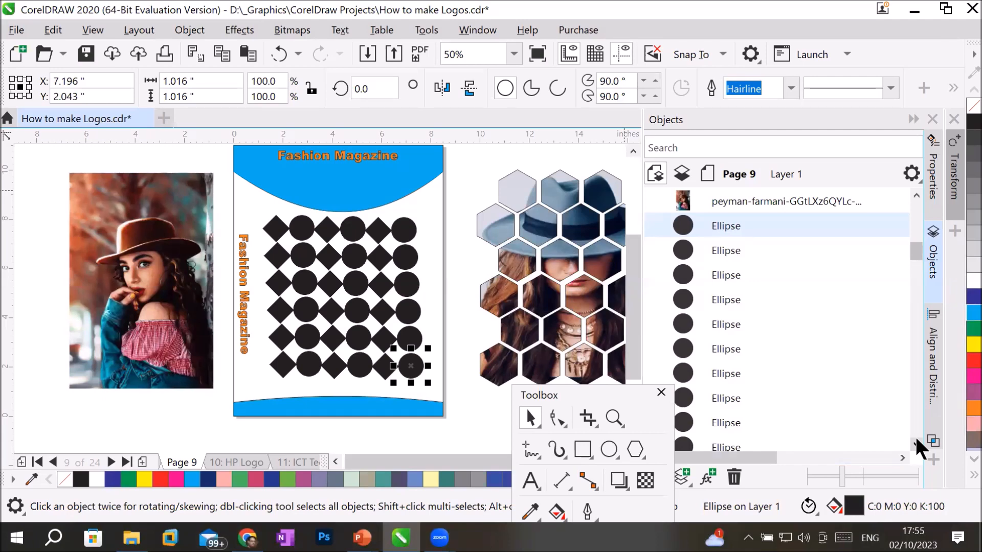
left_click(915, 440)
left_click_drag(915, 441, 916, 438)
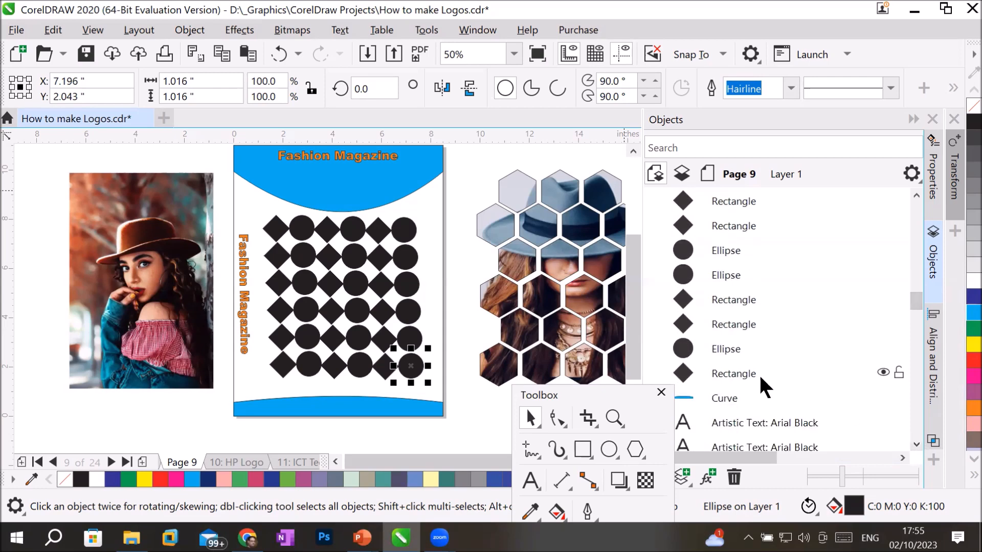
left_click(739, 372, "shift")
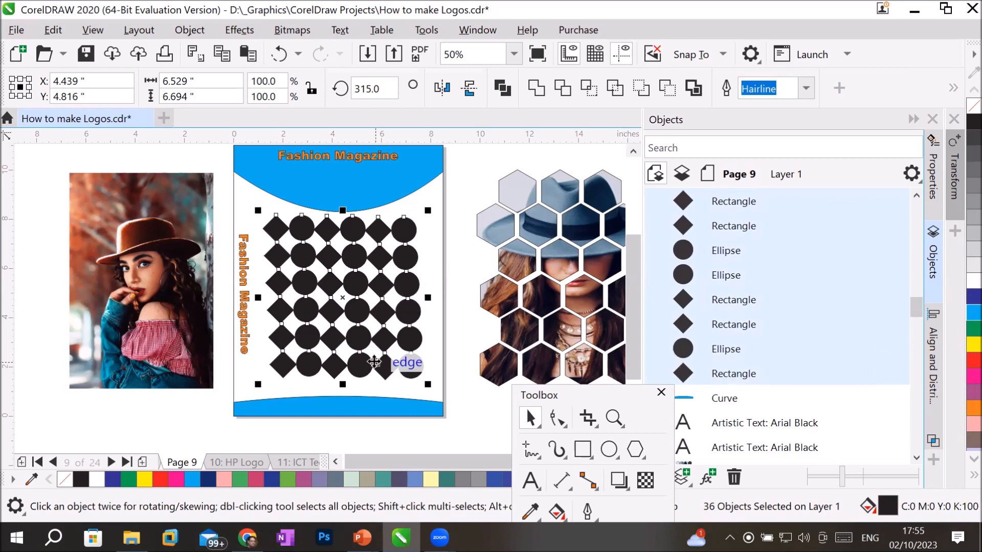
scroll(382, 358, "up", 2)
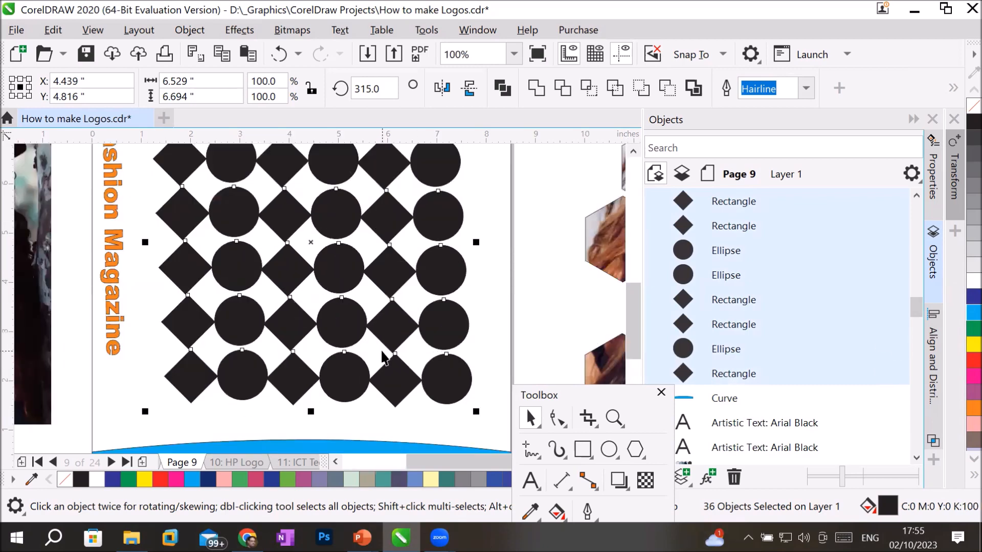
scroll(381, 353, "down", 2)
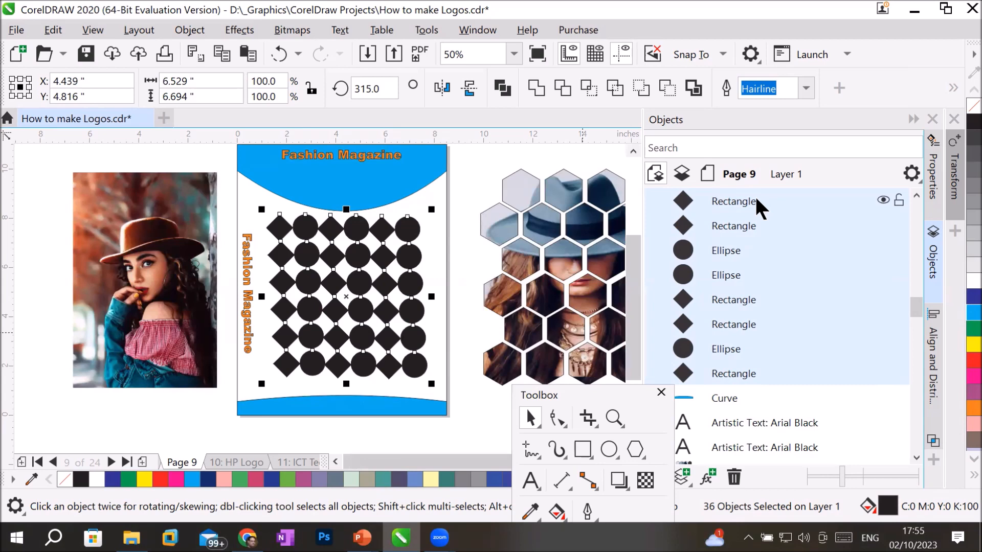
Remove the first and third ellipses in the Layer 1 object list from the selection of grid shapes.
left_click(915, 193)
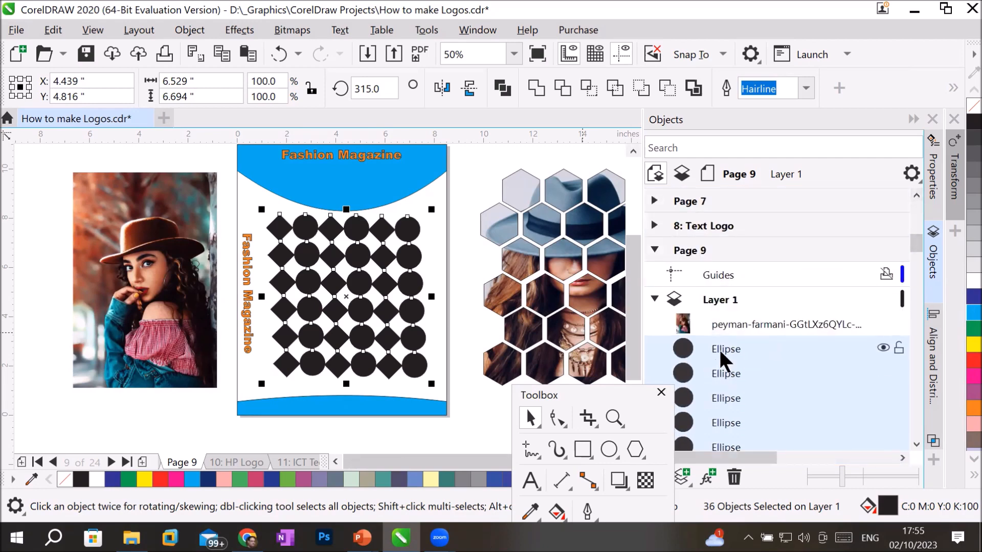
left_click(735, 347, "ctrl")
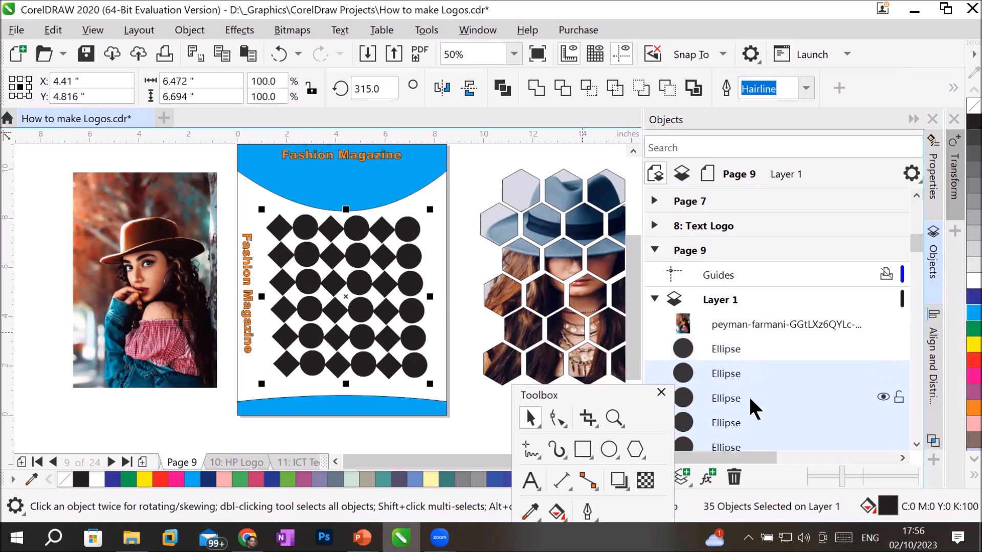
left_click(749, 397, "ctrl")
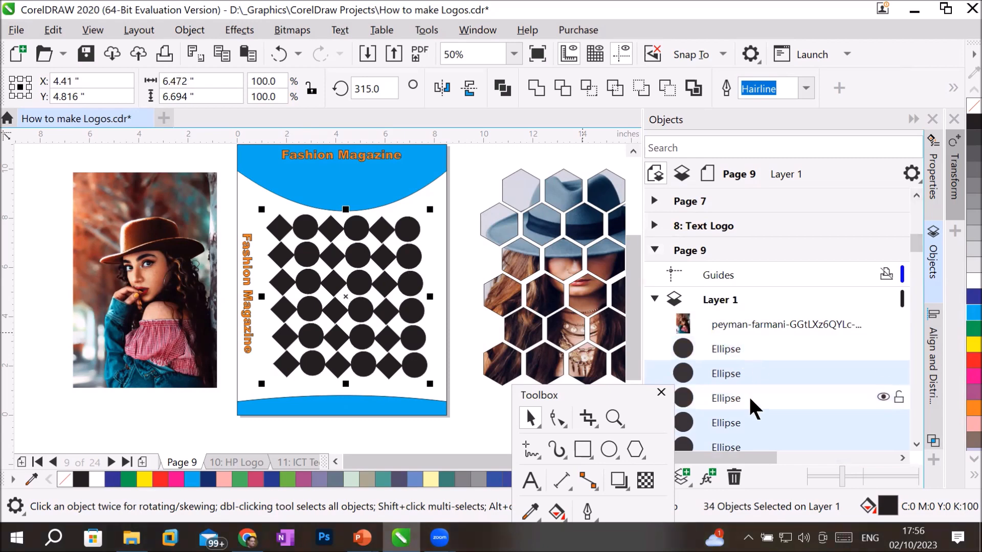
left_click(917, 441)
left_click(916, 441)
left_click(917, 441)
left_click(916, 441)
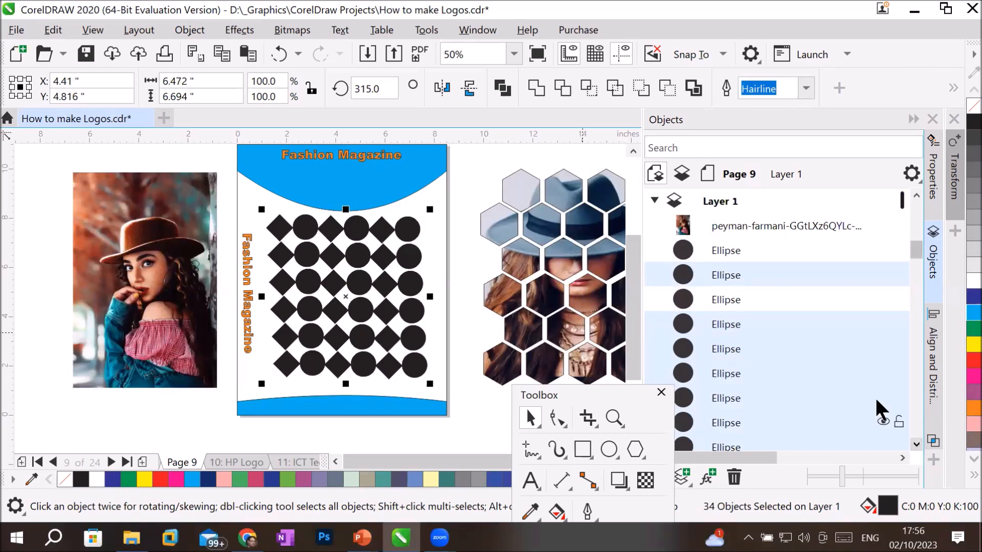
Remove every other ellipse in the first run of ellipses on Layer 1 from the current selection.
left_click(713, 342, "ctrl")
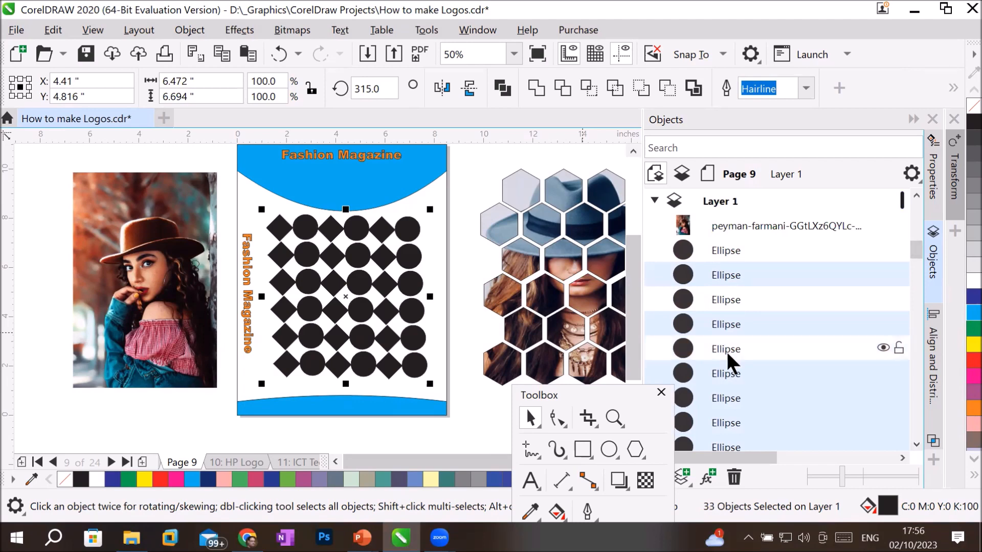
left_click(723, 398, "ctrl")
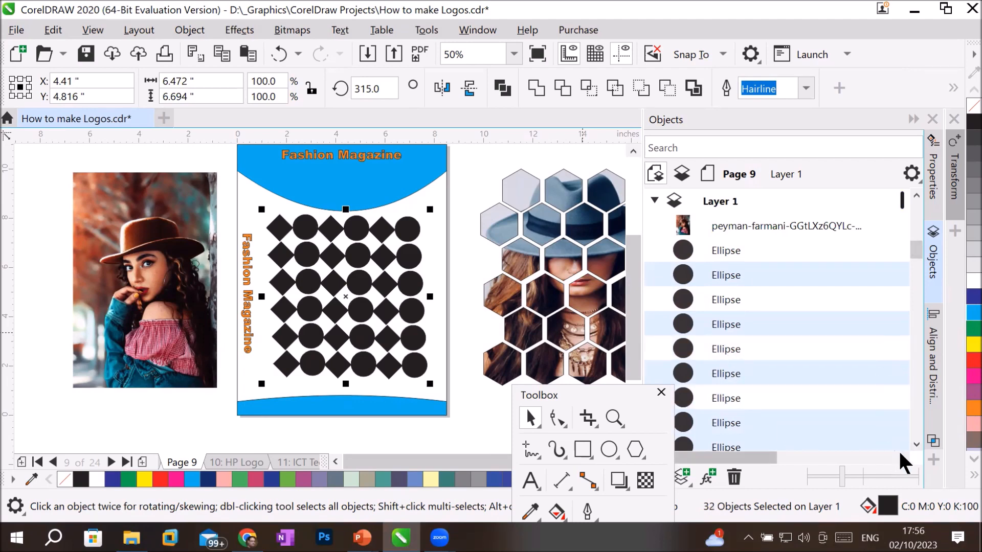
left_click(917, 444)
left_click(916, 445)
left_click(916, 445)
left_click(916, 444)
left_click(916, 444)
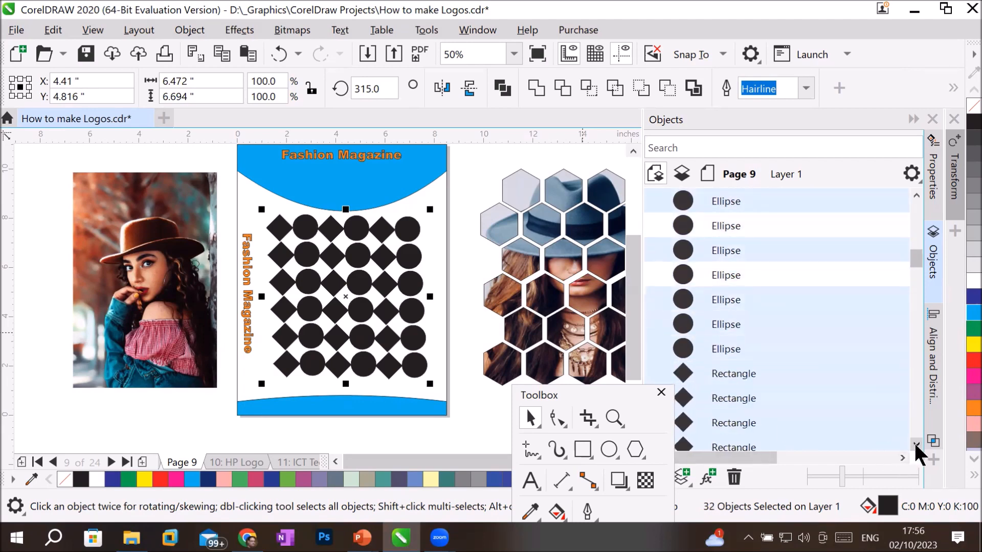
left_click(717, 322, "ctrl")
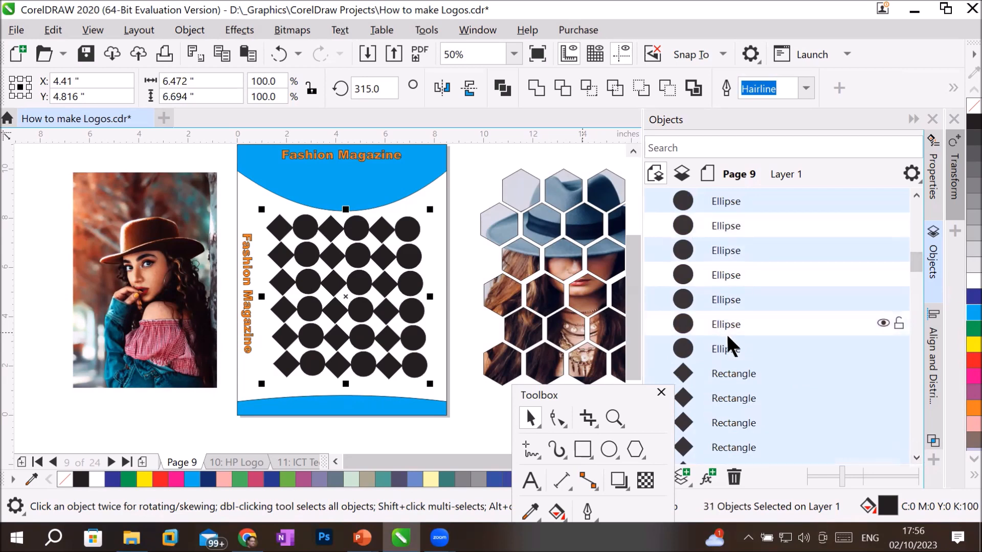
Remove every other rectangle in the run following the first ellipses from the selection.
left_click(733, 371, "ctrl")
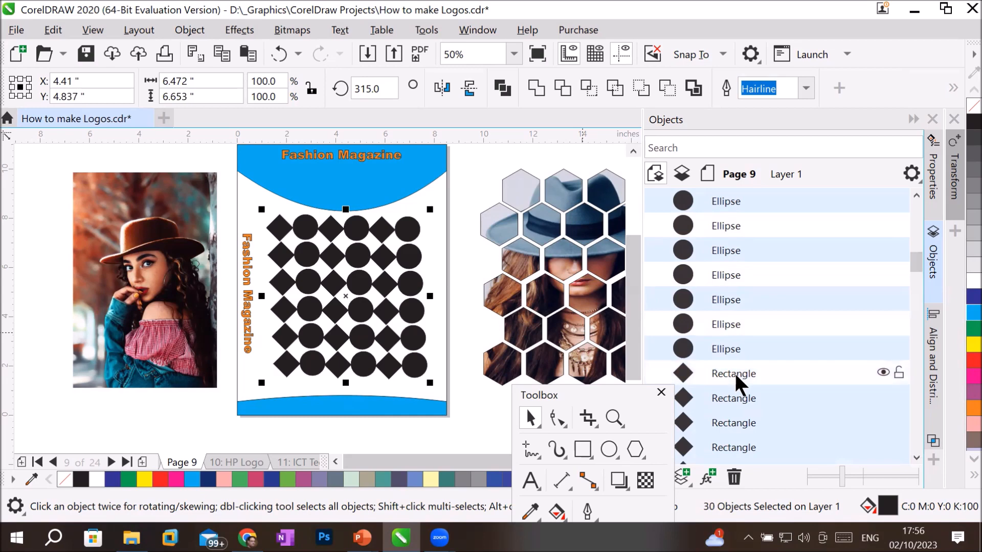
left_click(729, 420, "ctrl")
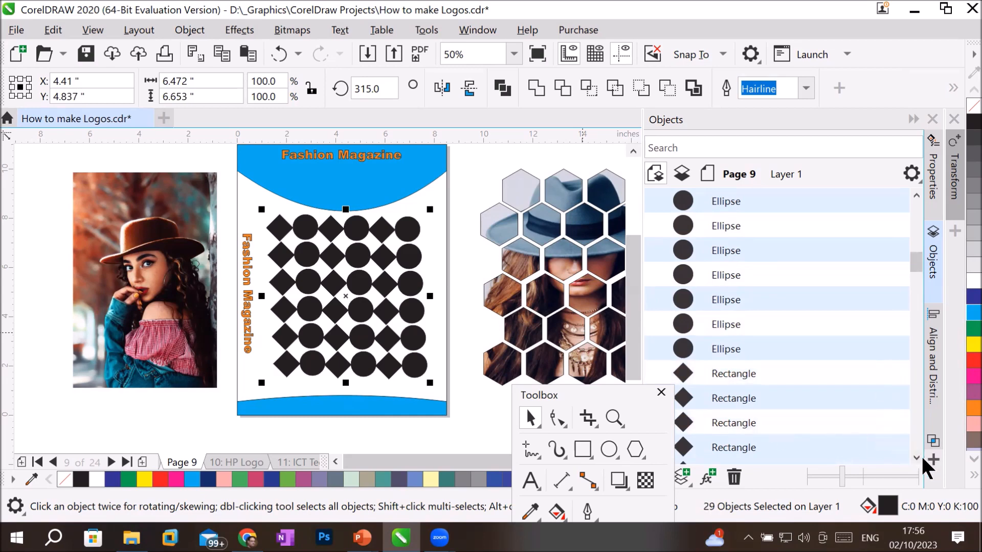
left_click(917, 456)
left_click(916, 457)
left_click(916, 457)
left_click(916, 457)
left_click(916, 457)
left_click(916, 457)
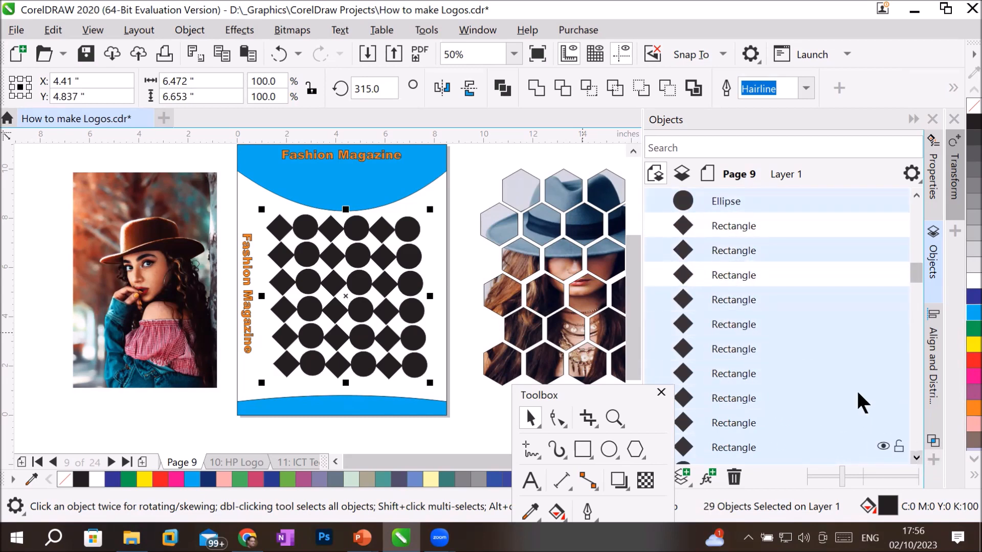
left_click(729, 322, "ctrl")
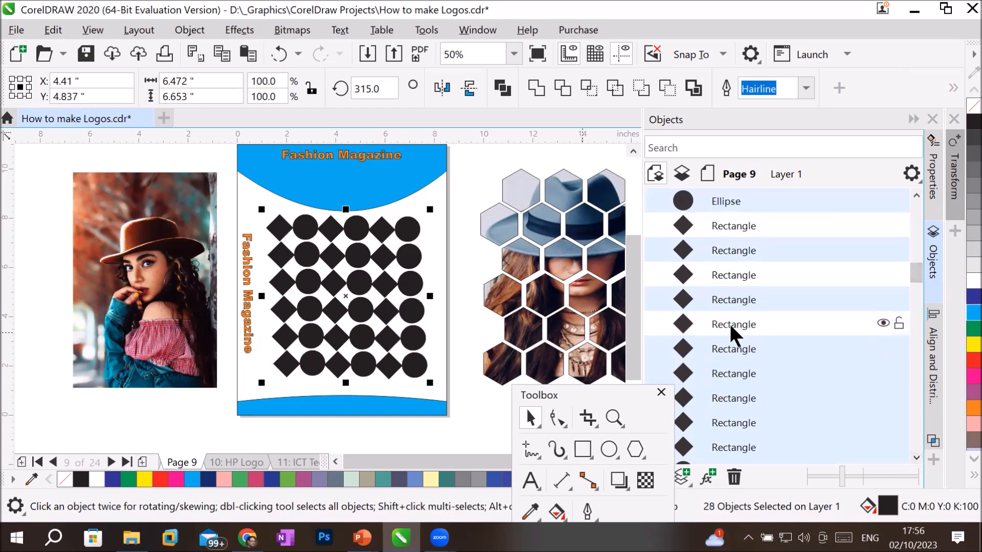
left_click(742, 368, "ctrl")
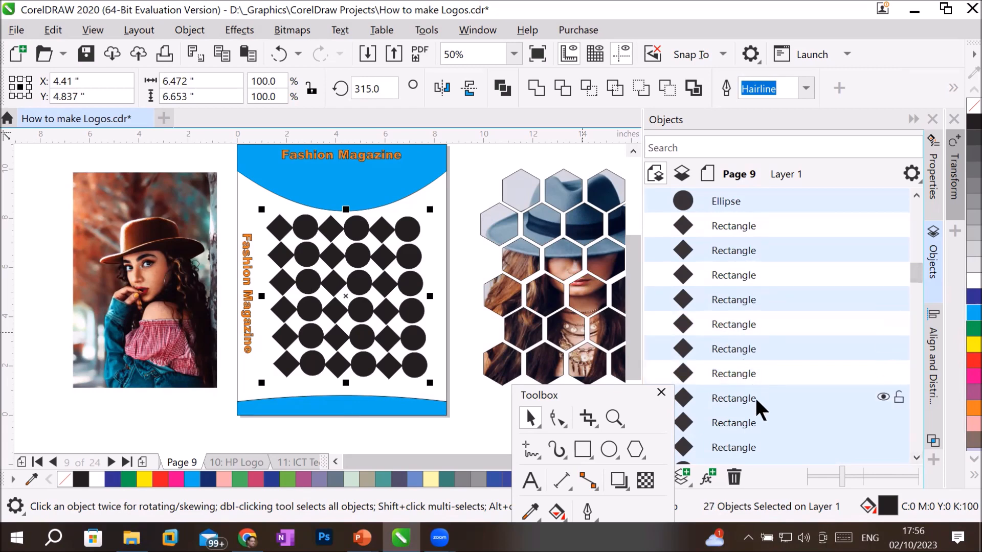
left_click(750, 429, "ctrl")
Remove the first, third and fifth ellipses of the next run of ellipses from the selection.
scroll(916, 452, "down", 6)
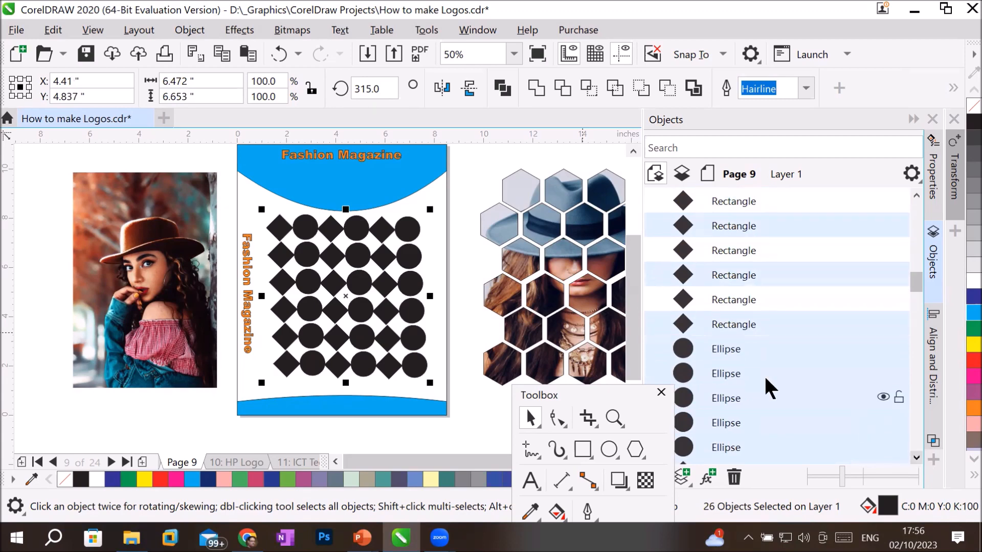
left_click(726, 349, "ctrl")
left_click(741, 399, "ctrl")
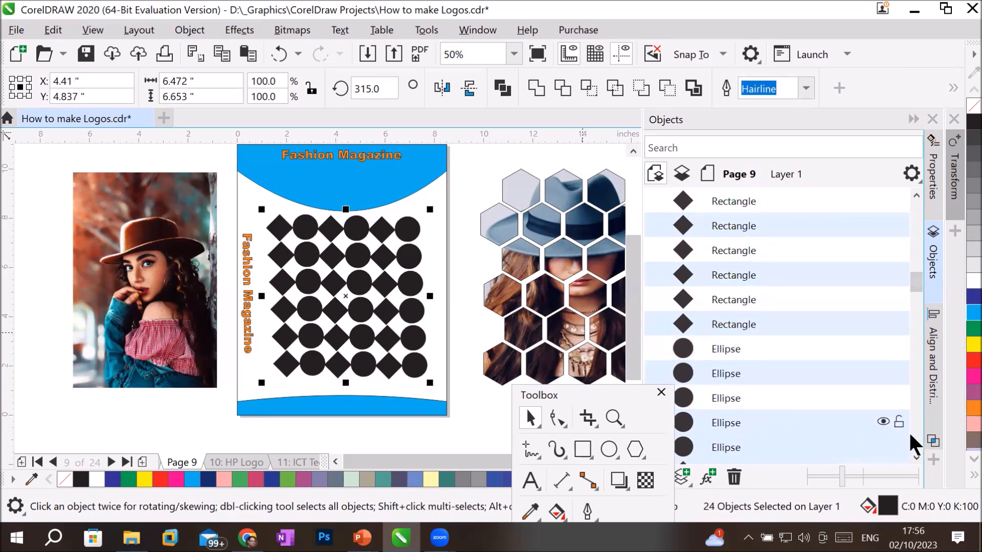
scroll(913, 453, "down", 6)
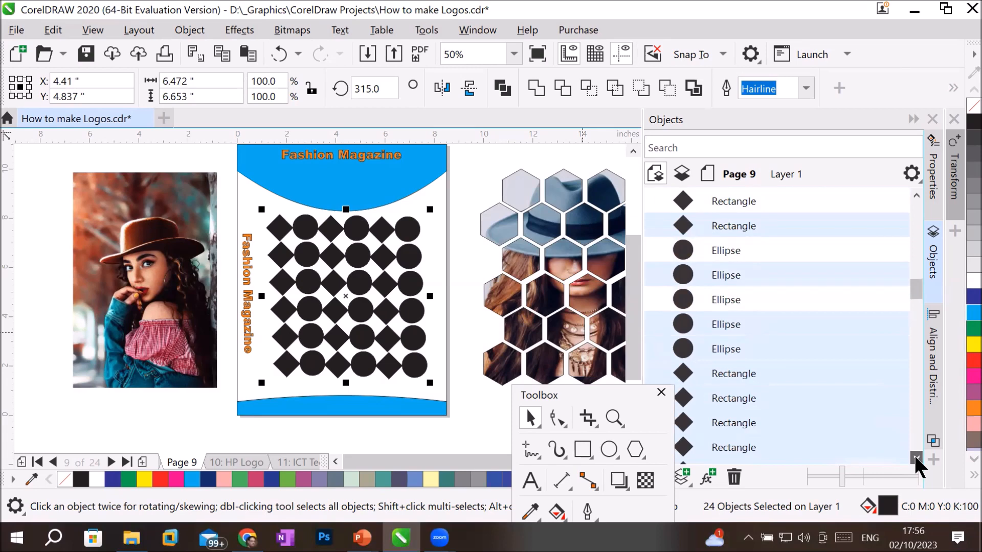
left_click(740, 296, "ctrl")
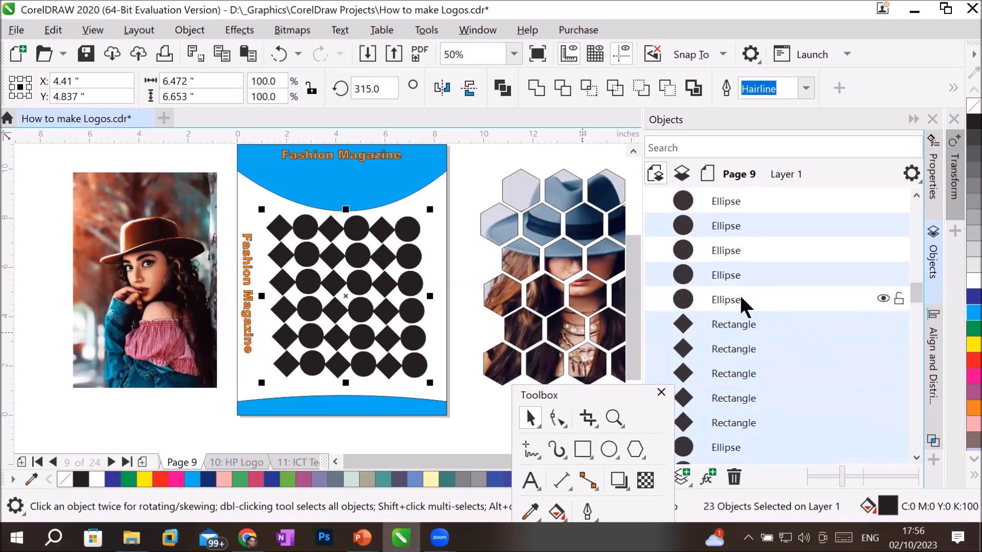
Remove every other remaining rectangle and ellipse, down to the last shape above the bottom curve, from the selection.
left_click(740, 347, "ctrl")
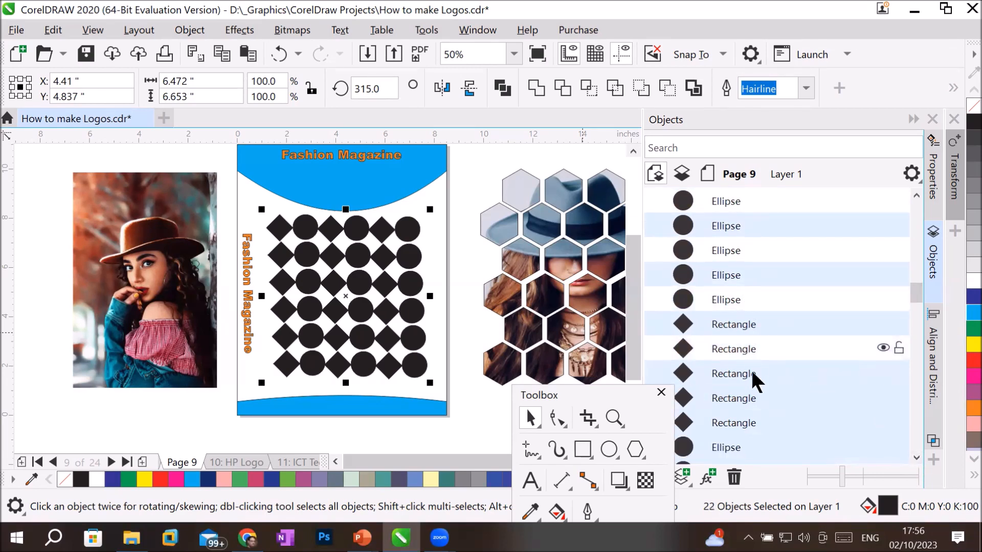
left_click(747, 400, "ctrl")
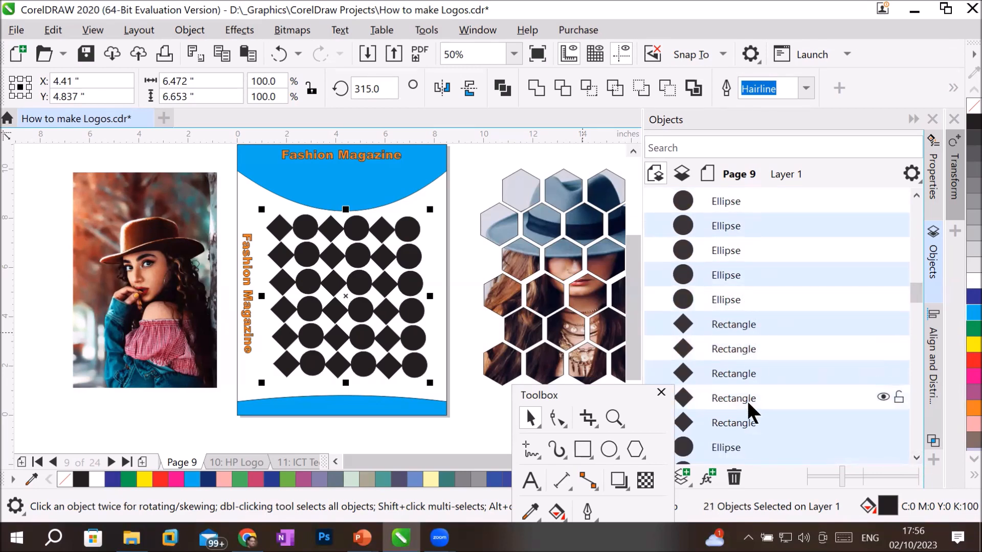
left_click(740, 443, "ctrl")
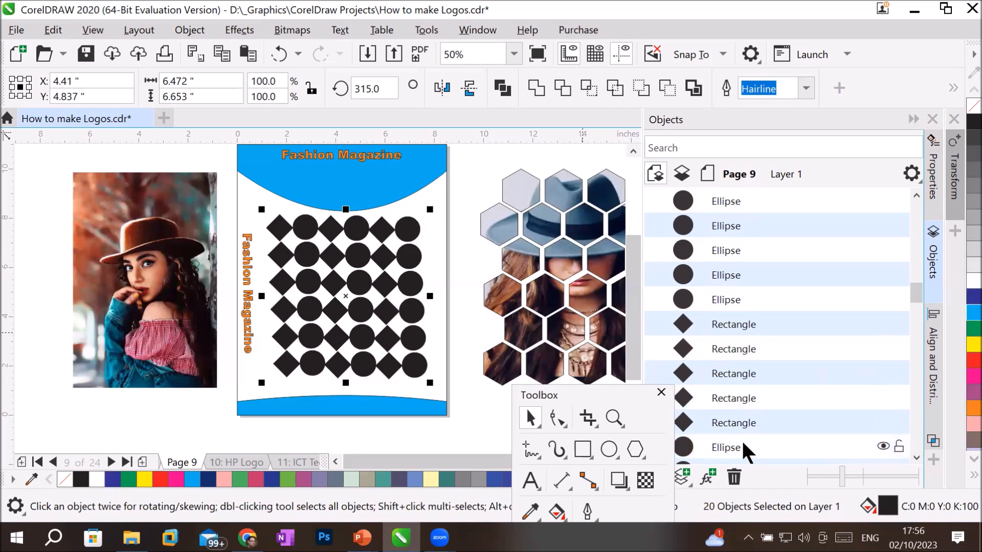
left_click(913, 455)
left_click(913, 454)
left_click(913, 455)
left_click(913, 454)
left_click(913, 454)
left_click(913, 454)
left_click(913, 455)
left_click(913, 455)
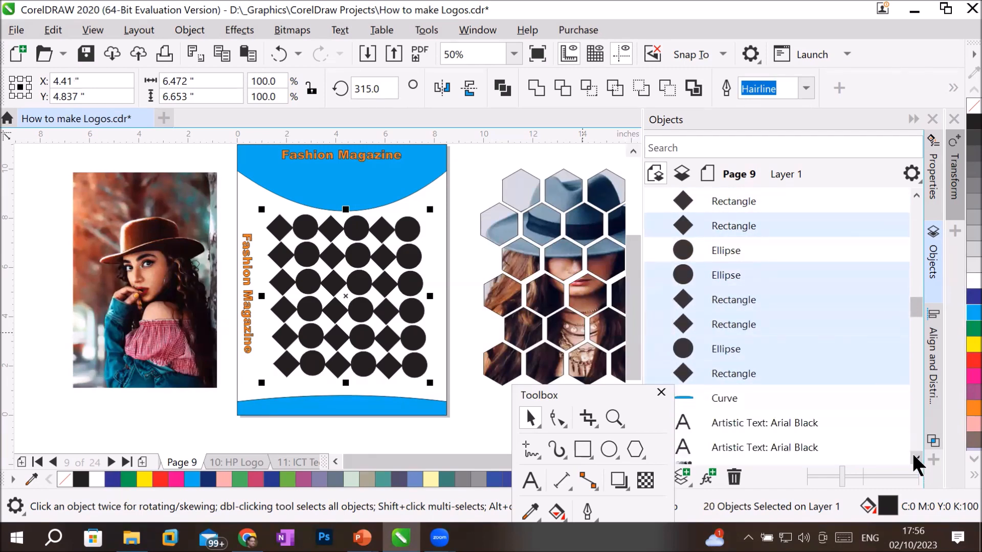
left_click(749, 300, "ctrl")
left_click(760, 342, "ctrl")
key("ctrl")
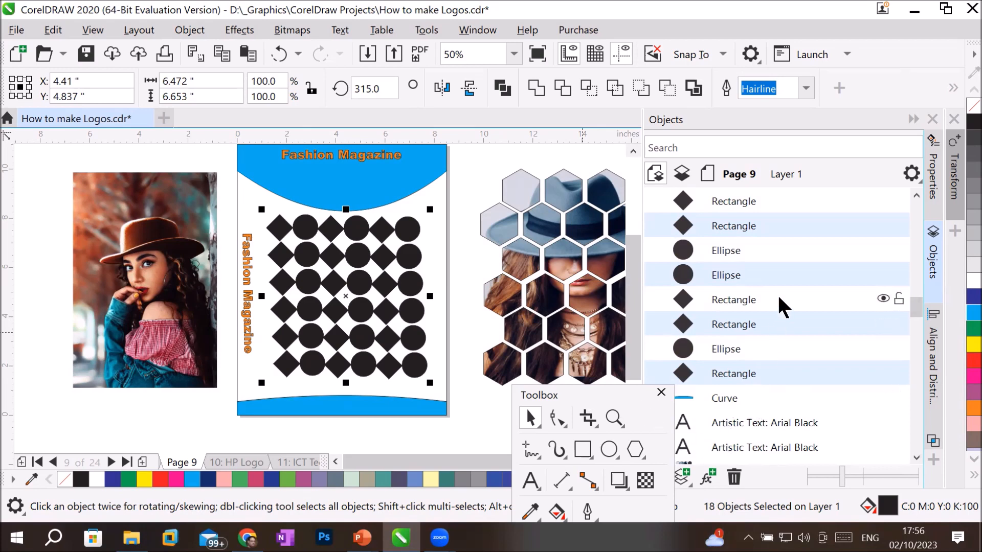
scroll(780, 294, "up", 2)
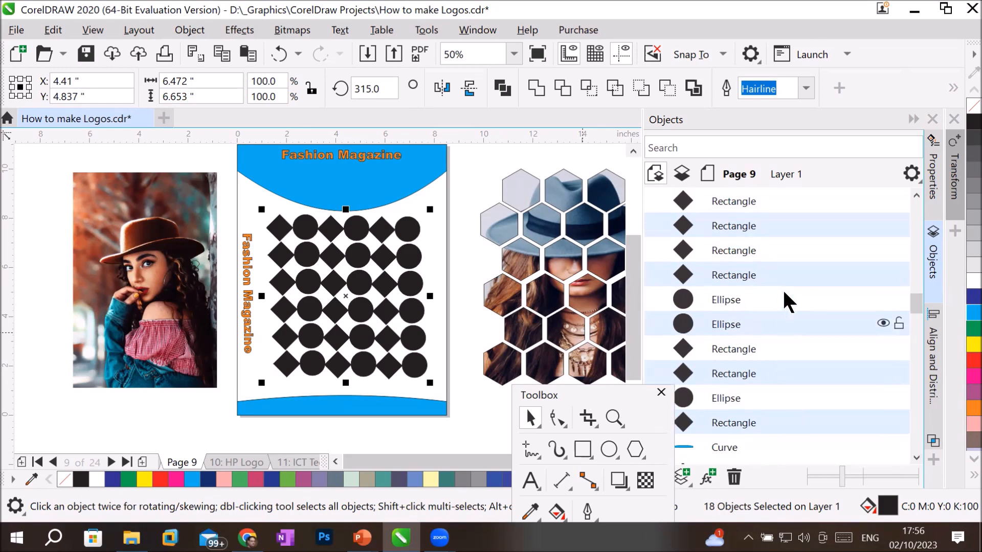
Fill the selected circles and diamonds with yellow.
left_click(962, 347)
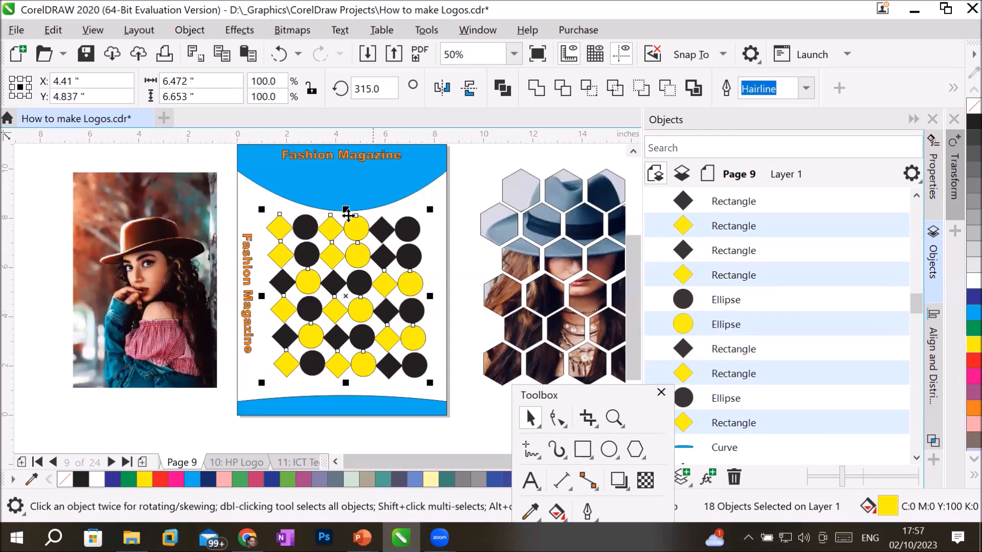
scroll(280, 224, "up", 2)
scroll(281, 224, "down", 2)
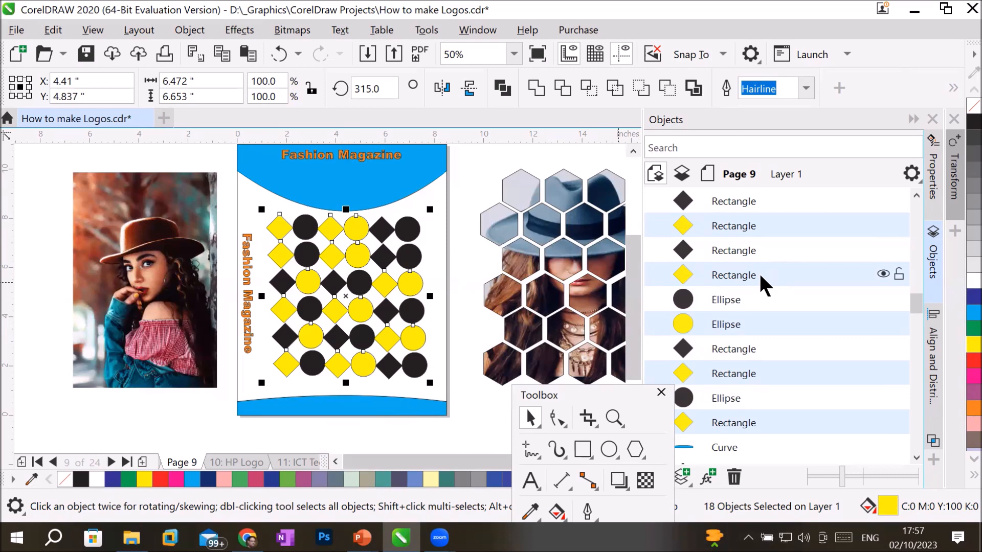
Fill the selected circles and diamonds with red and combine them into a single curve.
left_click(965, 360)
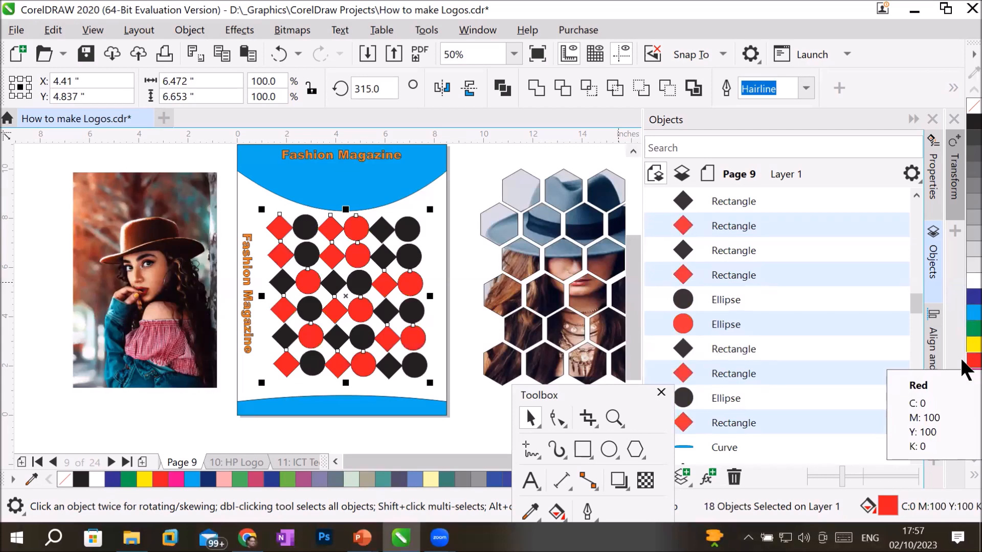
right_click(359, 227)
left_click(445, 75)
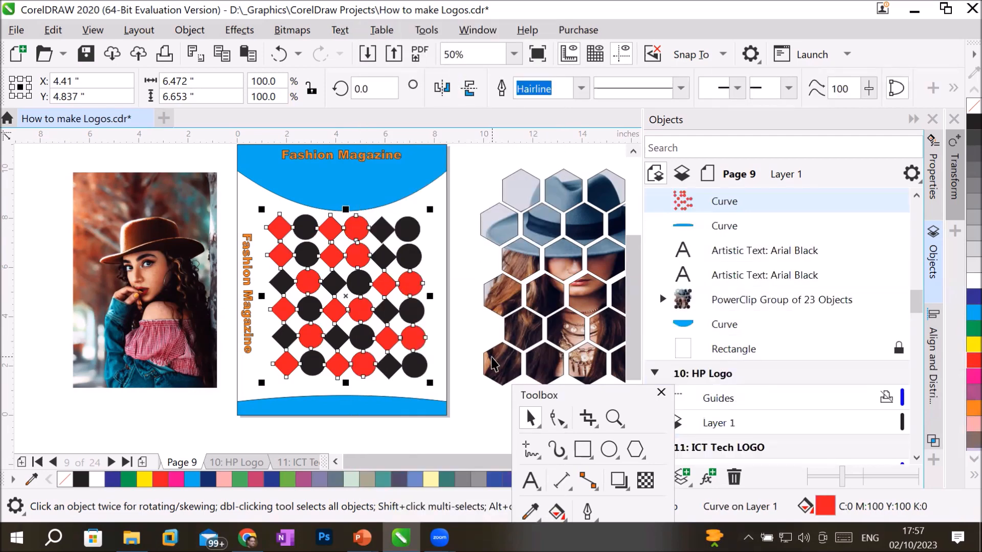
PowerClip the photo of the woman in the brown hat inside the red combined curve and set its contents to Stretch to Fill.
left_click(140, 232)
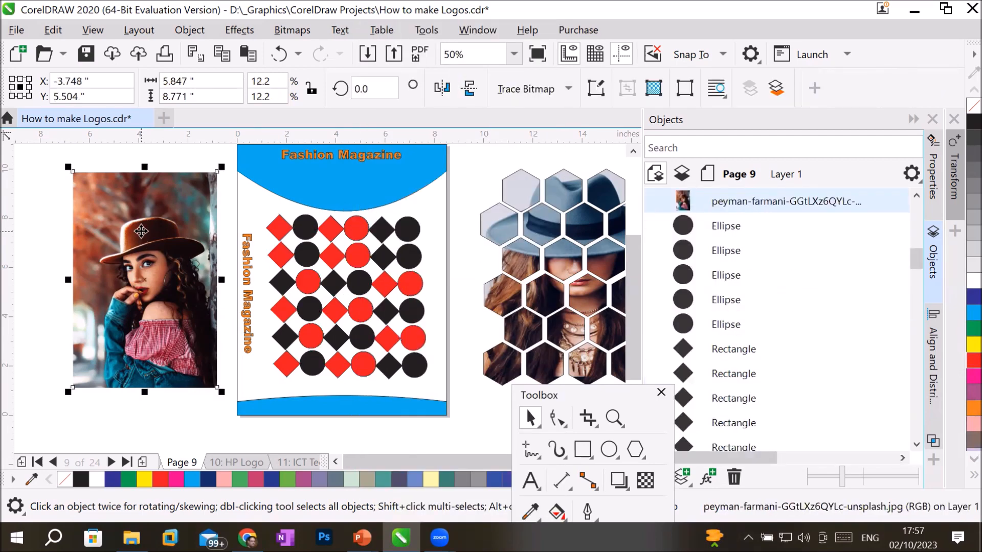
right_click(141, 232)
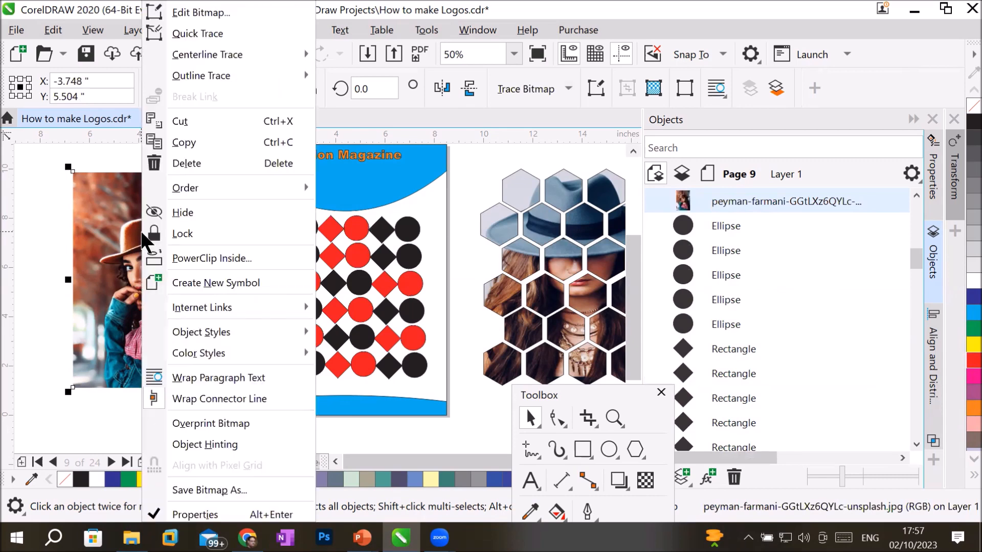
left_click(264, 263)
left_click(350, 231)
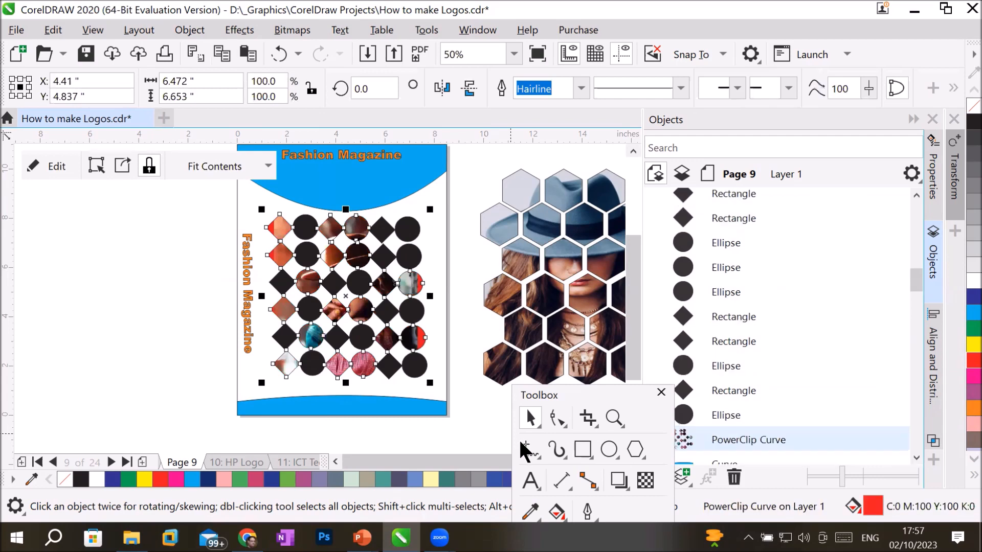
left_click(266, 164)
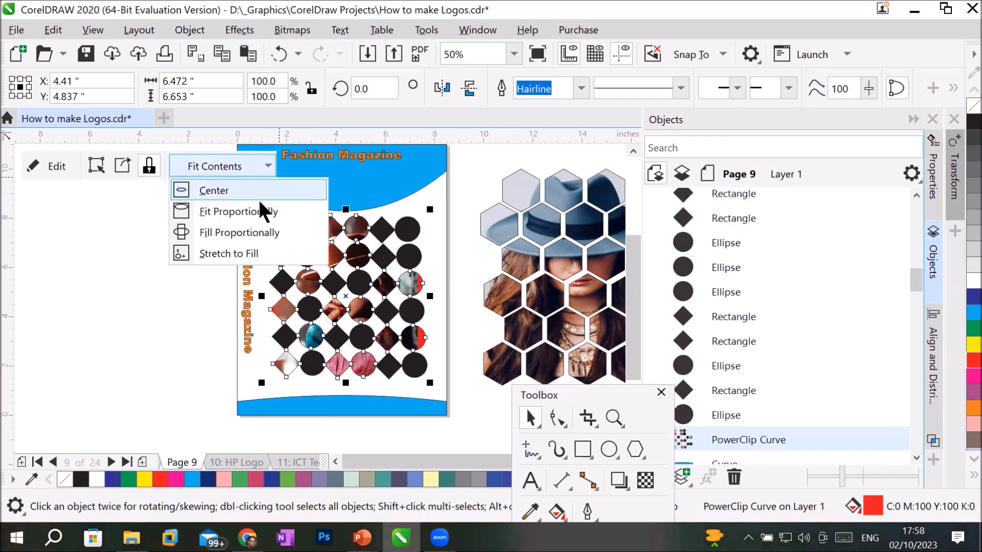
left_click(225, 253)
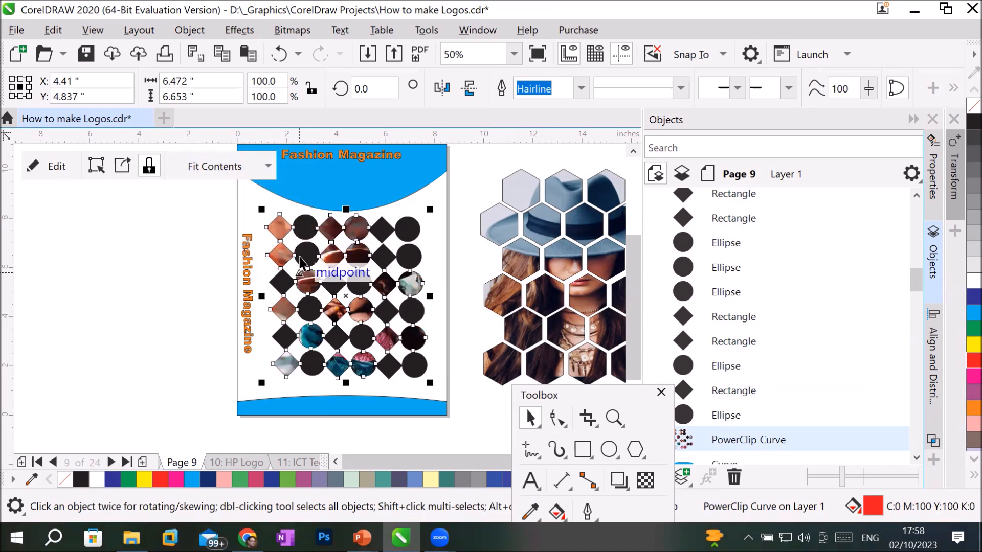
Examine up close how the photo fills the clipped circles and diamonds across the grid.
scroll(307, 256, "up", 2)
scroll(330, 345, "up", 1)
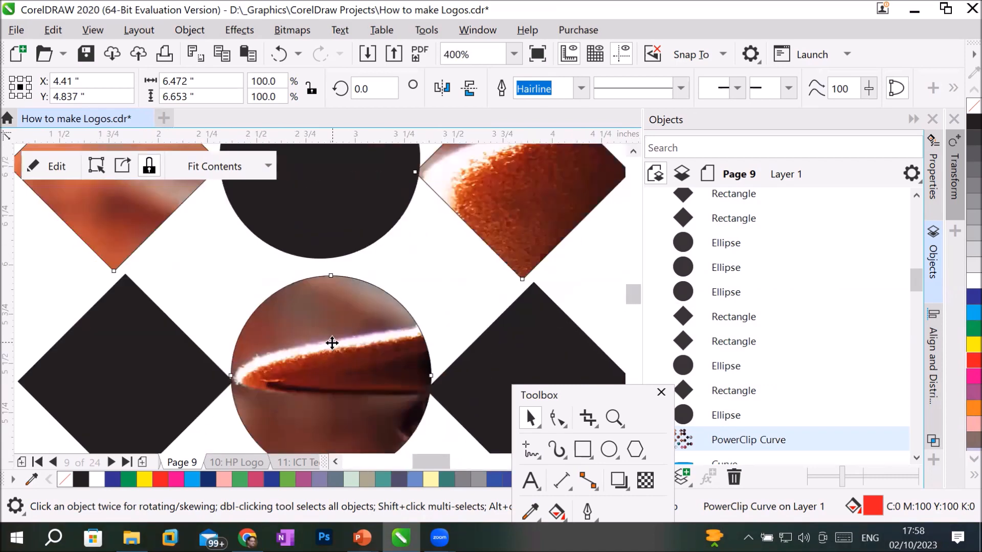
scroll(499, 335, "up", 2)
scroll(500, 335, "down", 3)
scroll(499, 336, "down", 3)
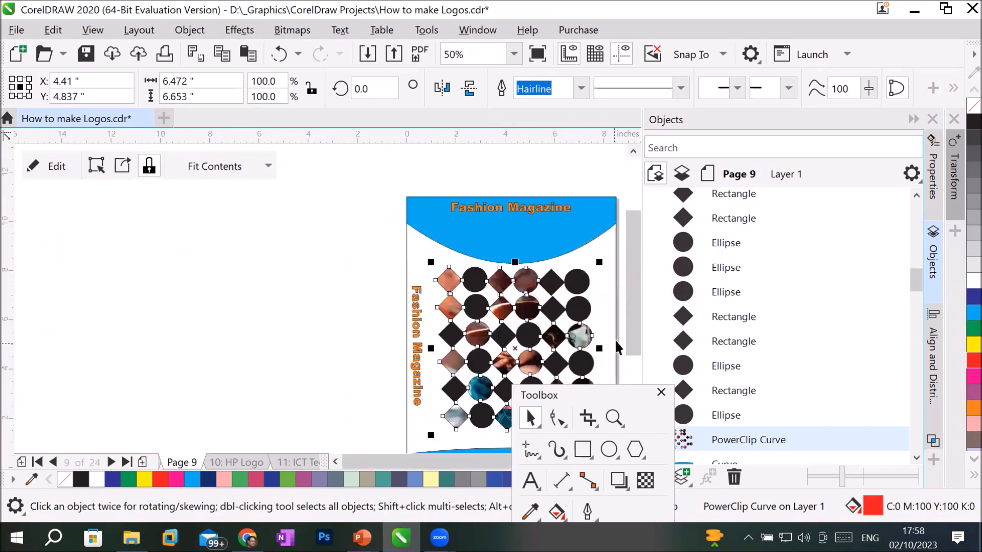
scroll(615, 339, "up", 2)
scroll(395, 304, "up", 2)
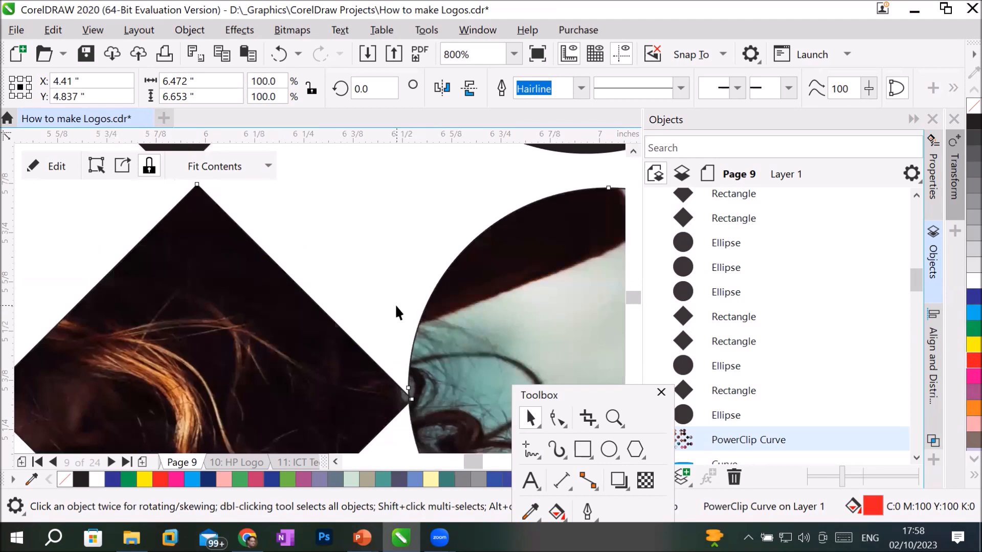
scroll(408, 305, "down", 2)
scroll(367, 394, "up", 2)
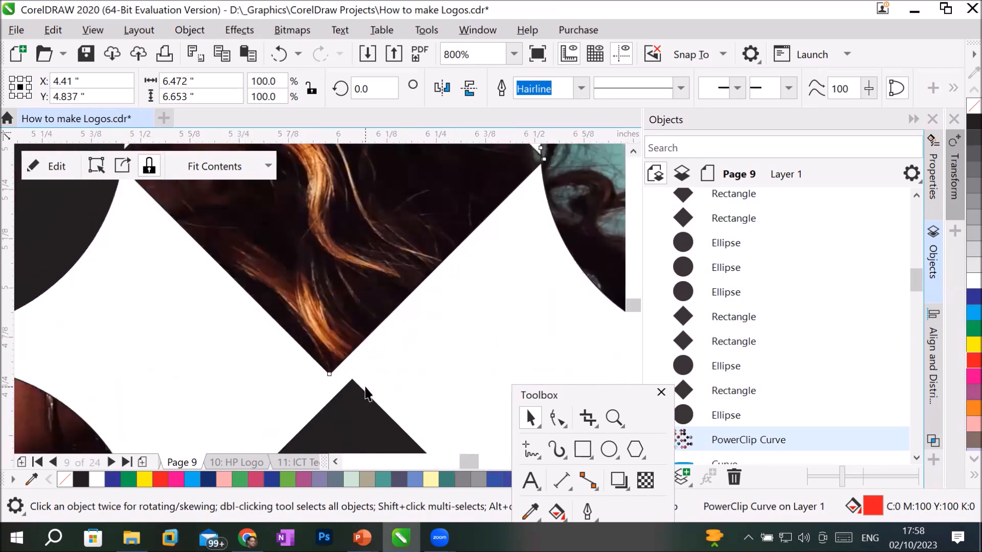
scroll(367, 394, "down", 2)
scroll(367, 393, "down", 2)
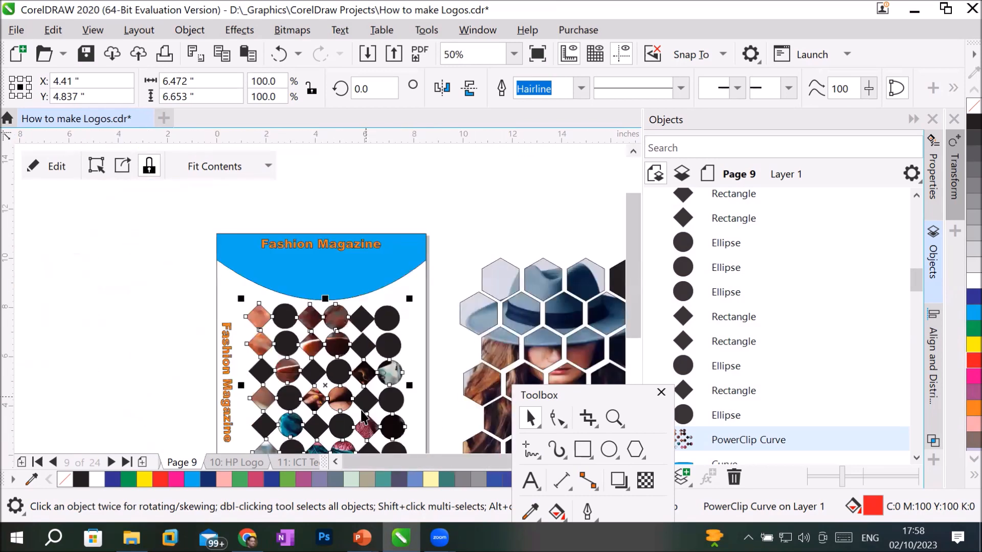
scroll(312, 410, "up", 1)
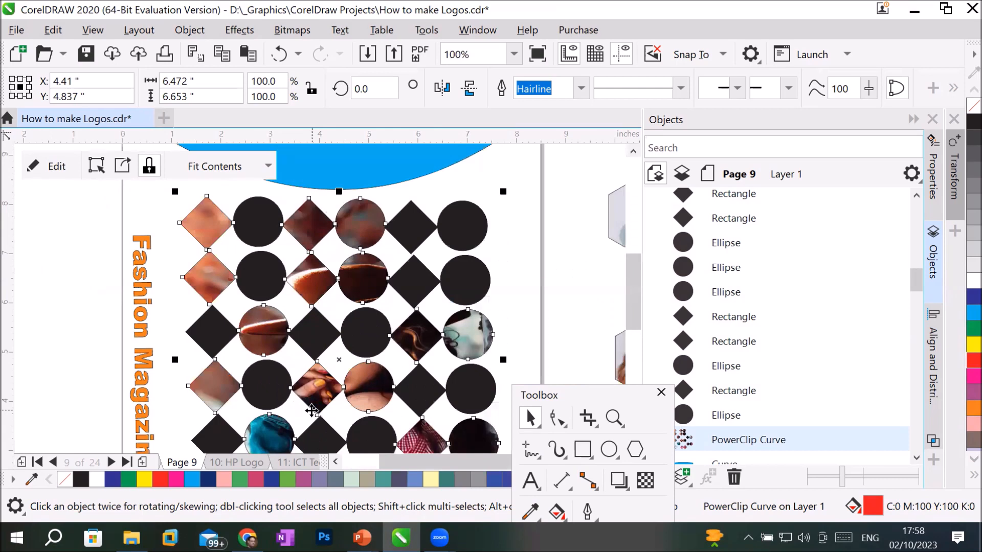
scroll(312, 410, "up", 1)
scroll(312, 410, "down", 1)
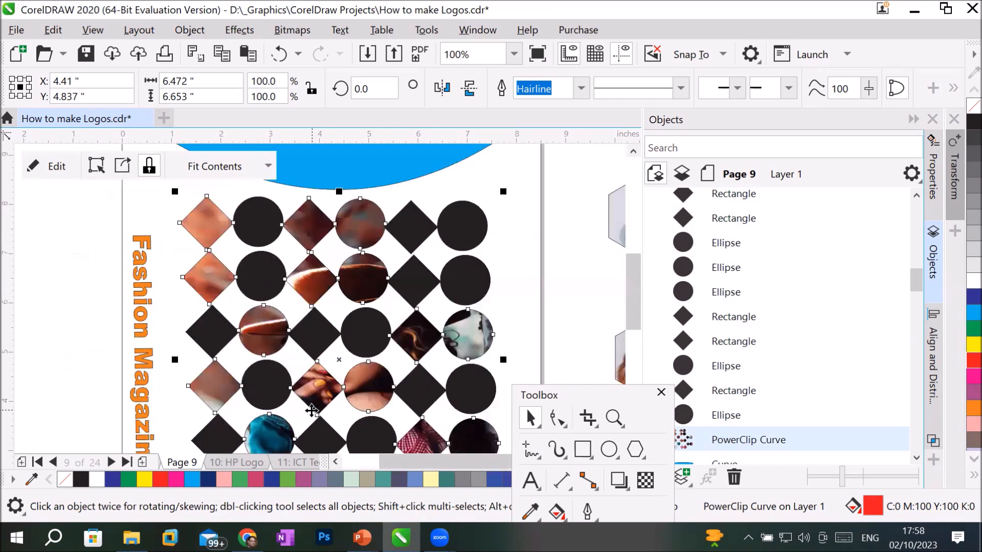
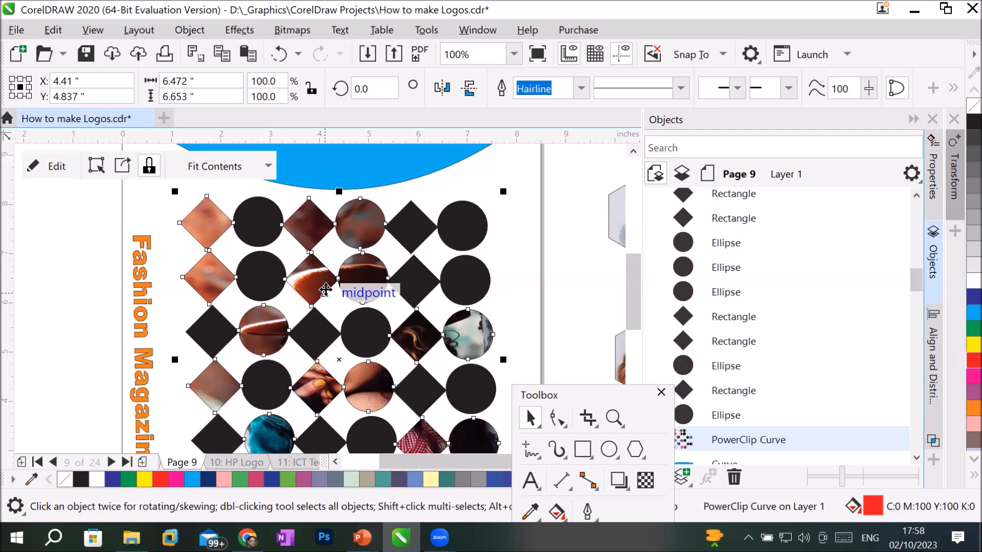
Shrink the photo inside the PowerClip to about 3.34 × 3.44 inches, and enlarge it again to about 6.76 × 6.95 inches.
scroll(274, 318, "down", 1)
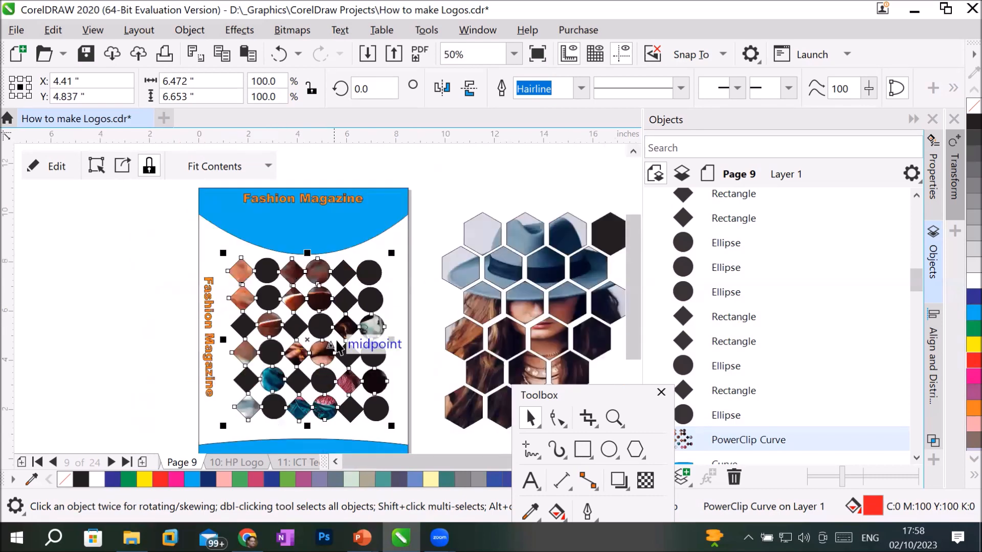
left_click(121, 164)
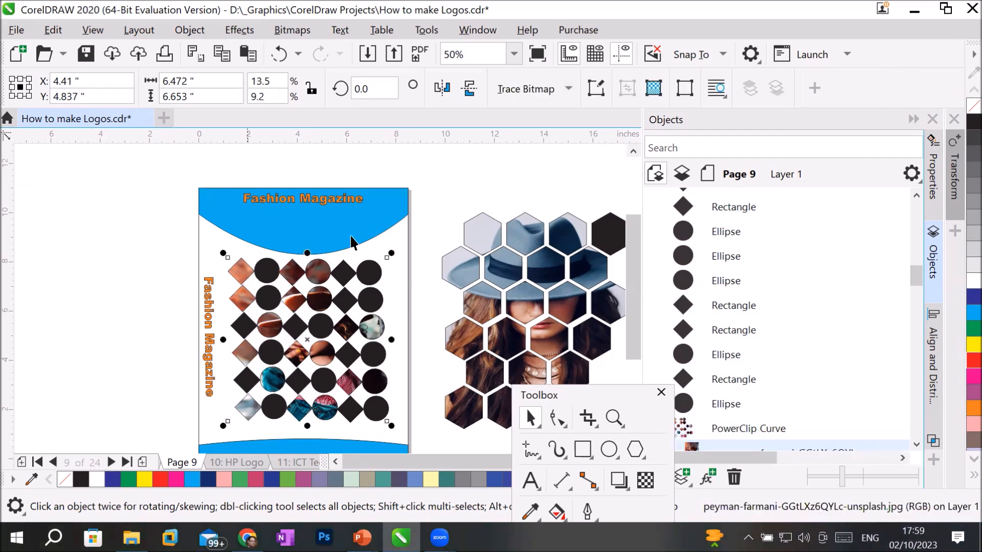
left_click_drag(391, 253, 332, 314)
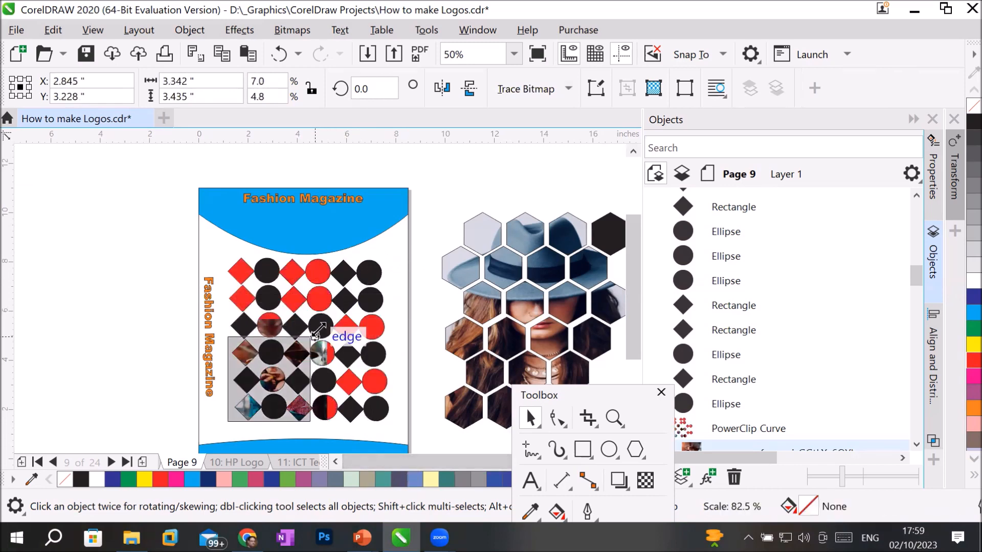
left_click_drag(318, 330, 316, 333)
scroll(272, 393, "up", 2)
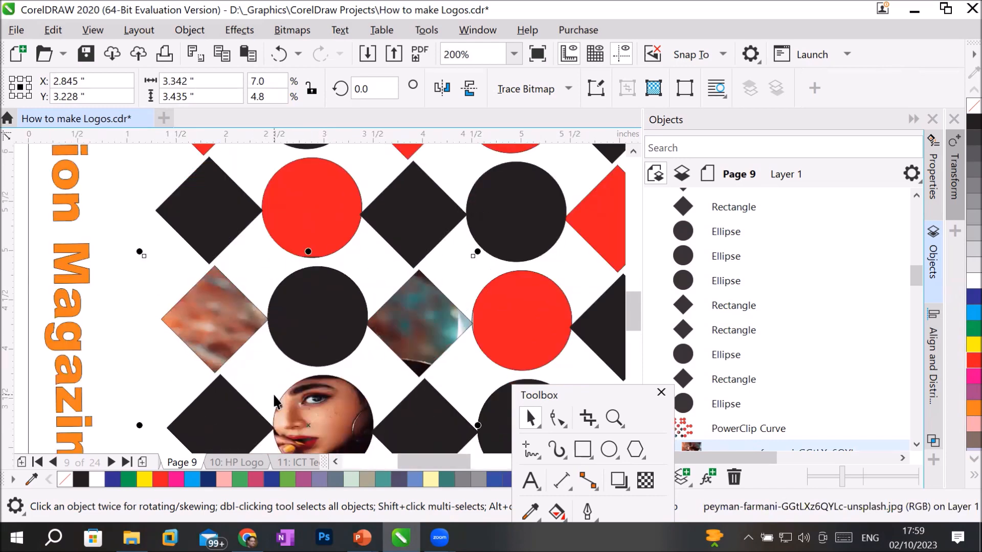
scroll(272, 394, "down", 2)
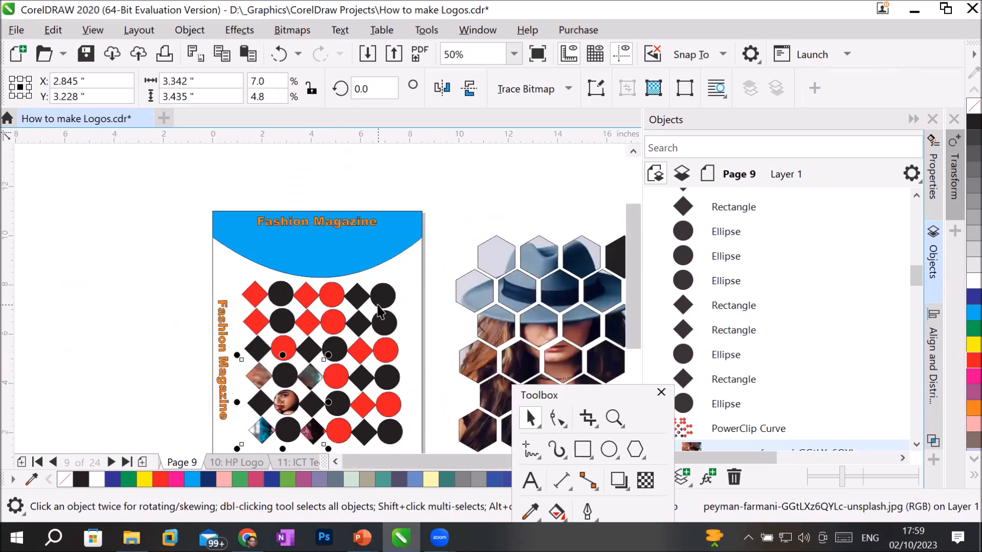
left_click_drag(327, 356, 433, 257)
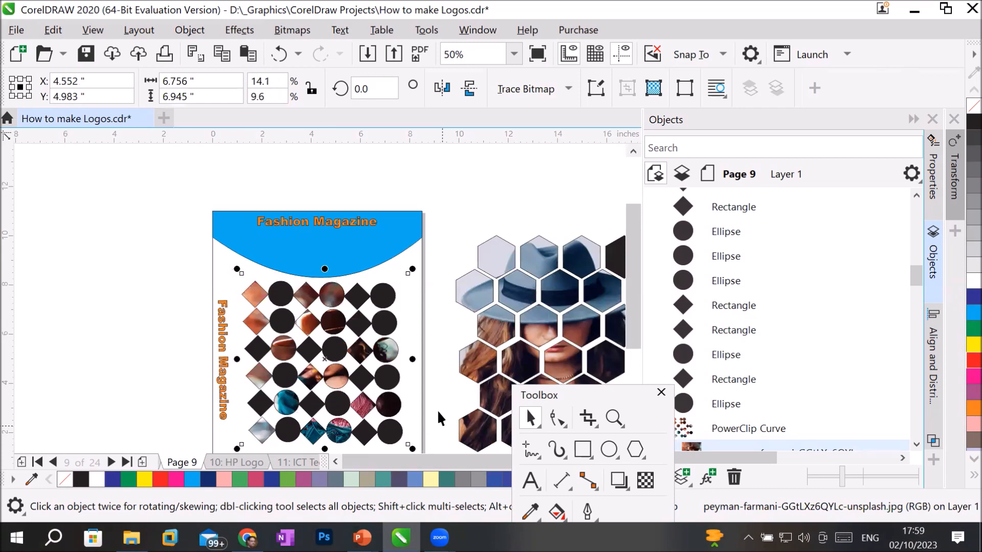
left_click(356, 325)
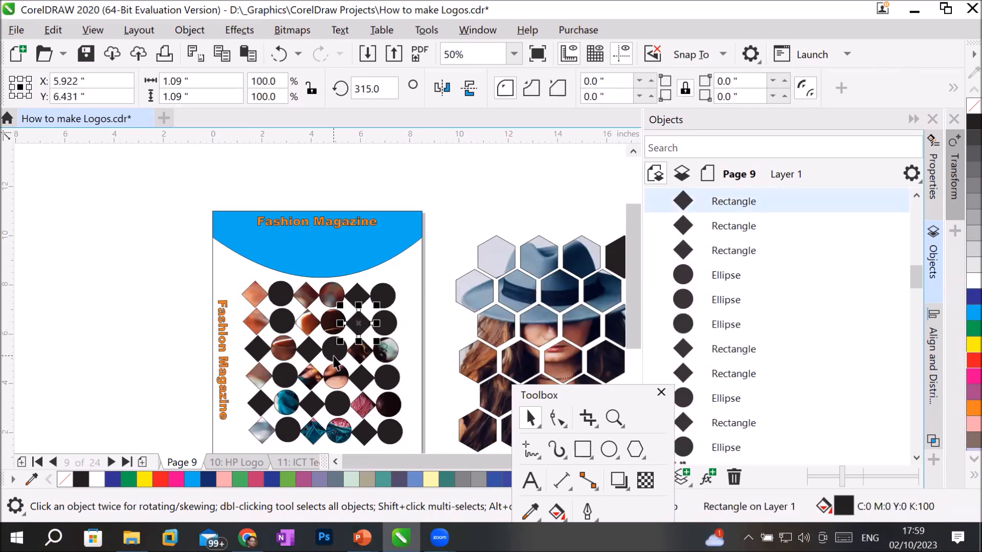
left_click(288, 351)
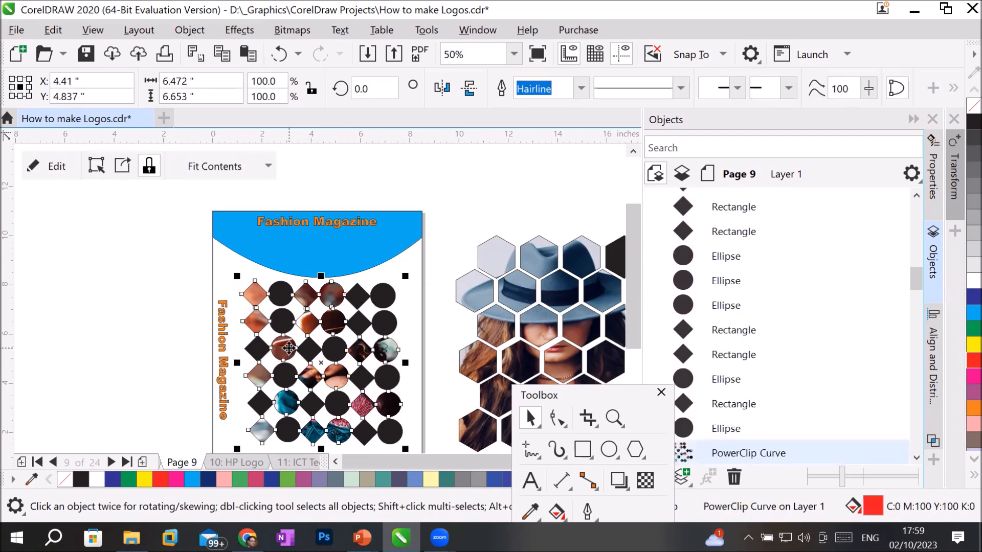
scroll(289, 348, "up", 3)
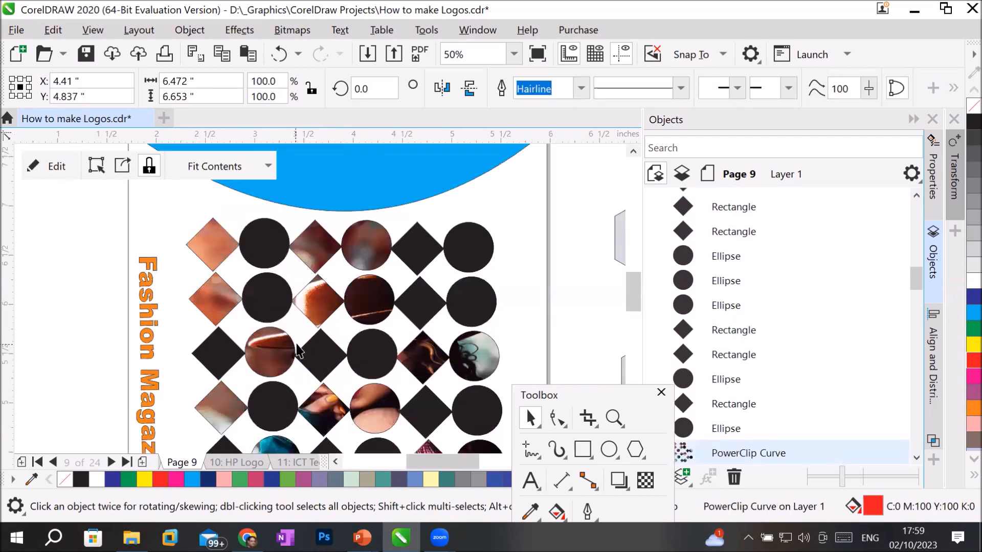
left_click(341, 371)
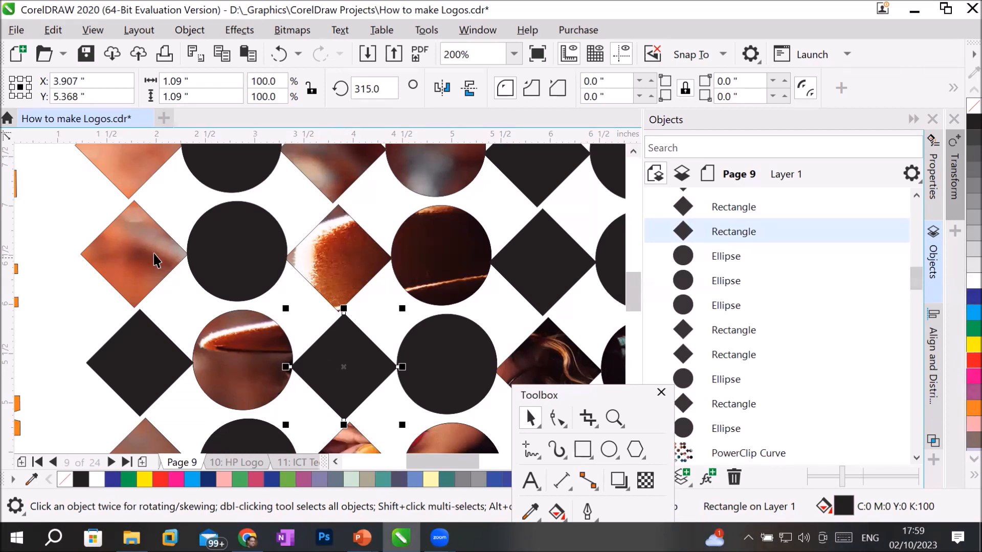
Select the photo-filled curve and look through its PowerClip commands and content-fitting options.
left_click(235, 354)
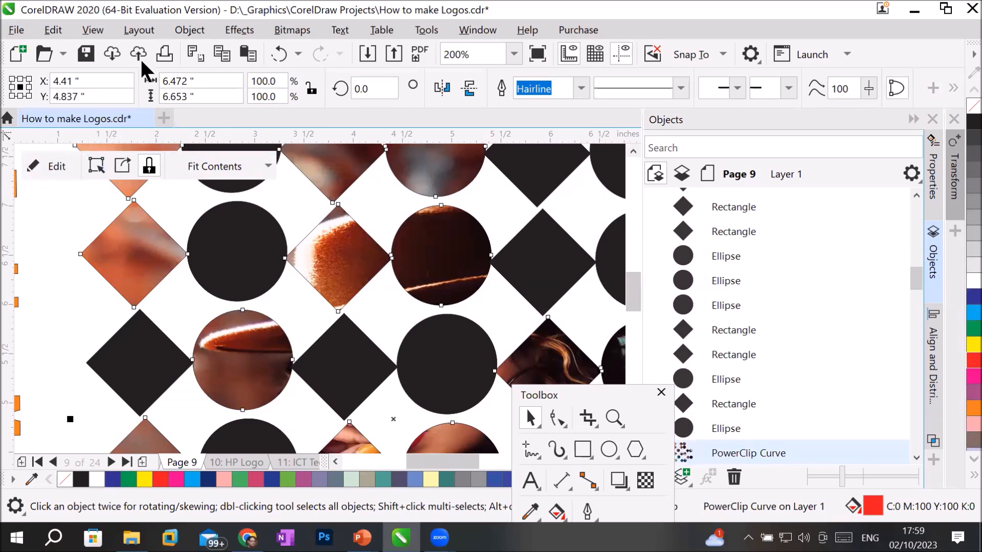
left_click(183, 31)
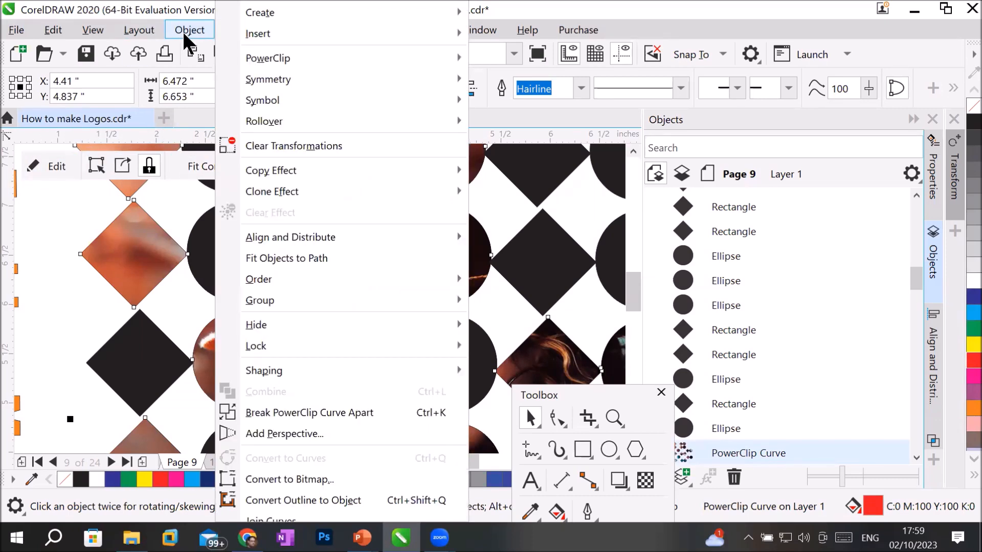
mouse_move(346, 56)
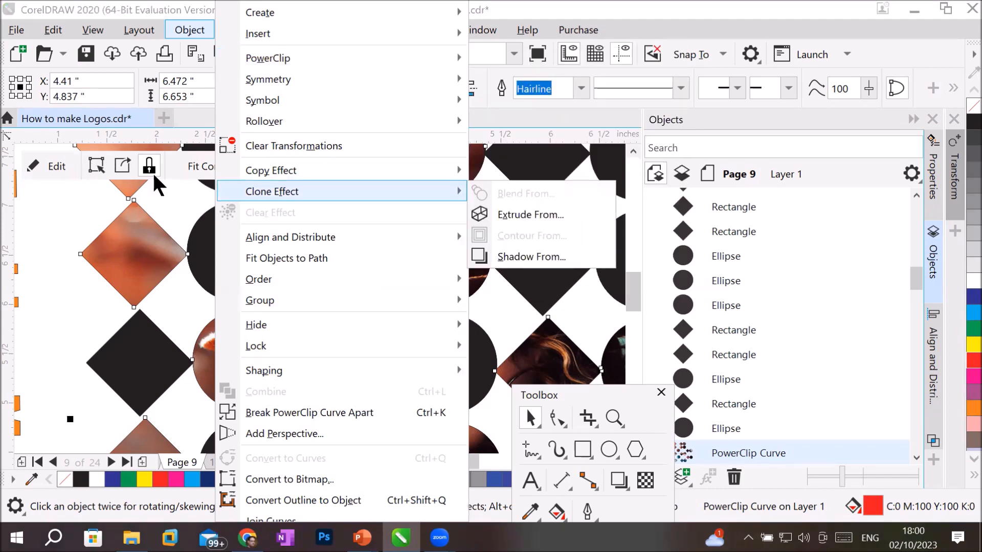
left_click(174, 165)
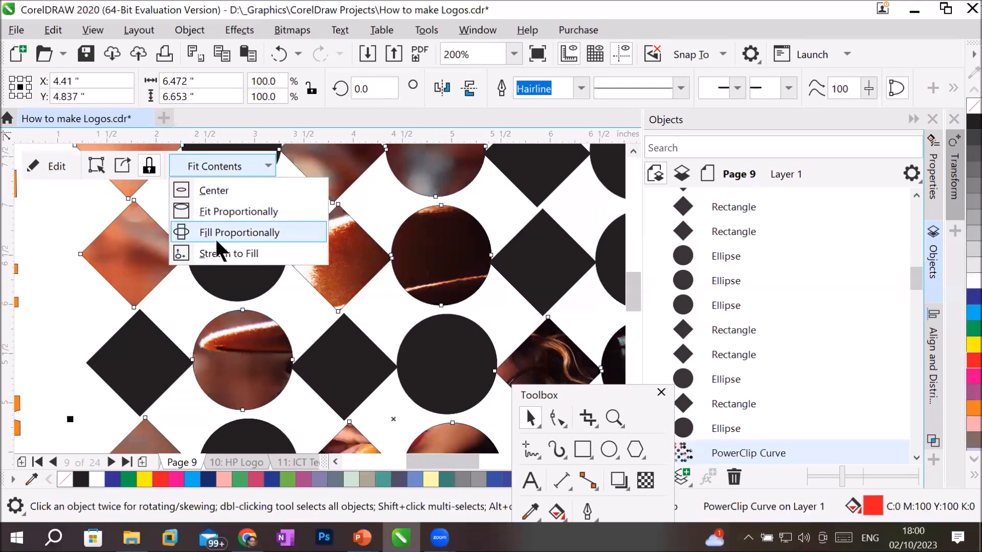
left_click(126, 160)
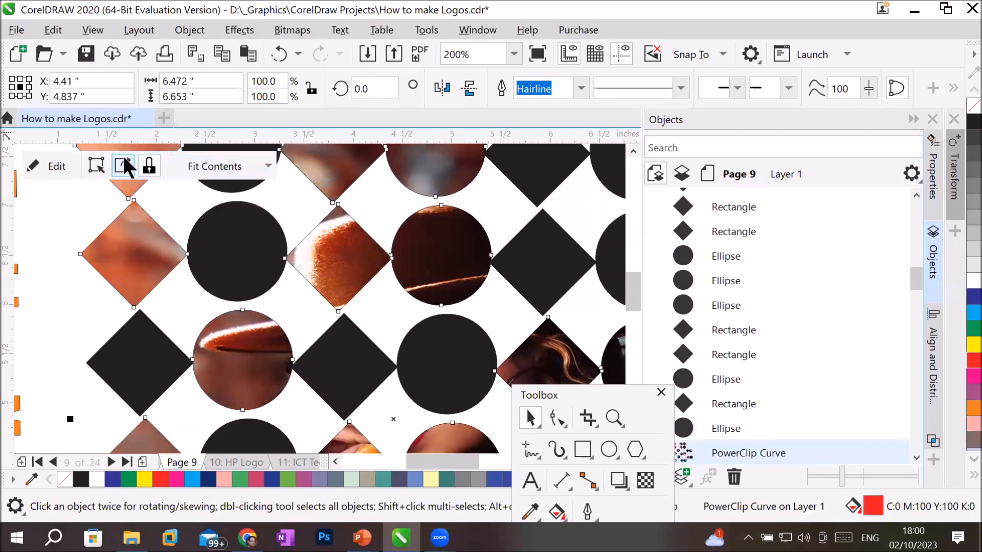
left_click(188, 31)
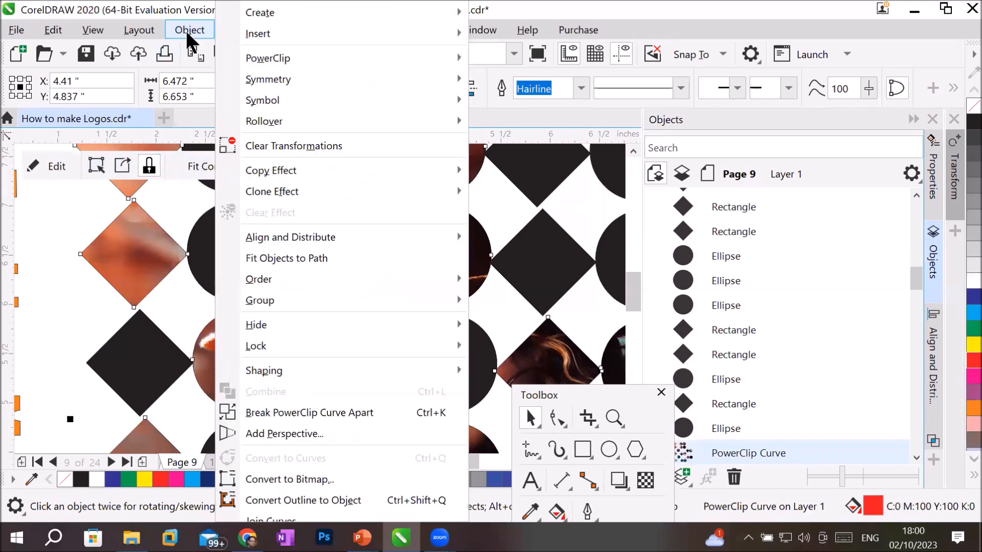
mouse_move(289, 52)
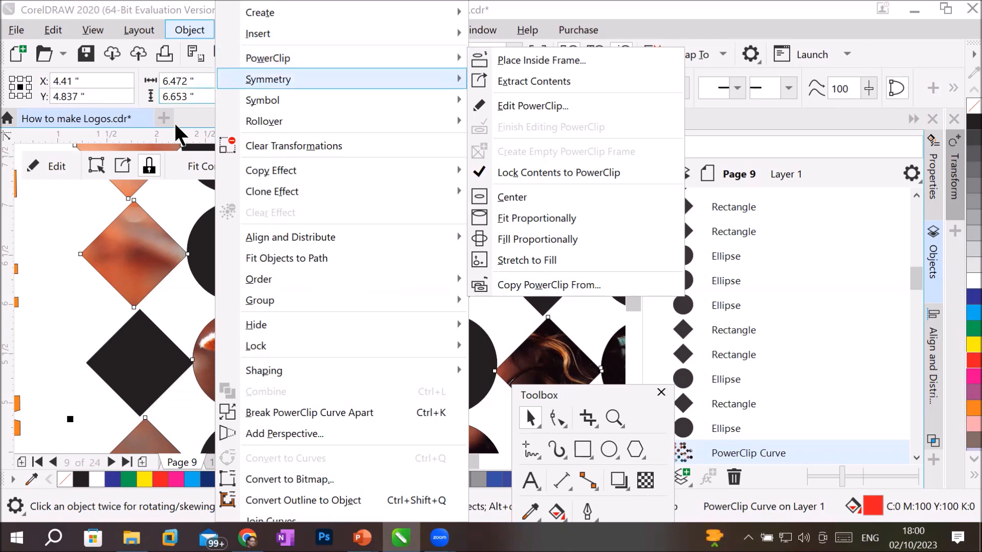
left_click(118, 251)
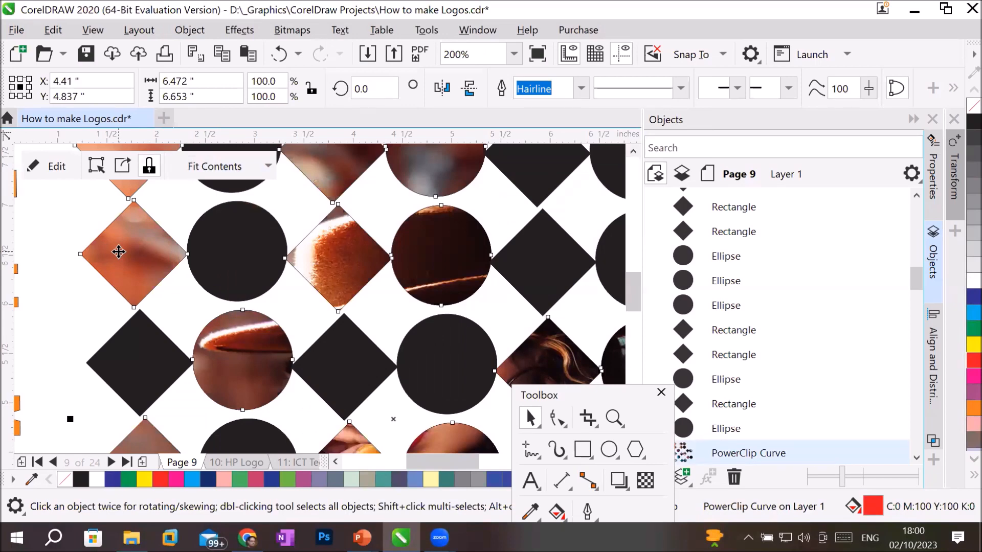
Compare the photo-filled circles and diamonds with the hexagon photo grid beside the page, both close up and as a whole.
scroll(119, 252, "down", 2)
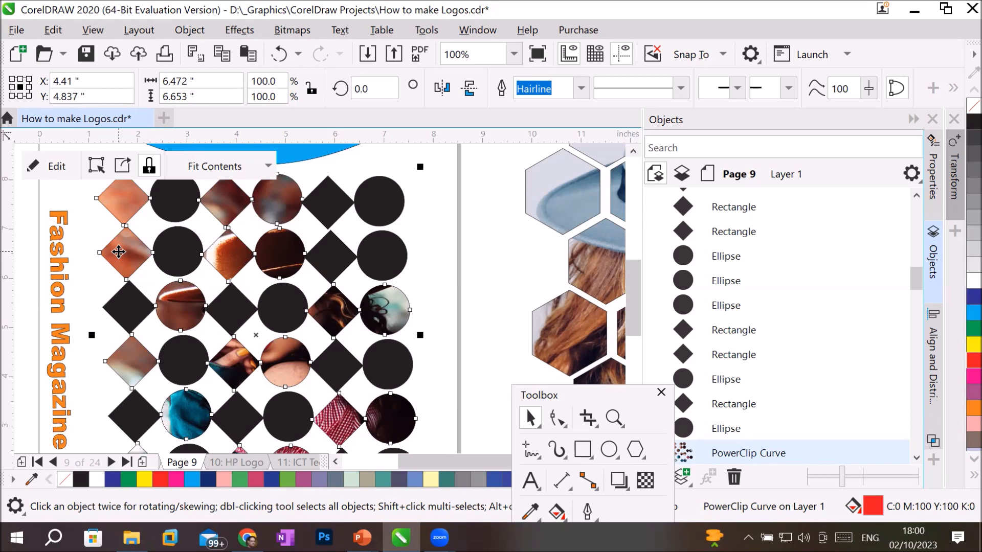
scroll(312, 307, "down", 2)
scroll(444, 346, "up", 1)
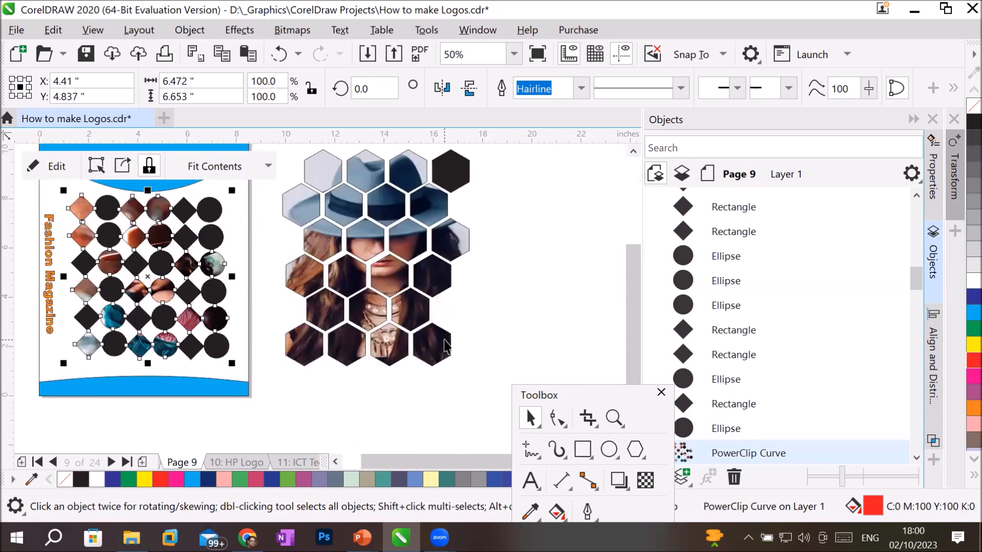
scroll(444, 341, "up", 1)
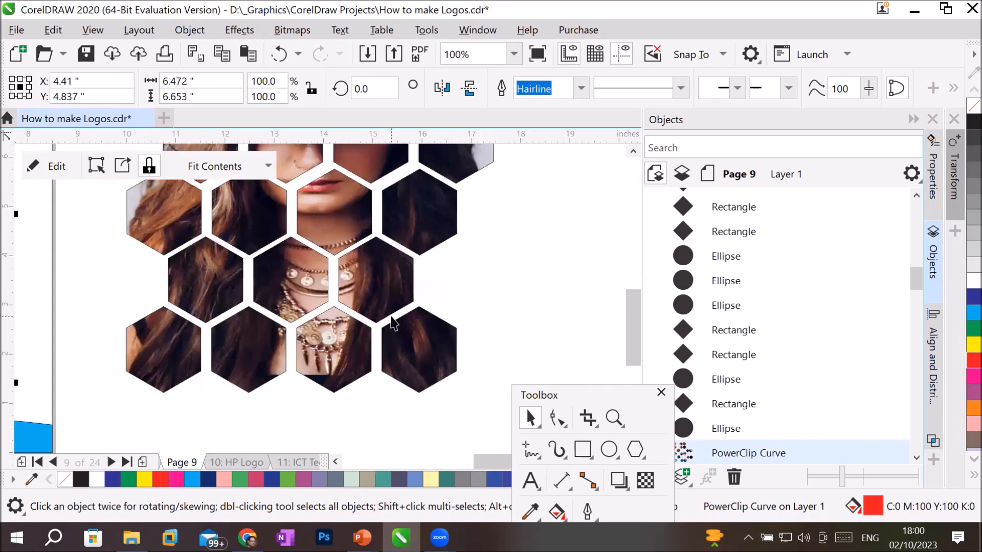
scroll(394, 322, "down", 2)
scroll(237, 290, "up", 4)
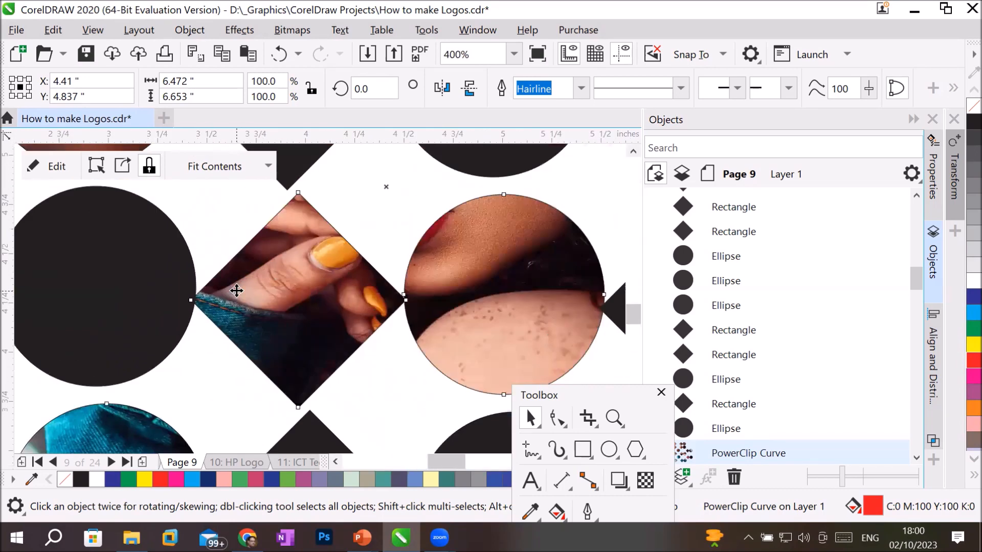
scroll(236, 290, "down", 2)
scroll(236, 290, "down", 2)
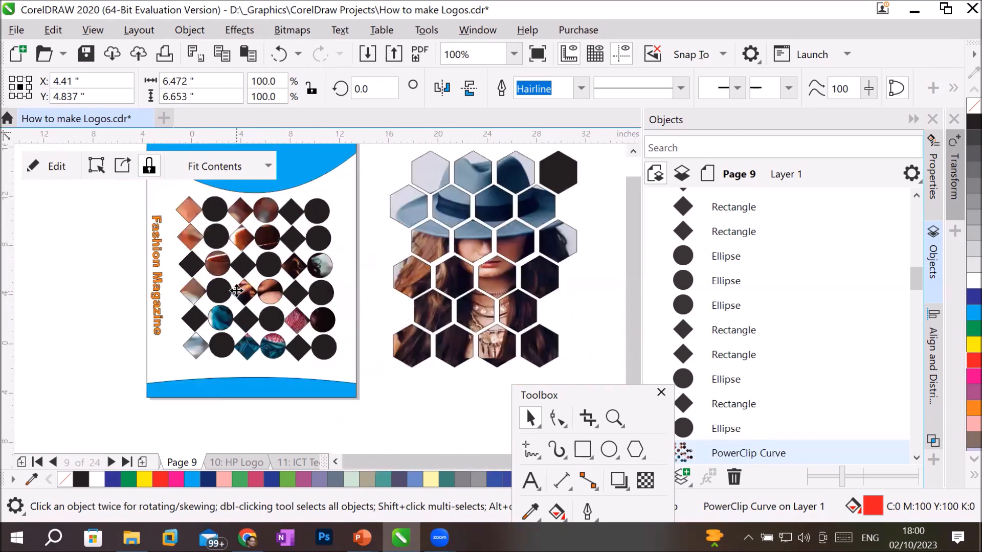
scroll(222, 245, "up", 2)
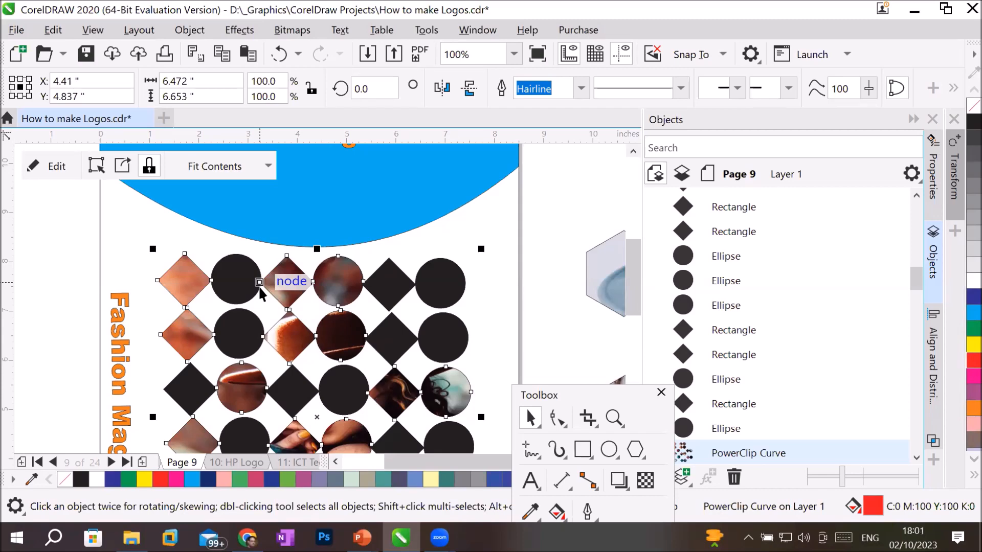
scroll(259, 285, "down", 3)
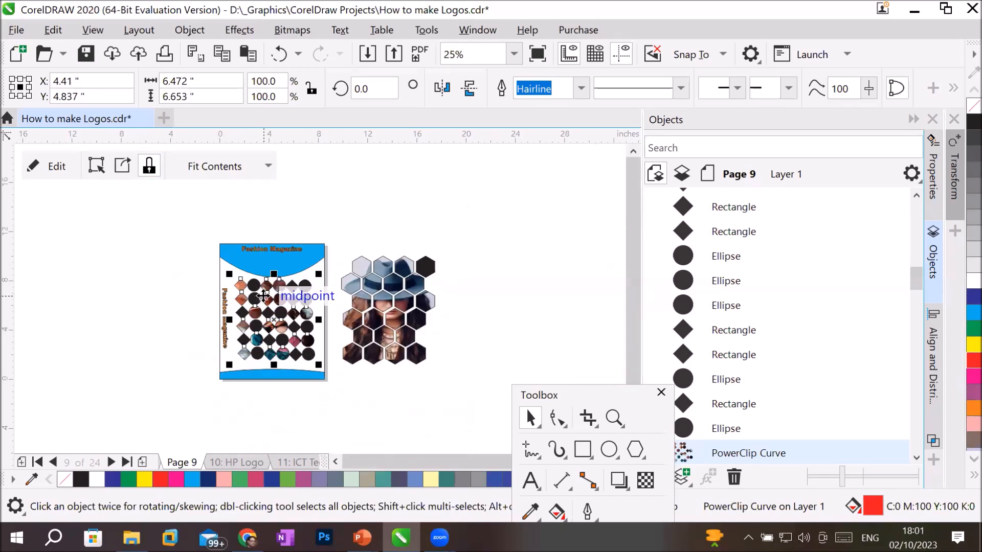
scroll(259, 285, "up", 3)
scroll(264, 296, "up", 2)
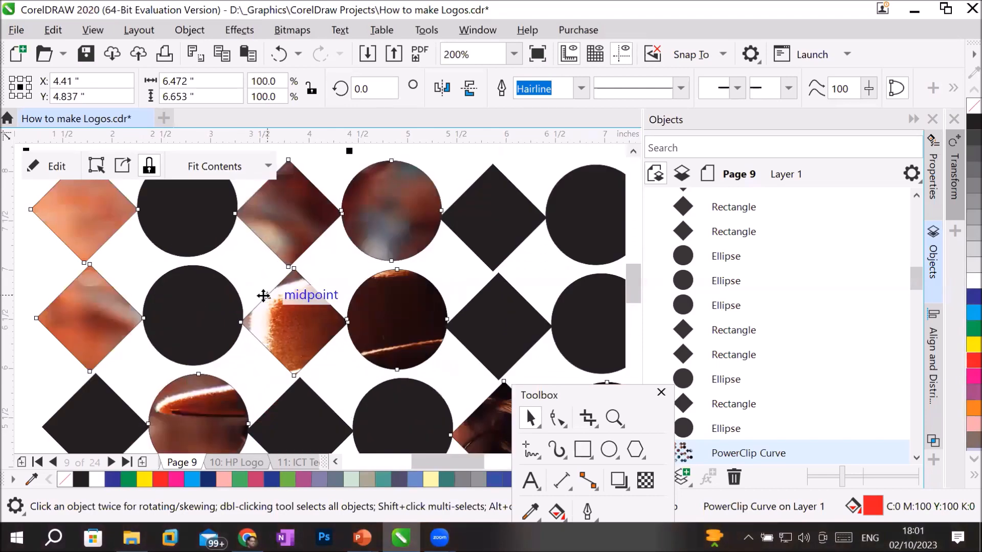
scroll(353, 327, "down", 4)
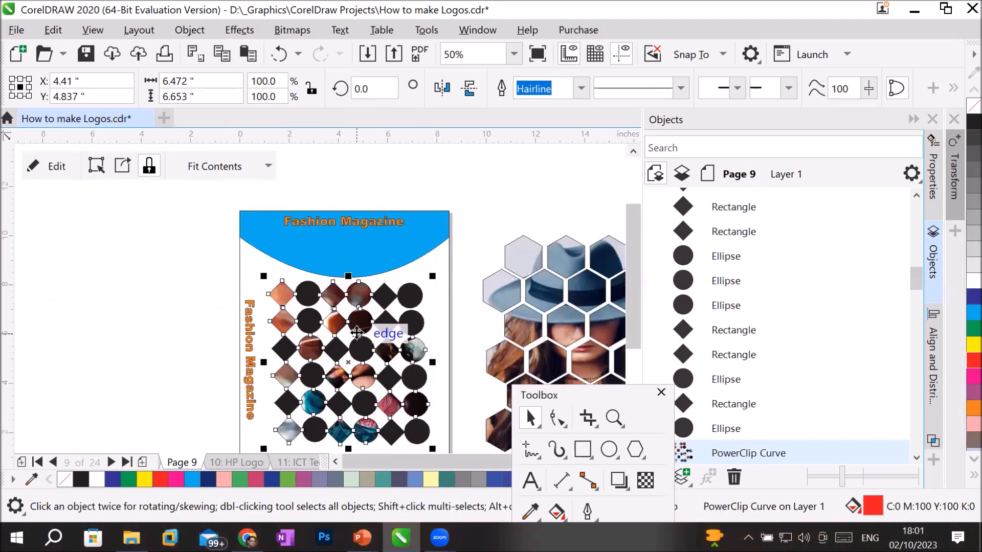
Try moving the black diamond in the third row's middle off the page, and undo the move.
left_click_drag(337, 350, 84, 324)
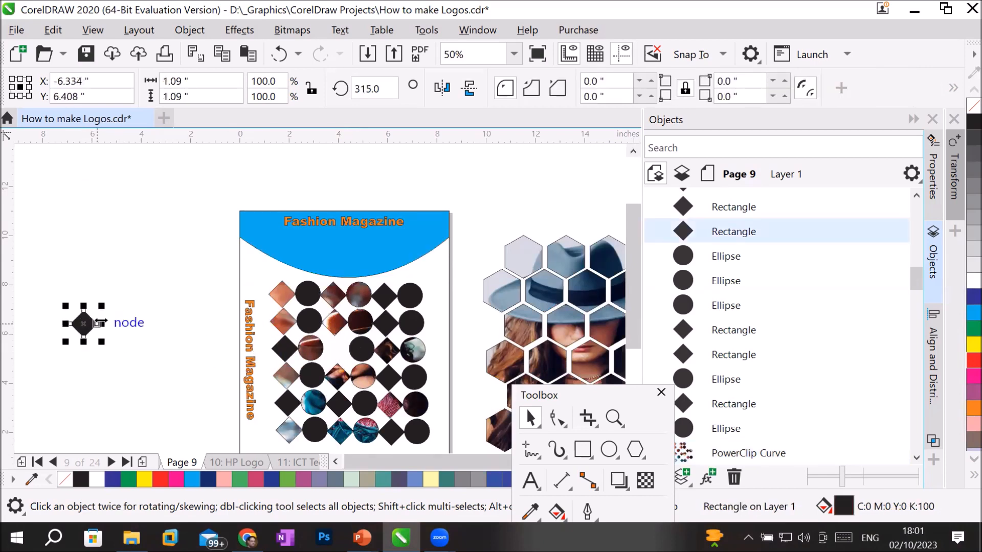
key("ctrl+z")
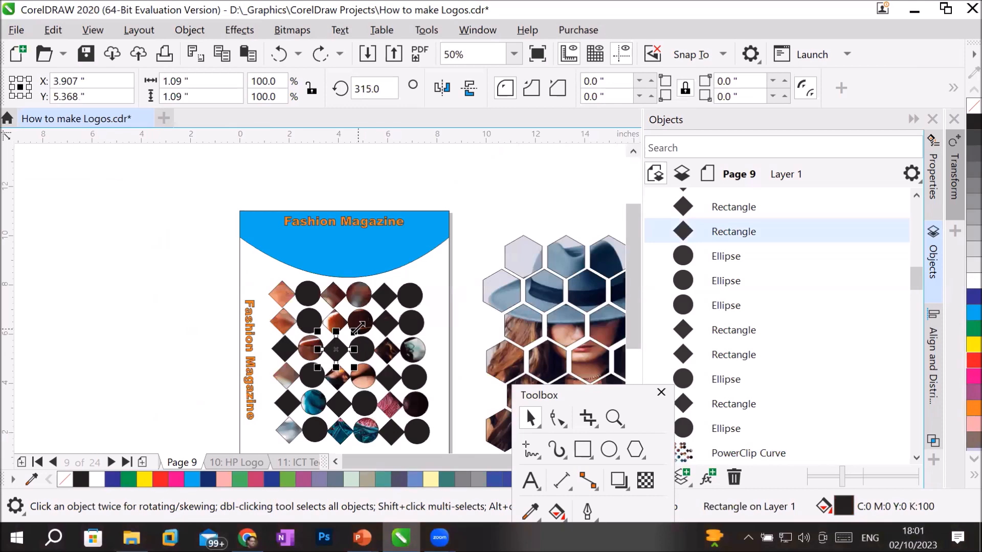
Move the photo-filled PowerClip curve off the cover to the empty area left of the page, centred at about X -4.44, Y 6.63 inches.
left_click(336, 323)
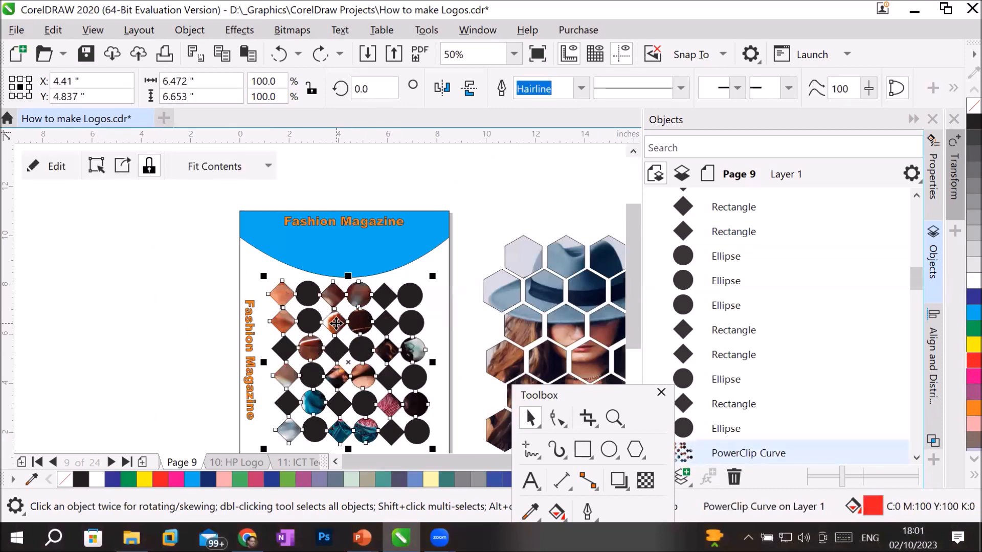
left_click_drag(336, 323, 118, 279)
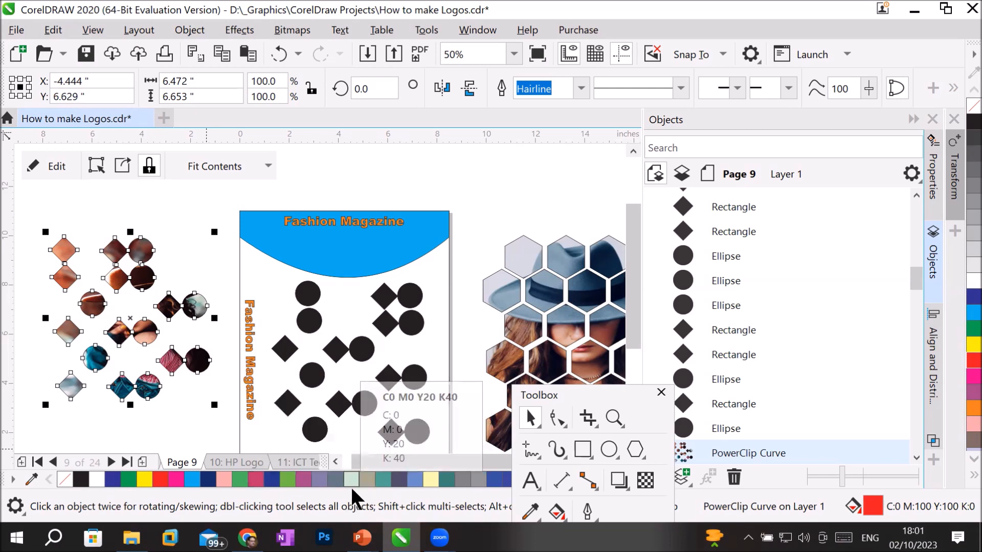
scroll(394, 381, "down", 4)
scroll(394, 381, "up", 2)
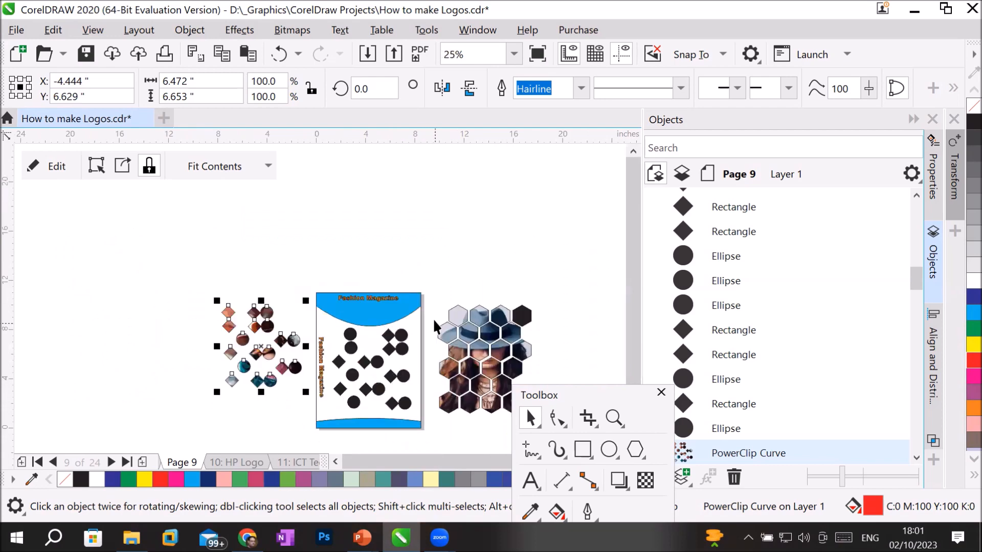
scroll(432, 318, "up", 2)
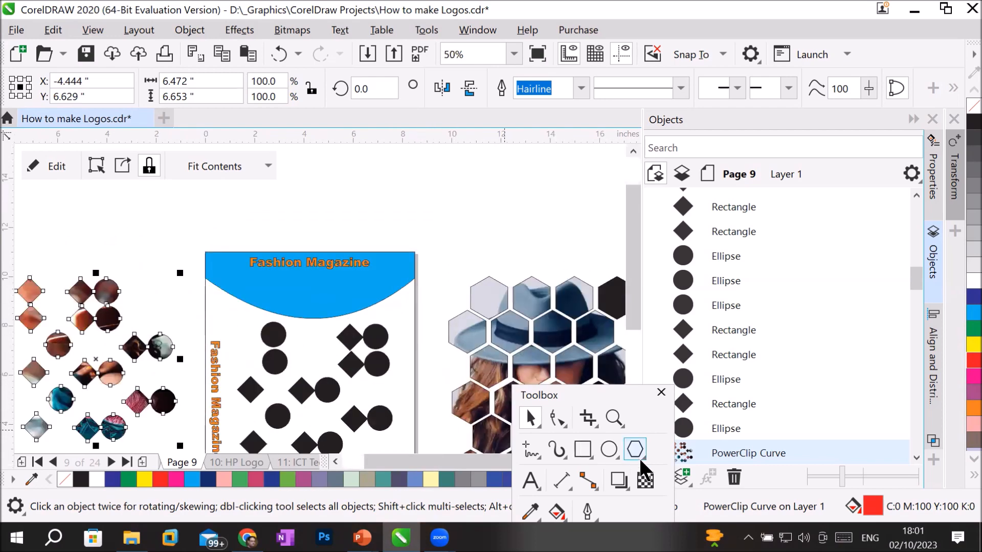
scroll(634, 314, "down", 3)
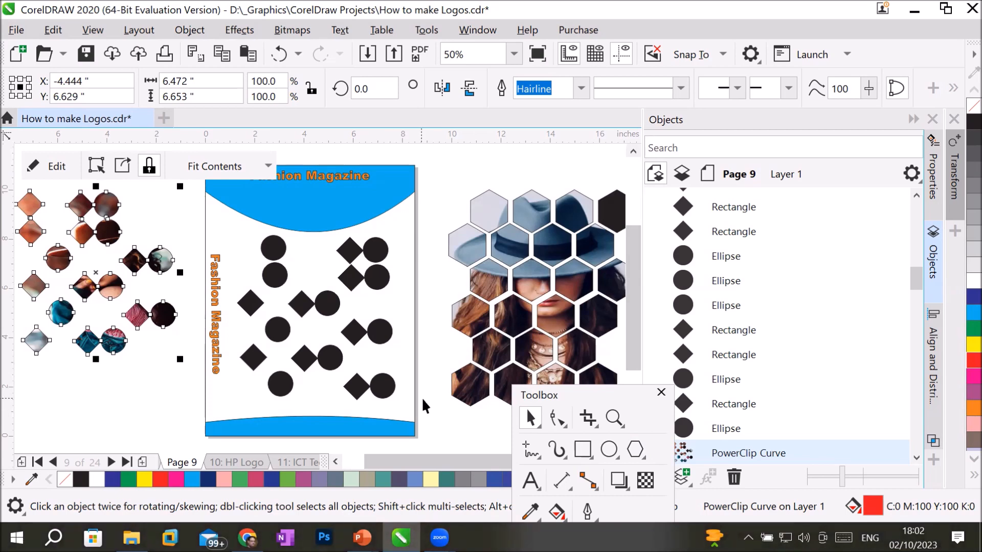
Combine the 18 black circles and diamonds on the cover into a single curve.
left_click_drag(428, 407, 228, 231)
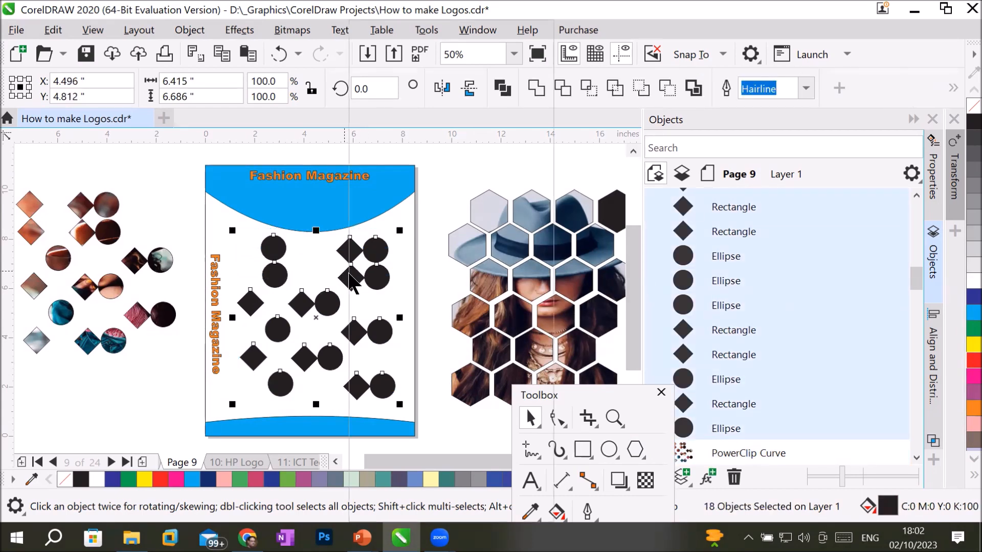
right_click(348, 276)
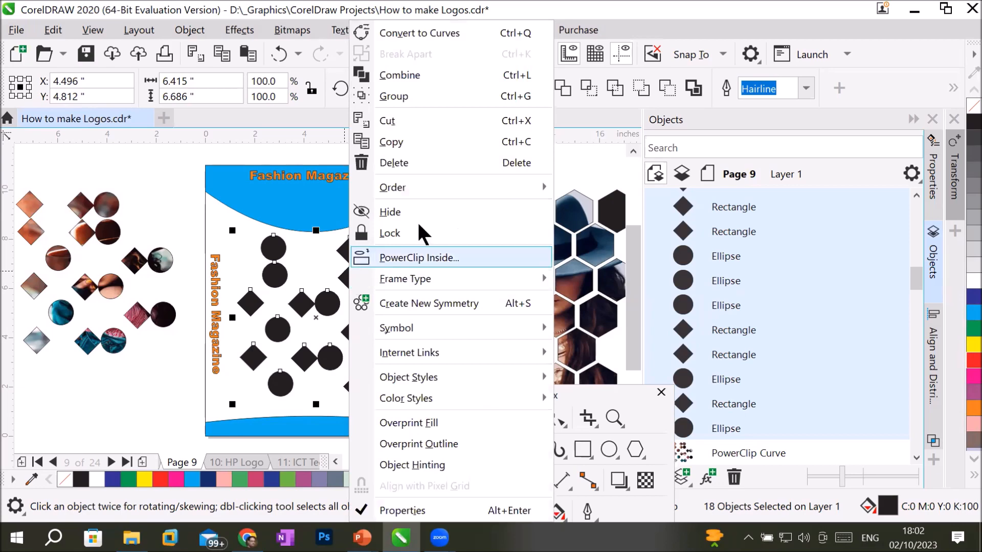
left_click(400, 75)
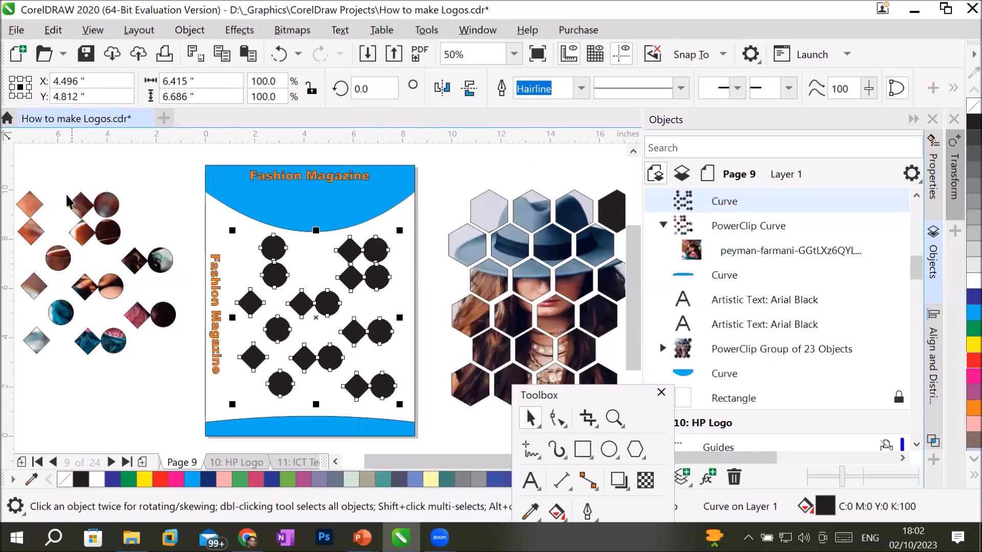
left_click(90, 385)
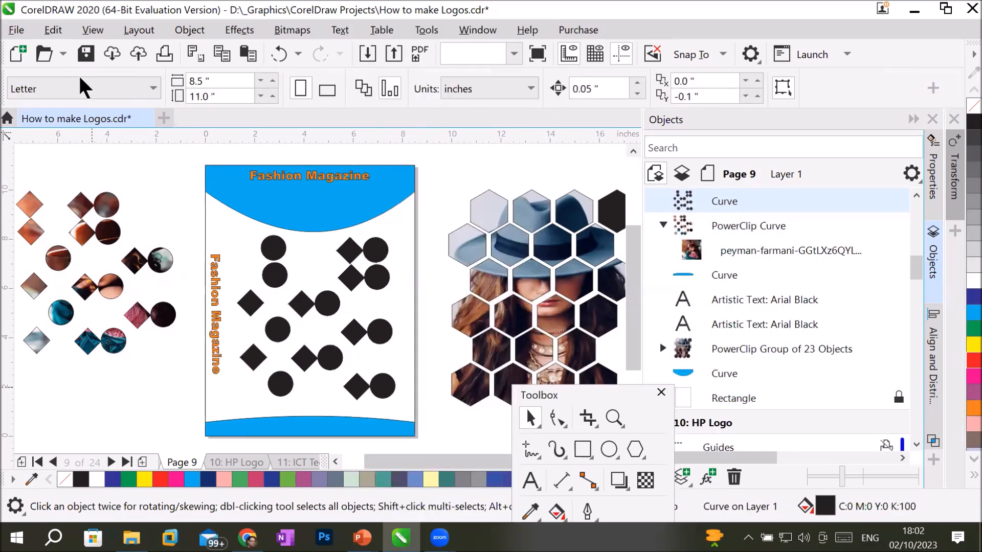
Import aliaksei-lepik-4po8JqaFNWM-unsplash.jpg from the Modles-HAT folder and place it over the cover at about 6.58 by 9.9 inches.
left_click(17, 29)
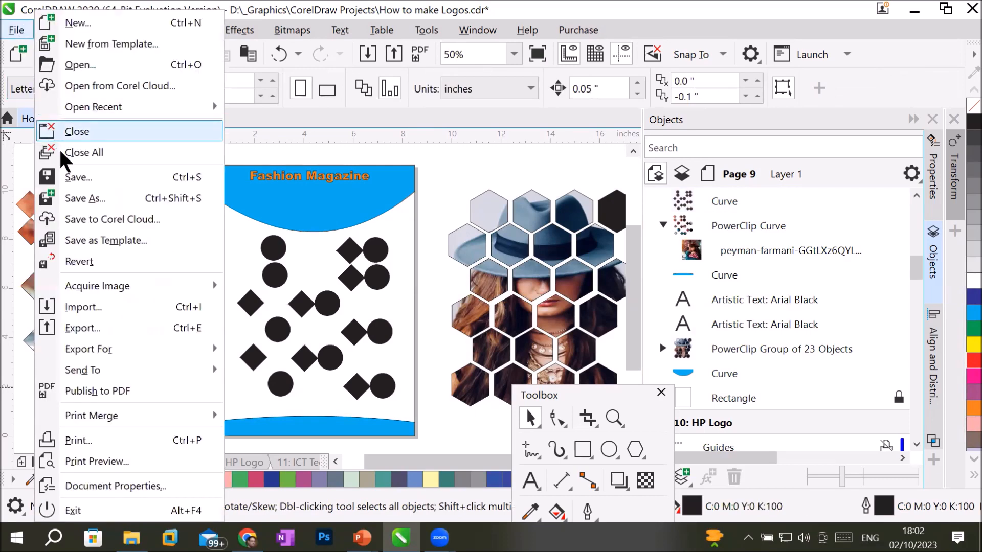
left_click(88, 307)
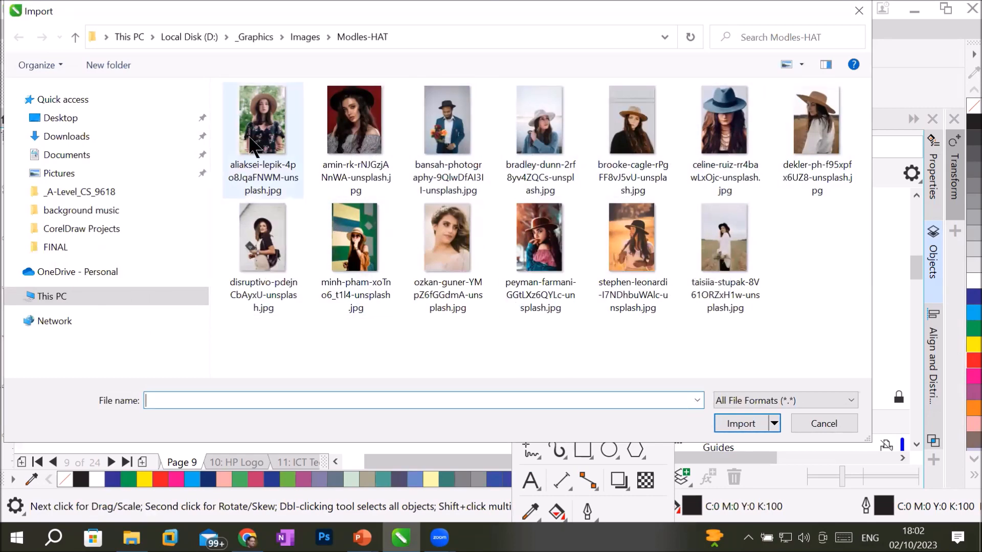
double_click(263, 126)
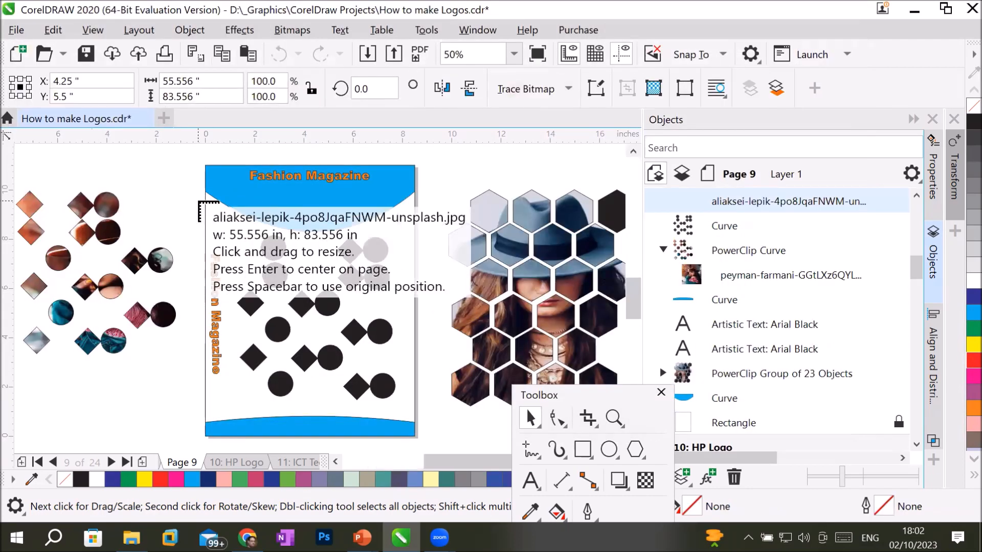
left_click_drag(180, 186, 373, 434)
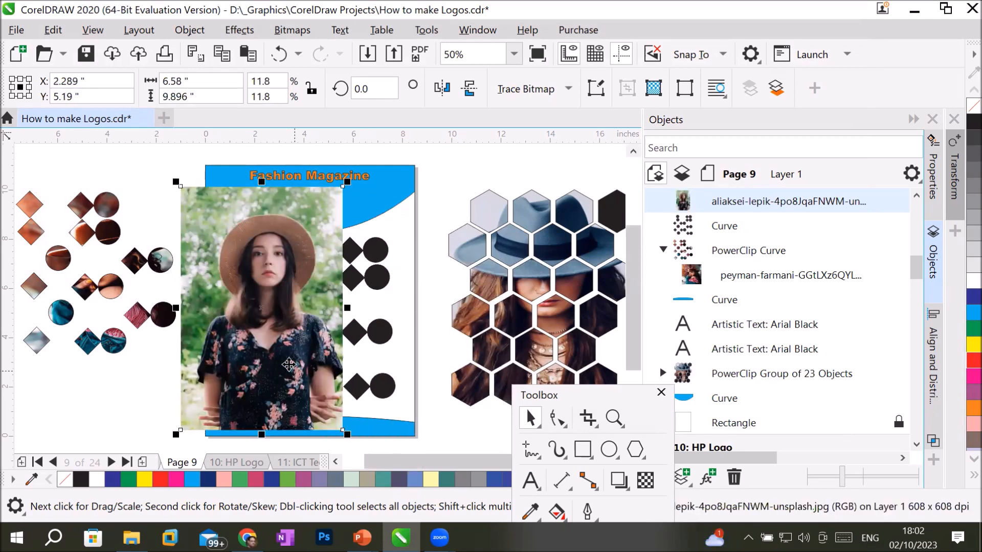
PowerClip the imported photo inside the combined curve of black circles and diamonds.
right_click(276, 279)
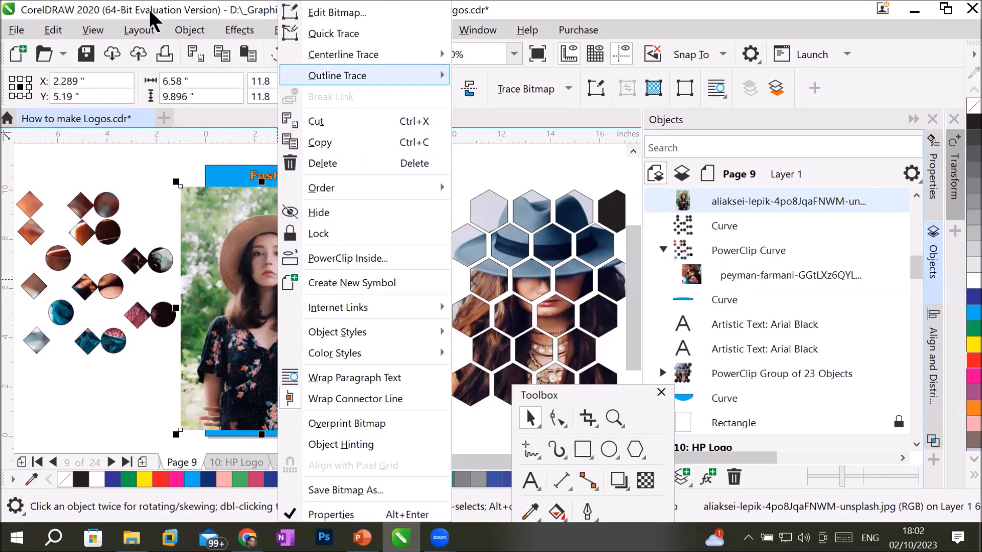
left_click(182, 29)
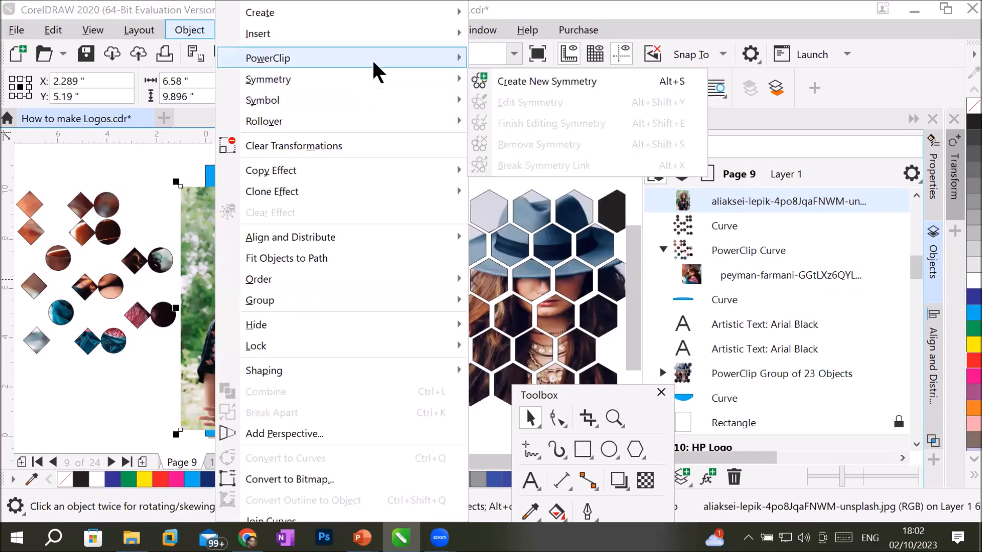
mouse_move(373, 58)
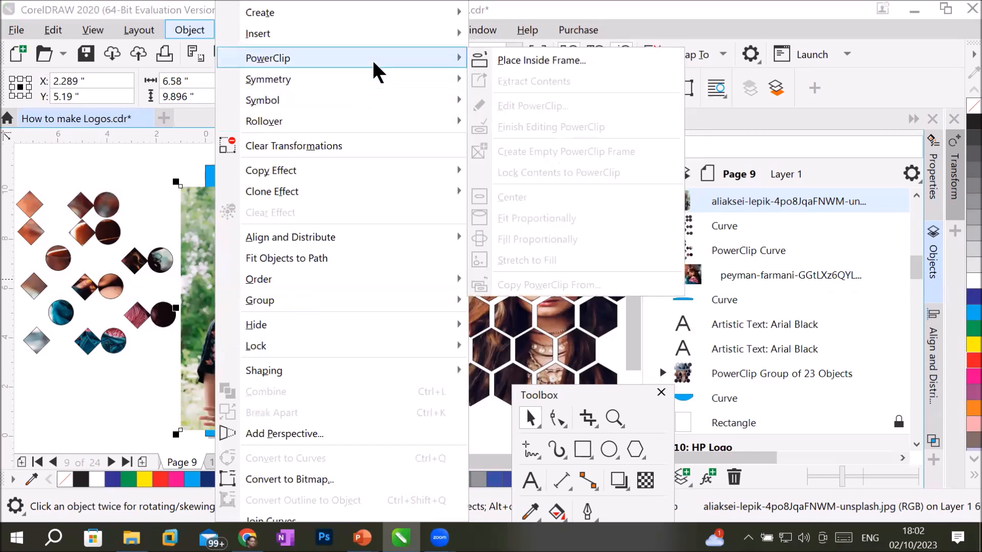
left_click(546, 60)
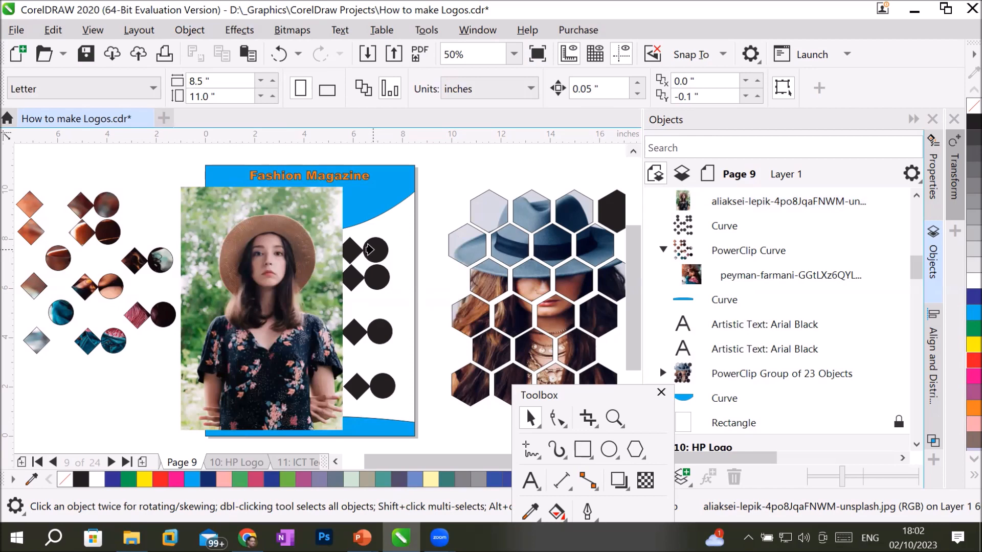
left_click(368, 249)
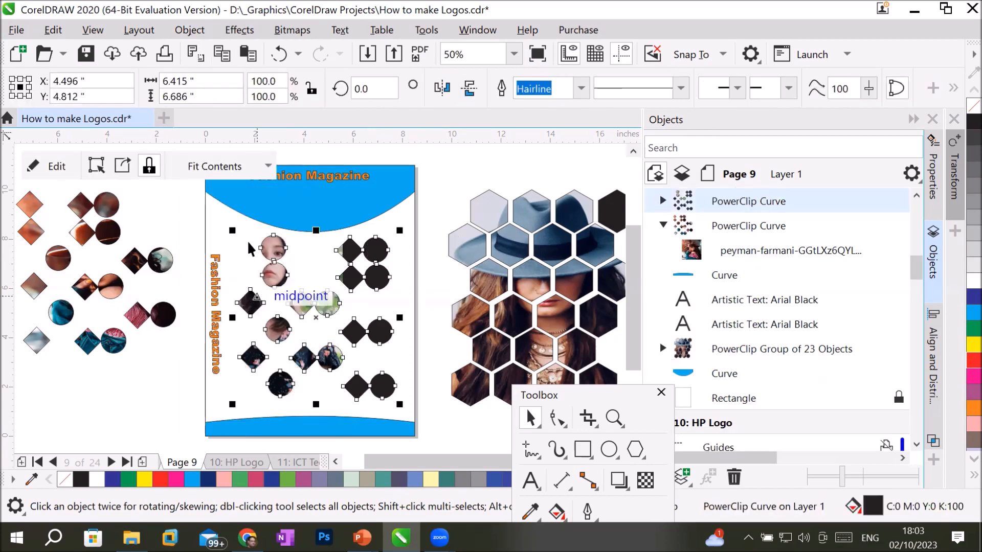
Stretch the clipped photo to fill the whole curve of circles and diamonds on the cover.
scroll(250, 240, "up", 5)
scroll(494, 335, "down", 6)
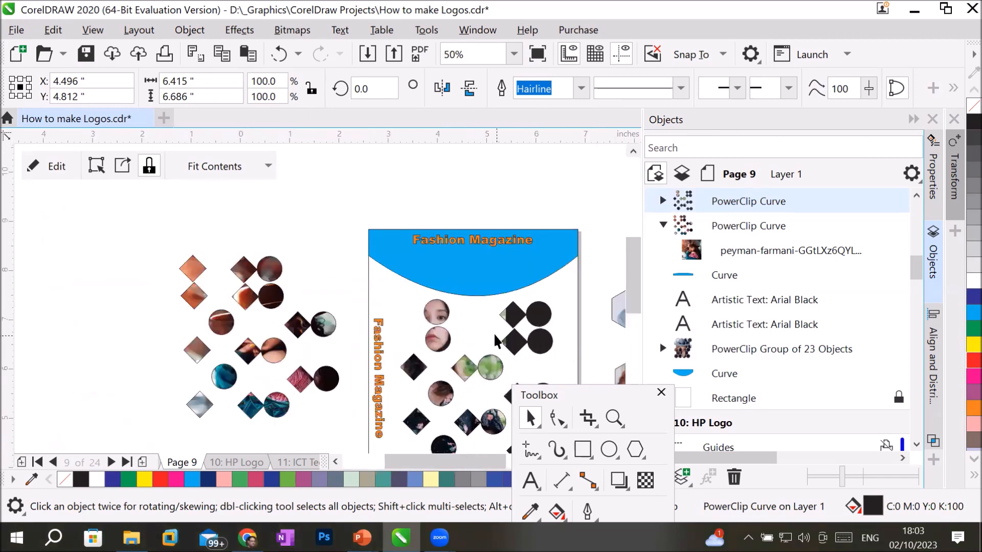
scroll(393, 300, "up", 3)
scroll(393, 300, "down", 2)
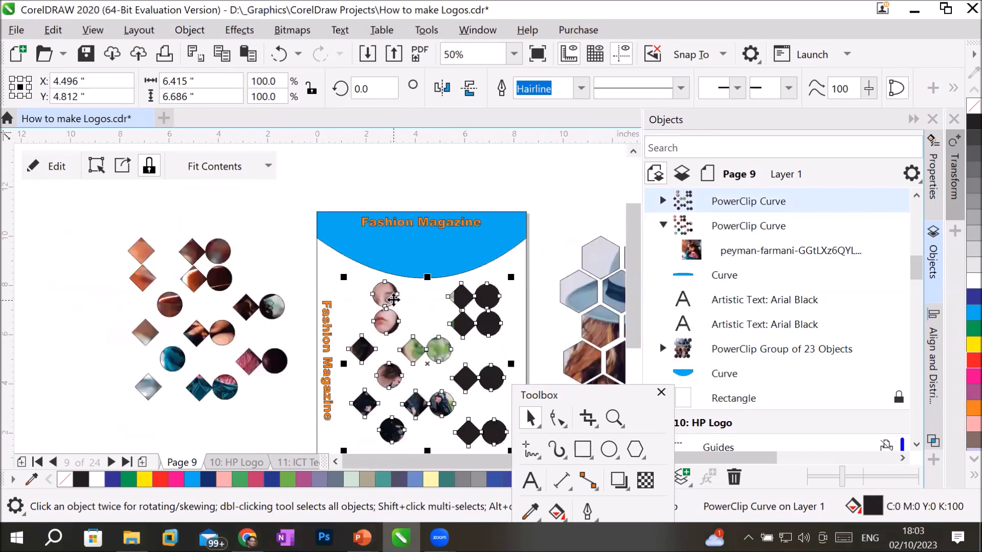
left_click(268, 166)
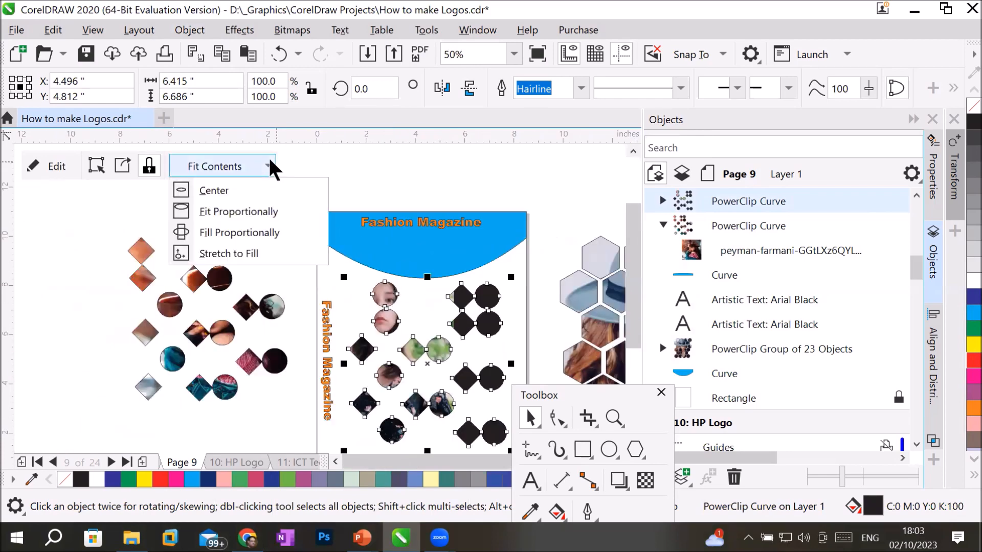
left_click(229, 251)
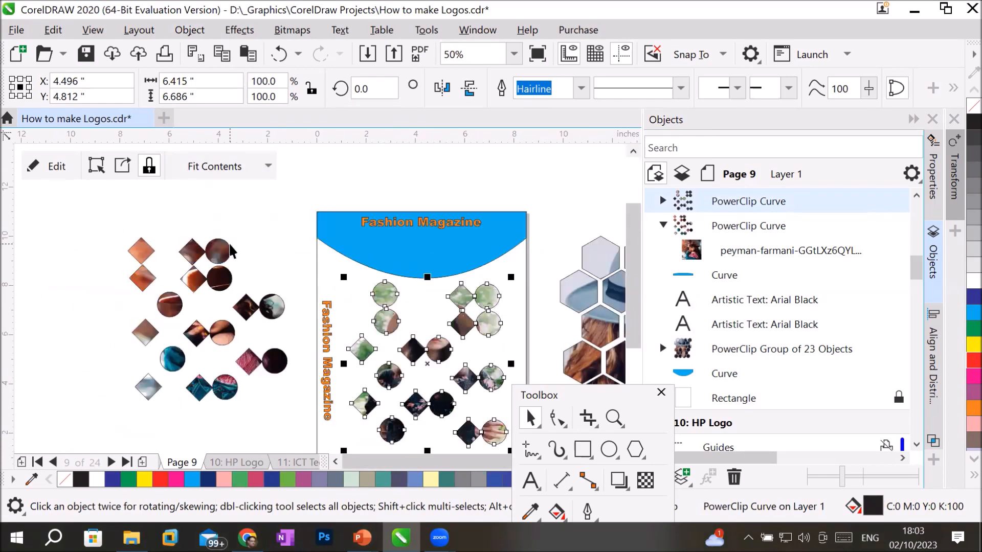
scroll(511, 313, "down", 2)
scroll(524, 327, "up", 1)
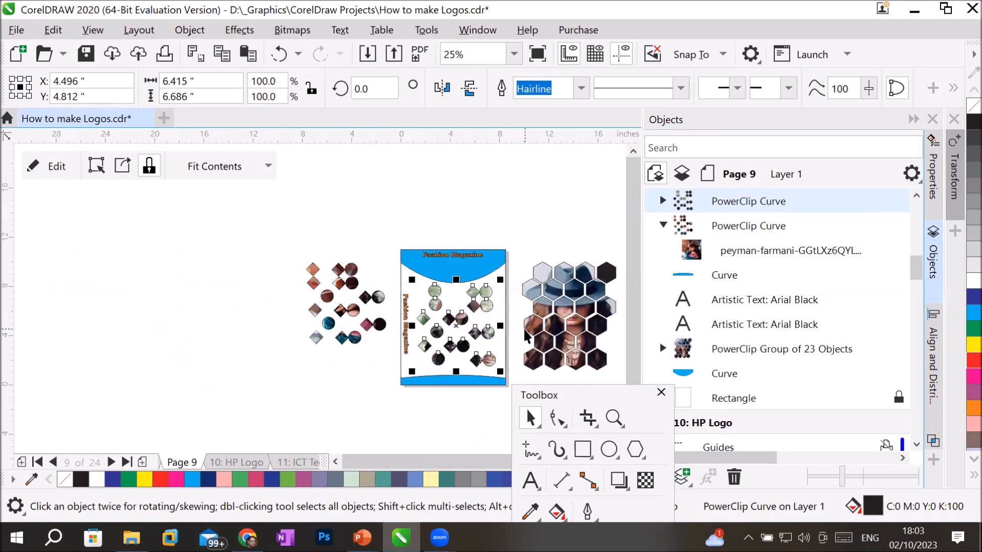
scroll(523, 328, "up", 1)
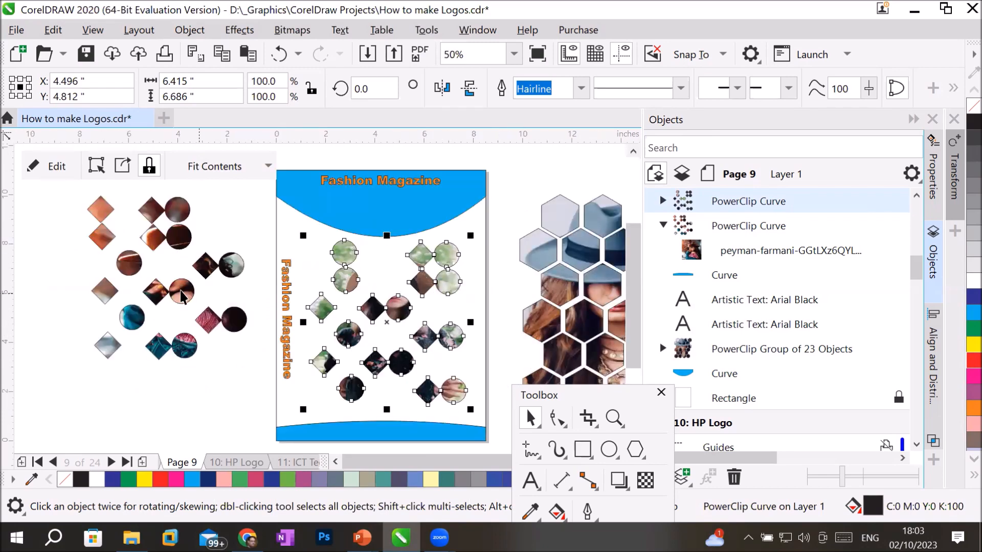
Move the other photo-filled curve back onto the cover to fill the gaps, centred at about X 4.41, Y 4.94 inches.
left_click_drag(192, 270, 423, 303)
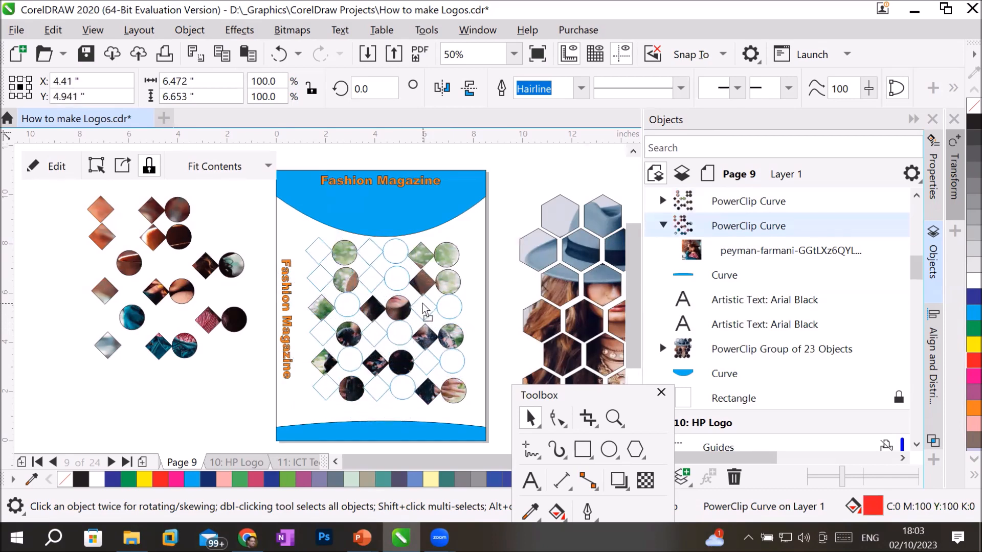
left_click_drag(423, 303, 422, 303)
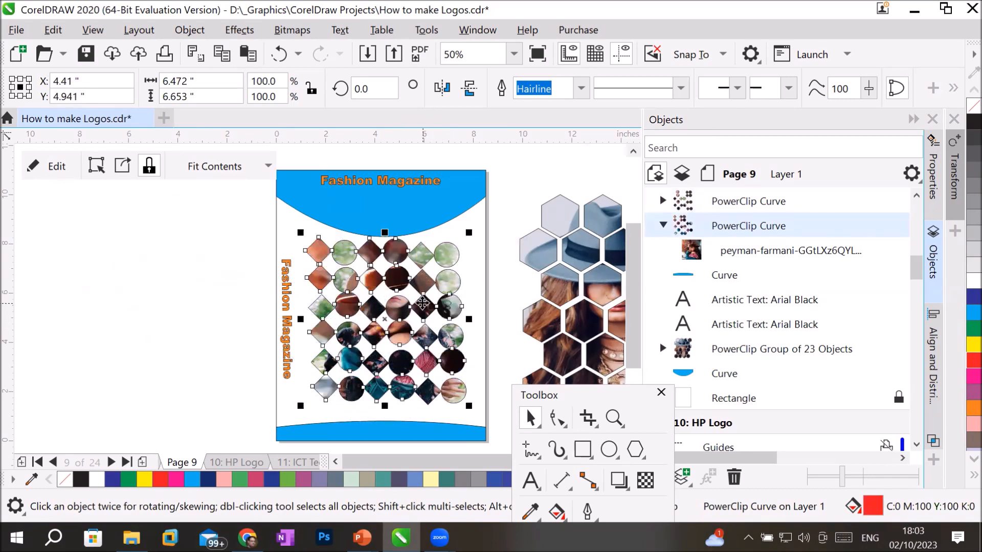
left_click(123, 341)
Examine close up how the two photos alternate across the circles and diamonds on the cover.
scroll(419, 293, "up", 3)
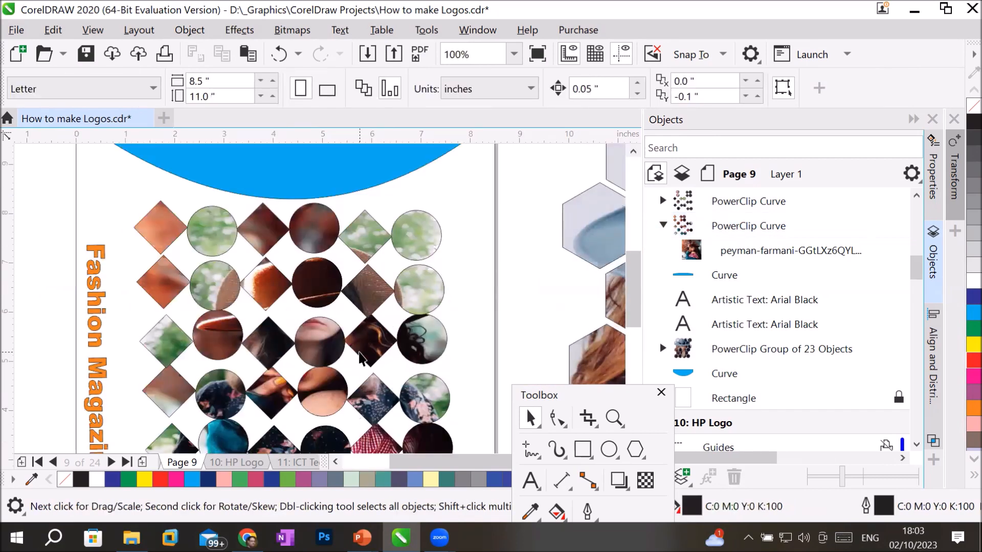
scroll(361, 358, "up", 2)
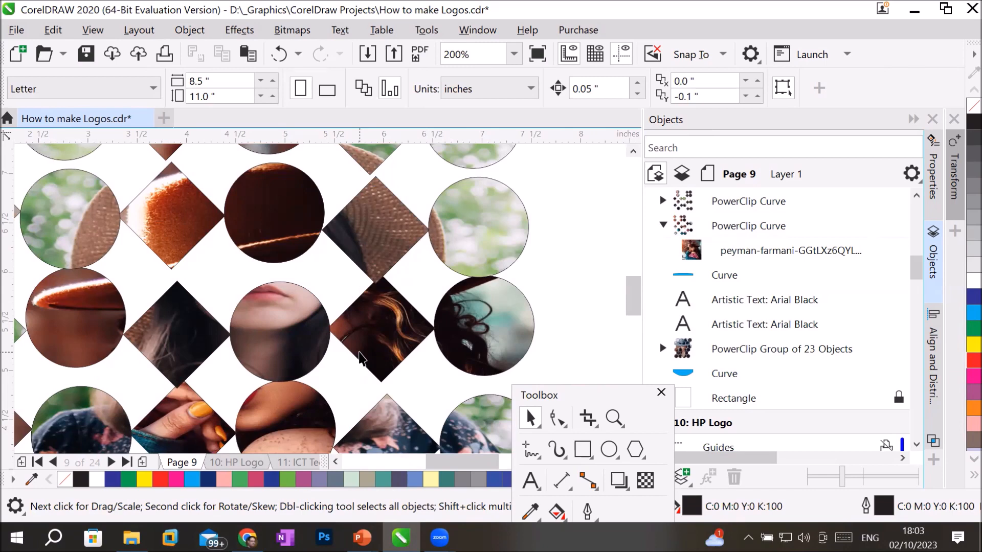
scroll(361, 358, "down", 2)
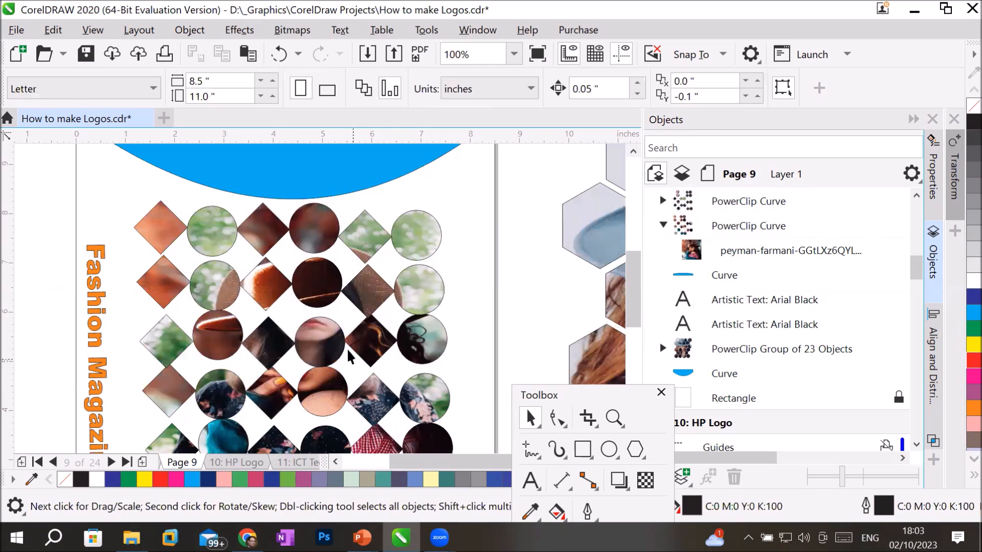
scroll(279, 261, "up", 2)
scroll(279, 261, "up", 1)
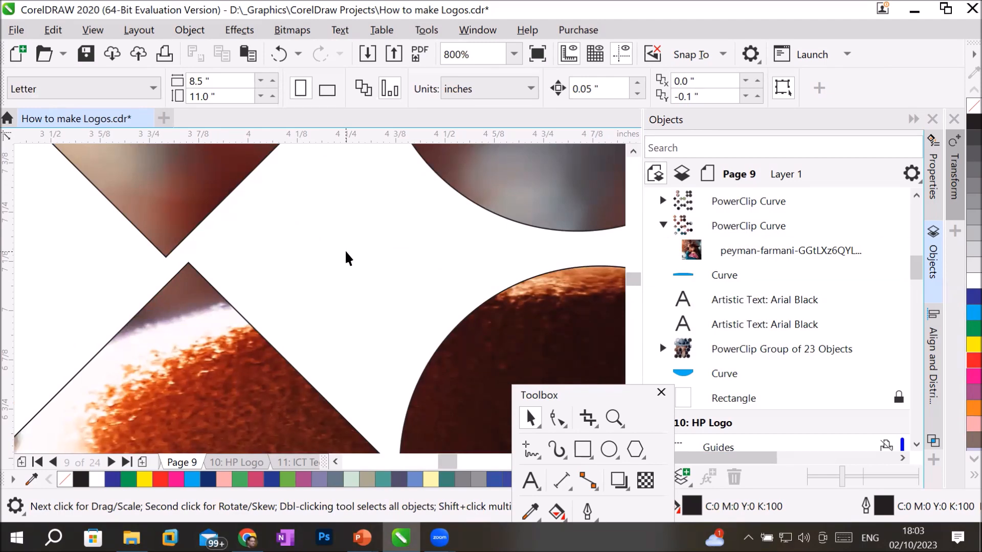
scroll(373, 274, "down", 4)
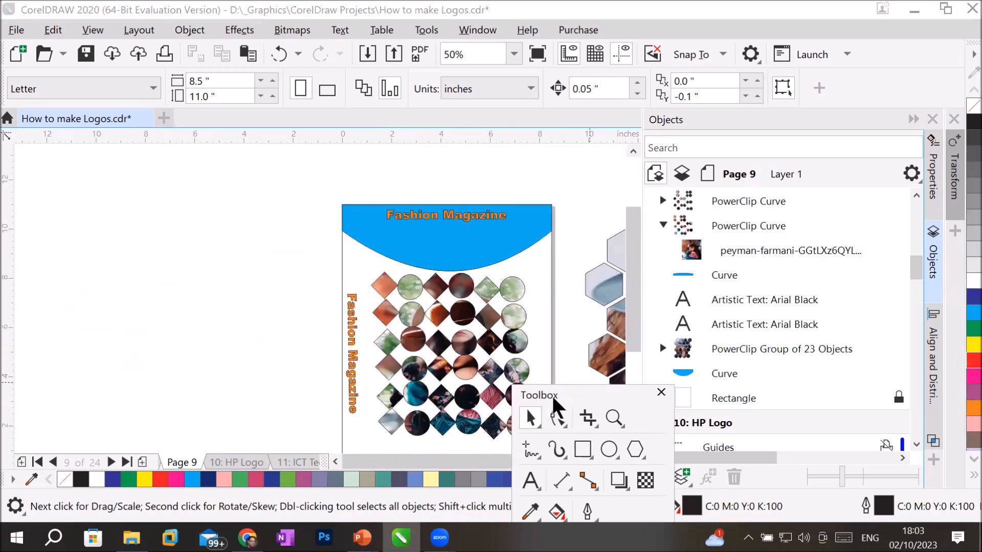
Move both photo-filled curves off the cover to the empty area beside the page, centred at about X -10.4, Y 2.14 inches.
left_click_drag(550, 397, 70, 208)
left_click_drag(556, 264, 366, 401)
left_click_drag(391, 308, 60, 268)
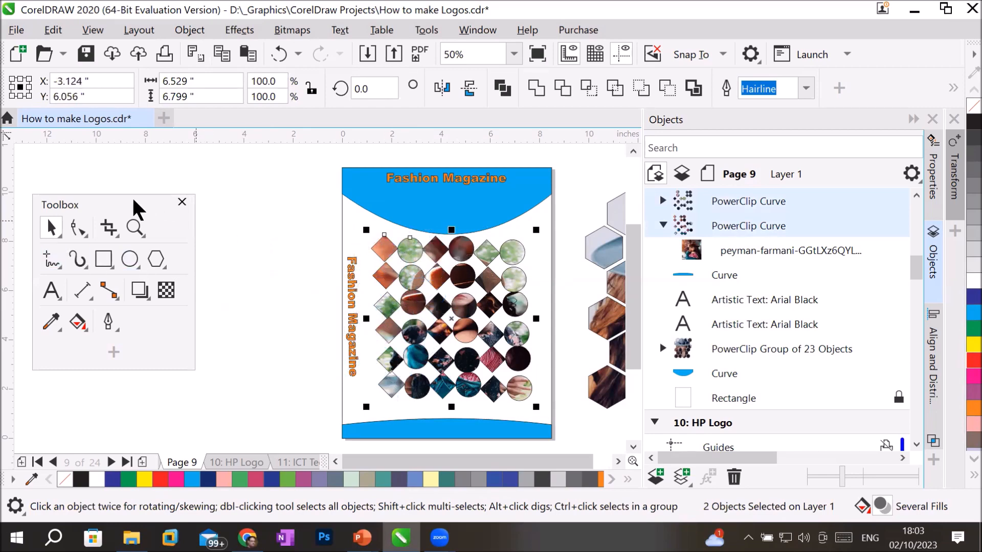
left_click_drag(132, 205, 83, 149)
left_click_drag(474, 297, 114, 355)
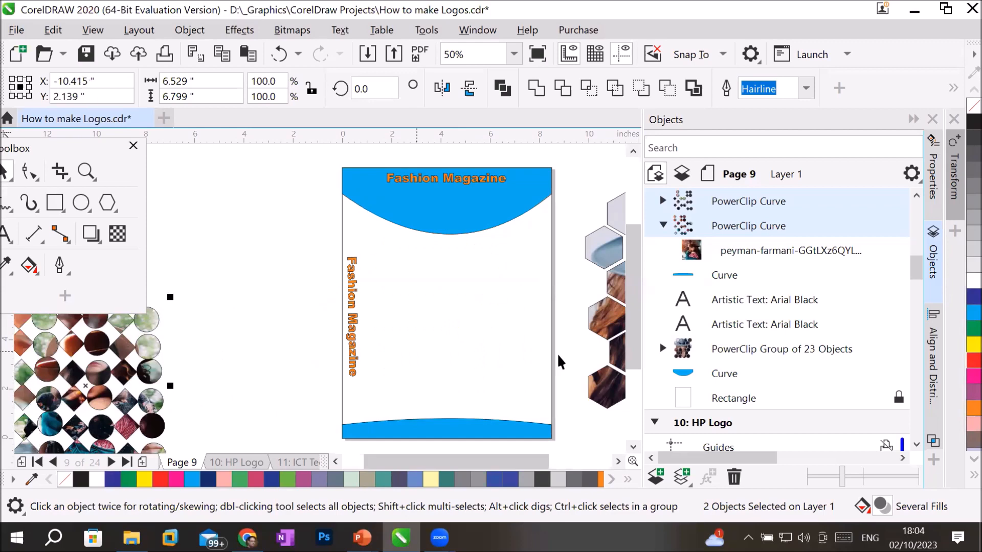
Draw a horizontal black rectangle about 6.63 by 0.75 inches on the cover, just below the blue header curve.
left_click(55, 202)
left_click_drag(375, 240, 538, 258)
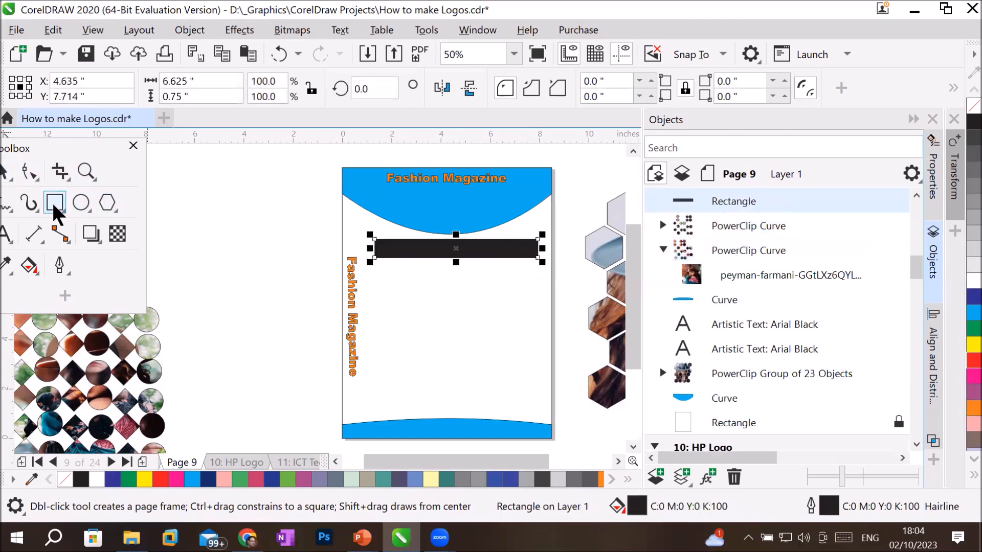
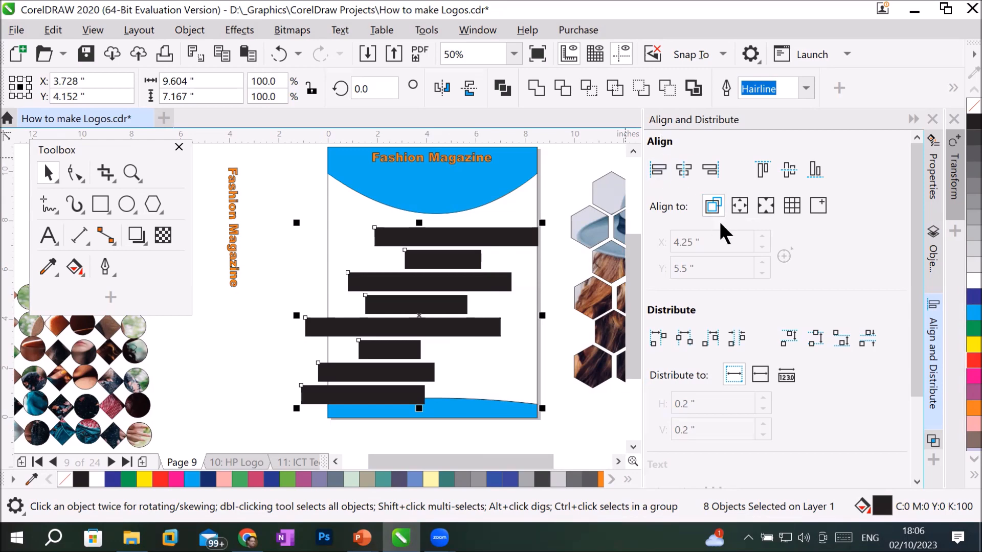
Try left and right alignment on the eight black bars relative to the active objects, and settle on centring them horizontally.
left_click(738, 198)
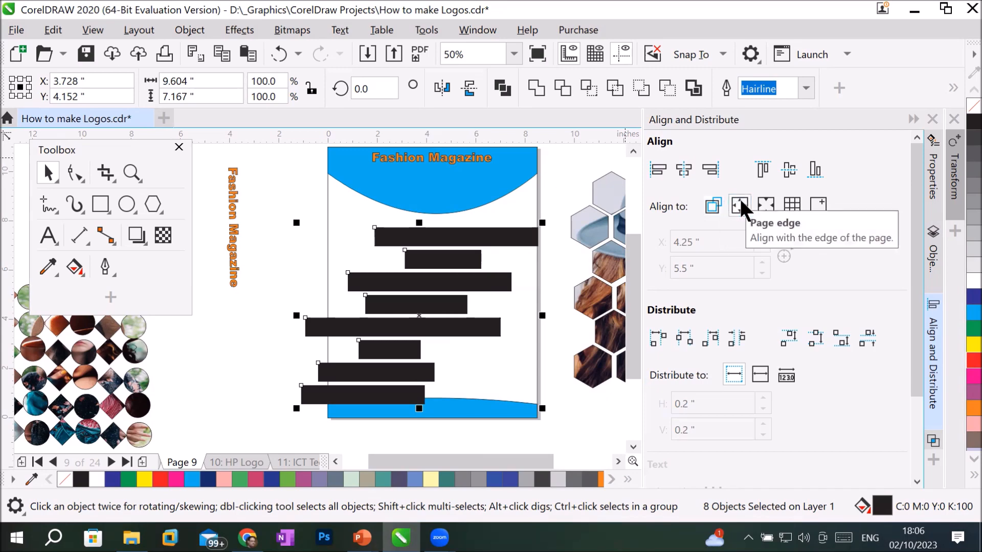
left_click(710, 202)
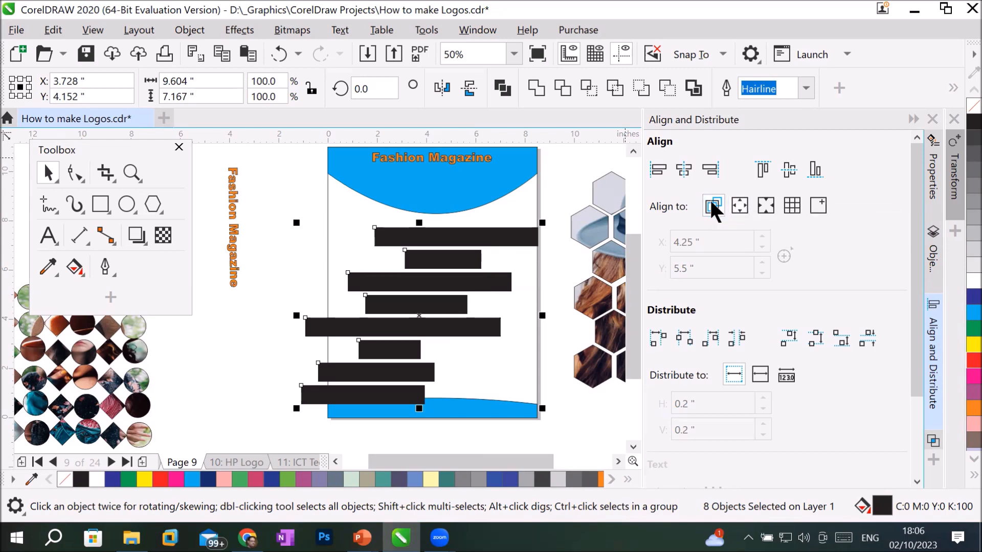
left_click(659, 168)
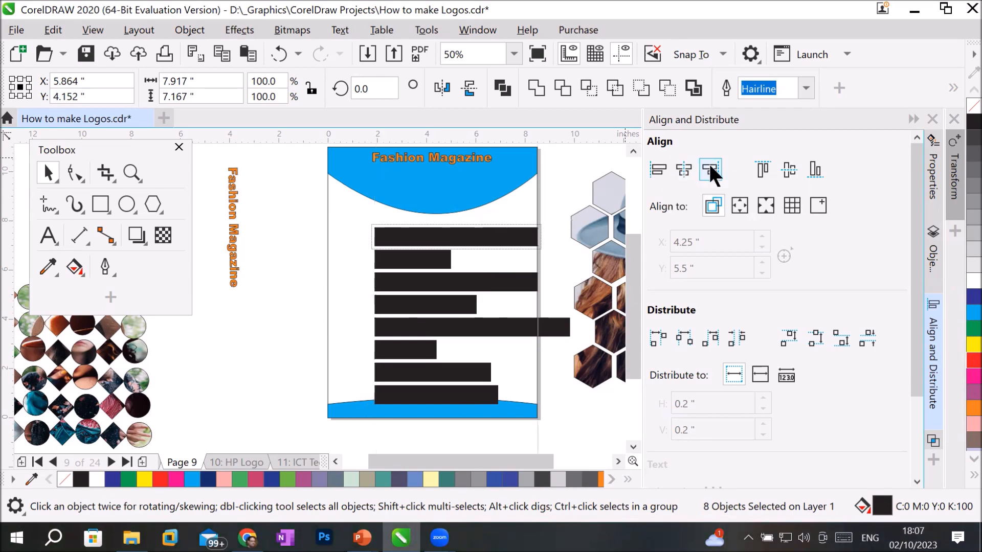
left_click(709, 162)
left_click(684, 163)
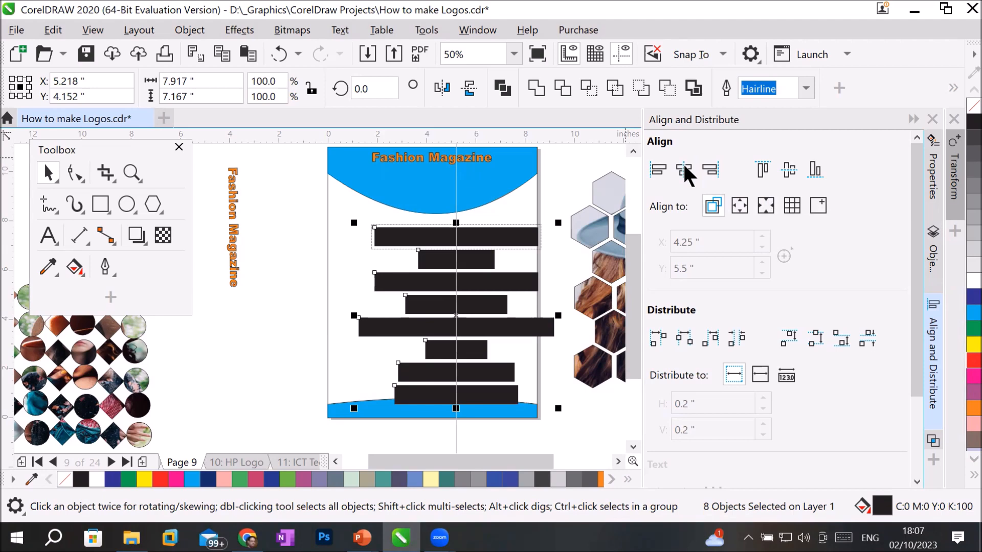
left_click(735, 205)
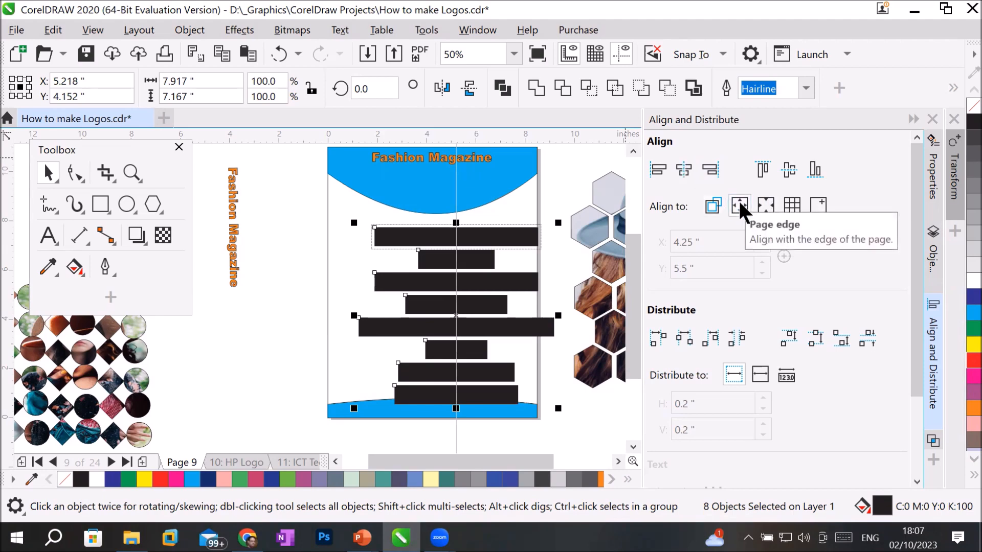
Try centring the eight black bars horizontally to the page edge, and undo their alignments back to the staggered layout.
left_click(682, 172)
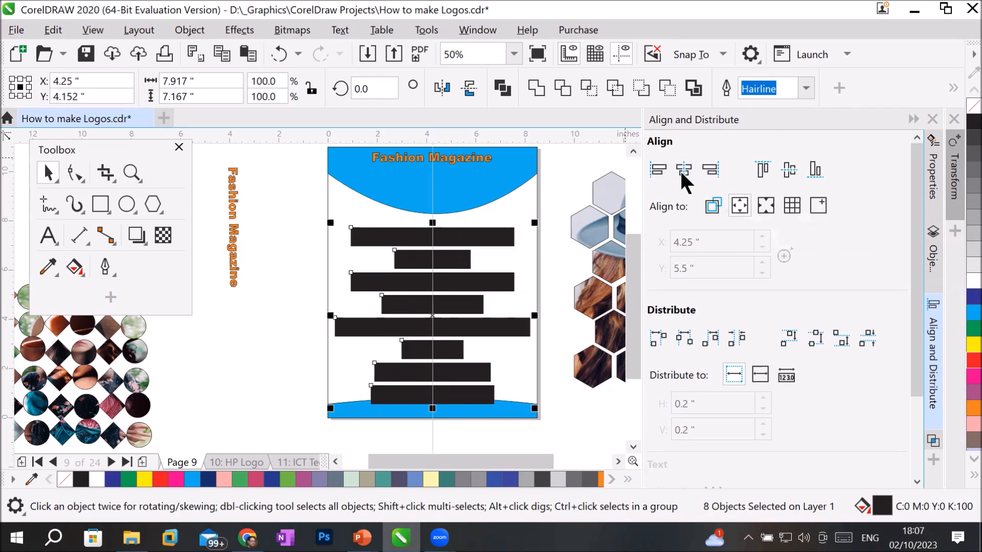
left_click(714, 206)
left_click(741, 210)
left_click(715, 209)
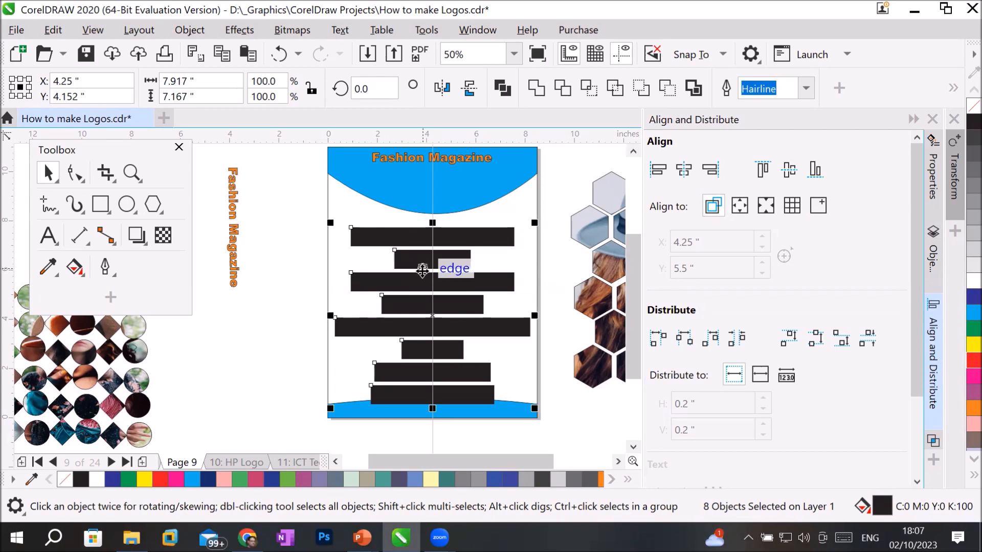
key("ctrl+z")
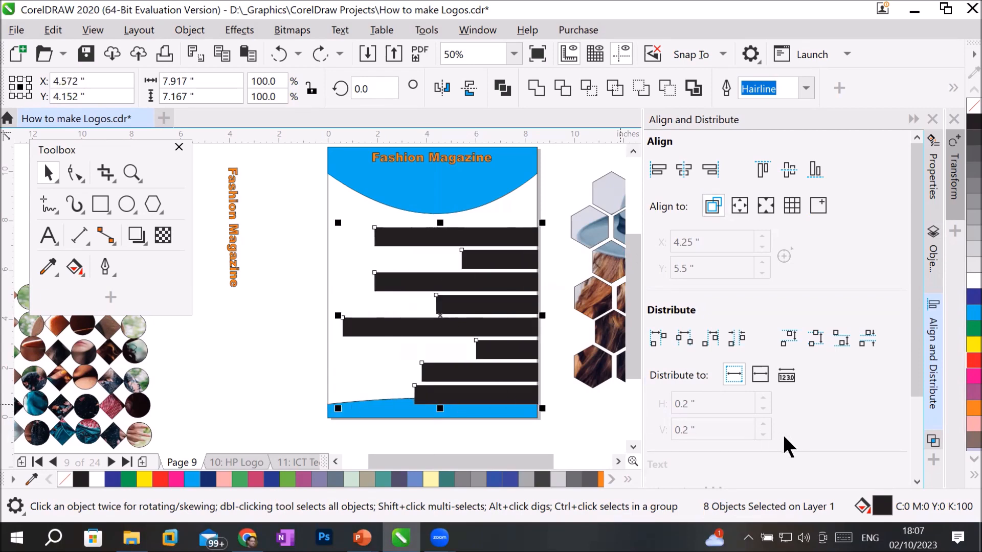
key("ctrl+z")
key("ctrl+z")
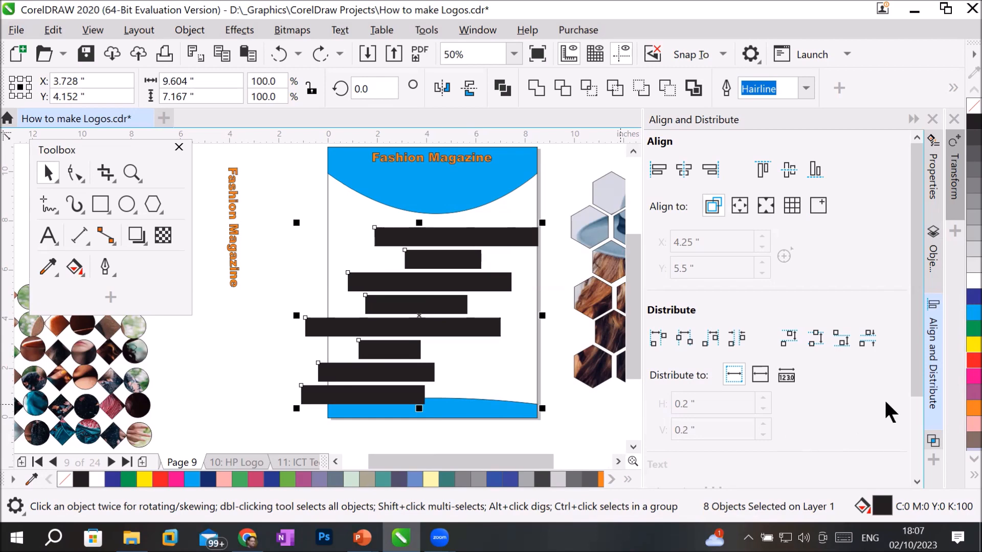
Shift the staggered bars partly off the cover and try centring them horizontally relative to the active objects.
left_click(715, 204)
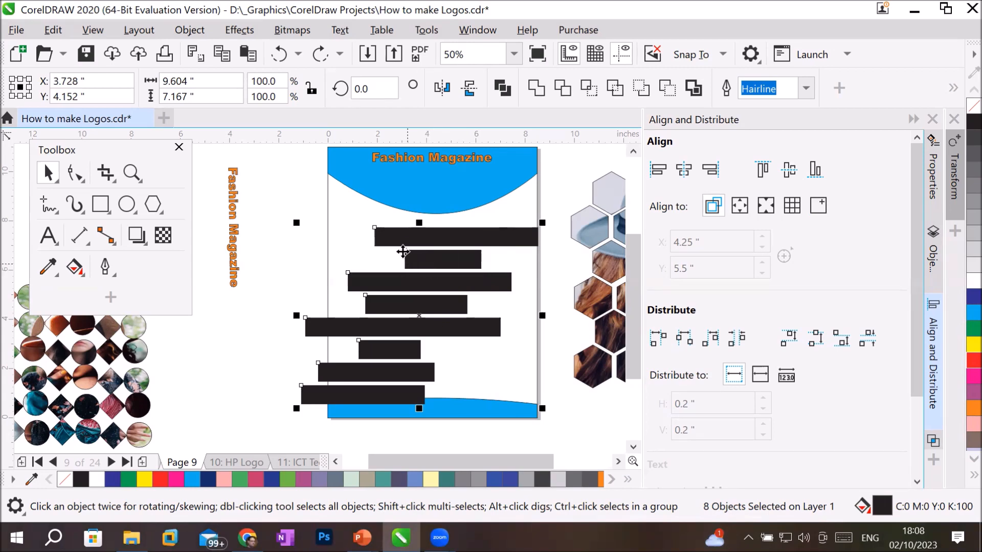
left_click_drag(402, 235, 321, 240)
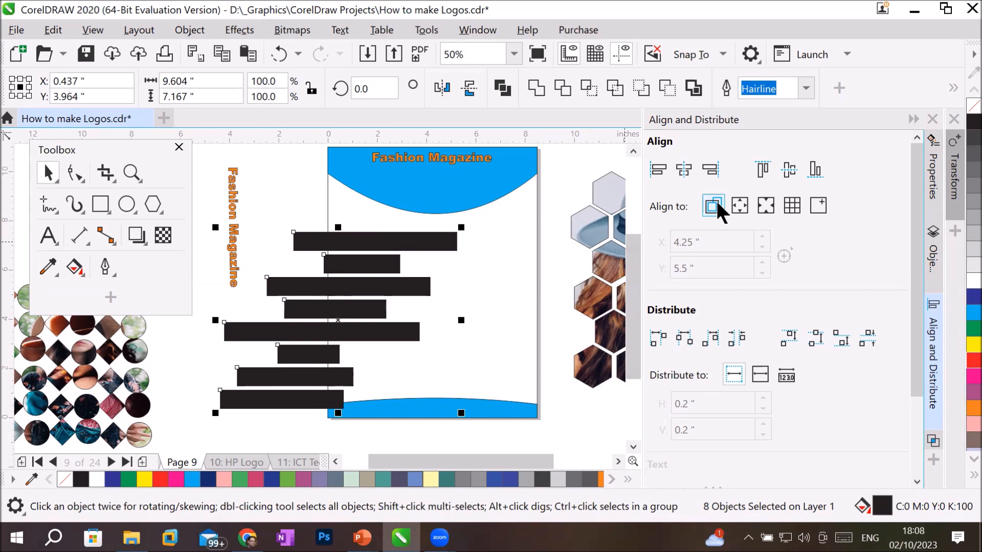
left_click(685, 171)
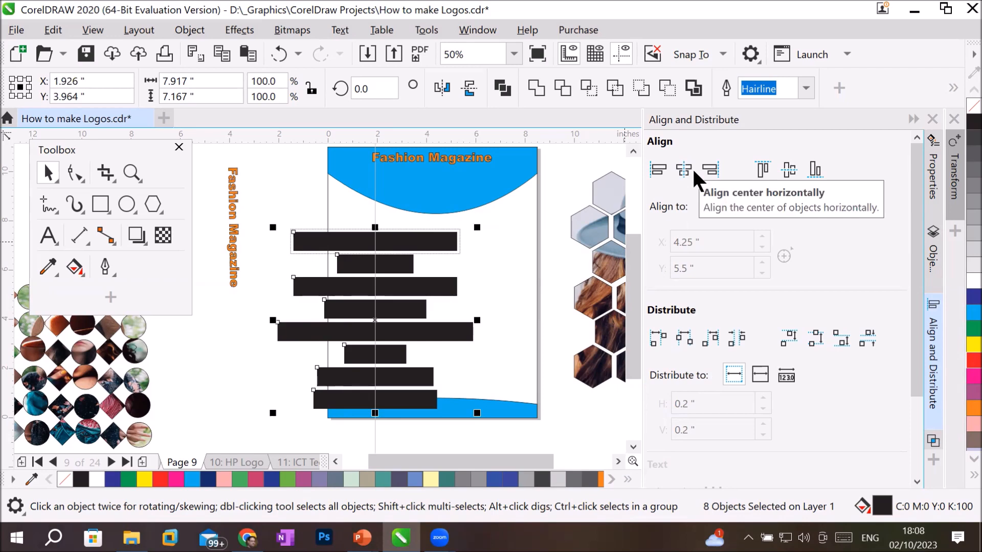
key("ctrl+z")
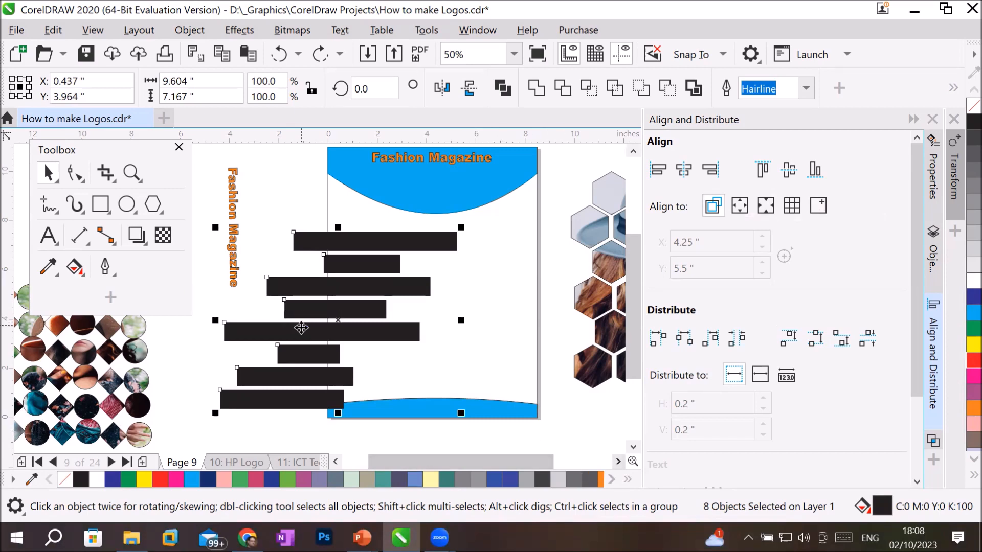
Move the eight staggered bars to the empty area above the circle and diamond photos, and move the Toolbox clear of them.
left_click_drag(288, 333, 208, 329)
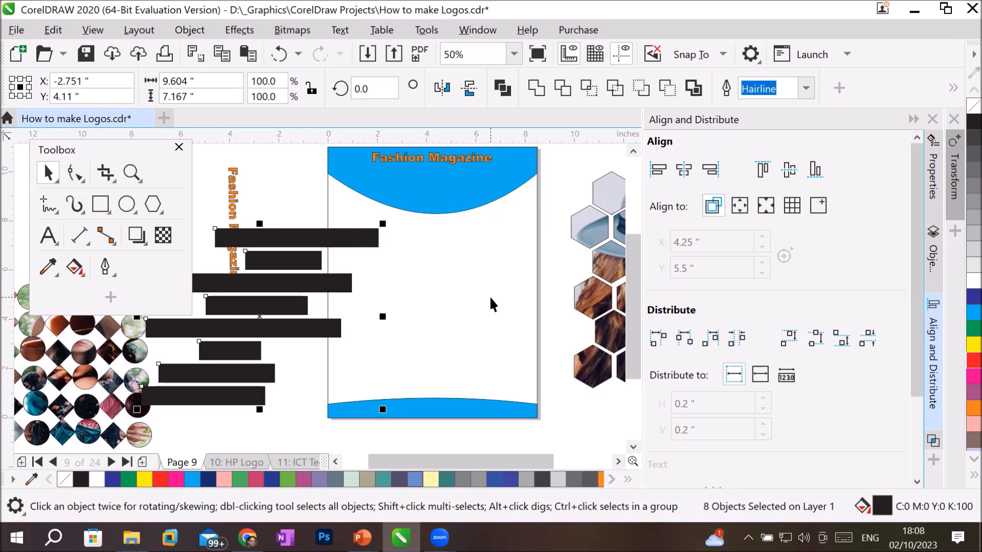
scroll(473, 281, "down", 1)
left_click_drag(366, 280, 250, 207)
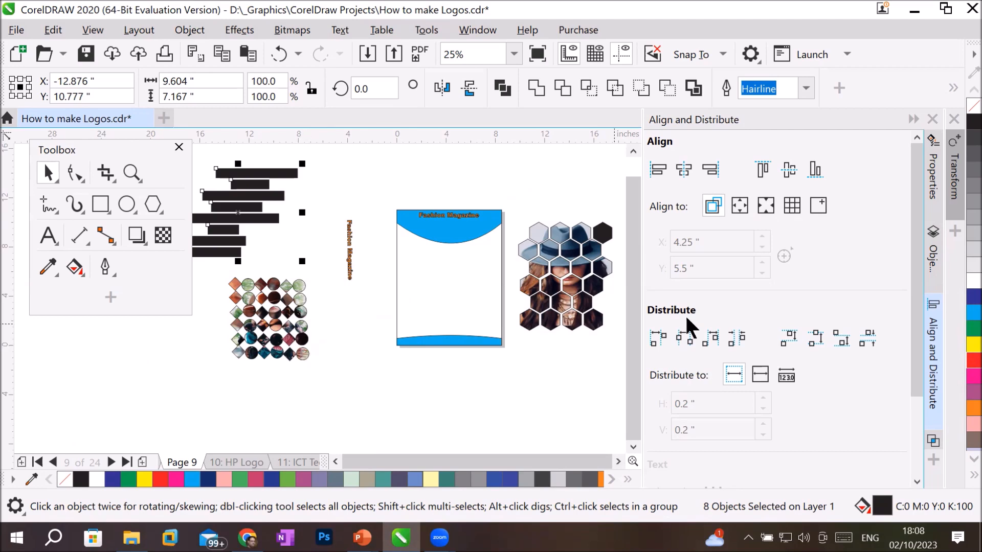
left_click(740, 206)
left_click(715, 202)
left_click_drag(100, 149, 25, 231)
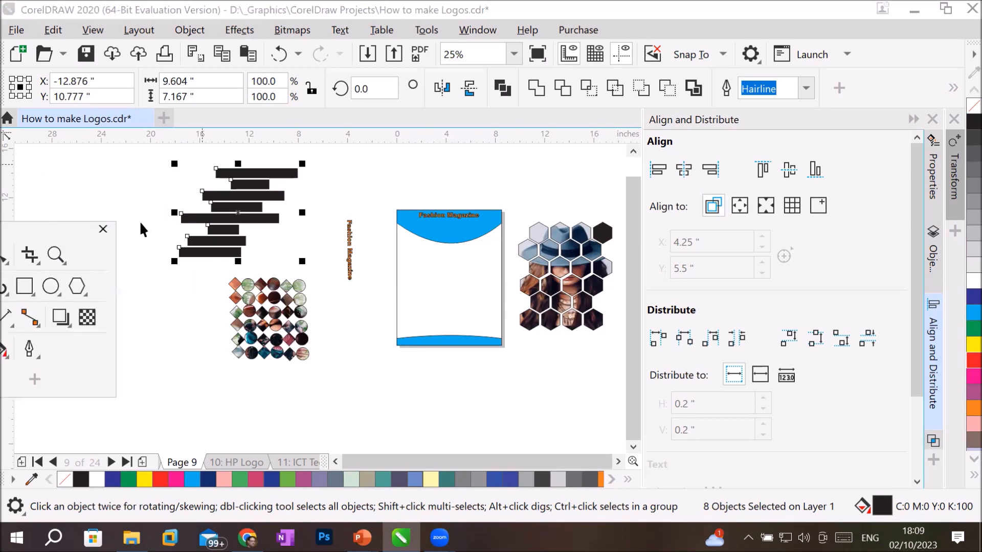
Try left, right and horizontal centre alignment on the bars relative to the active objects, and undo all three.
left_click(659, 167)
left_click(712, 168)
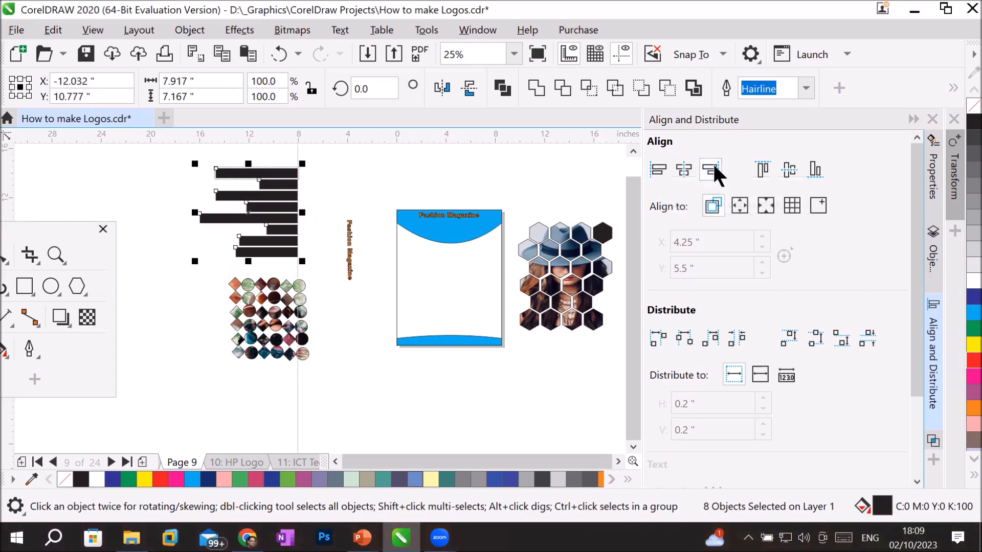
left_click(681, 170)
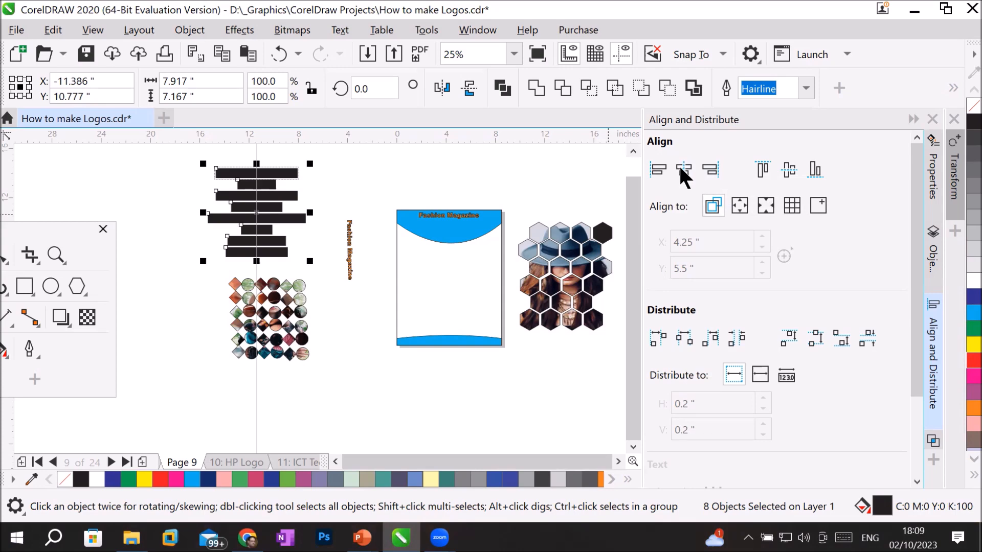
key("ctrl+z")
key("ctrl+z")
key("ctrl+z")
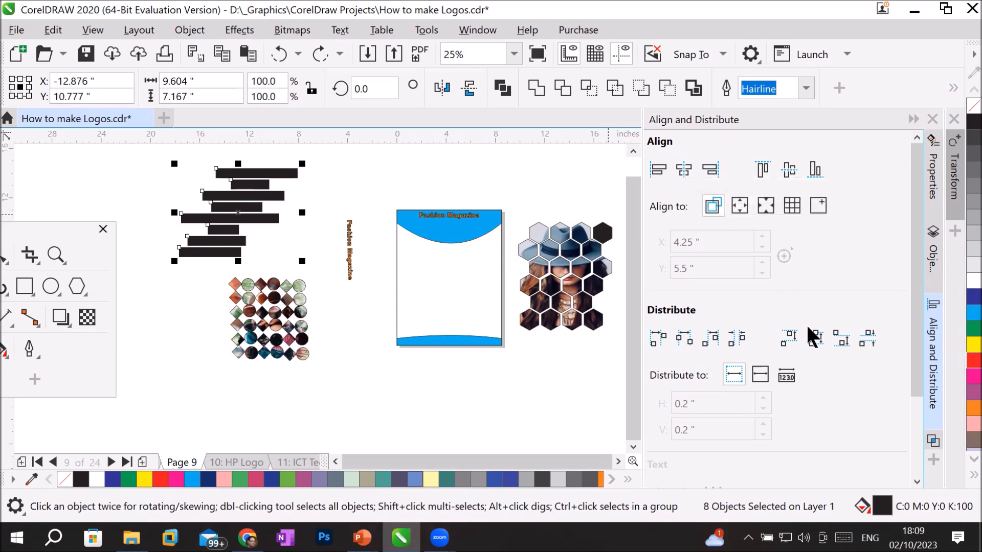
Centre the eight bars horizontally to the page edge, and try centring them vertically as well.
left_click(735, 199)
left_click(684, 169)
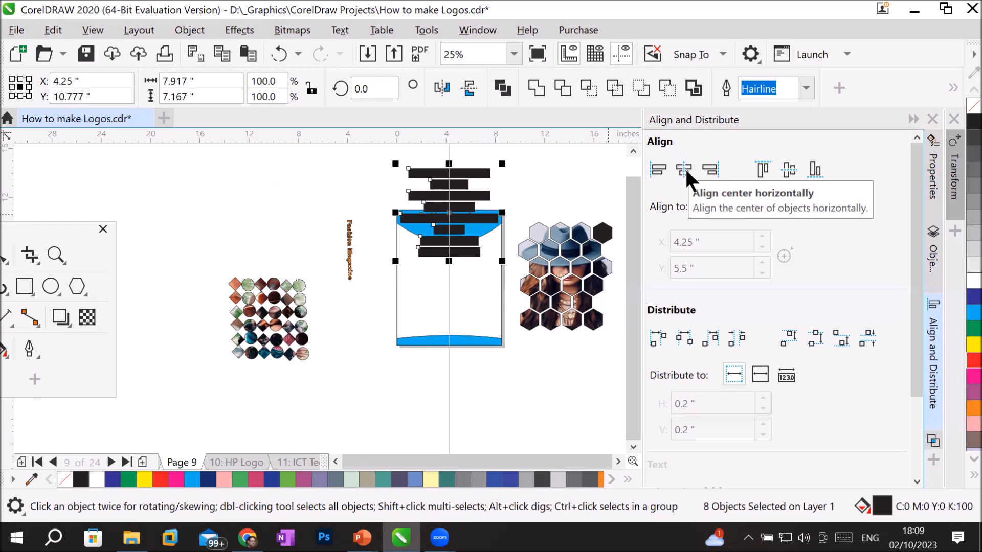
left_click(788, 169)
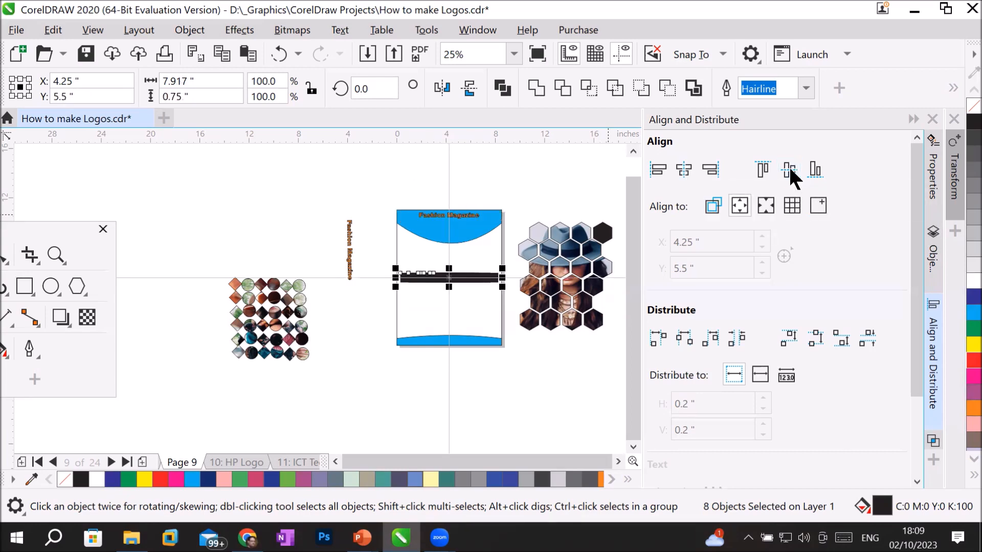
key("ctrl+z")
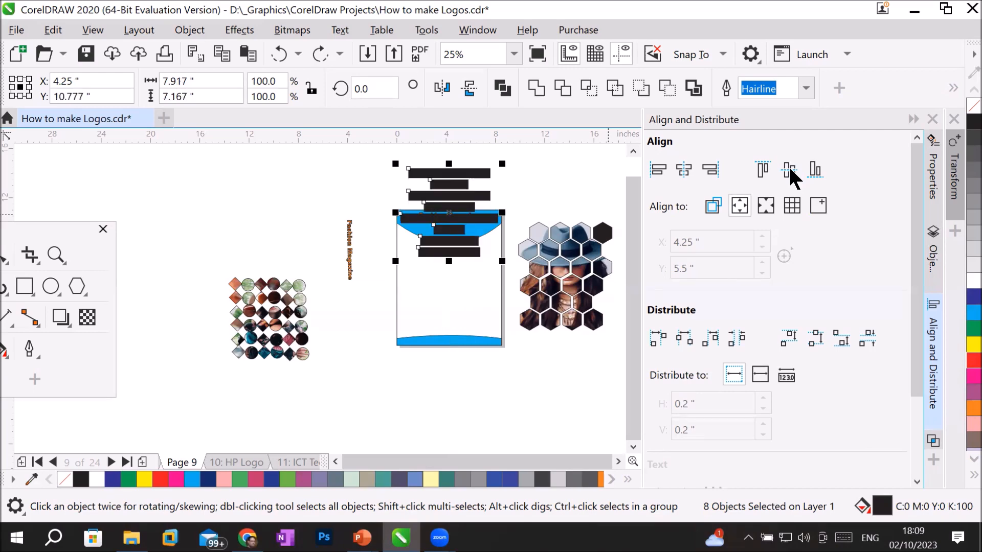
Move the centred bars off the cover to about X -14.46, Y 10.36 inches and group them.
left_click_drag(433, 195, 205, 206)
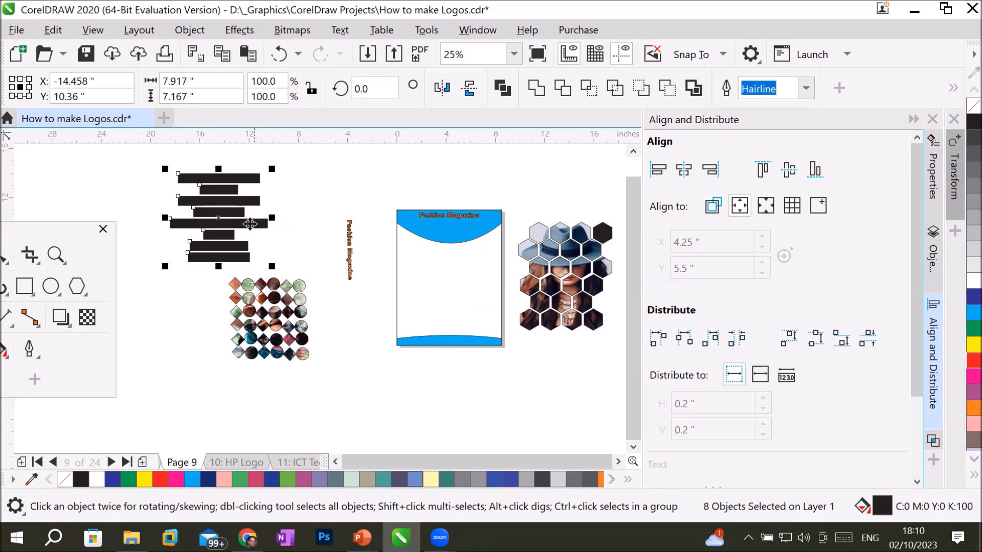
right_click(226, 202)
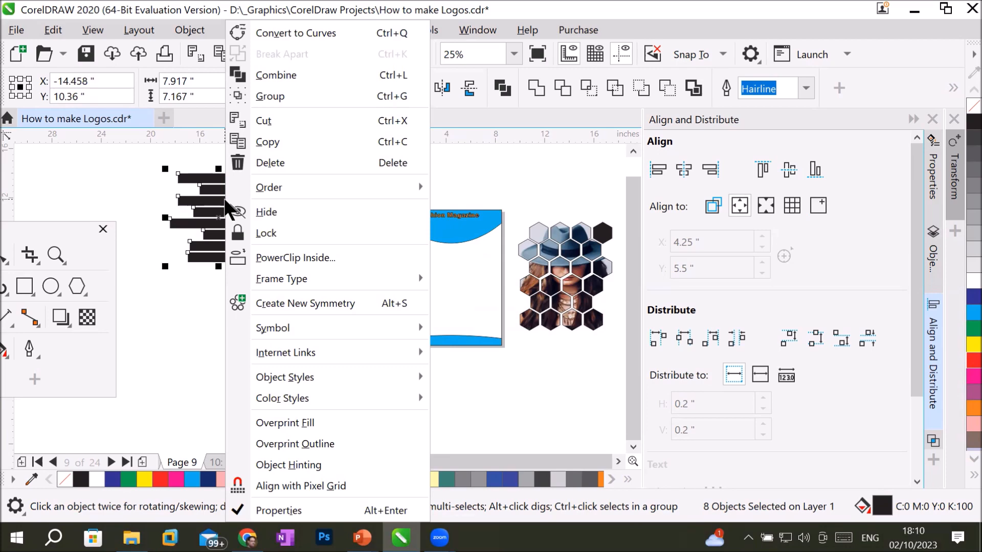
left_click(272, 96)
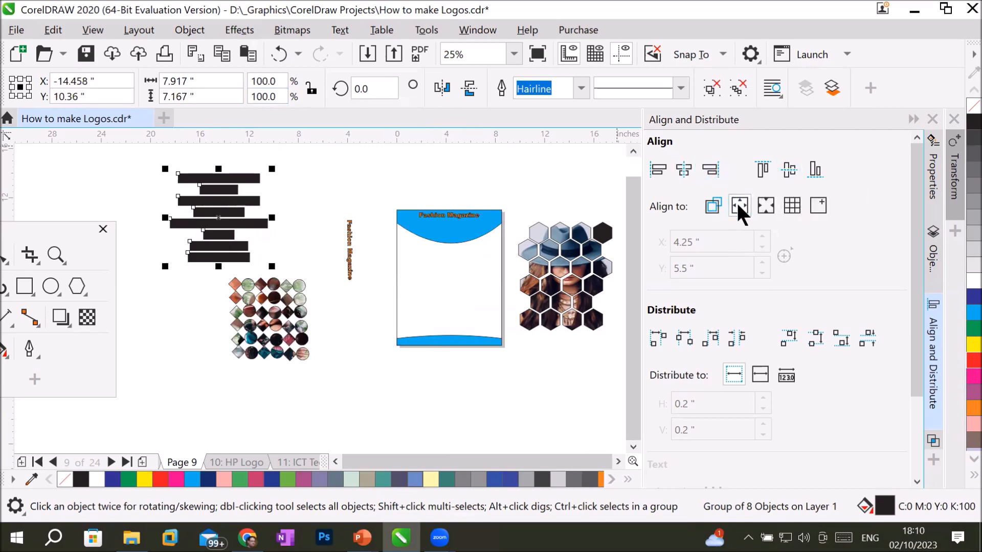
Centre the group of bars horizontally and vertically on the page.
left_click(677, 161)
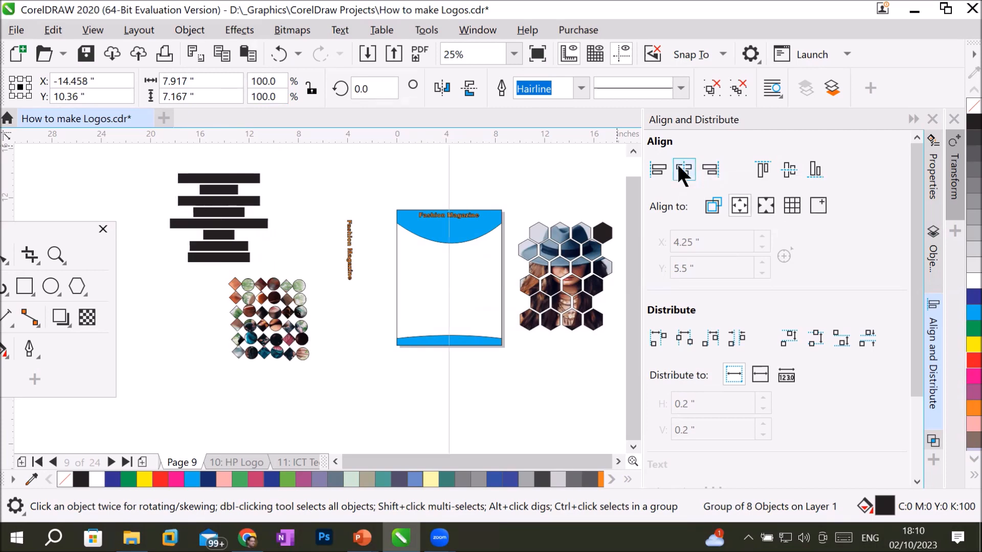
left_click(790, 168)
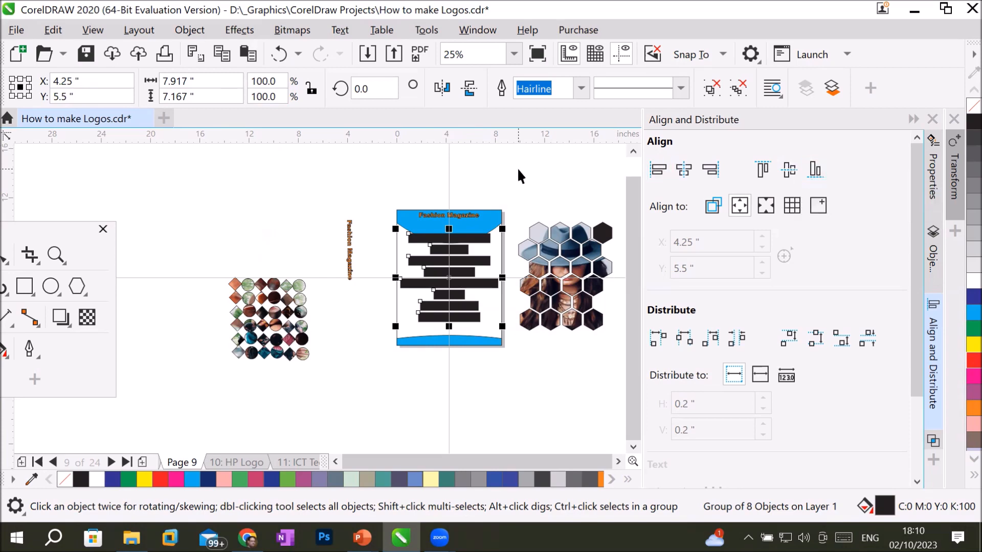
scroll(517, 169, "up", 2)
scroll(464, 256, "down", 2)
scroll(452, 330, "up", 1)
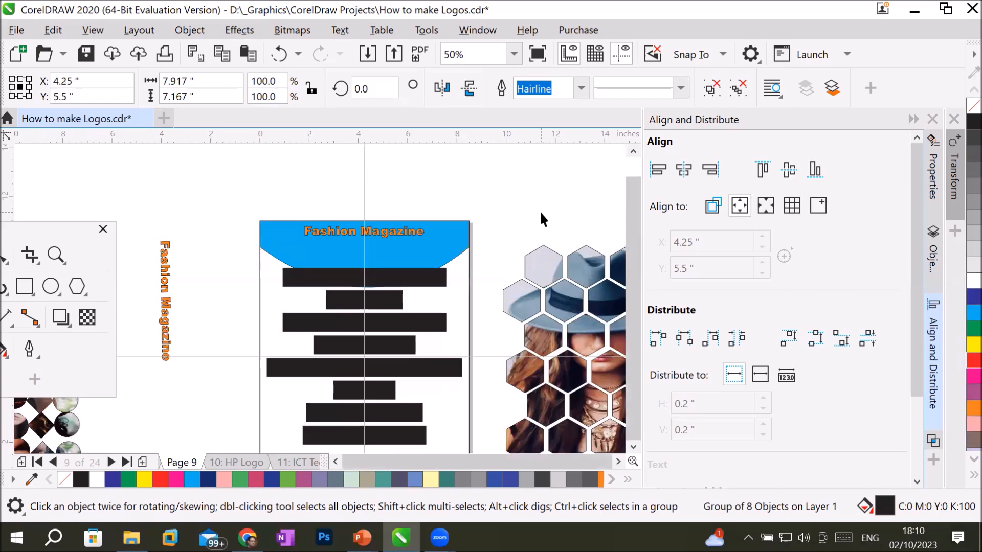
scroll(539, 211, "down", 1)
scroll(534, 222, "up", 1)
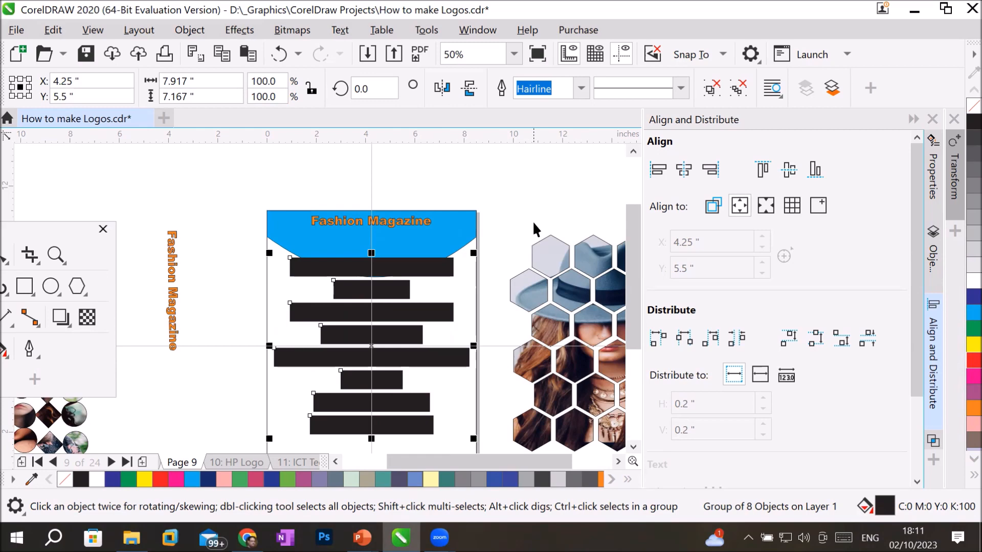
Ungroup the bars and combine all of them except the widest one into a single curve.
right_click(350, 354)
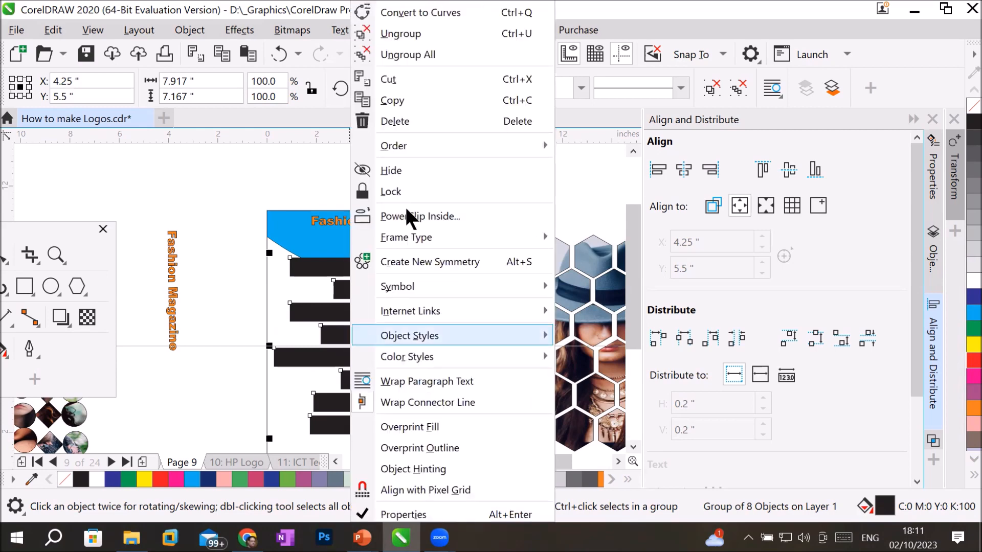
left_click(428, 35)
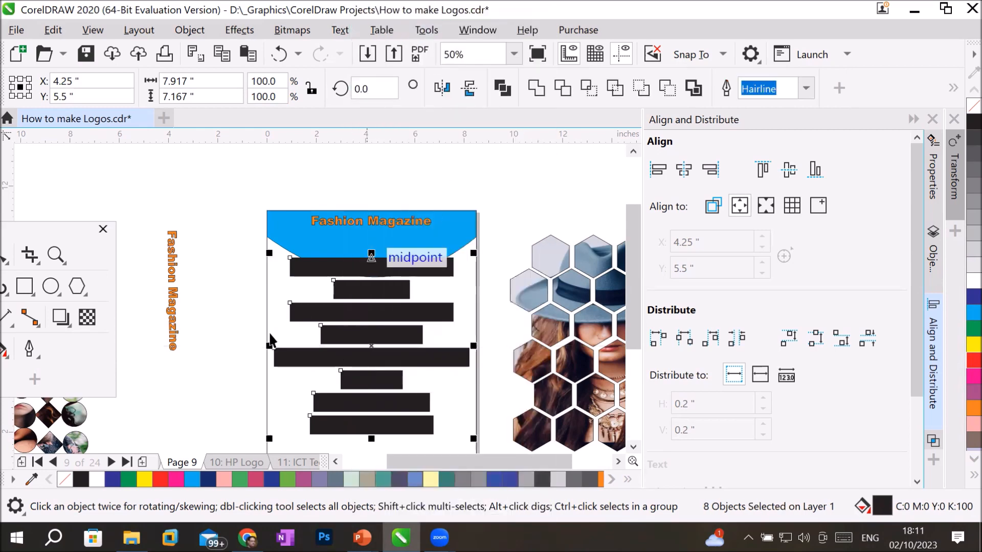
left_click(289, 357, "shift")
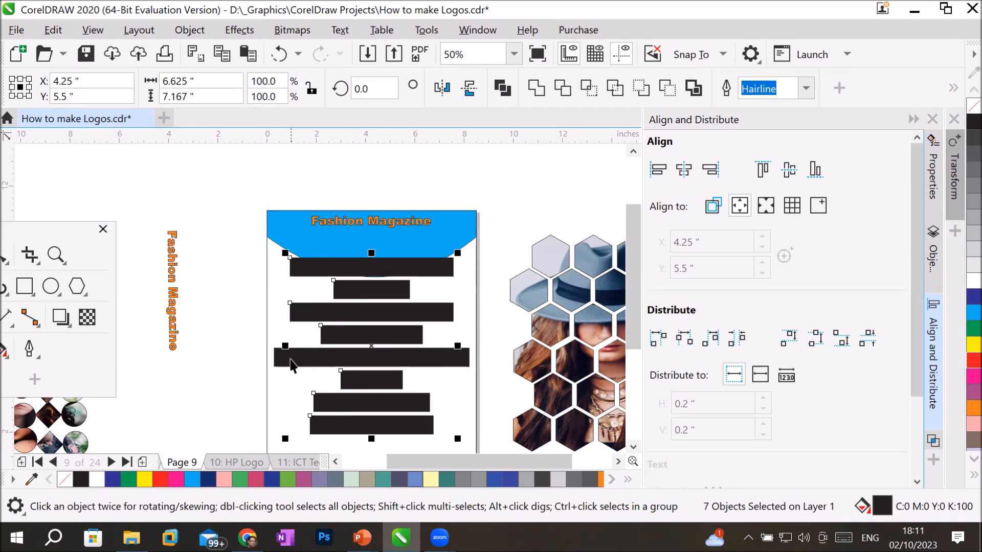
left_click(936, 266)
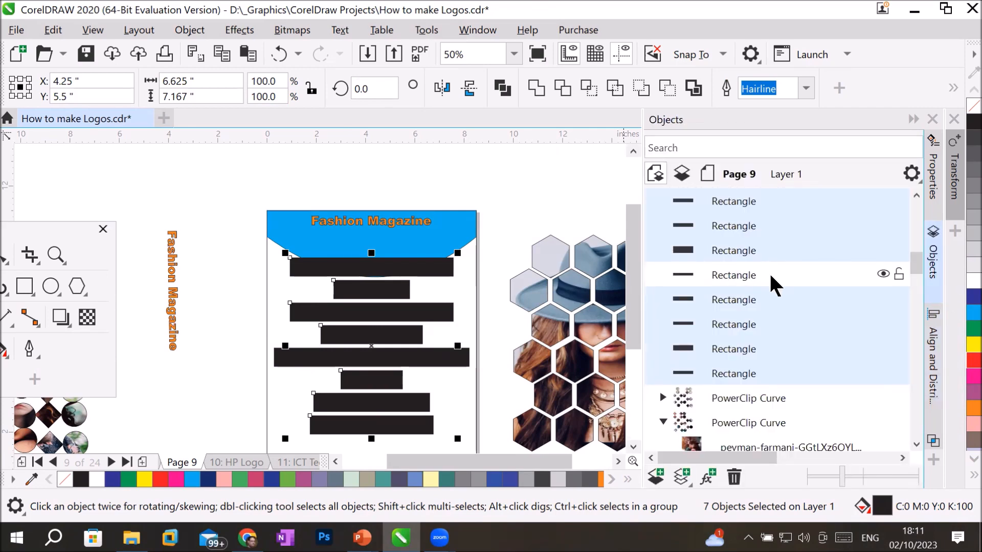
right_click(396, 266)
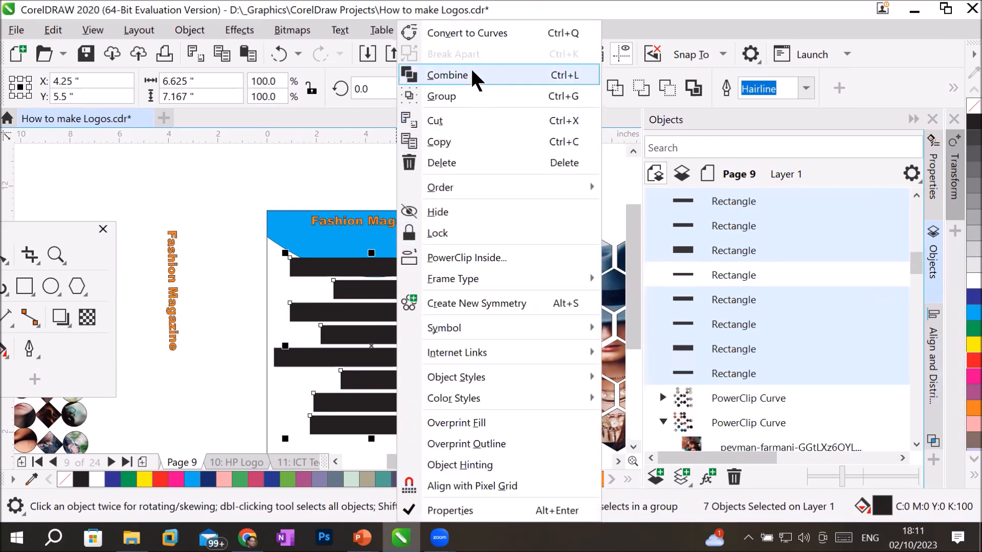
left_click(472, 75)
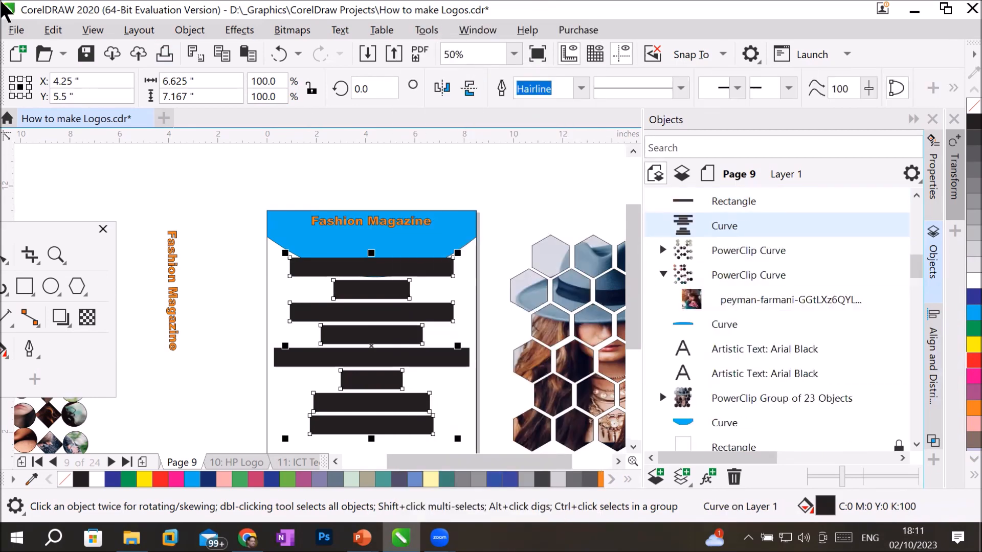
Import pngegg (5).png from the Images > Players folder and place it about 4.7 by 7.15 inches over the bars.
left_click(16, 30)
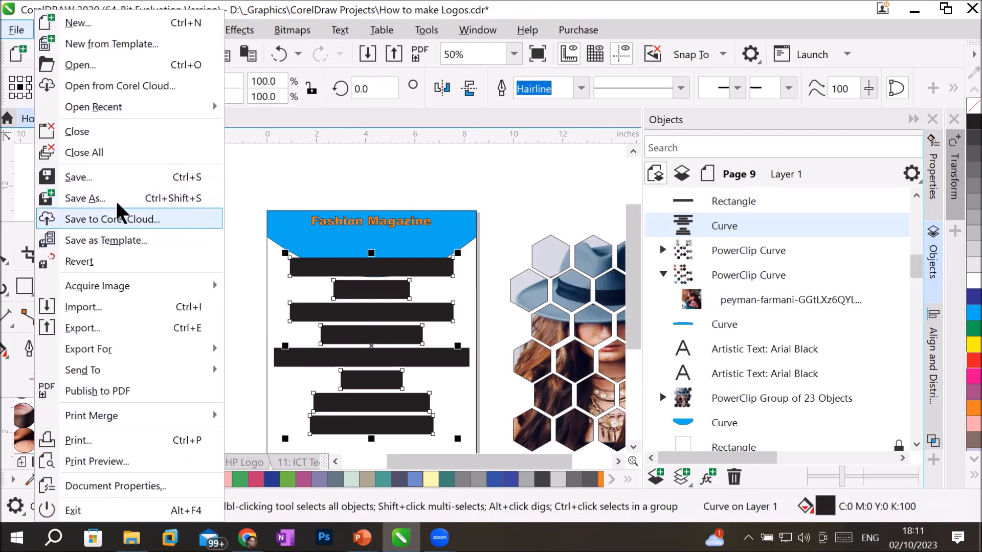
left_click(114, 307)
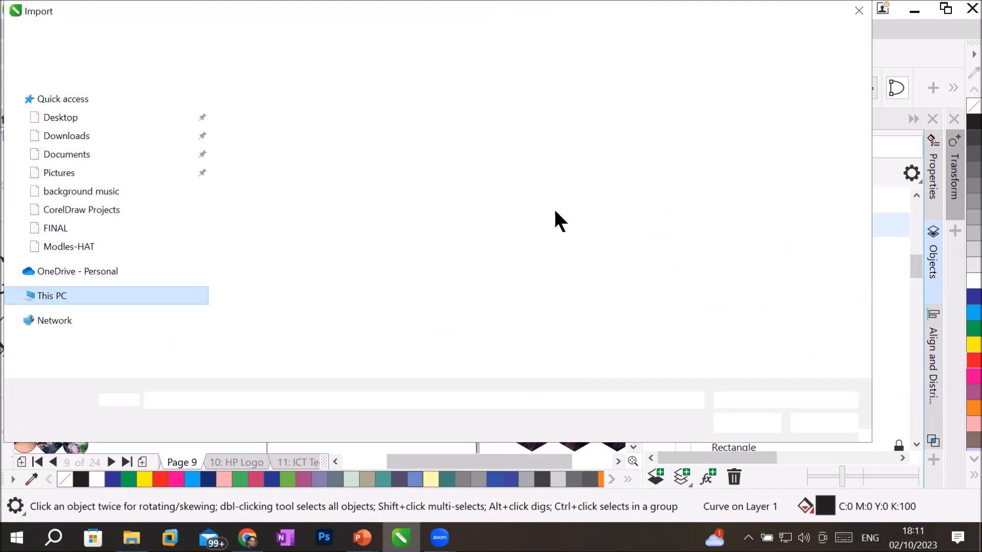
left_click(305, 37)
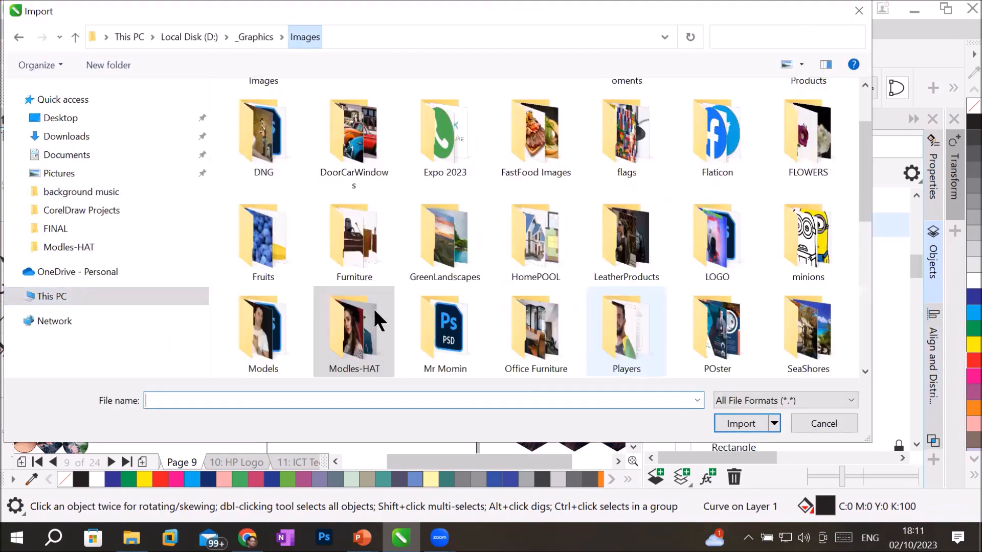
scroll(635, 298, "down", 10)
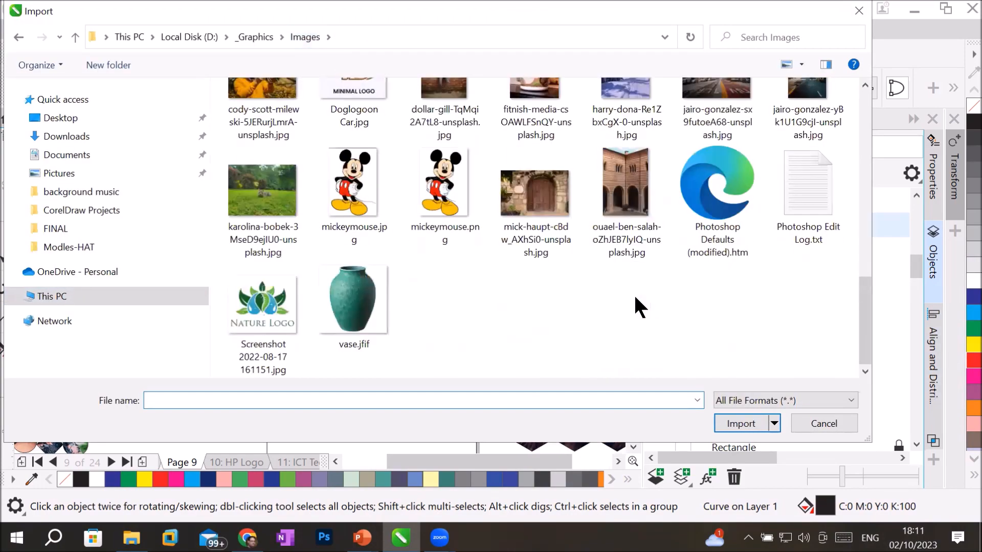
scroll(635, 306, "up", 3)
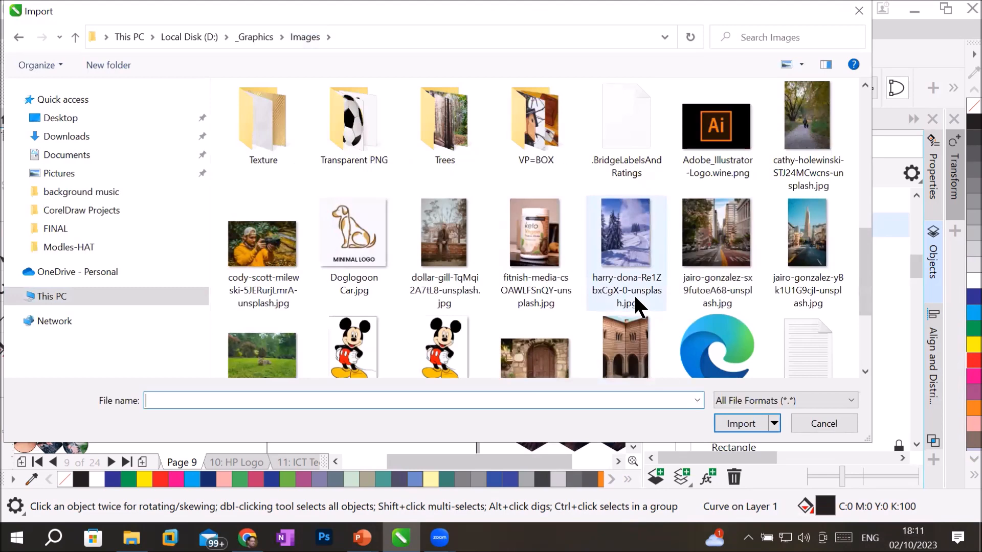
scroll(634, 295, "up", 5)
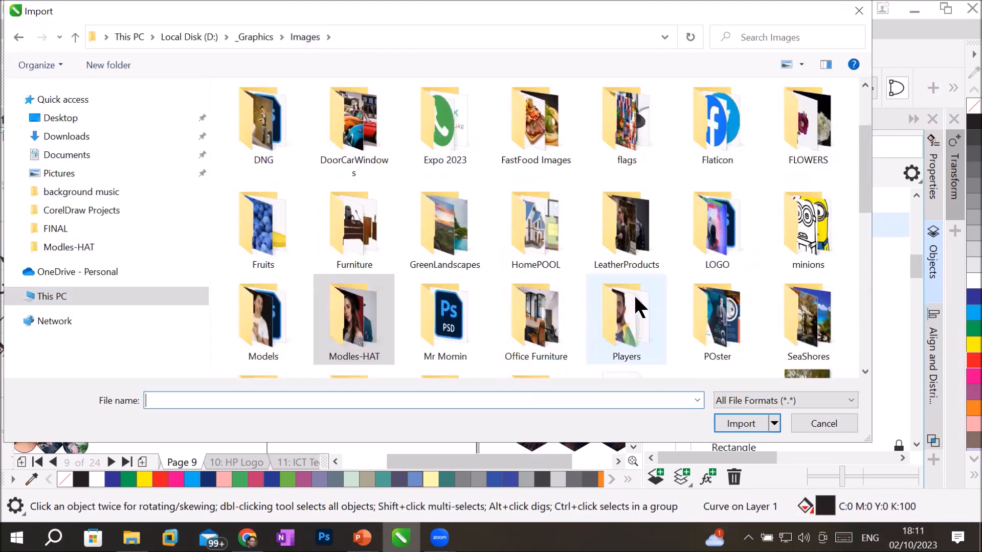
double_click(619, 327)
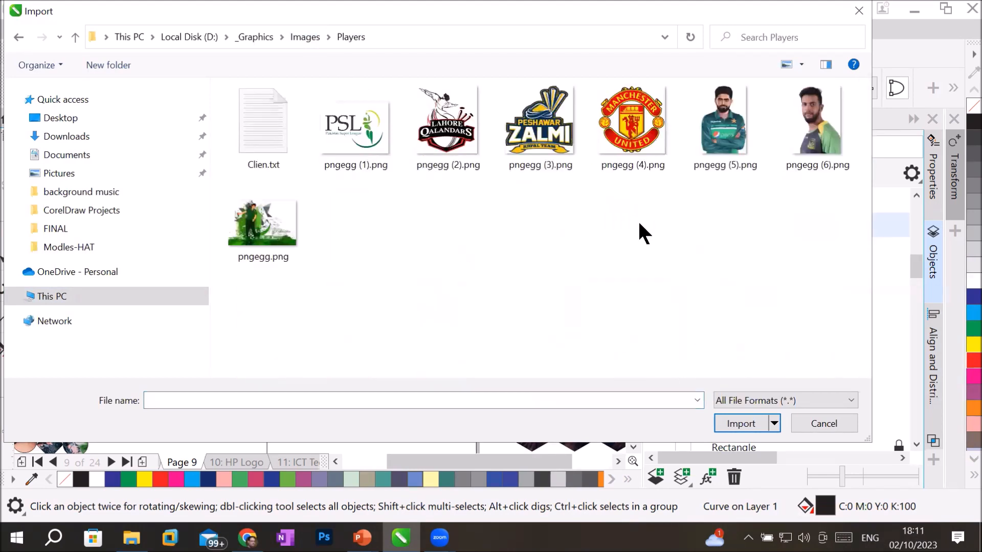
double_click(732, 114)
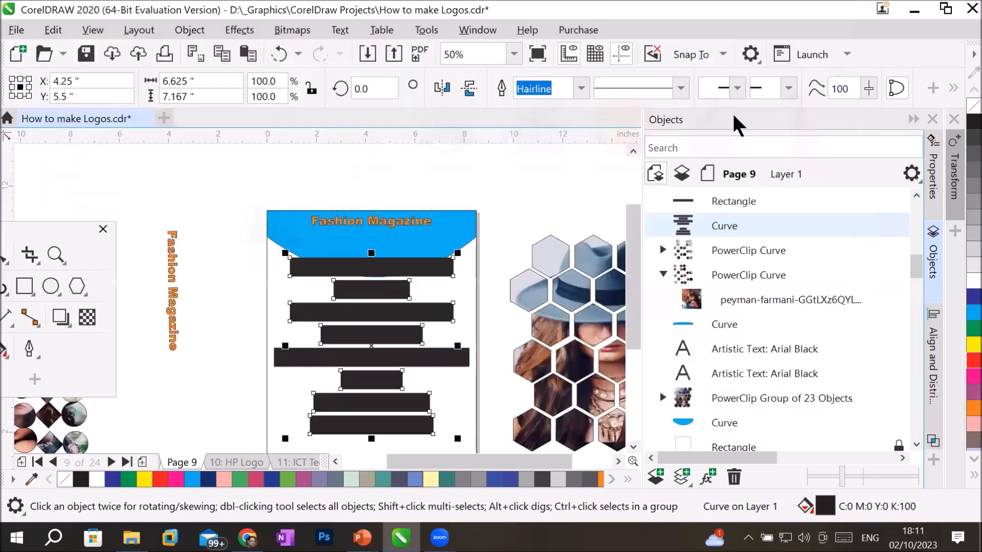
left_click_drag(242, 261, 588, 439)
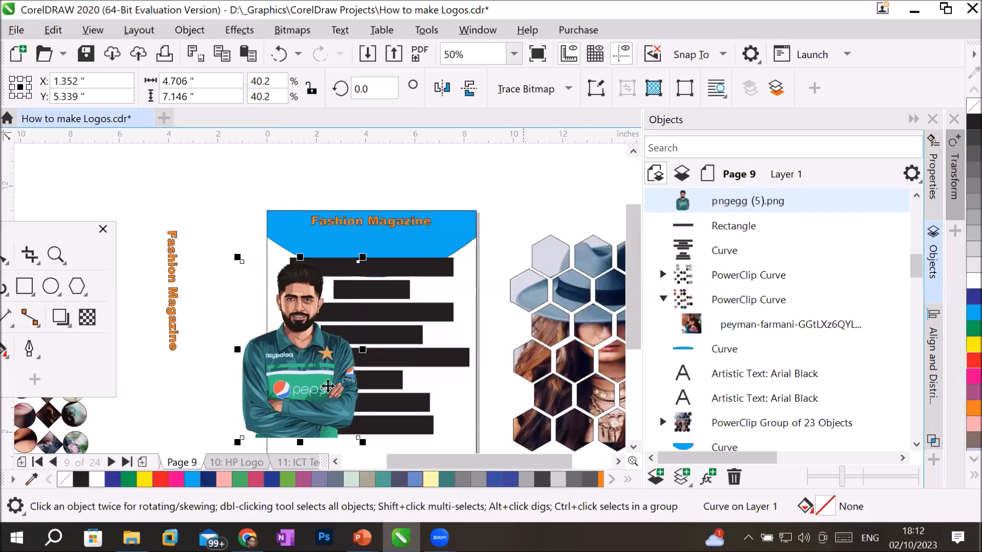
PowerClip the imported player picture inside the combined bars and fit it to fill the frame.
scroll(361, 365, "up", 1)
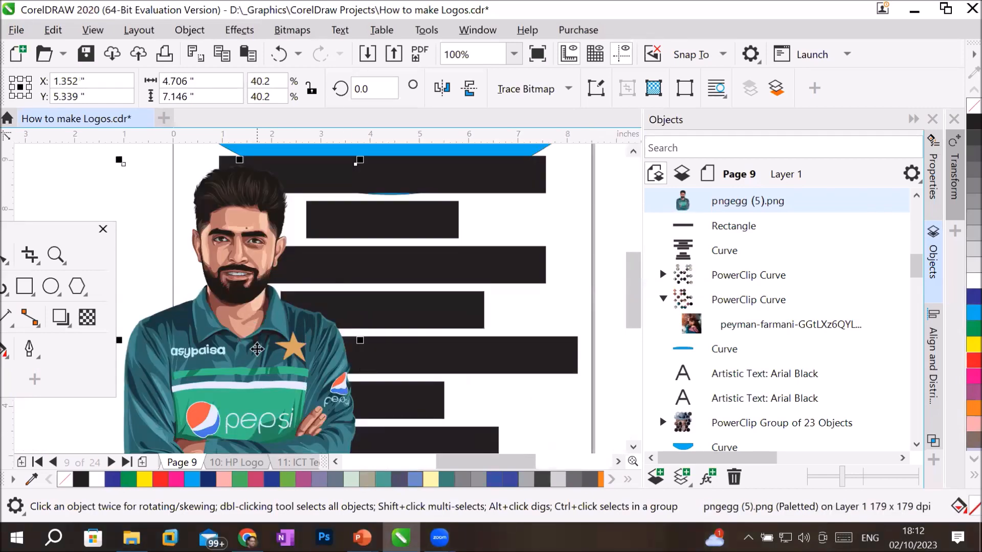
right_click(256, 344)
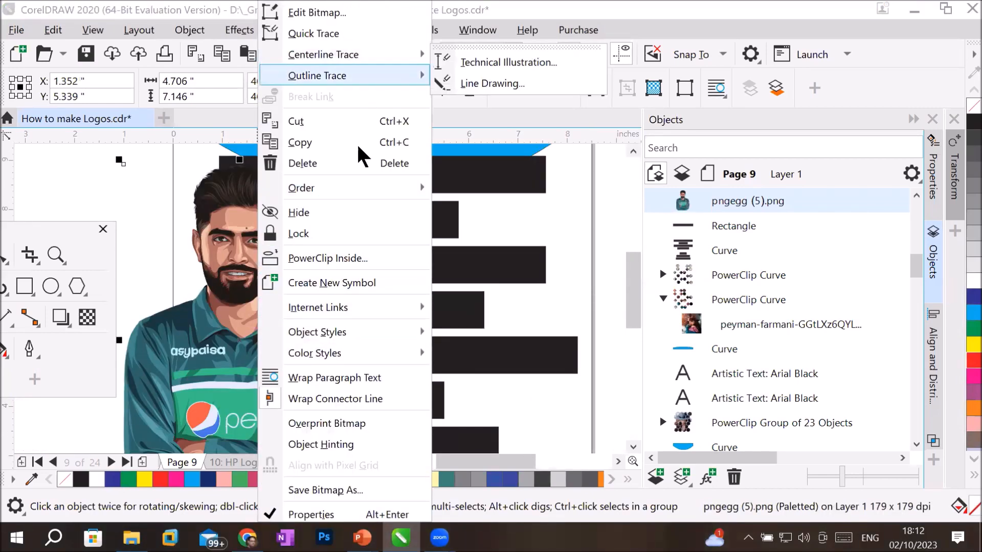
left_click(382, 258)
left_click(509, 176)
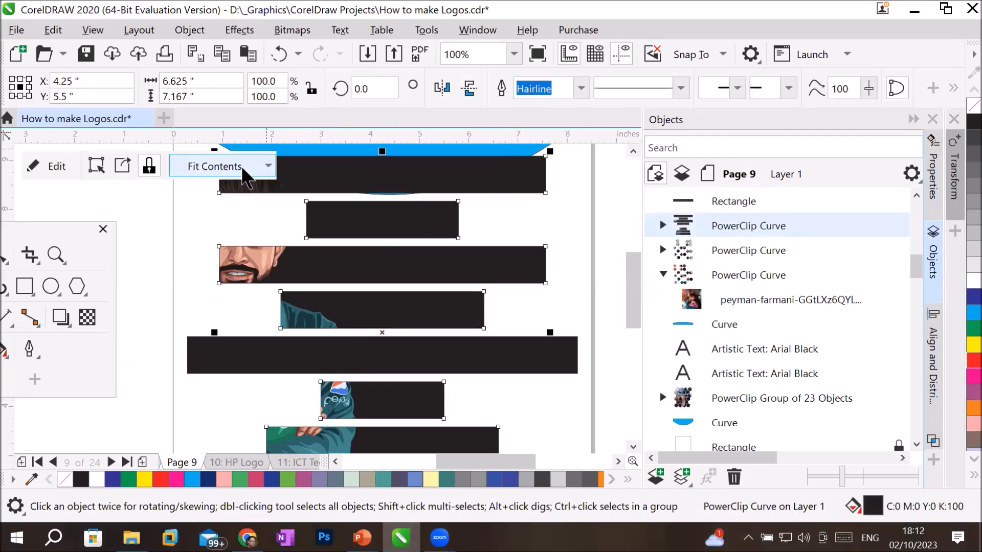
left_click(267, 165)
left_click(239, 253)
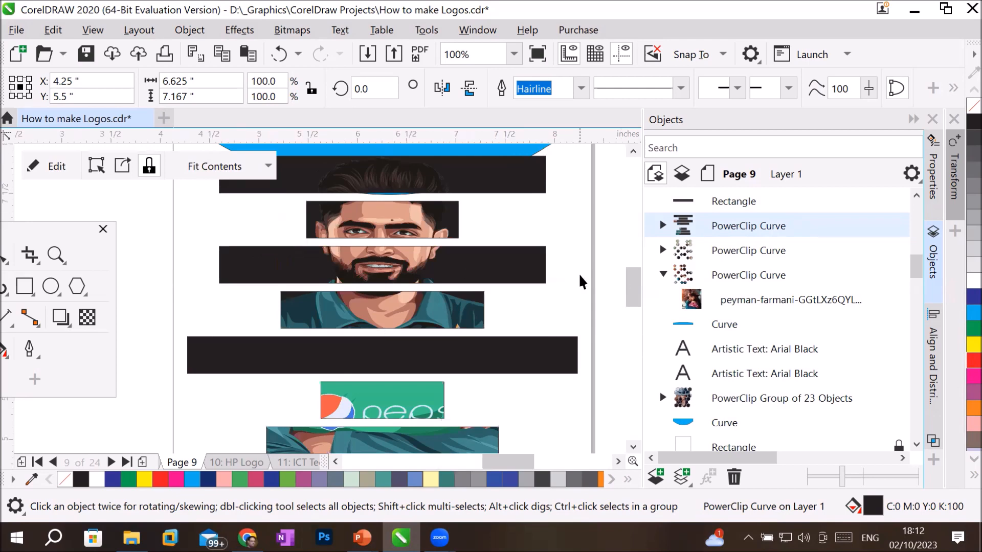
Examine how the clipped player portrait appears across the bars on the cover.
scroll(581, 281, "up", 2)
scroll(348, 215, "down", 2)
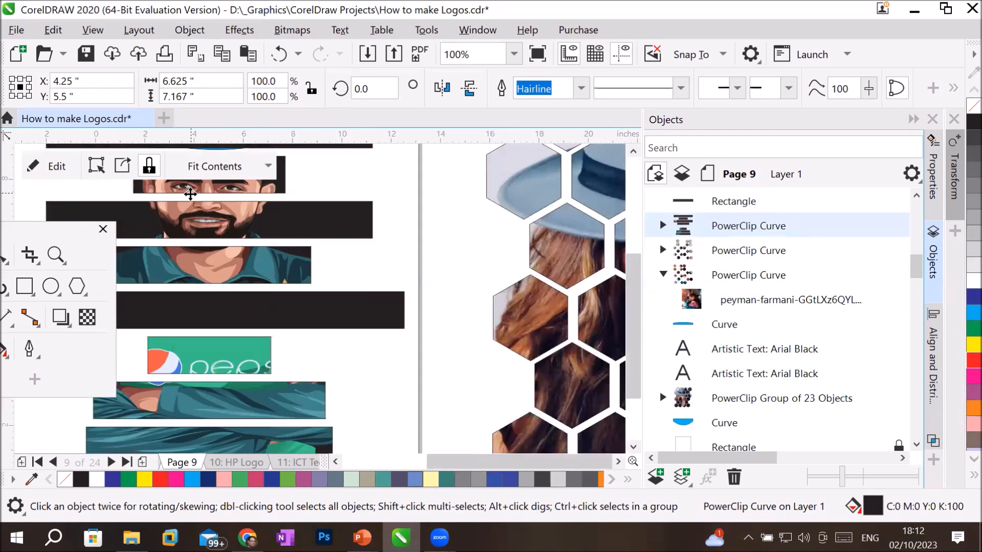
scroll(192, 294, "down", 1)
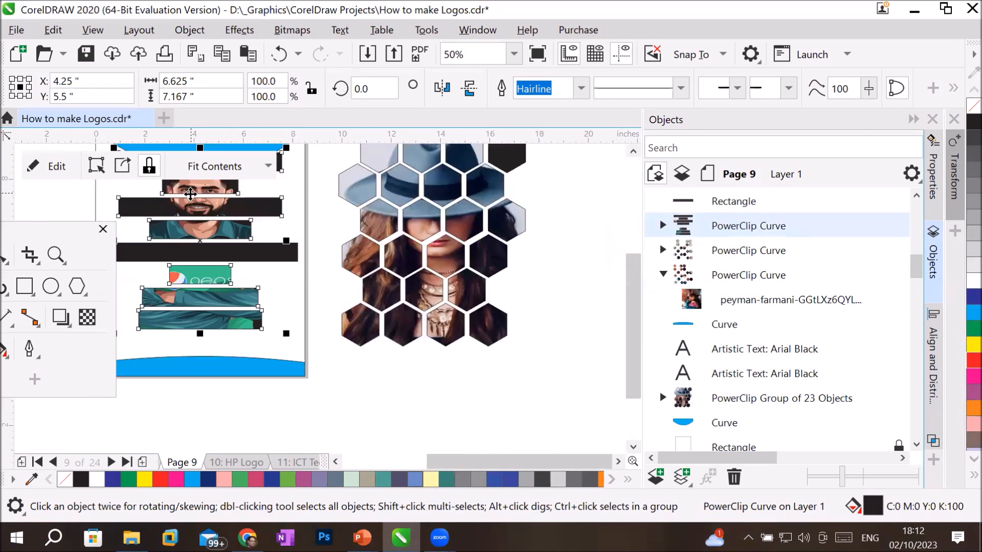
left_click(335, 462)
left_click(335, 462)
left_click(335, 462)
left_click(635, 152)
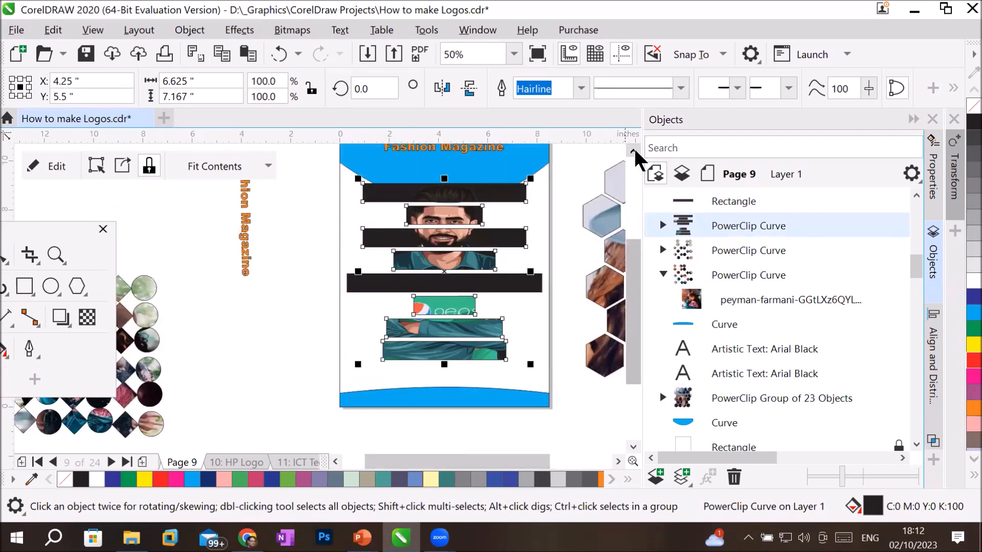
scroll(502, 211, "up", 1)
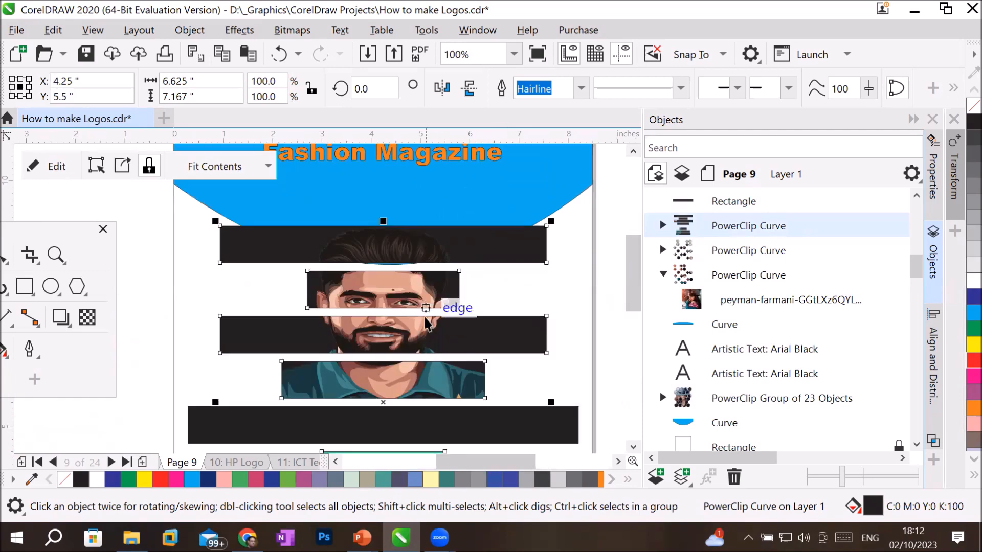
scroll(437, 337, "down", 1)
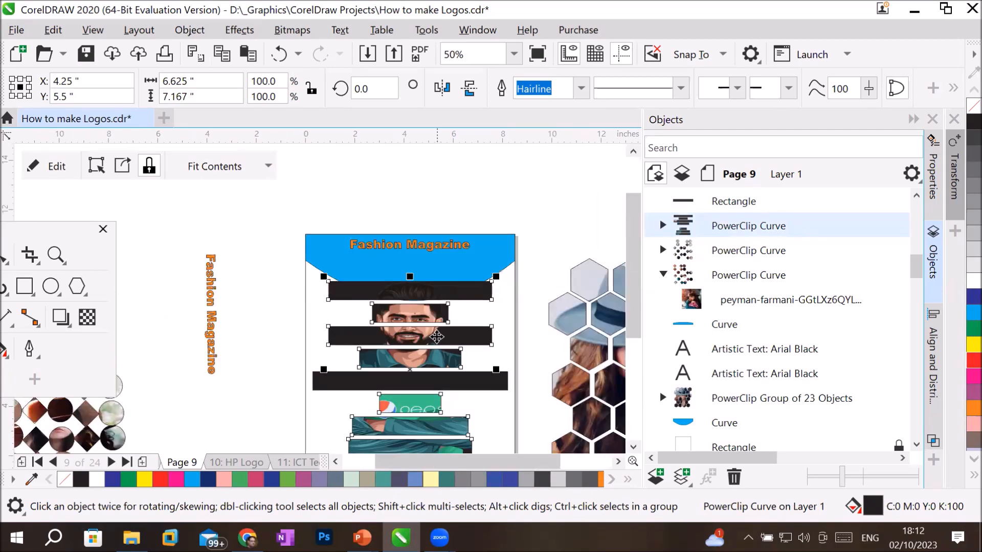
Fill the widest bar across the middle of the cover with Red (C:0 M:100 Y:100 K:0).
left_click(314, 381)
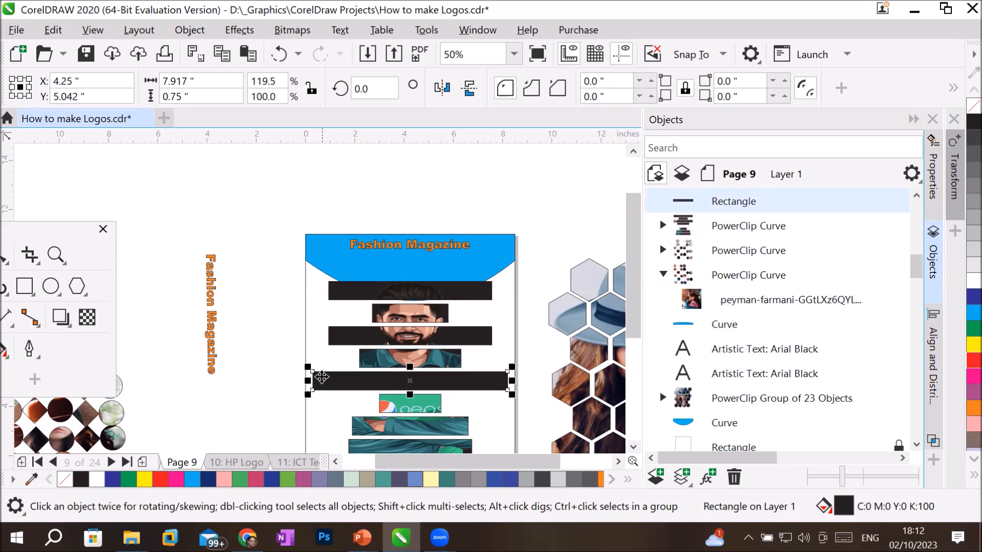
left_click(965, 364)
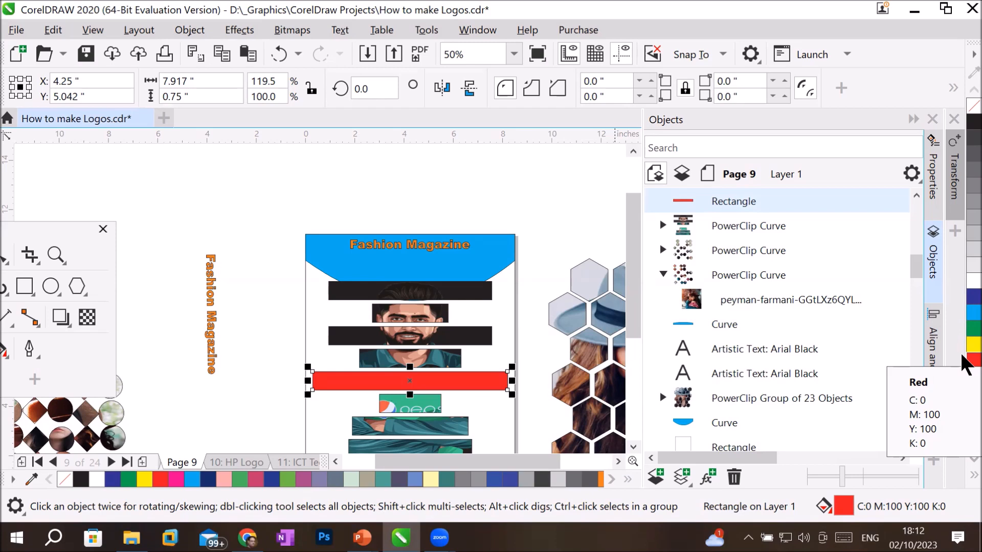
scroll(476, 373, "down", 1)
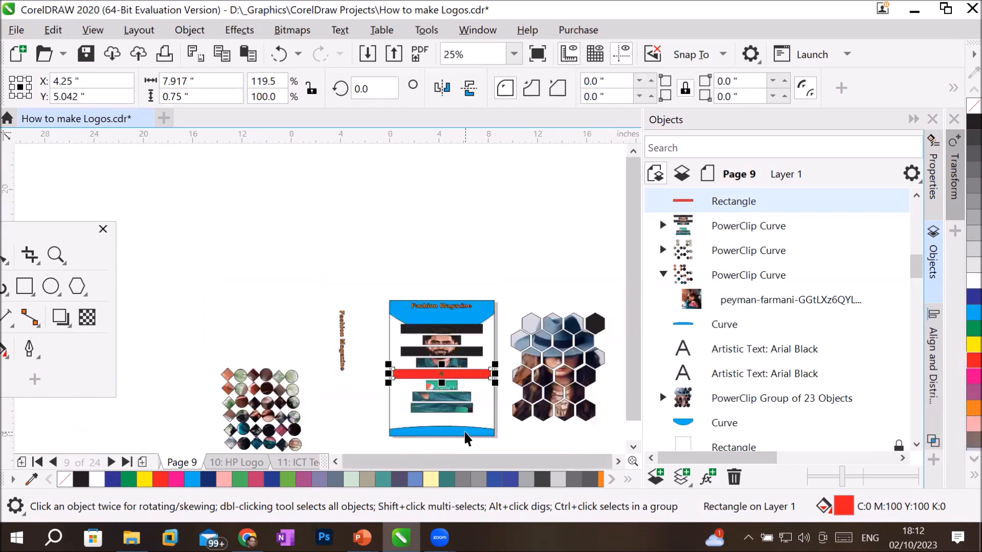
scroll(465, 439, "up", 1)
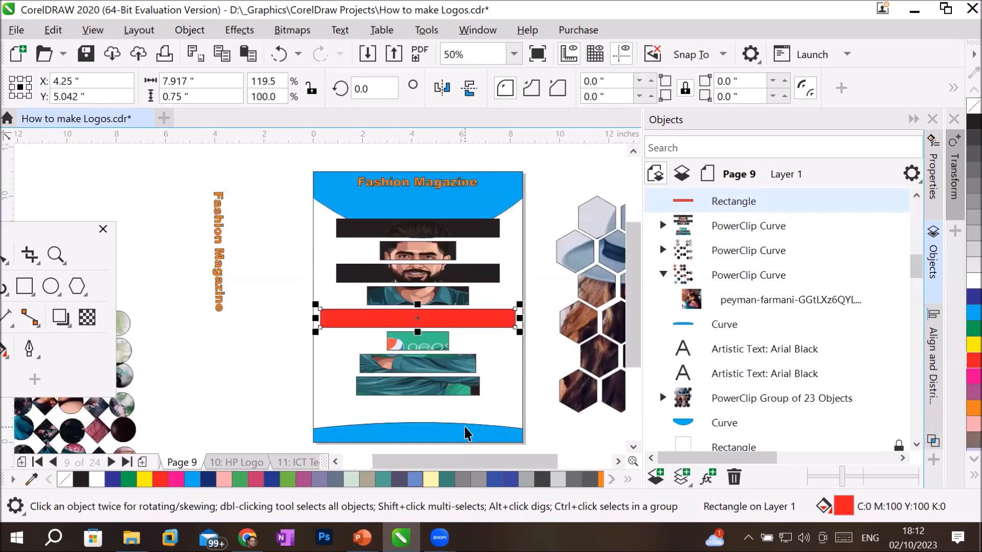
Break the PowerClip curve apart so each bar becomes a separate portrait strip.
left_click(424, 236)
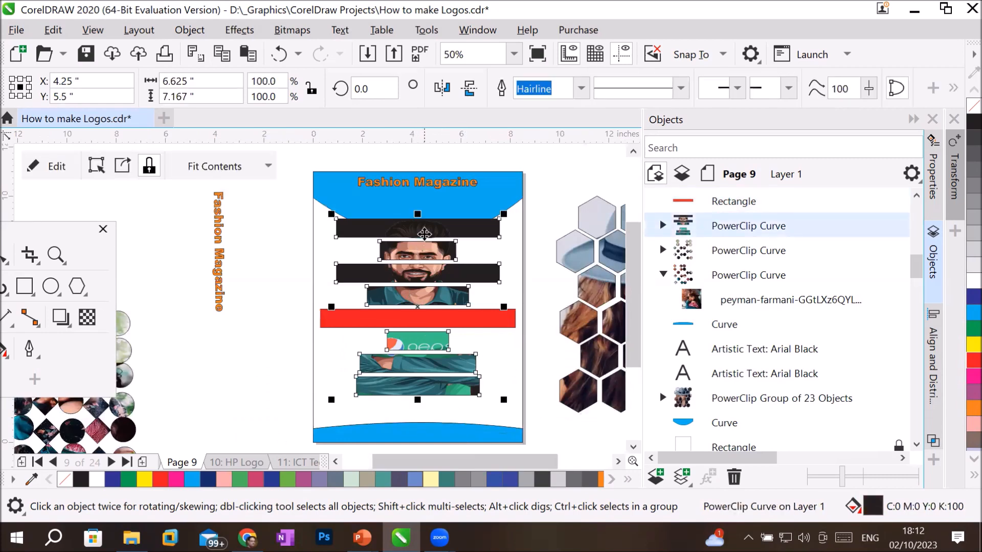
right_click(425, 237)
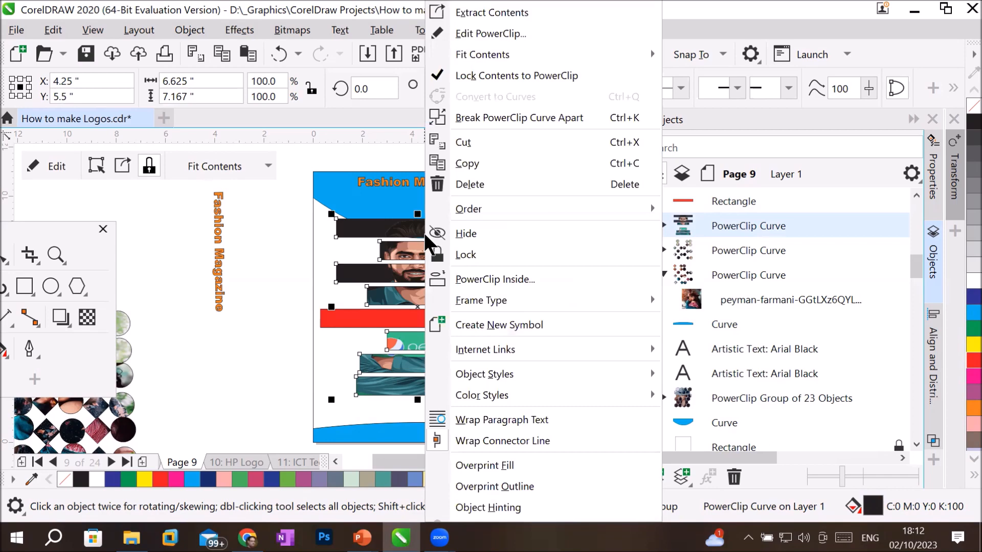
left_click(551, 119)
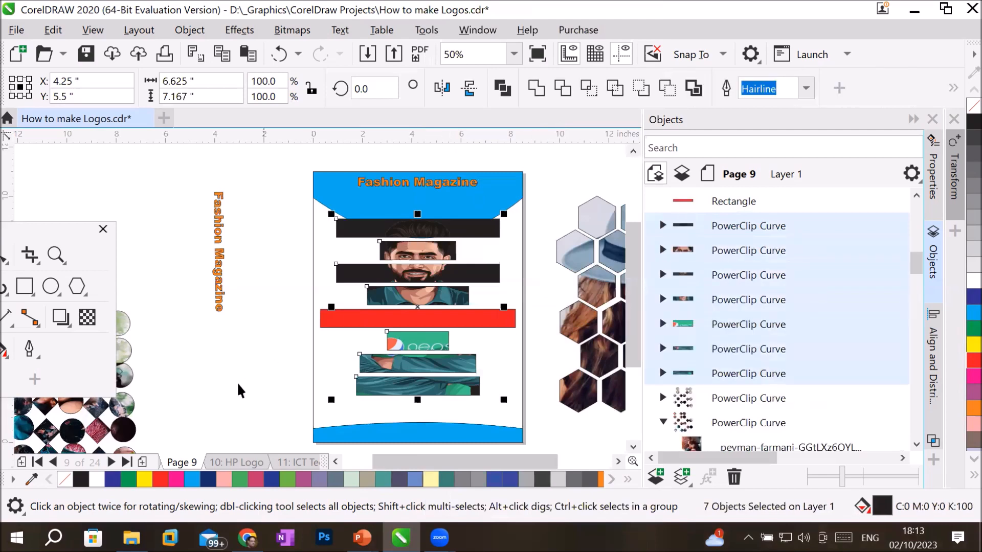
Move the six portrait strips below the hair strip apart to staggered positions around the cover.
left_click(296, 378)
left_click_drag(394, 388, 373, 411)
left_click_drag(393, 367, 426, 375)
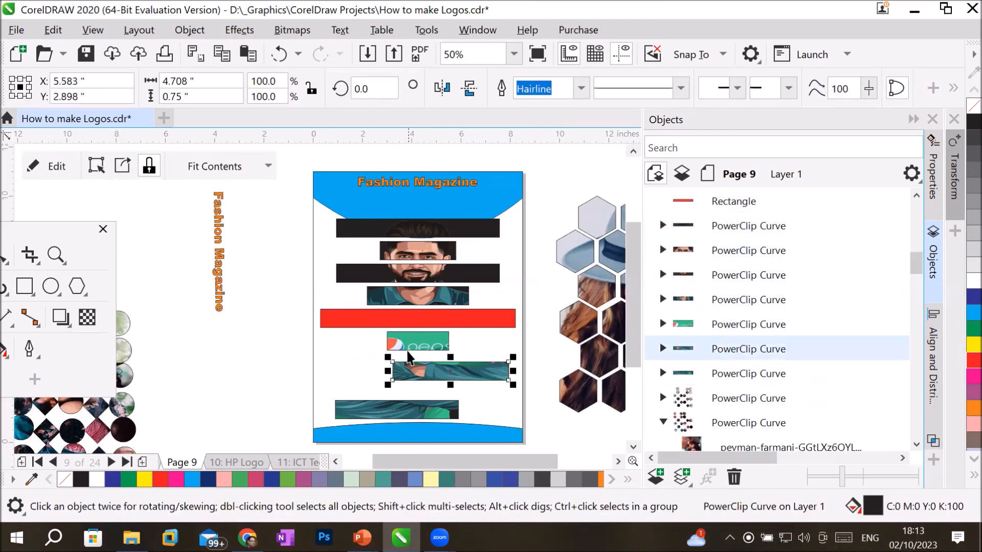
left_click_drag(390, 345, 305, 359)
left_click_drag(409, 299, 494, 289)
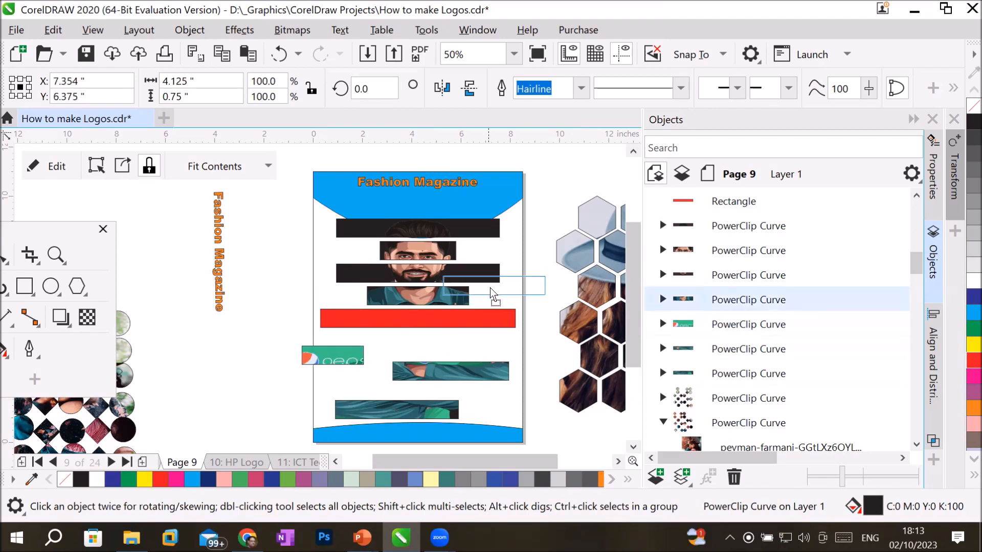
left_click_drag(433, 281, 307, 296)
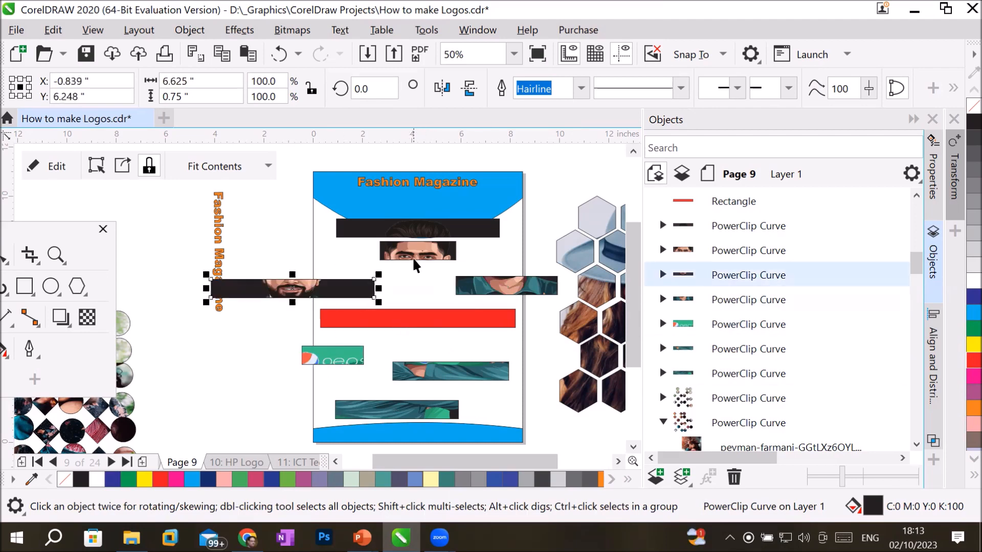
left_click_drag(416, 262, 438, 261)
left_click_drag(425, 265, 417, 266)
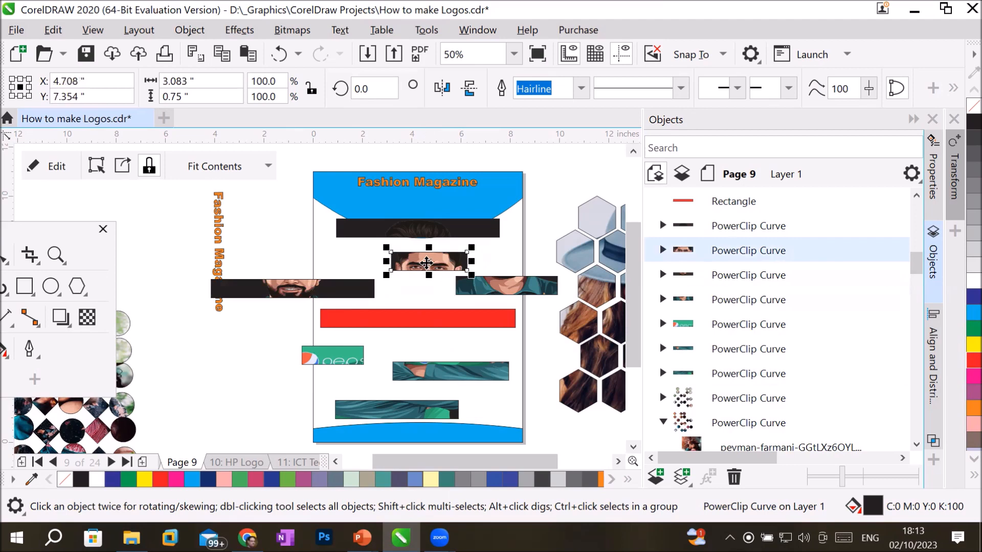
right_click(429, 260)
key("Escape")
scroll(437, 264, "up", 2)
scroll(436, 265, "down", 2)
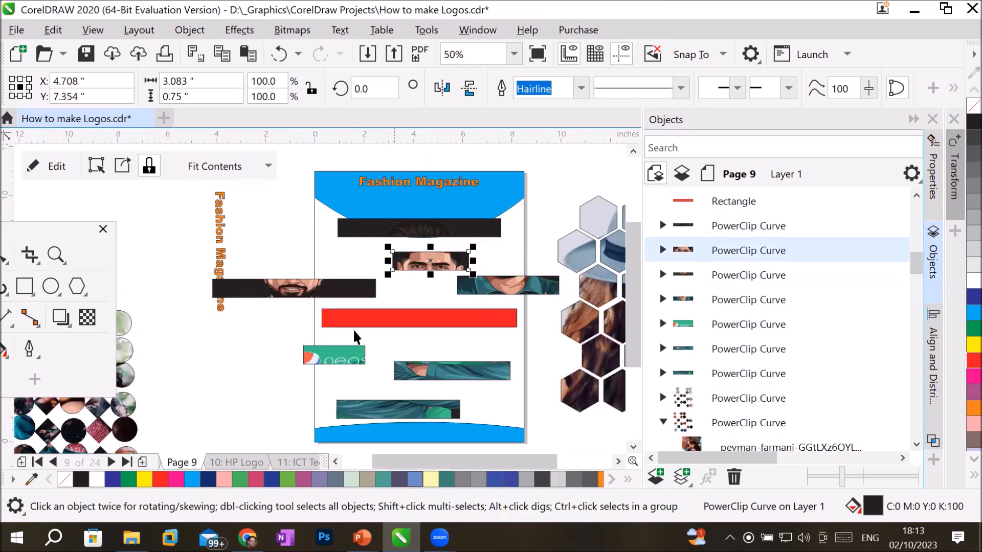
scroll(251, 305, "up", 3)
scroll(303, 302, "down", 3)
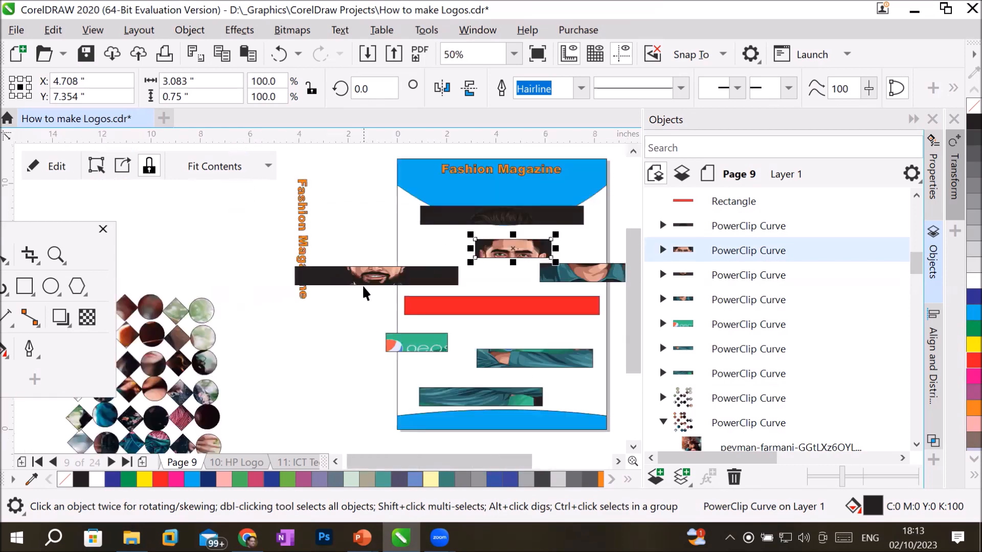
scroll(560, 345, "down", 3)
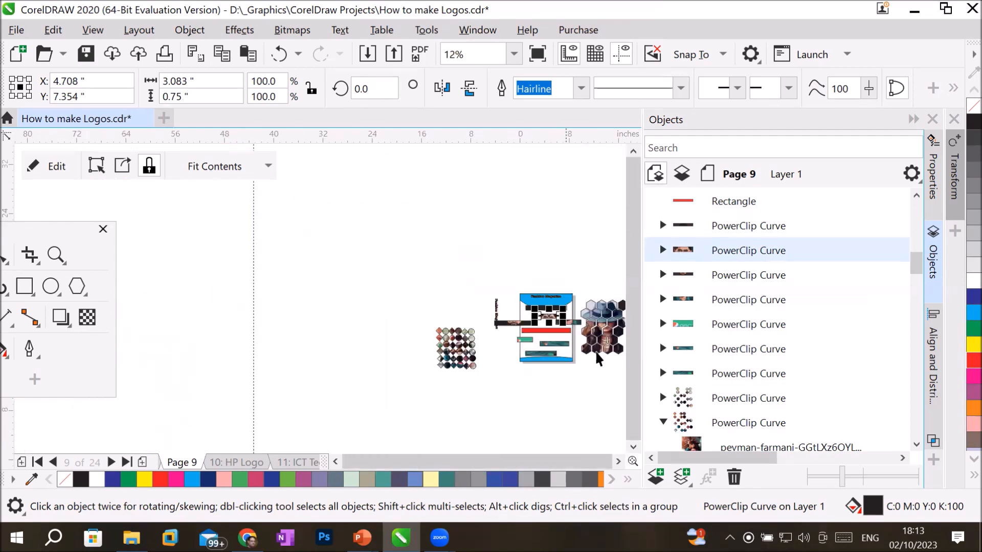
scroll(599, 351, "up", 1)
scroll(544, 336, "up", 1)
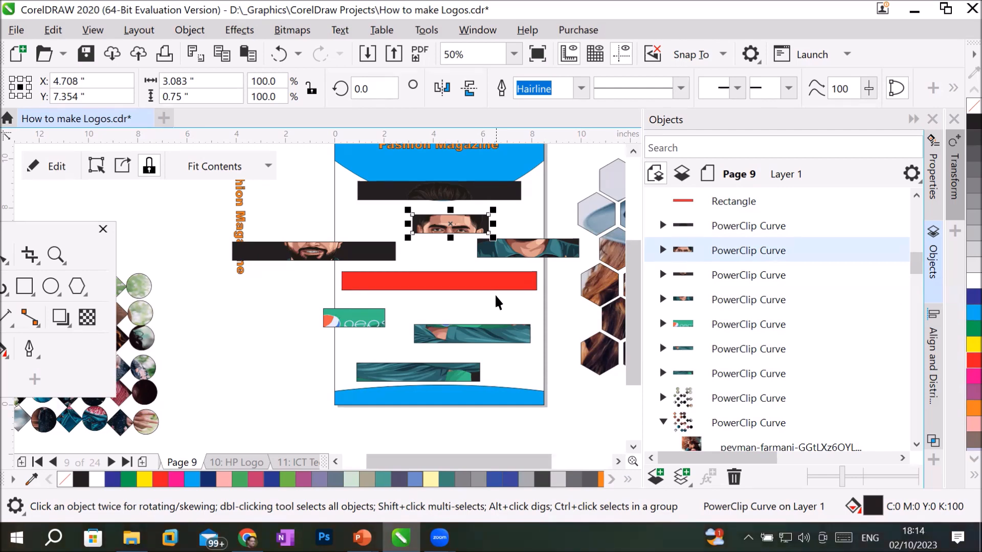
Move the eyes, beard and collar strips to the left of the cover and stack them in order to rebuild the face.
left_click_drag(440, 224, 243, 348)
left_click_drag(285, 261, 243, 327)
left_click(543, 251)
left_click_drag(544, 251, 255, 380)
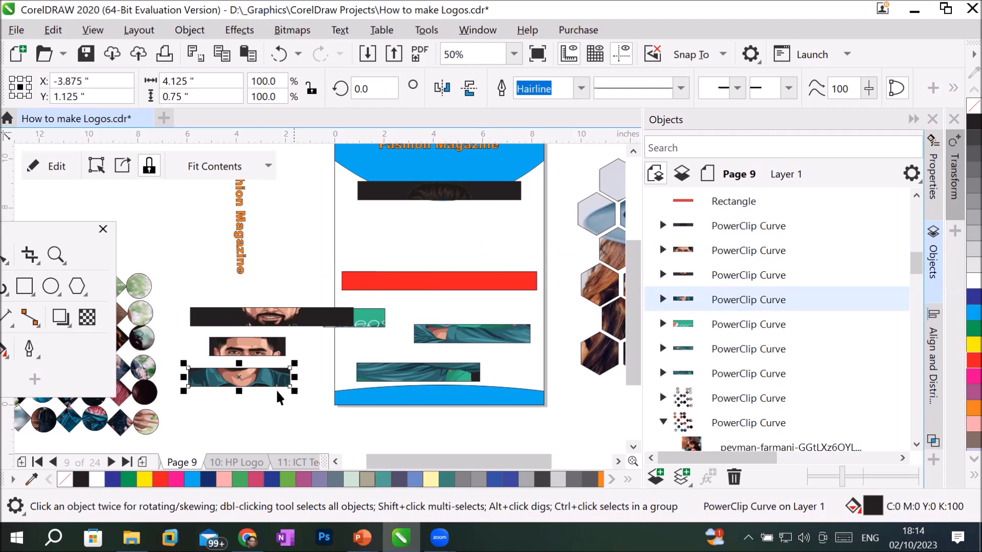
left_click(264, 315)
mouse_move(263, 290)
left_mouse_down()
mouse_move(269, 282)
mouse_move(268, 294)
left_mouse_up()
left_click_drag(264, 375, 295, 335)
scroll(284, 333, "up", 3)
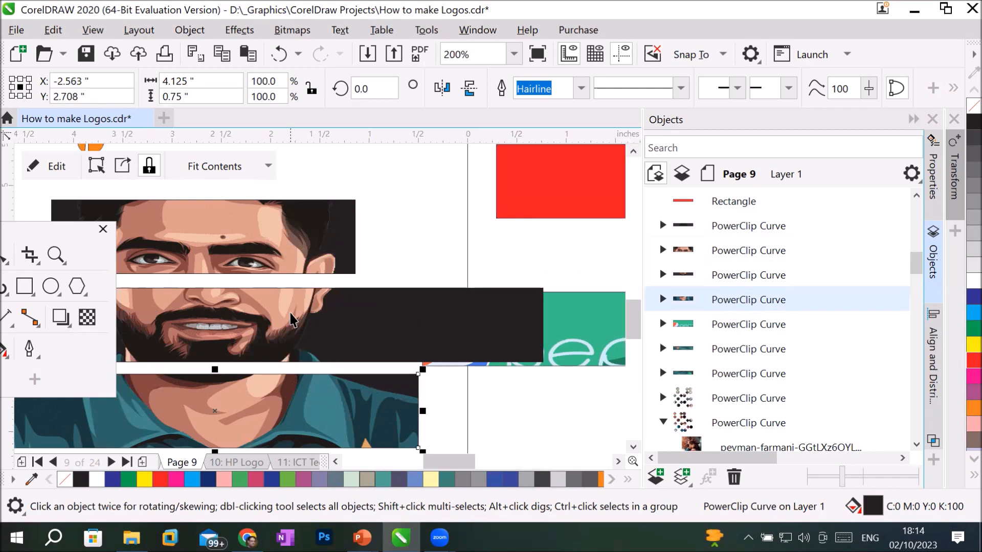
Undo the portrait strip moves so the strips return to their centred stack on the cover.
scroll(291, 319, "down", 3)
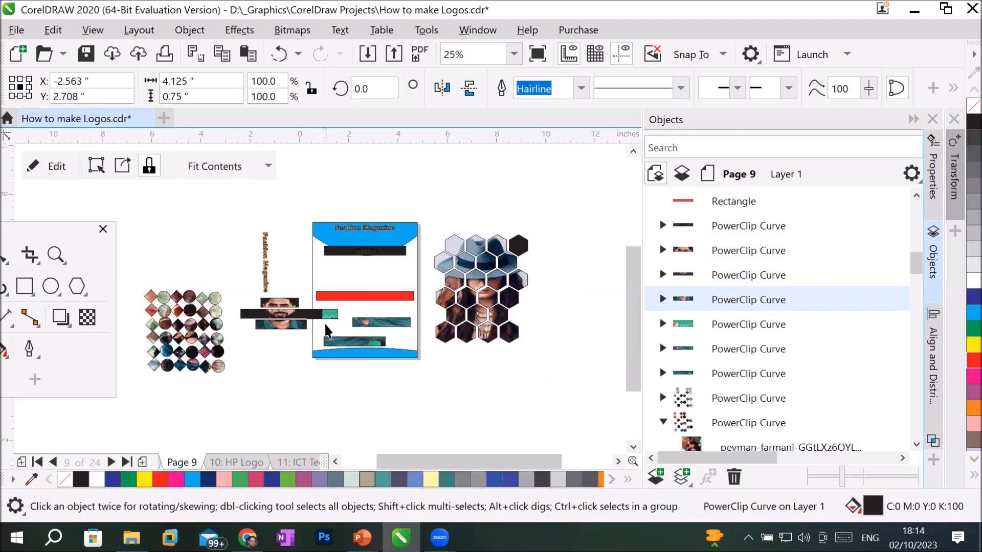
scroll(326, 332, "up", 2)
scroll(326, 331, "down", 1)
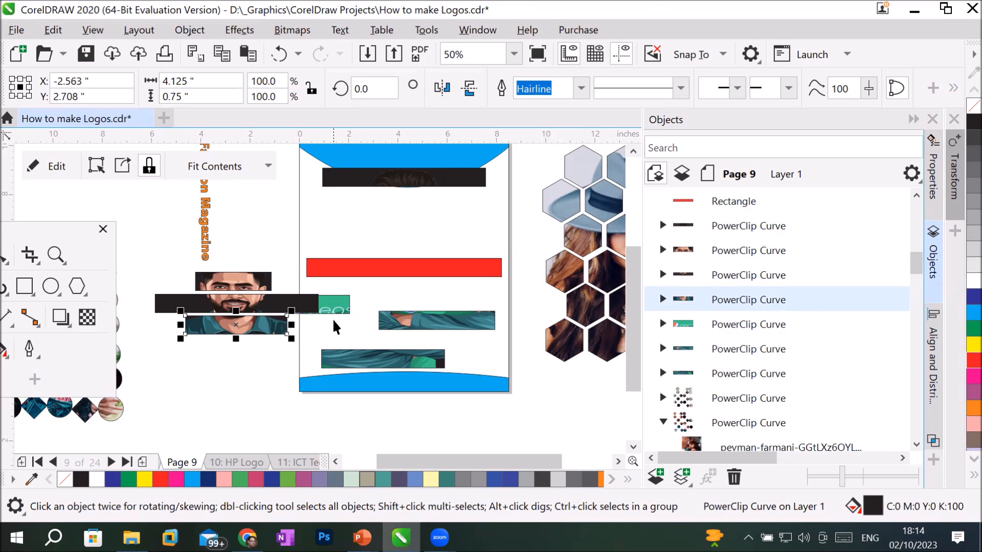
key("ctrl+z")
key("ctrl+z")
key("ctrl+z")
key("ctrl+z")
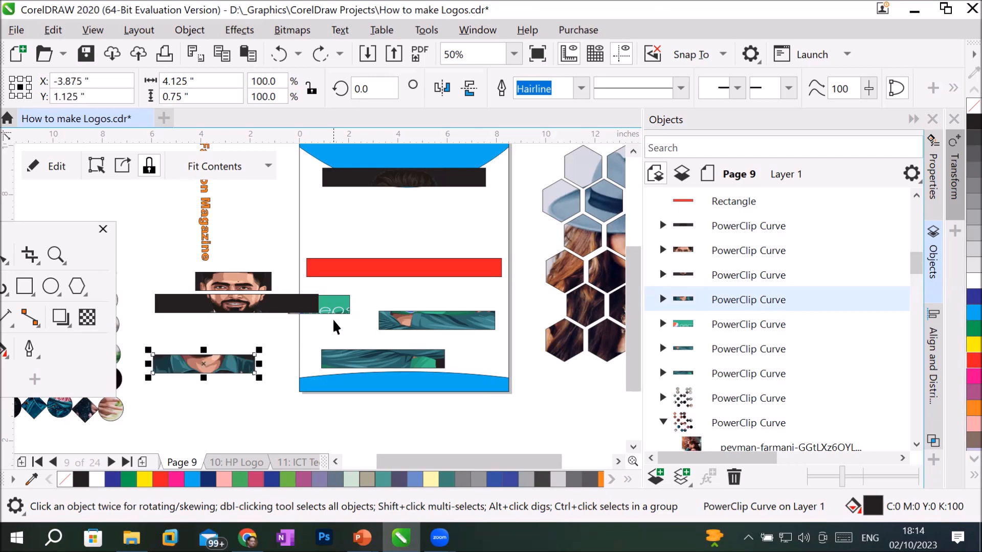
key("ctrl+shift+z")
key("ctrl+shift+z")
key("ctrl+shift+z")
key("ctrl+shift+z")
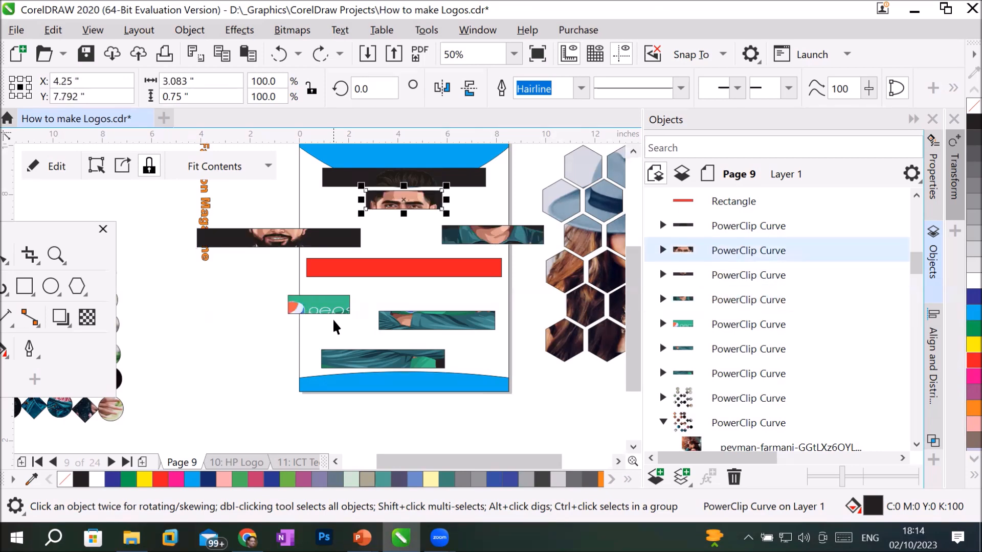
key("ctrl+shift+z")
key("ctrl+shift+z")
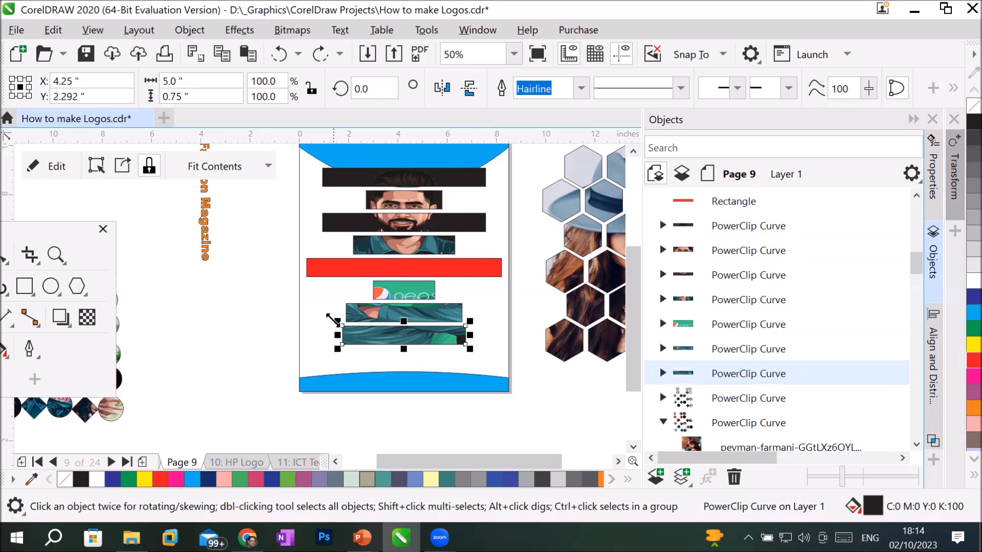
Extract the player portrait from the lowest strip and move it outside the cover, to its lower left.
scroll(421, 263, "up", 2)
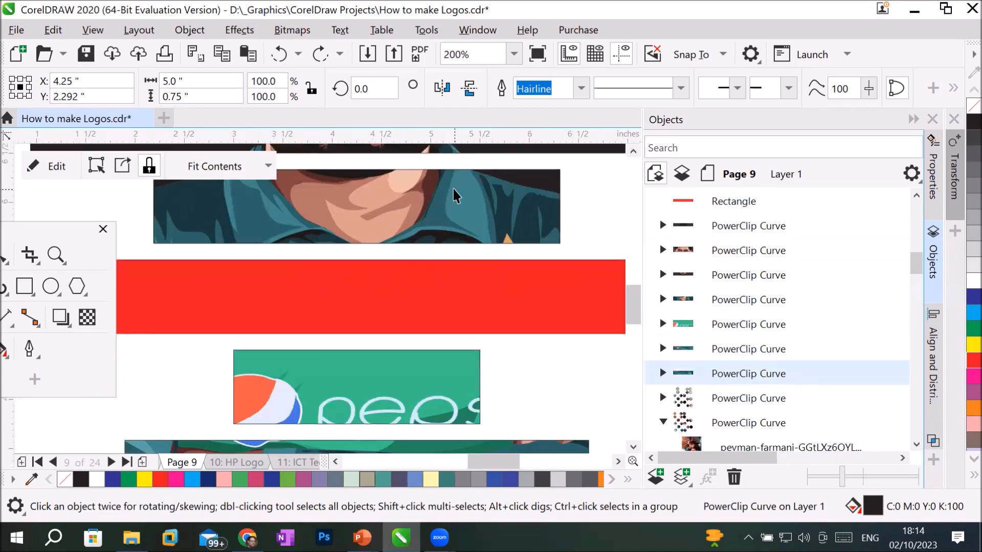
scroll(454, 189, "down", 1)
scroll(454, 179, "down", 2)
scroll(445, 161, "up", 1)
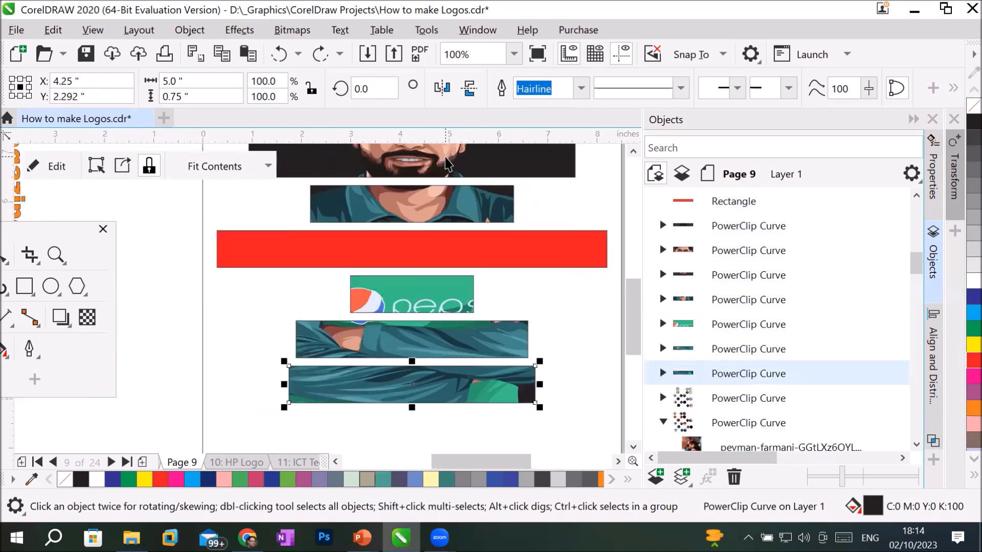
scroll(446, 162, "down", 1)
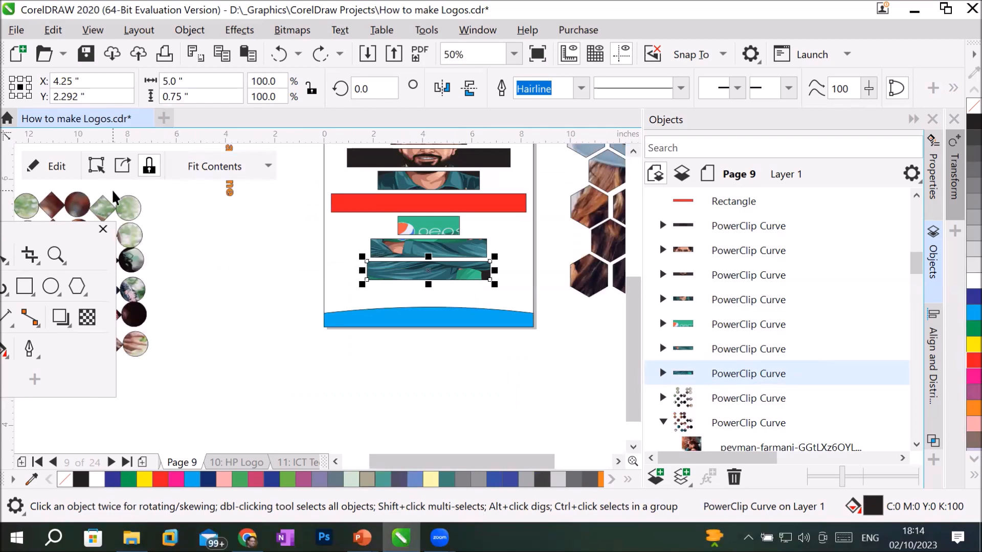
left_click(122, 165)
left_click_drag(389, 225, 194, 374)
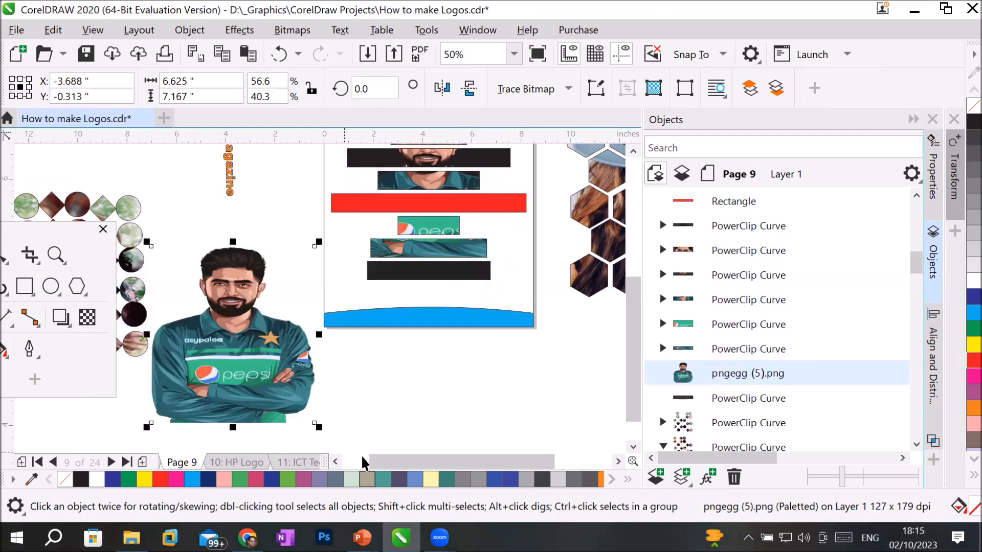
scroll(400, 216, "up", 2)
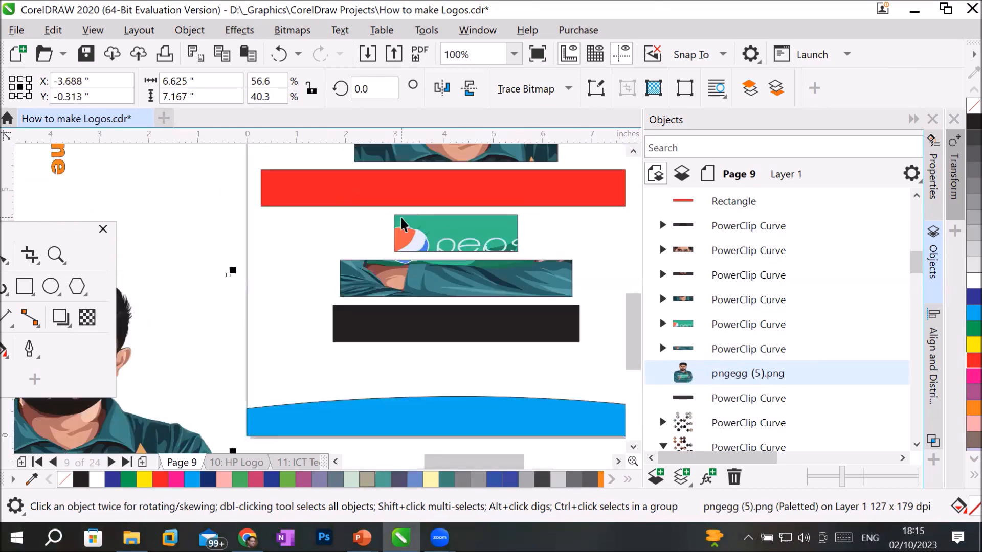
scroll(400, 216, "down", 4)
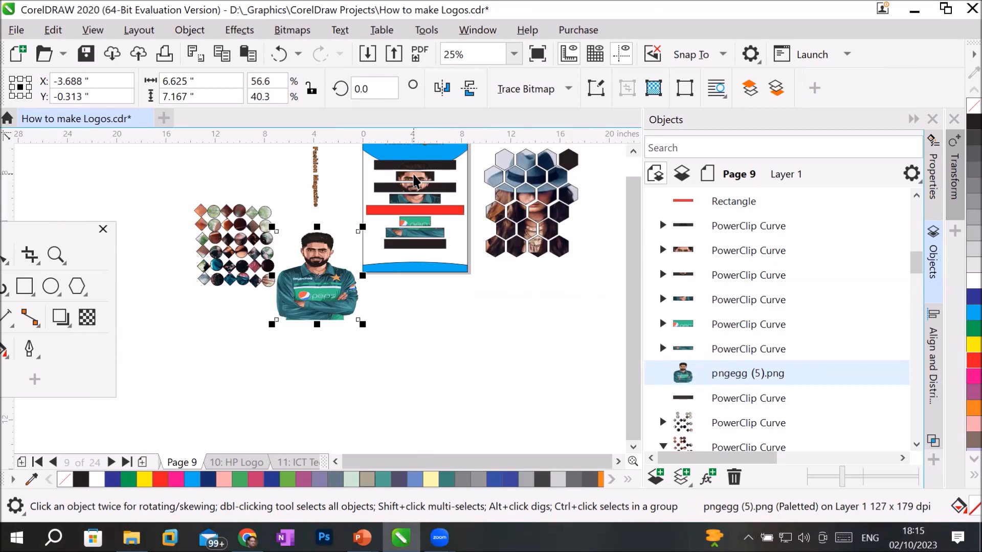
left_click(415, 180)
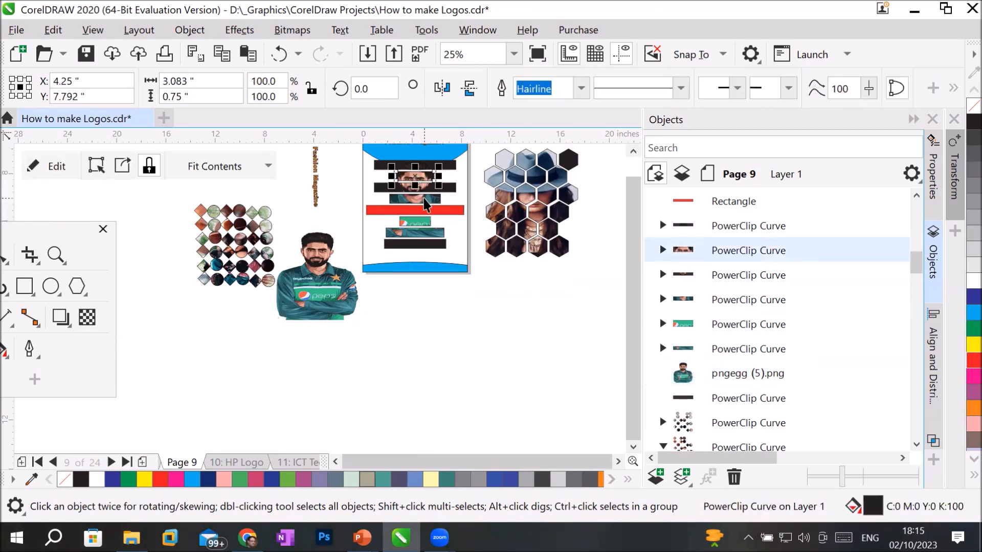
left_click(425, 206)
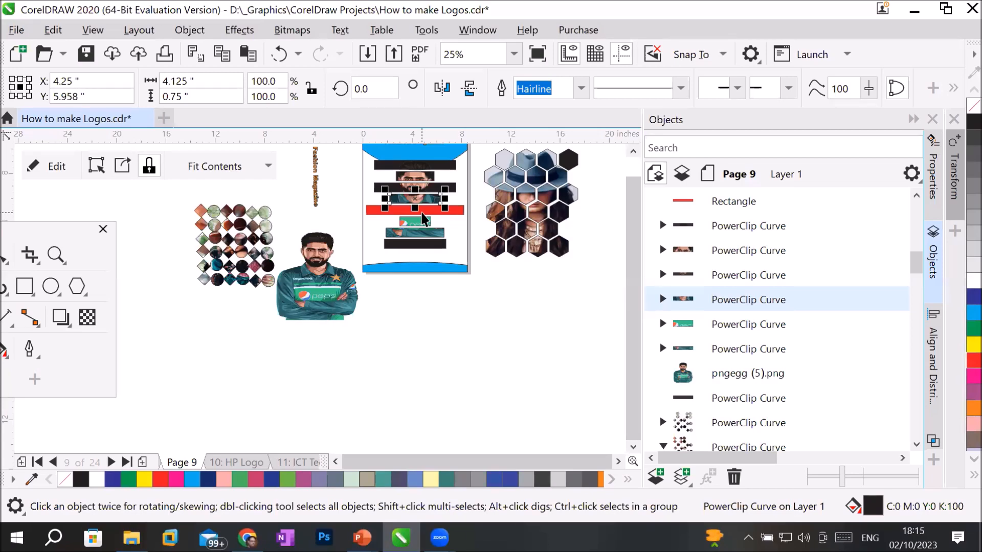
Extract the hat photo from the hexagon PowerClip group and move it right of the hexagons, undoing both changes.
left_click(525, 202)
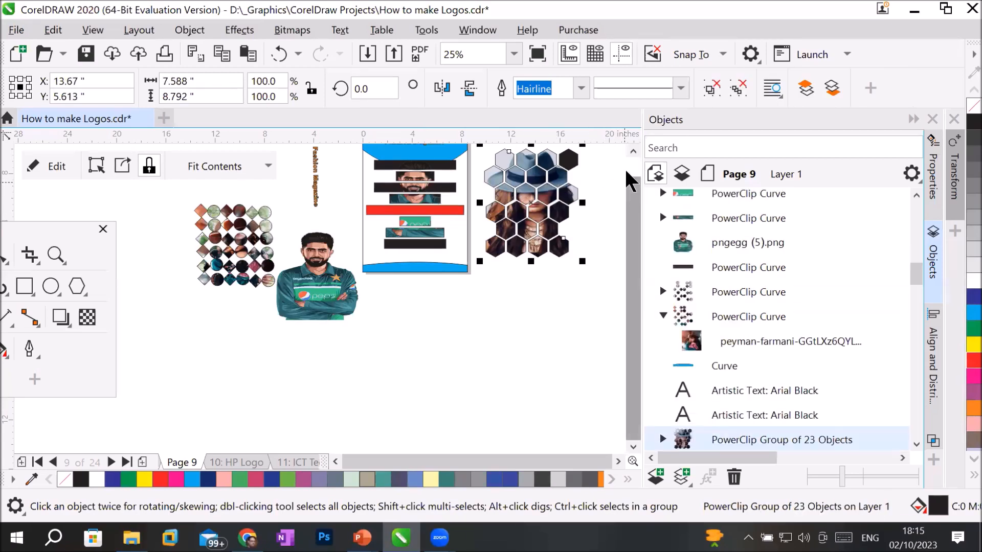
left_click(634, 152)
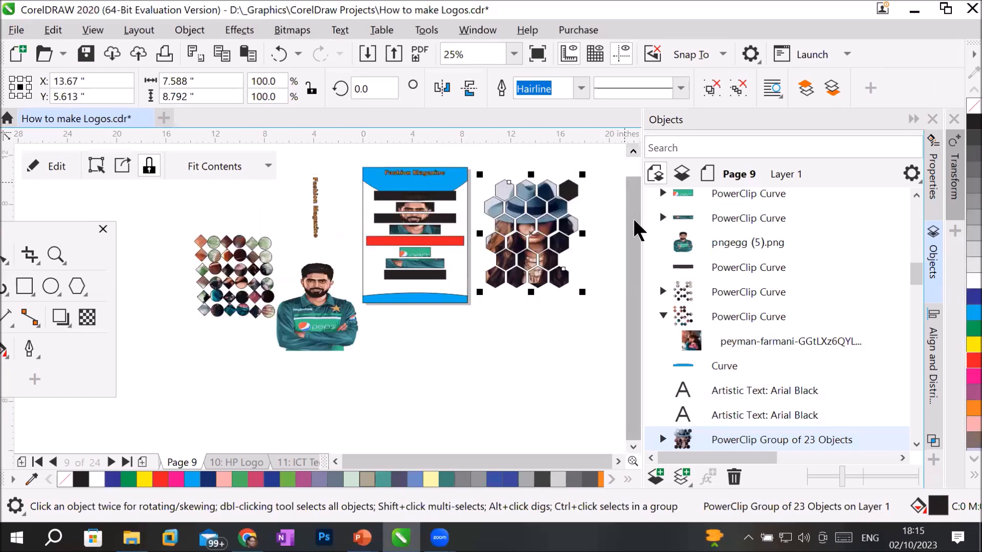
scroll(630, 231, "up", 1)
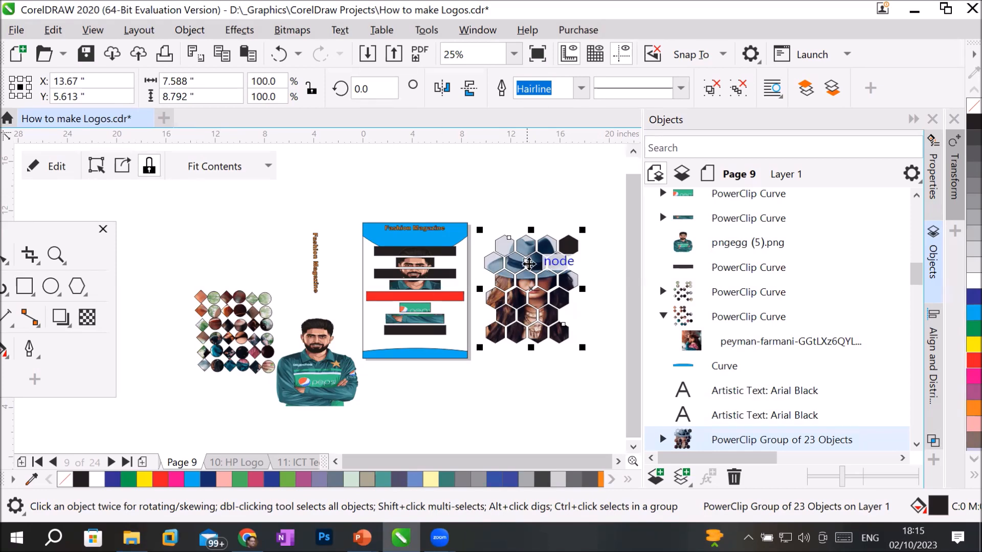
scroll(511, 273, "up", 1)
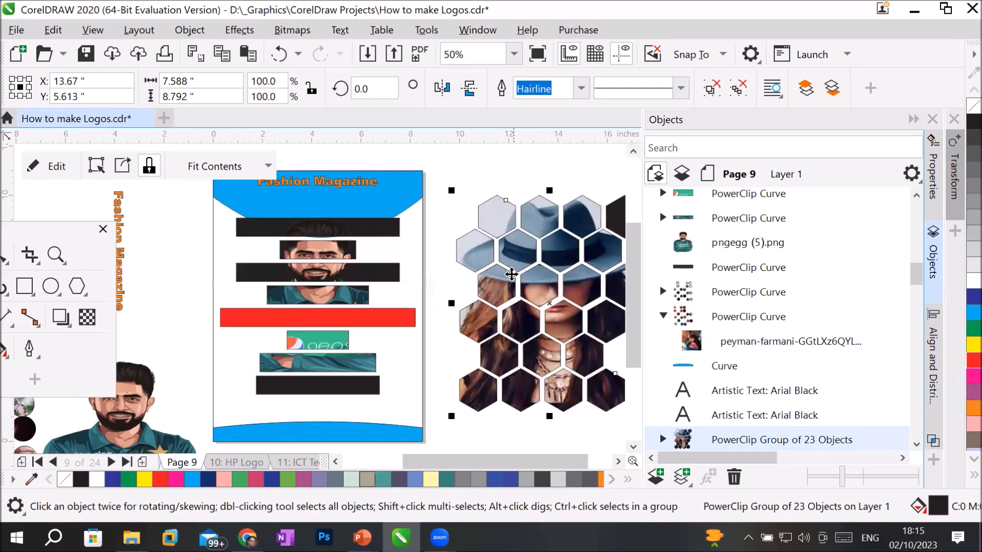
left_click(123, 166)
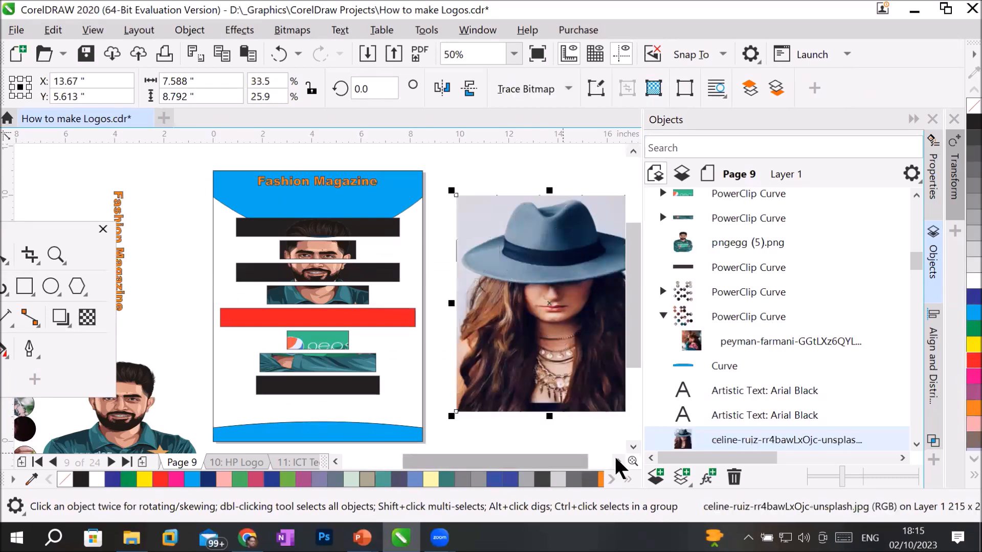
left_click(617, 462)
left_click_drag(336, 313, 553, 306)
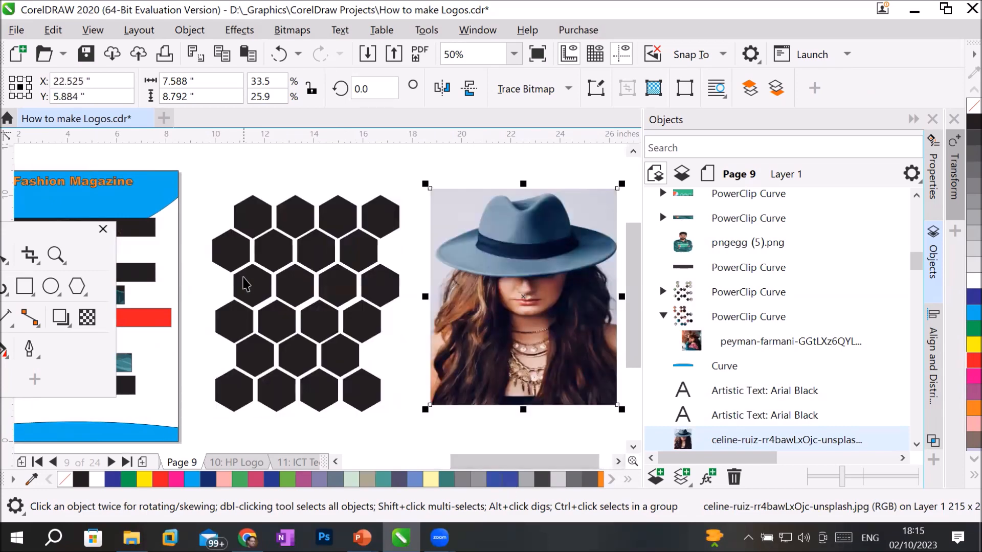
key("ctrl+z")
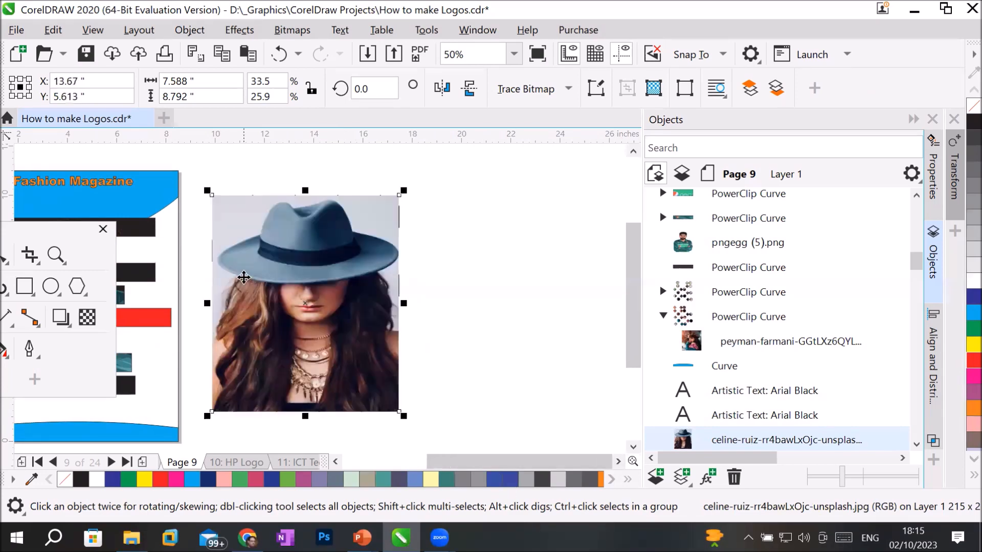
left_click_drag(243, 276, 244, 276)
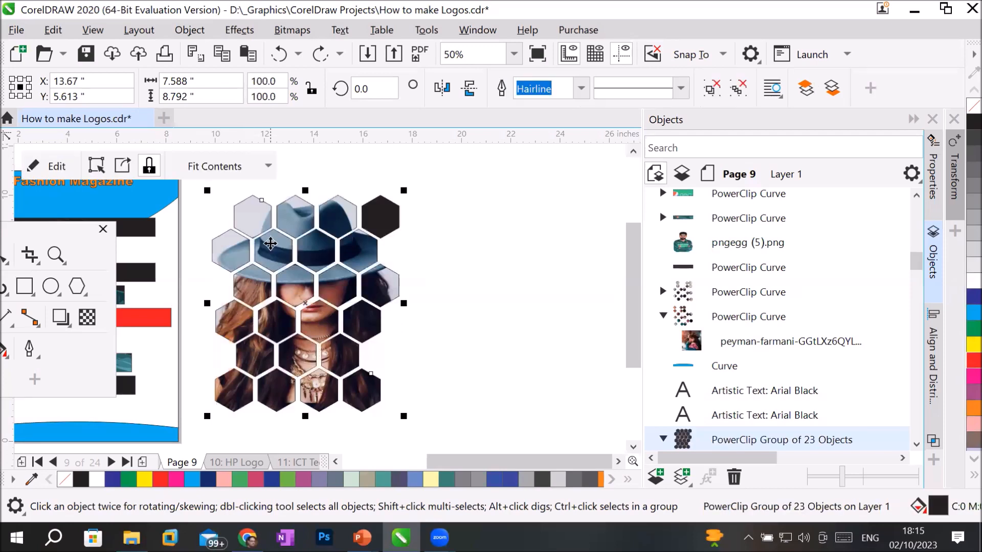
Fit the hat photo to the hexagon group with Stretch to Fill.
right_click(290, 290)
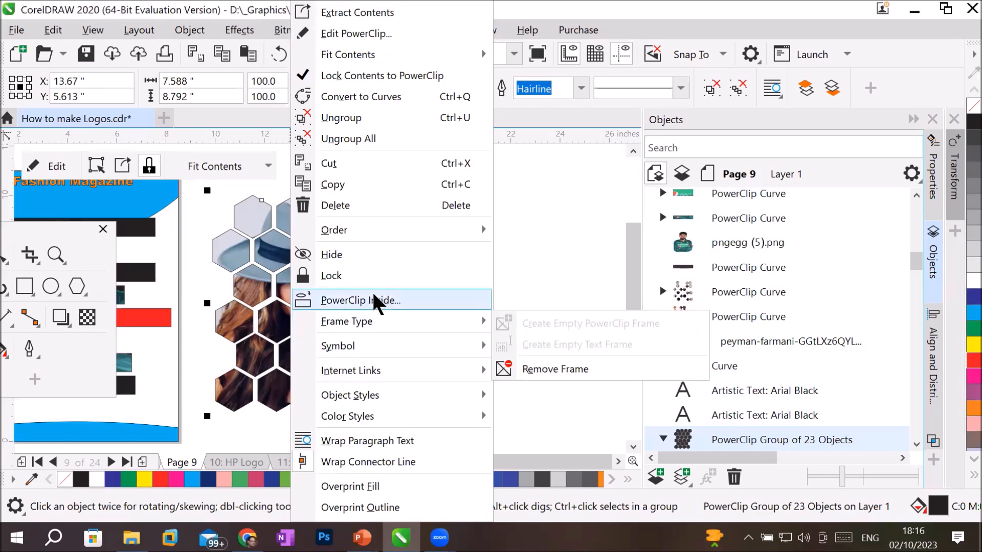
left_click(548, 241)
left_click(233, 165)
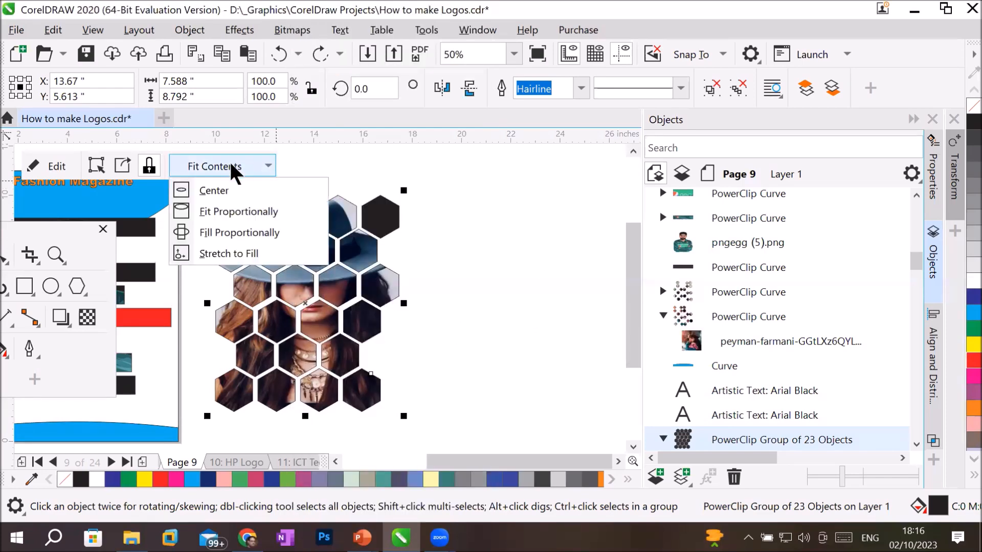
left_click(241, 253)
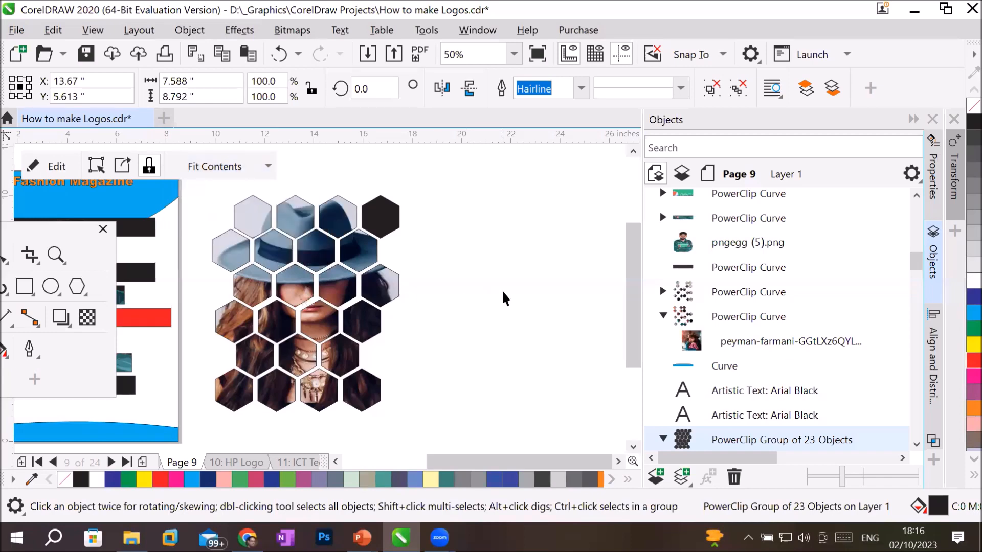
Ungroup the hexagon PowerClip group into separate photo-filled hexagons.
left_click(443, 335)
left_click(325, 279)
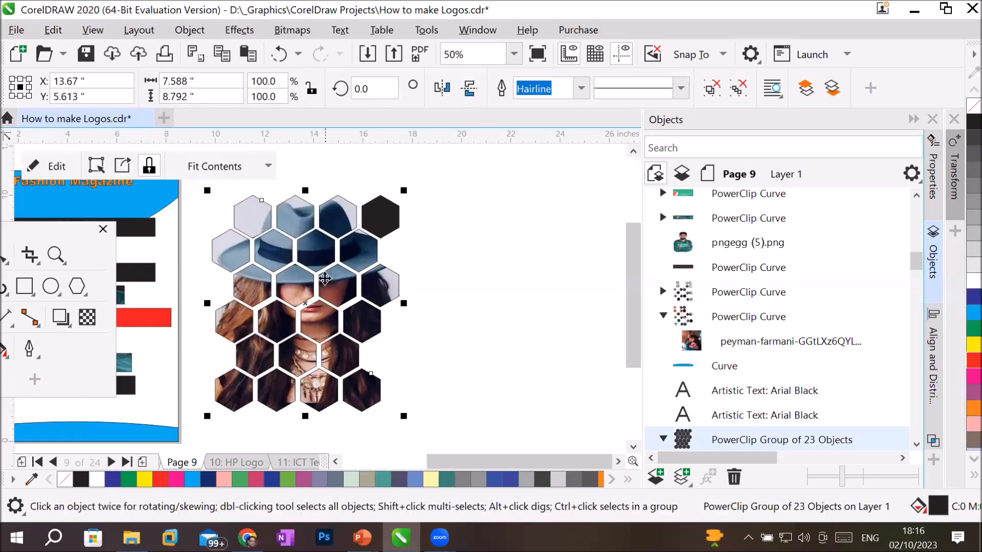
right_click(325, 279)
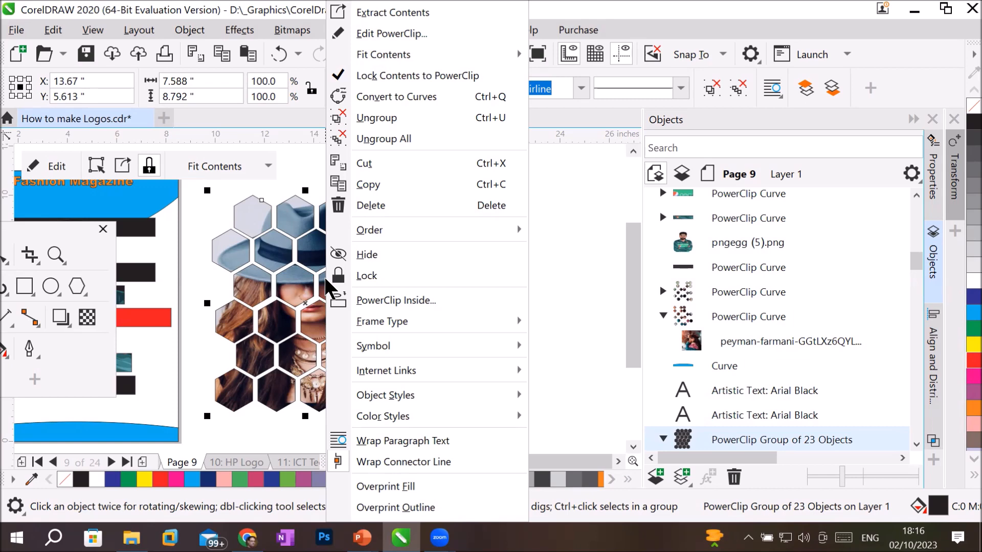
left_click(412, 116)
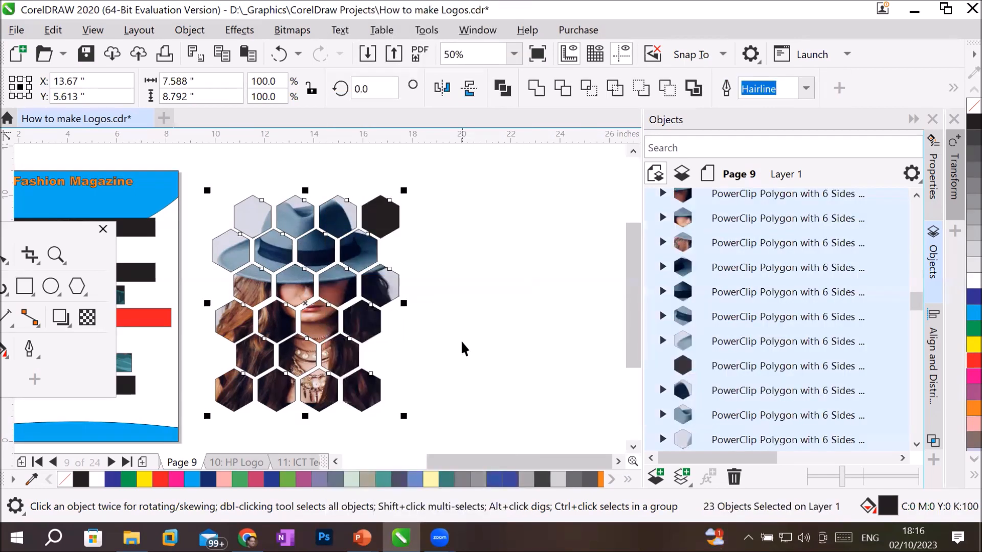
Try moving the black hexagon and the rightmost hat-brim hexagon slightly outward, and undo both moves.
left_click(445, 251)
left_click_drag(392, 217, 425, 213)
left_click(378, 256)
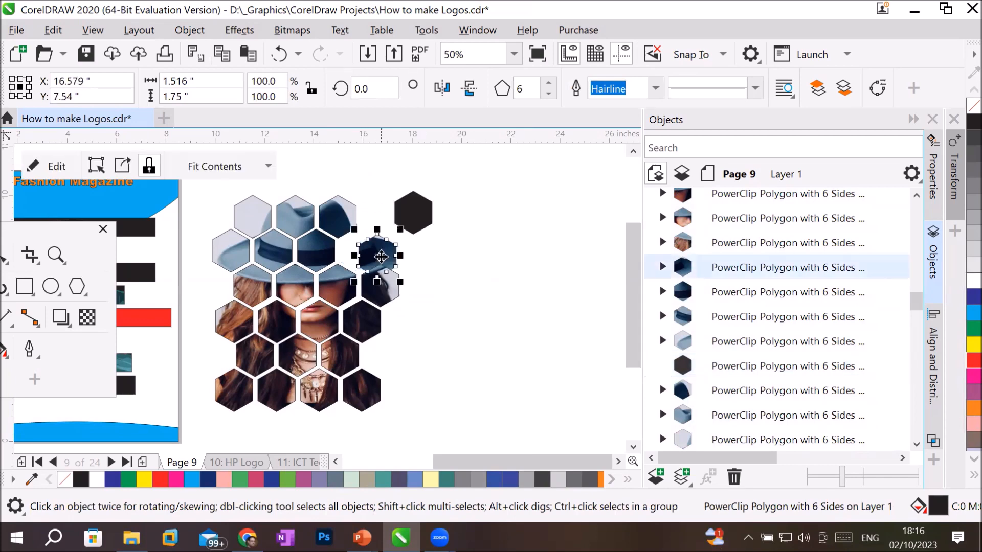
key("ctrl+z")
key("ctrl+z")
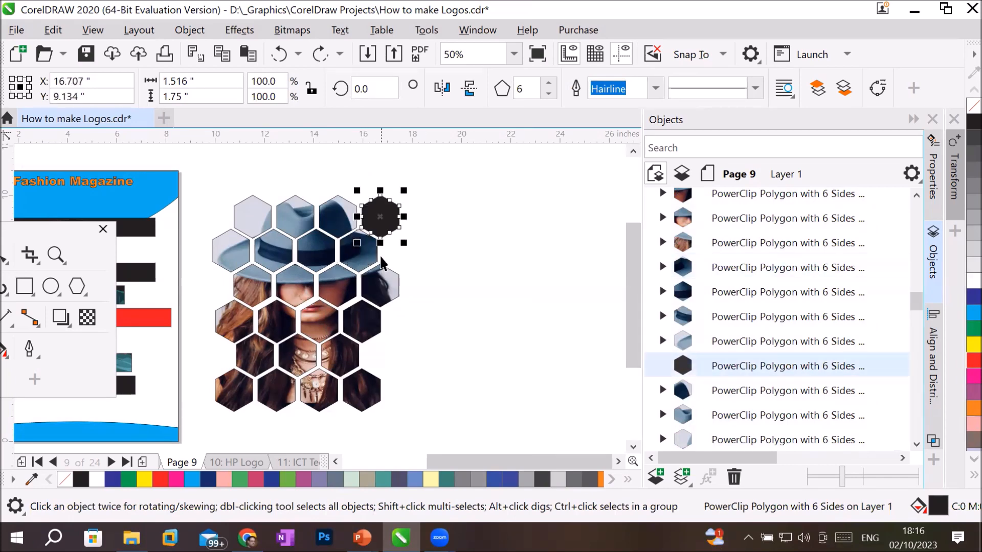
left_click(454, 310)
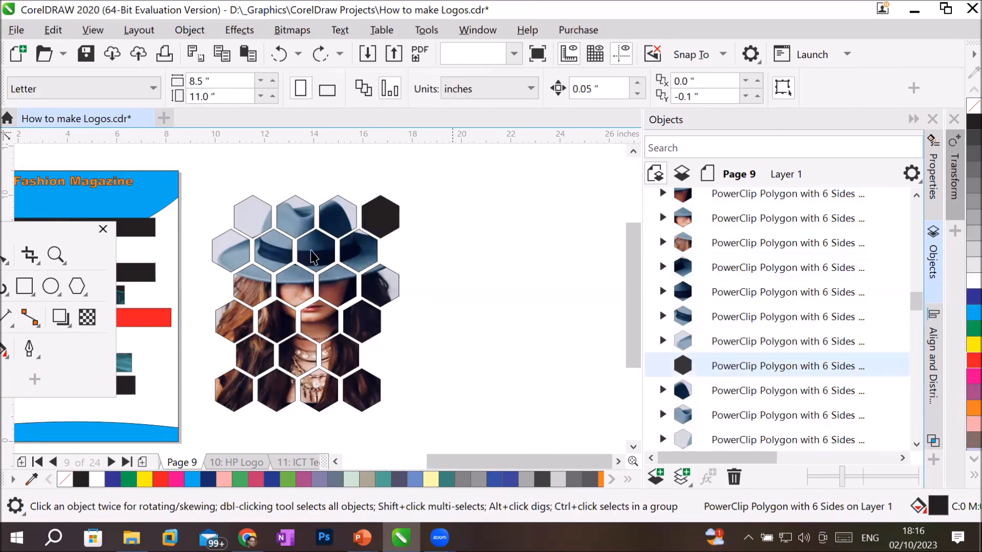
left_click_drag(458, 418, 444, 429)
right_click(301, 298)
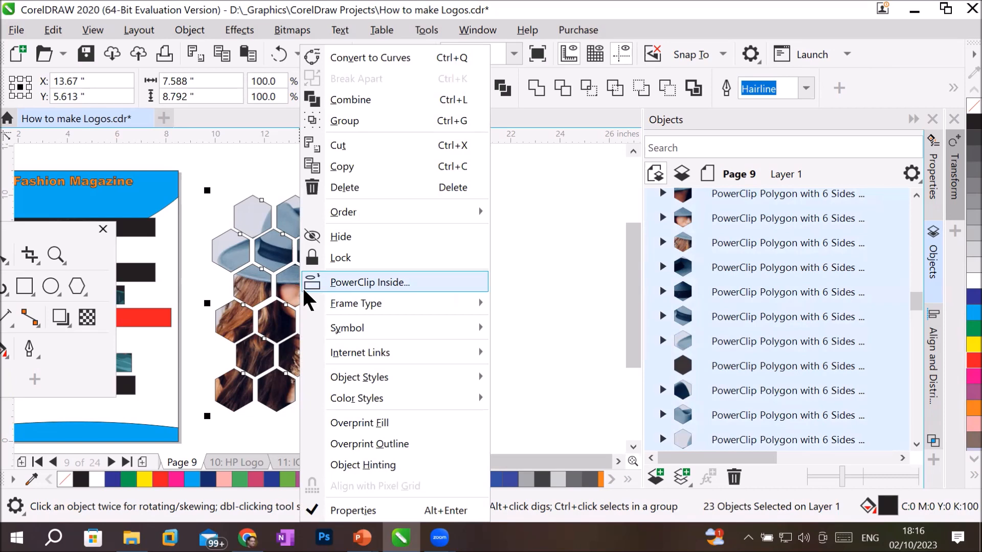
left_click(542, 239)
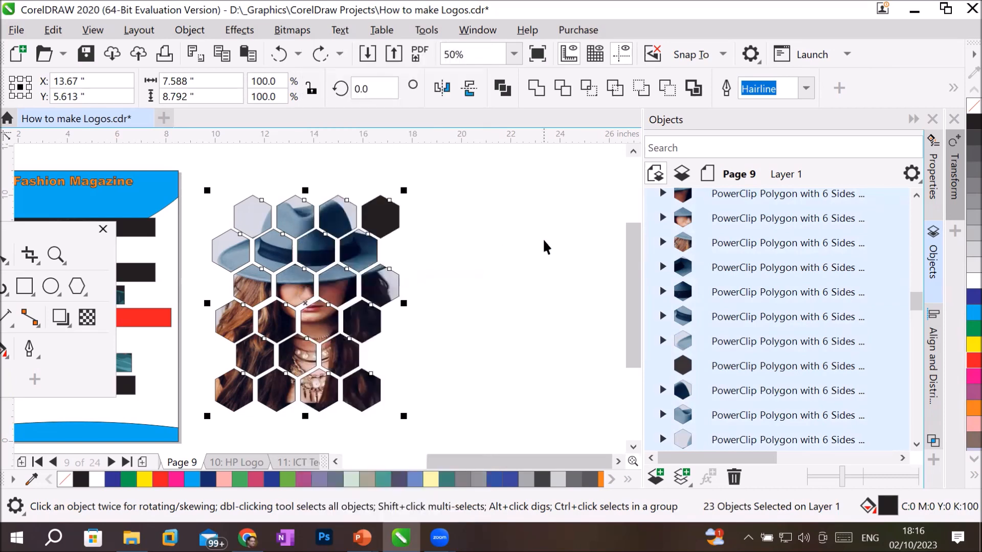
left_click(335, 285)
left_click(475, 246)
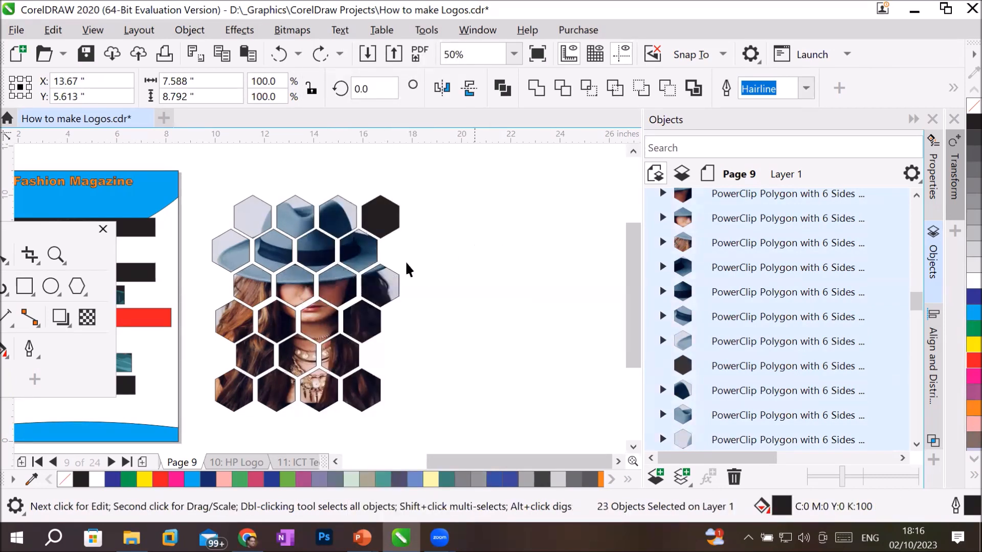
left_click(408, 269)
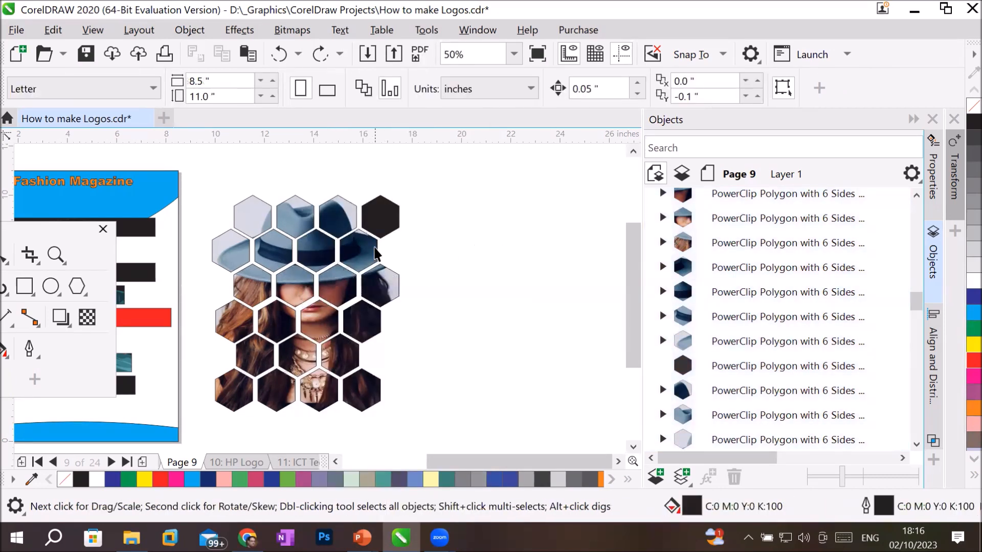
Select all the ungrouped hexagons of the hat picture together.
left_click(379, 217)
left_click(316, 251)
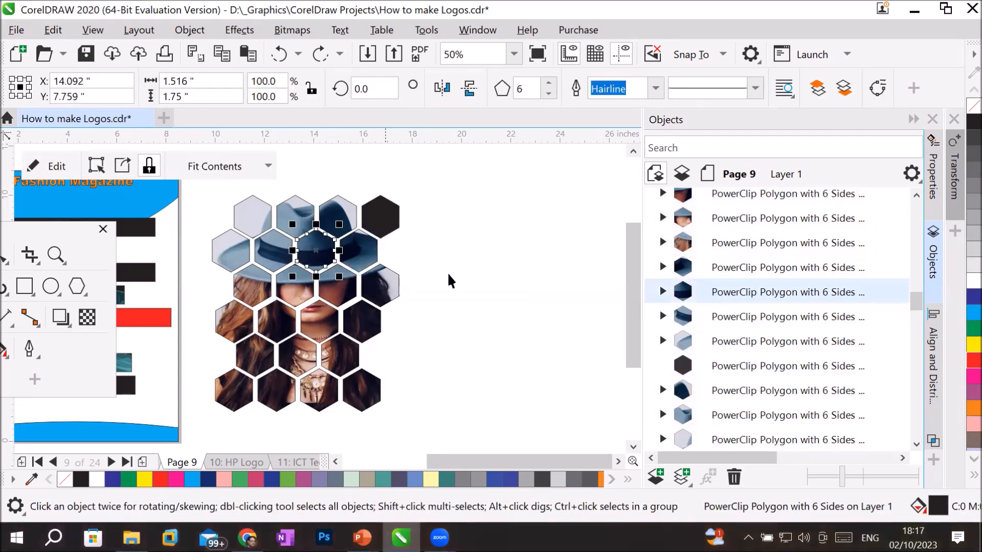
left_click(235, 195)
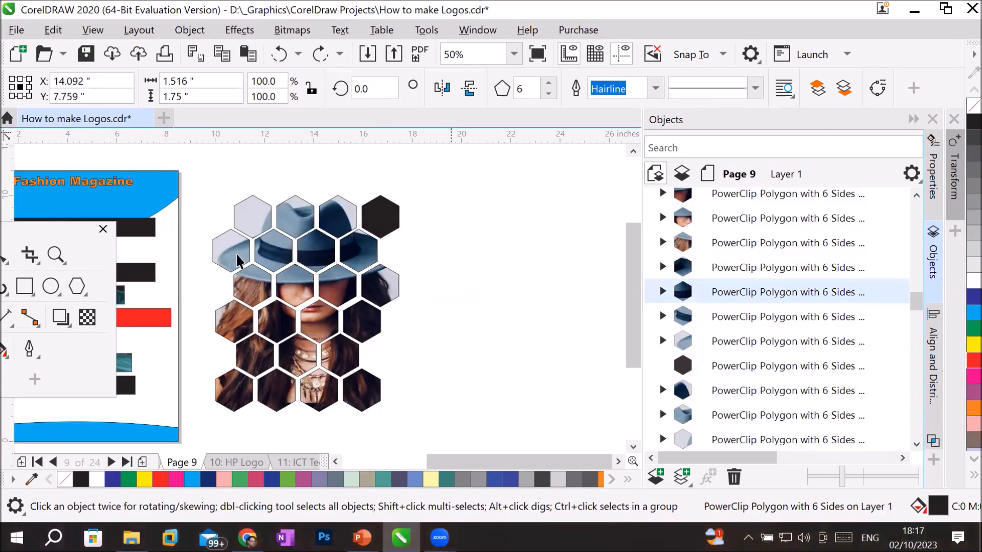
left_click(261, 219)
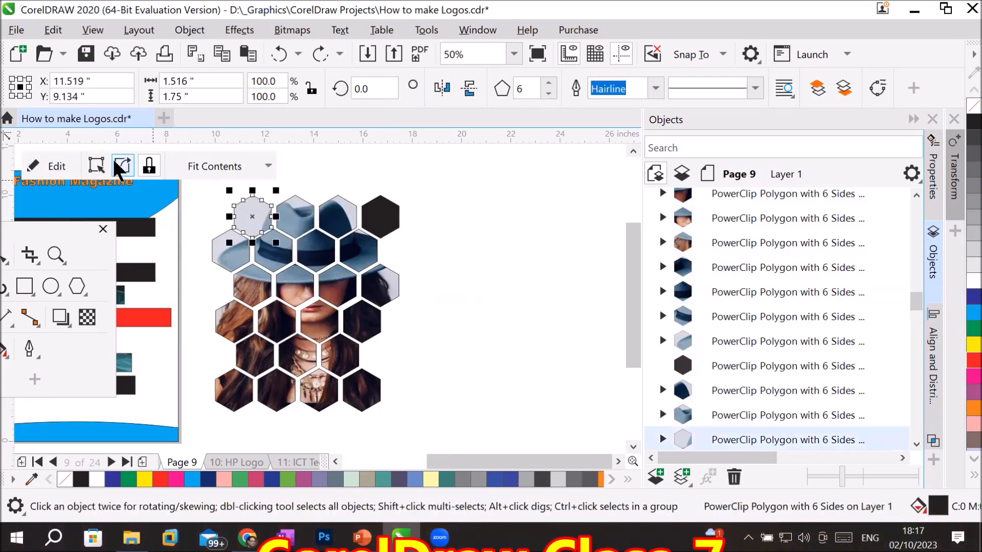
left_click(487, 281)
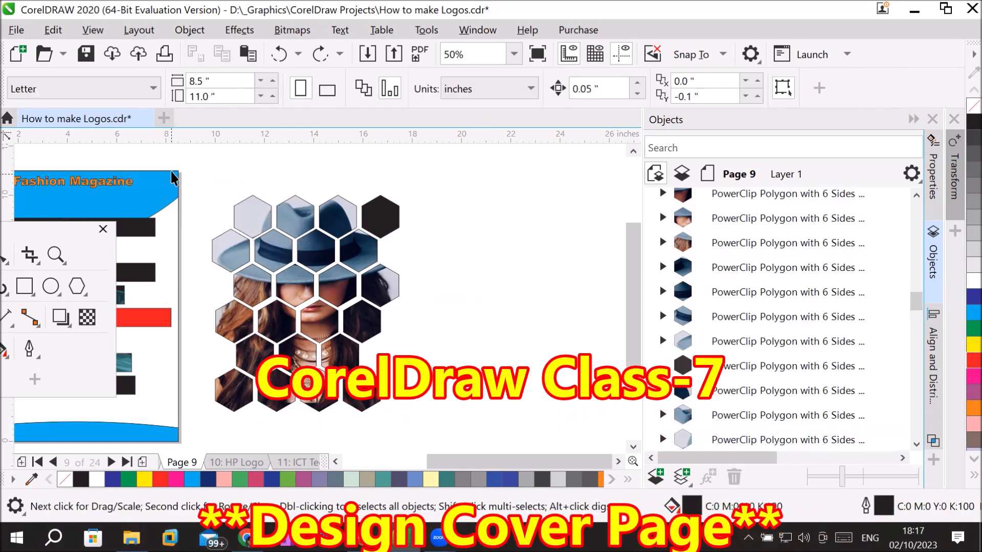
left_click_drag(198, 163, 432, 417)
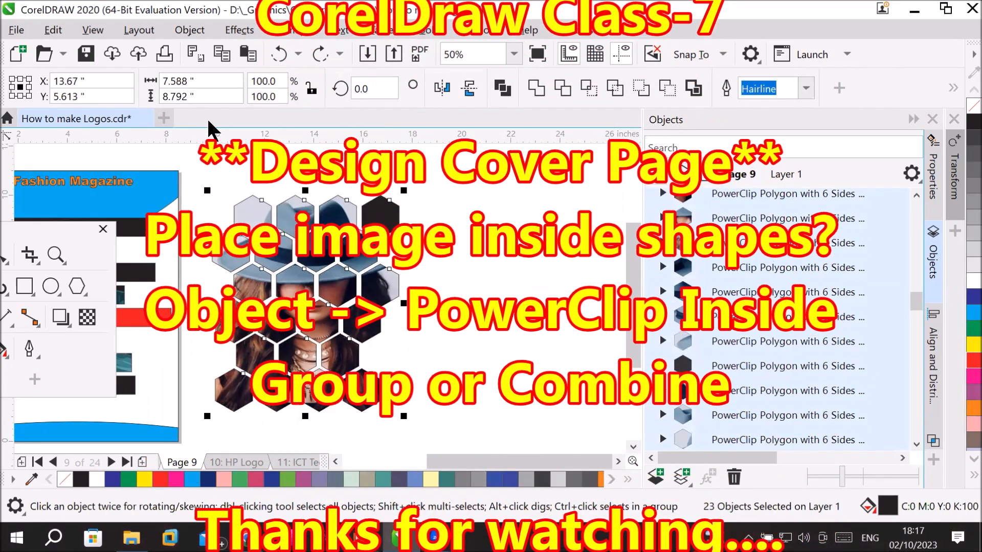